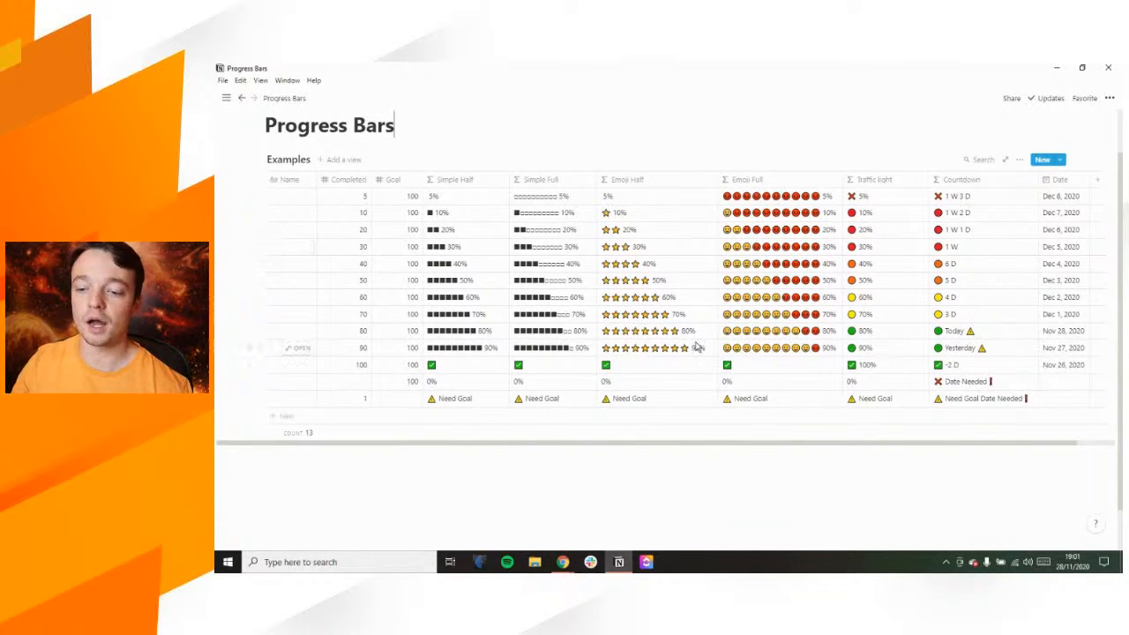
Insert an inline table below the Examples table and title it "Table 1"
scroll(697, 346, down, 1)
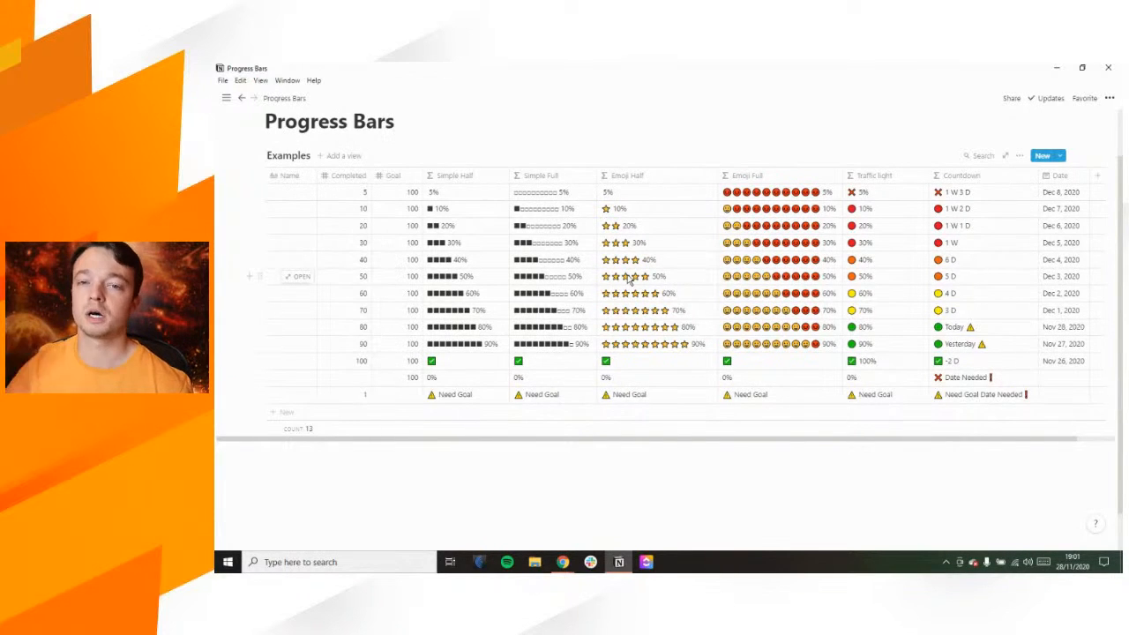
scroll(628, 279, down, 1)
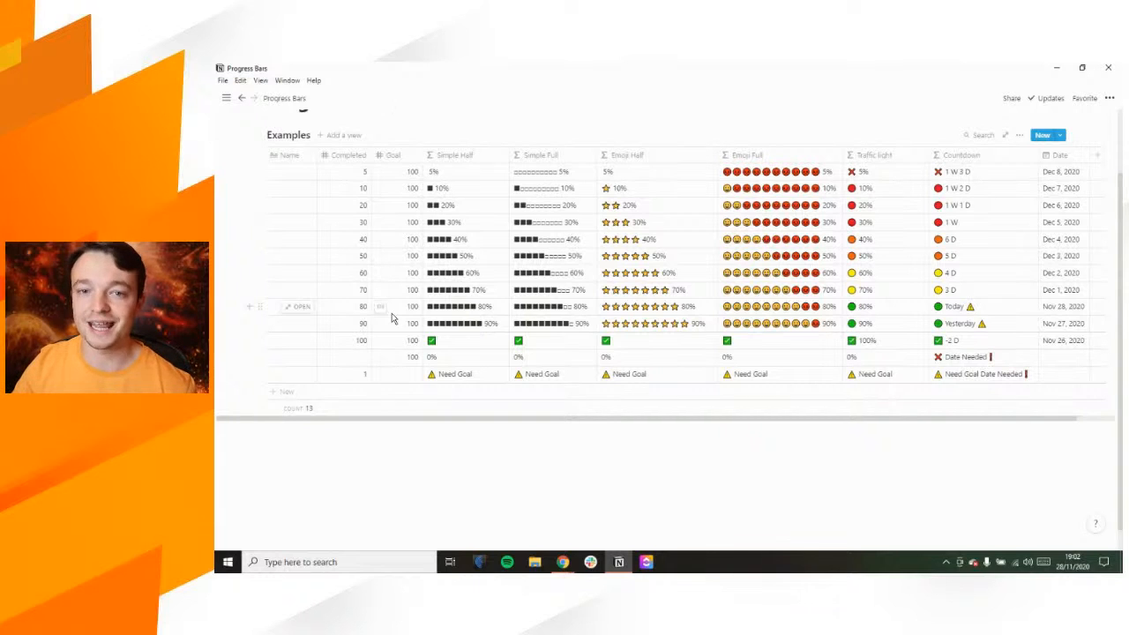
click(397, 445)
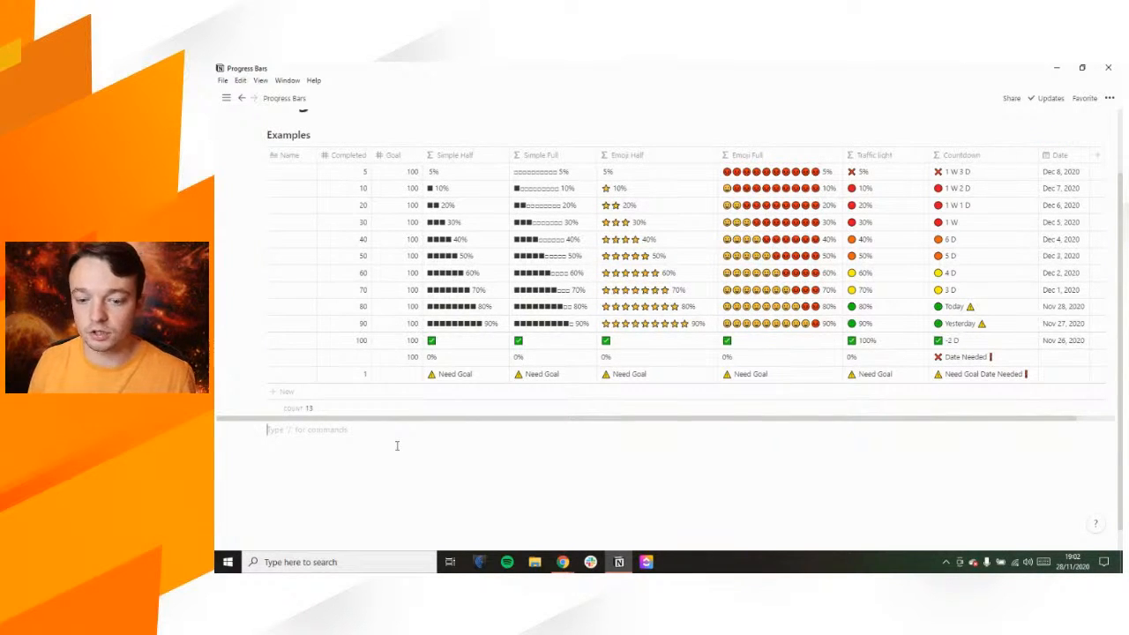
text(/table)
key(Return)
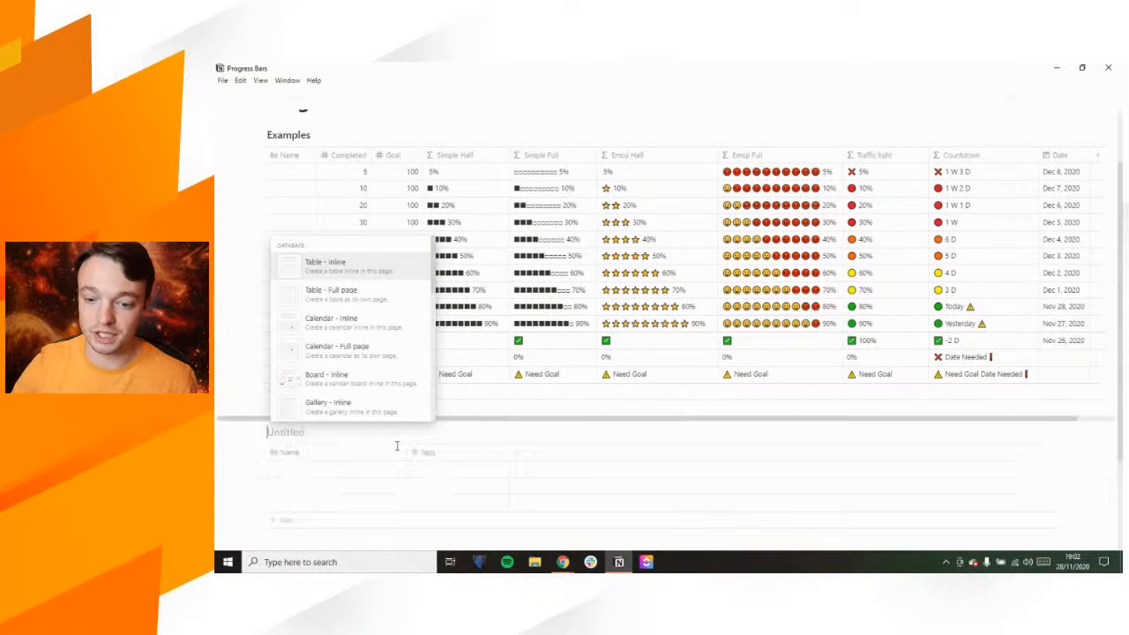
scroll(510, 392, down, 1)
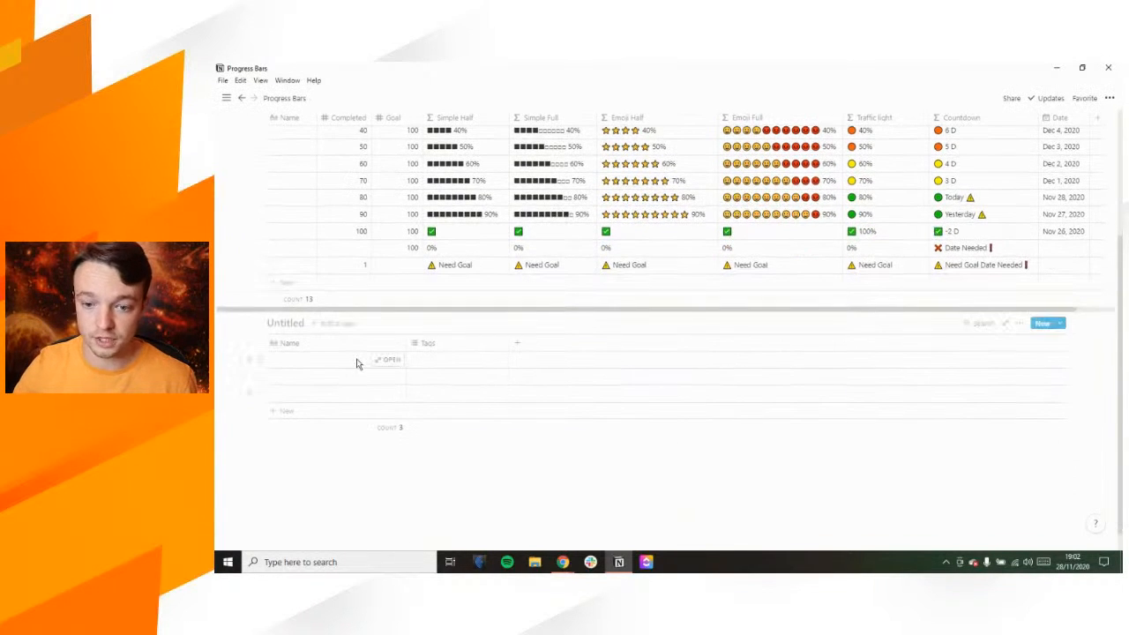
text(Table 1)
Narrow Table 1's Name column and turn the Tags column into a Number property named "%"
drag(412, 343, 338, 342)
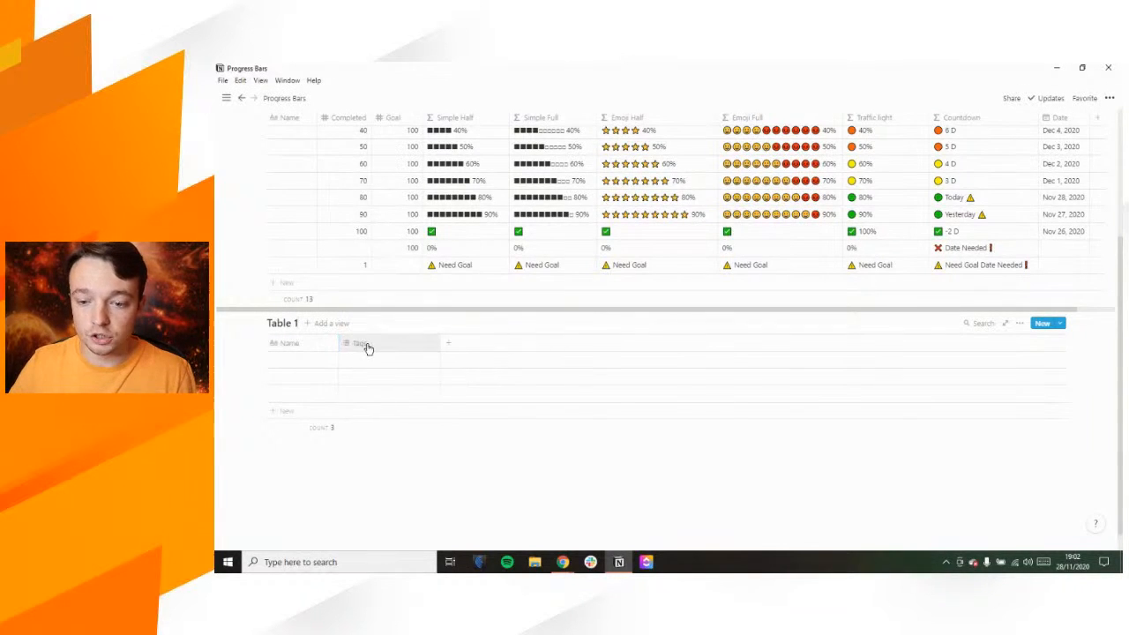
click(368, 347)
mouse_move(378, 190)
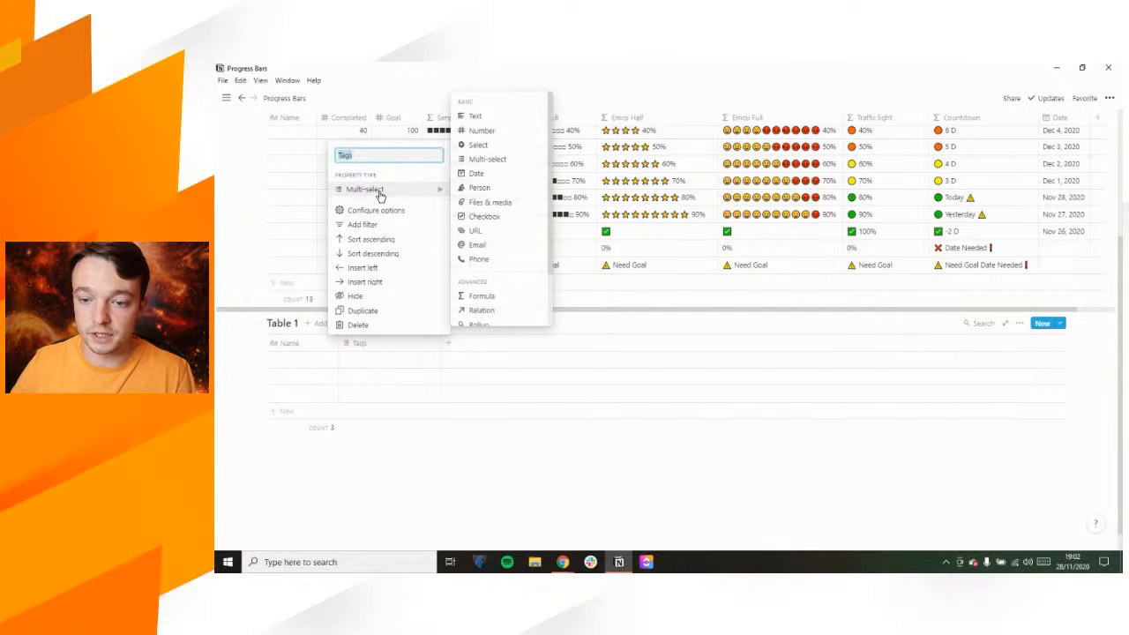
click(474, 133)
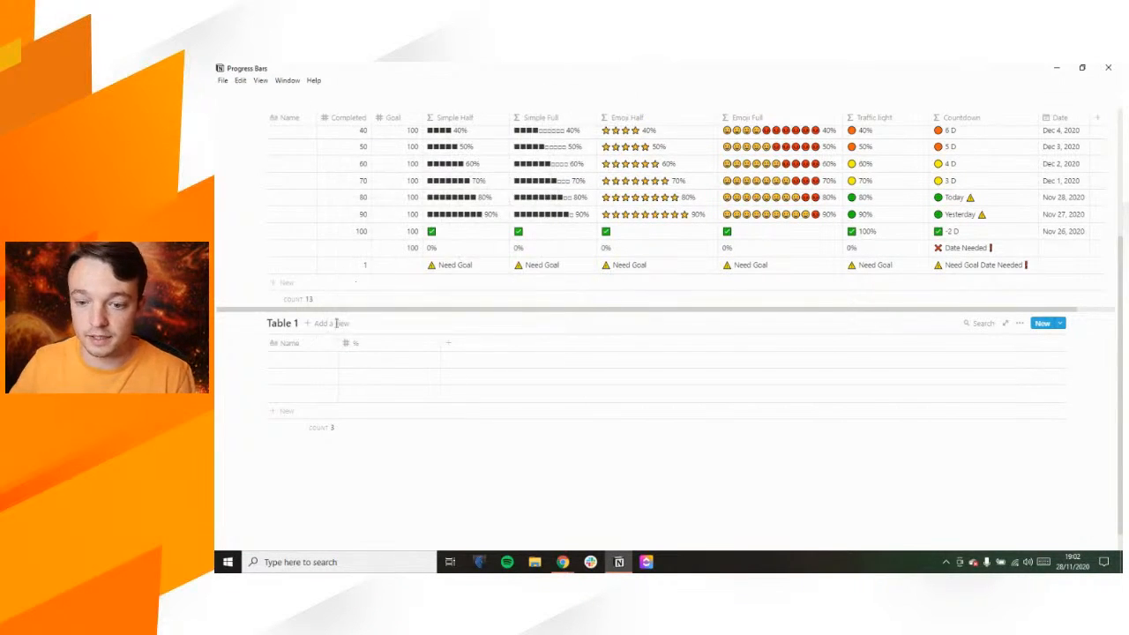
Enter 20 in the first row of Table 1's % column and narrow that column
click(370, 362)
text(20)
key(Return)
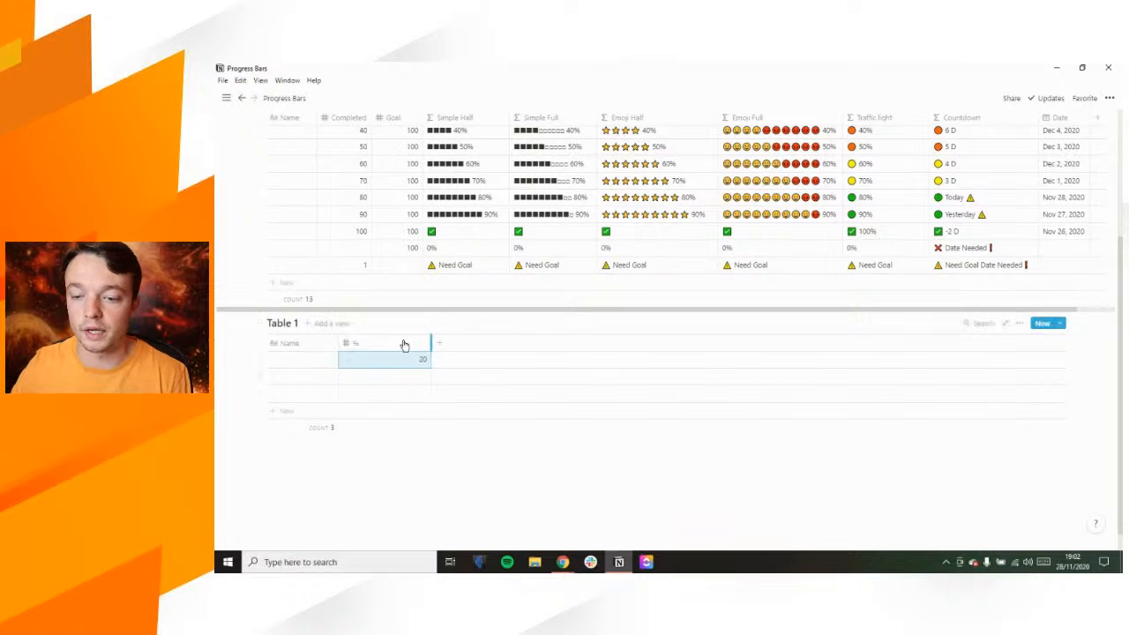
drag(441, 343, 389, 344)
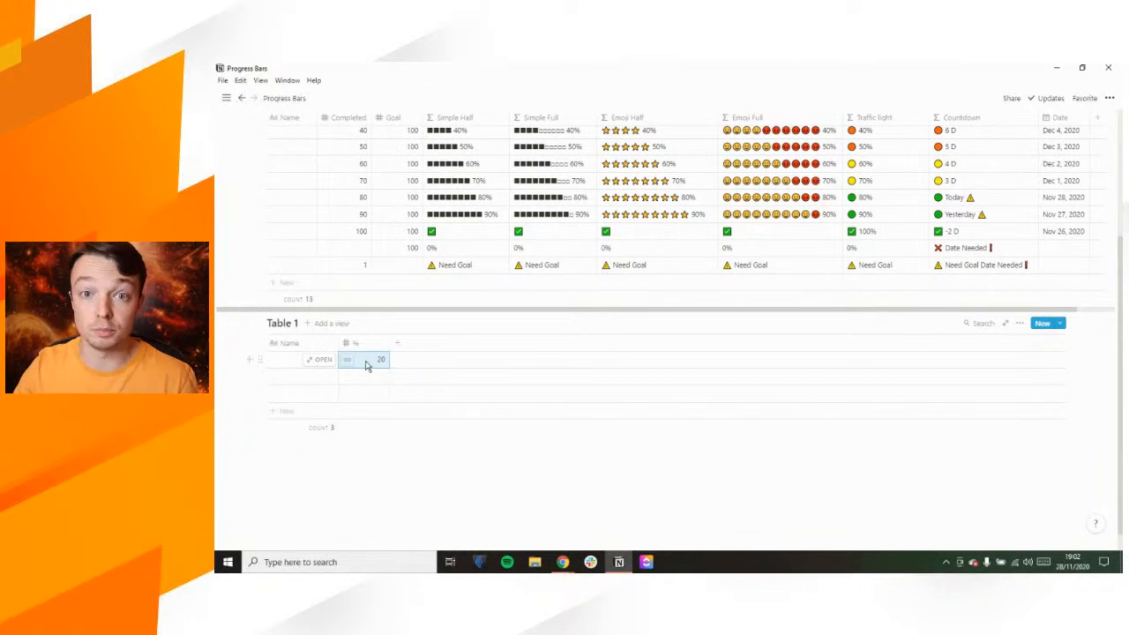
Try a goal of 1000 in the first row of the Examples table and restore it to 100
scroll(391, 312, up, 3)
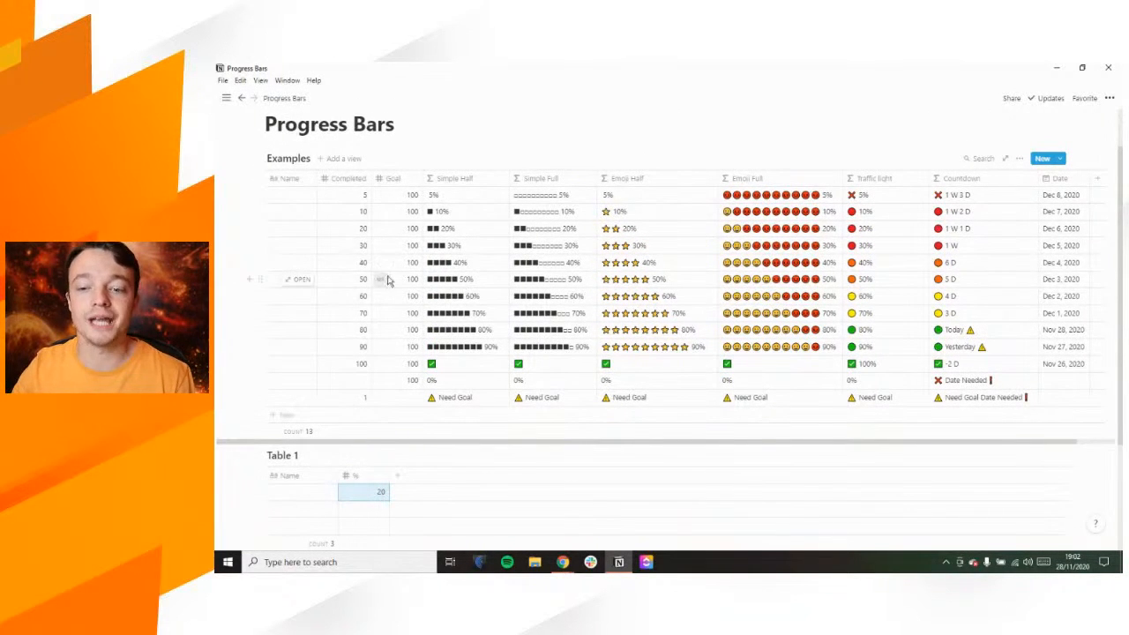
click(413, 196)
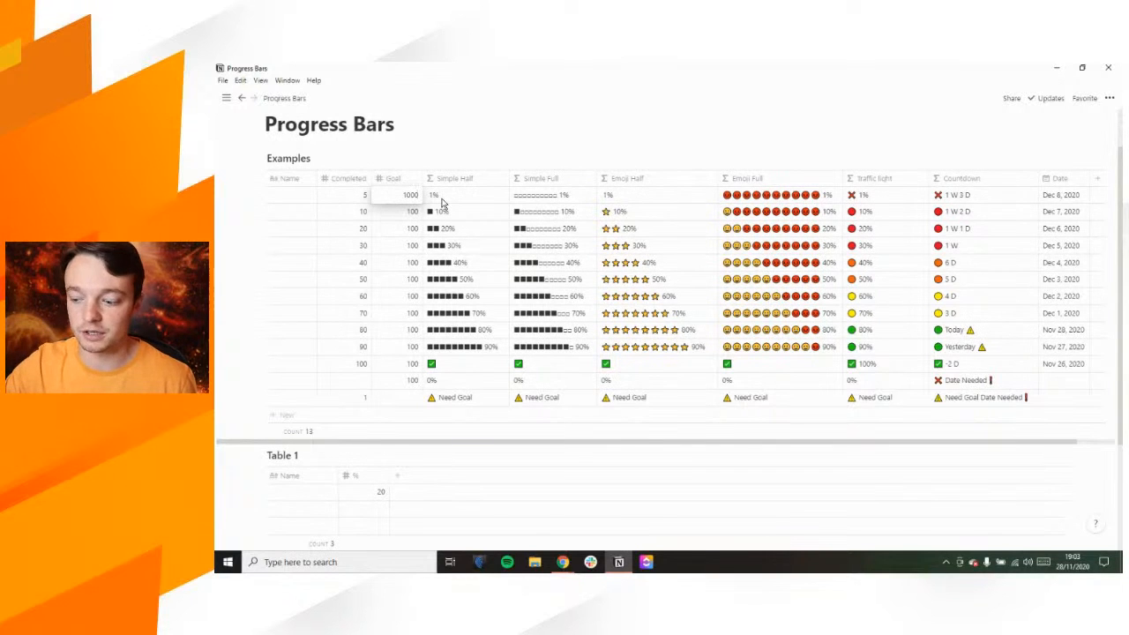
key(BackSpace)
key(Return)
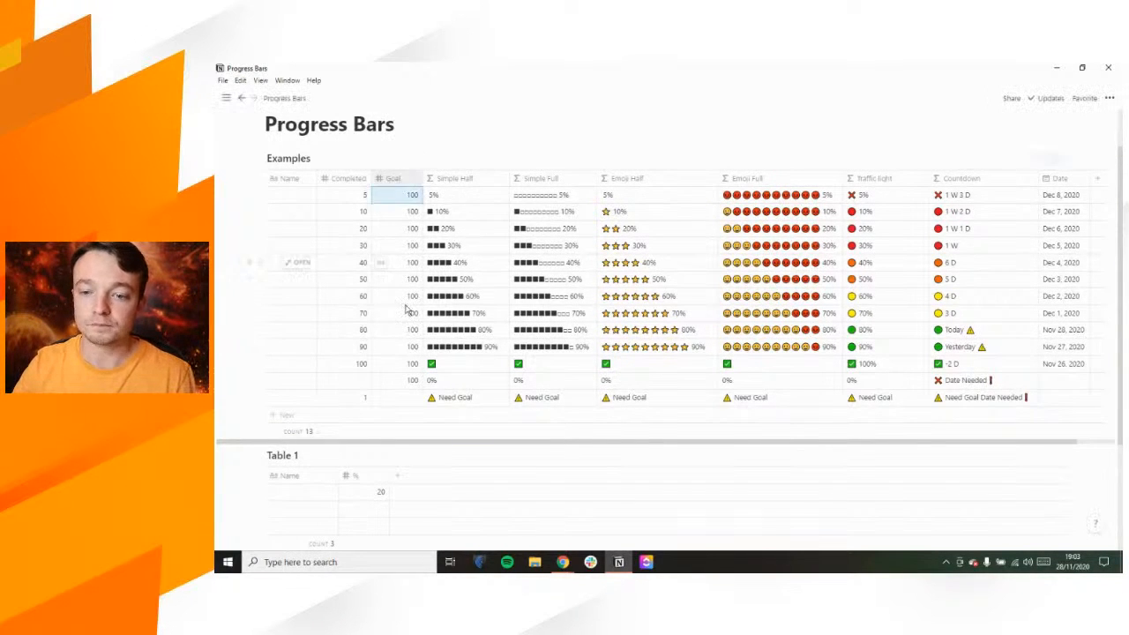
Insert another inline table below Table 1 and title it "Table 2"
scroll(405, 309, down, 3)
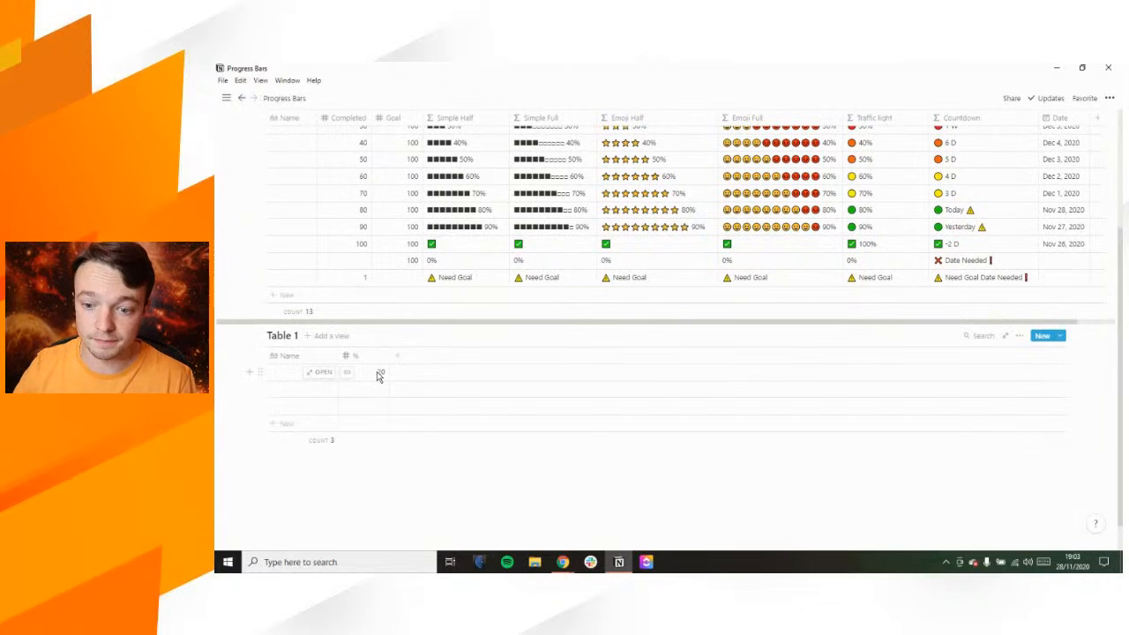
click(307, 456)
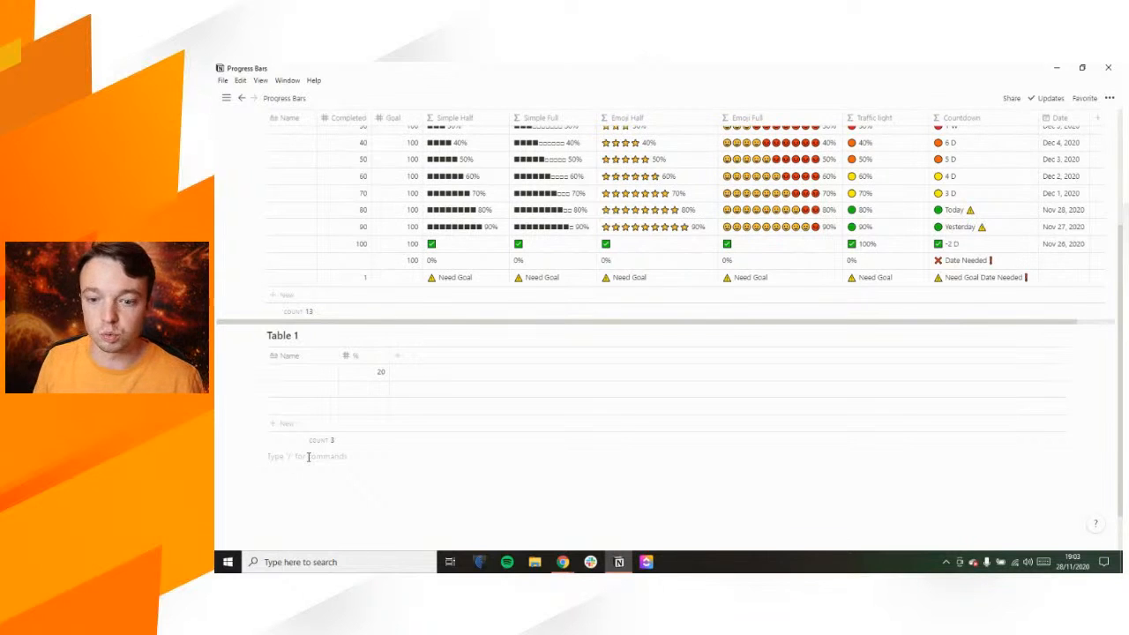
text(/table)
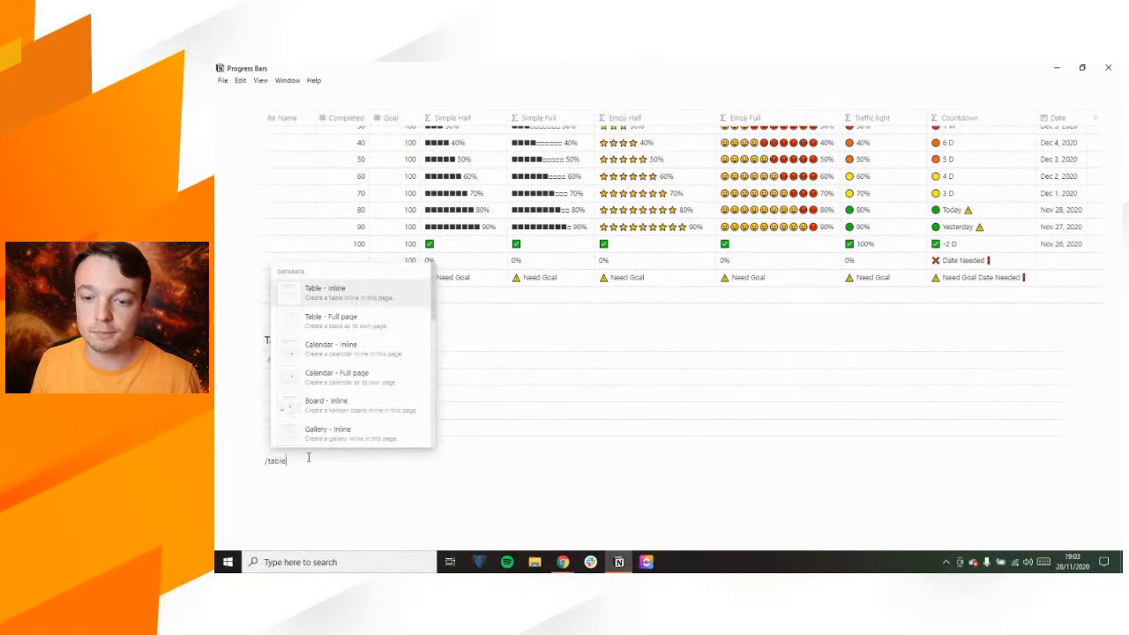
key(Return)
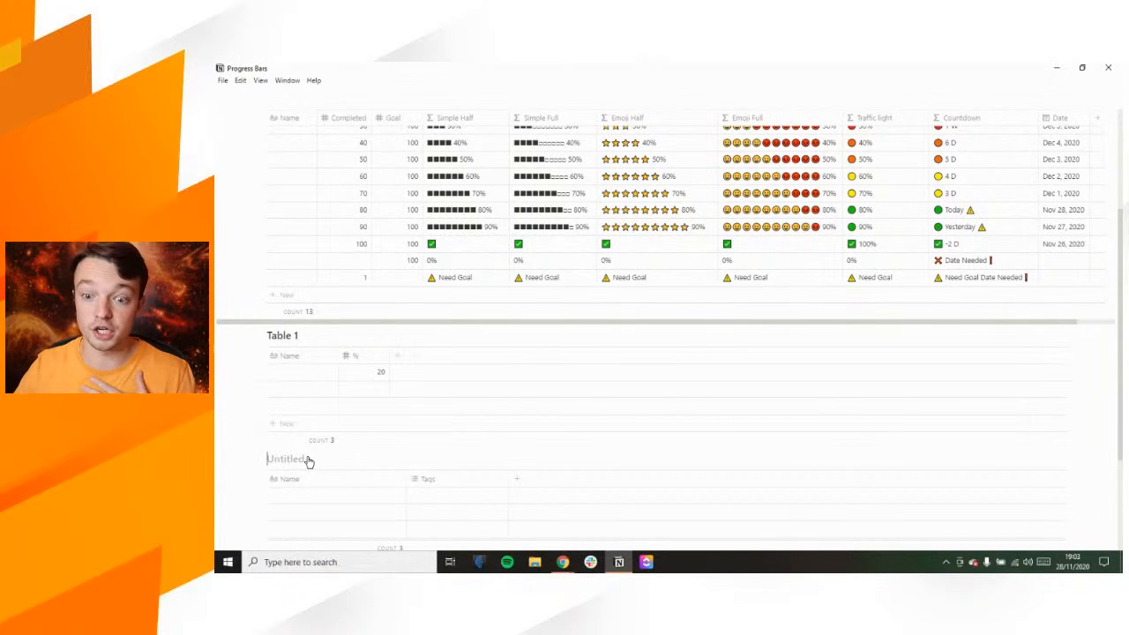
text(Table 2)
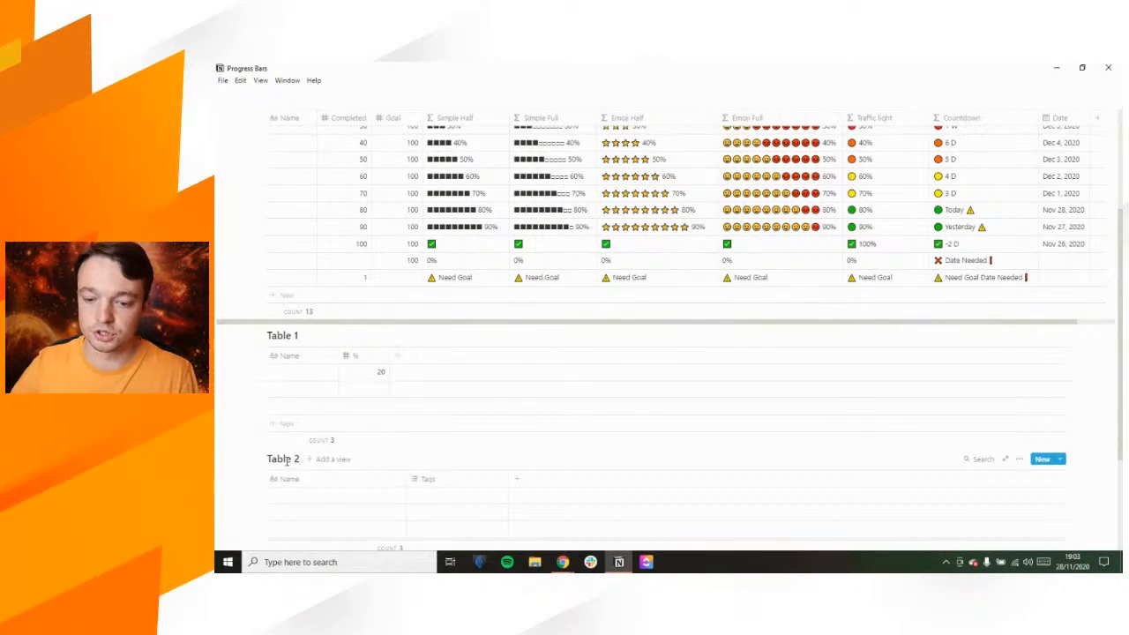
Turn Table 2's Tags column into a Relation property named "Table 1" that links to the Table 1 database
click(431, 481)
mouse_move(458, 325)
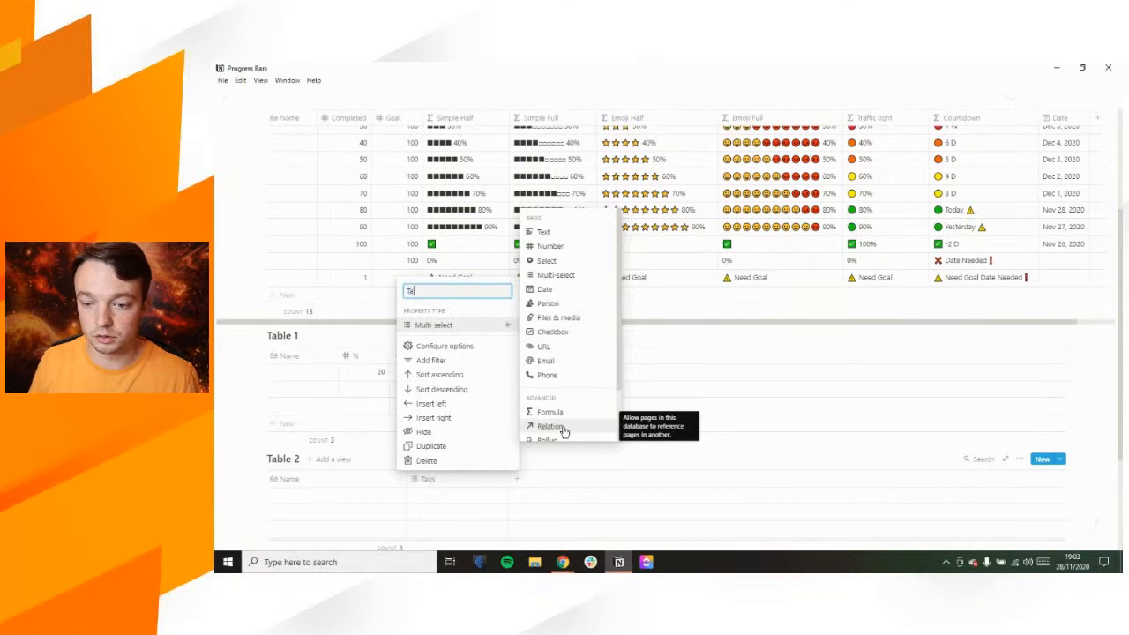
click(551, 426)
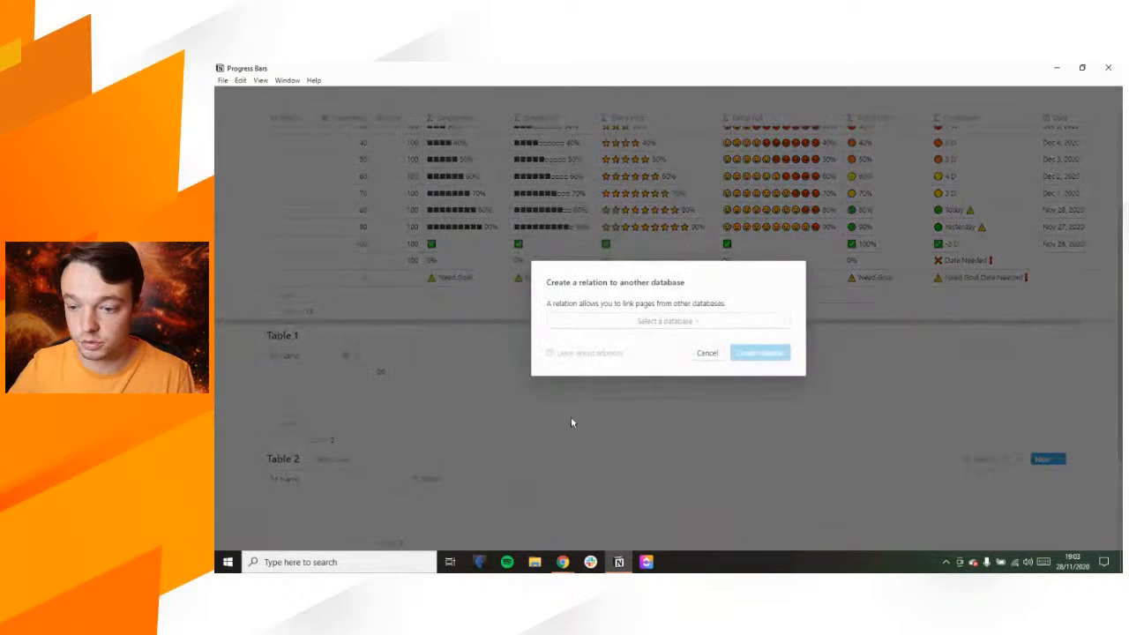
click(660, 322)
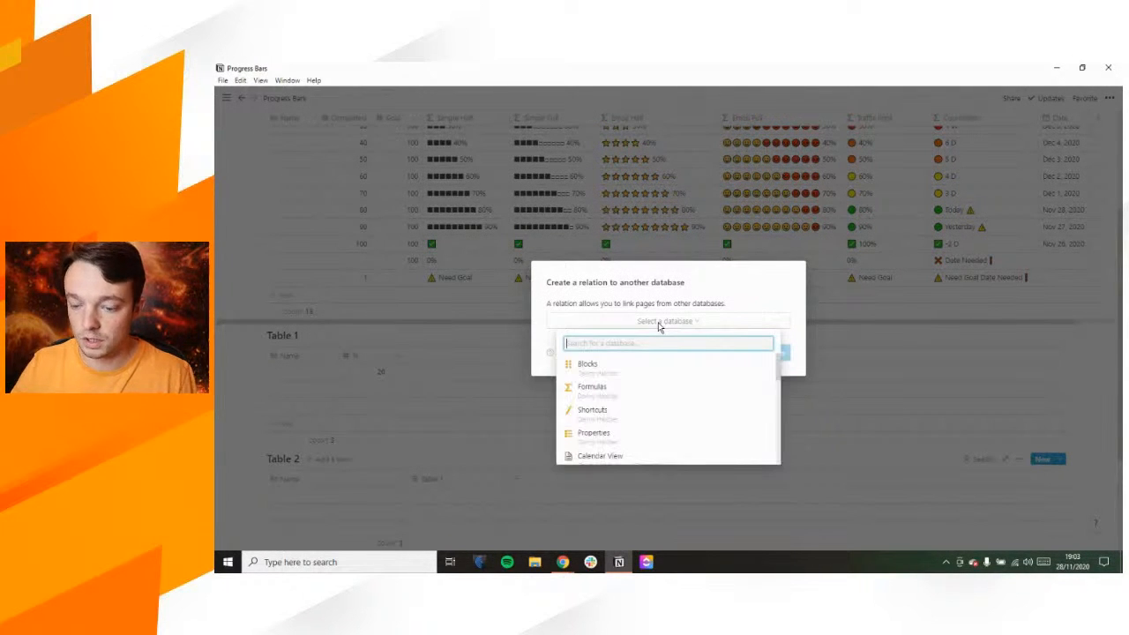
text(Table 1)
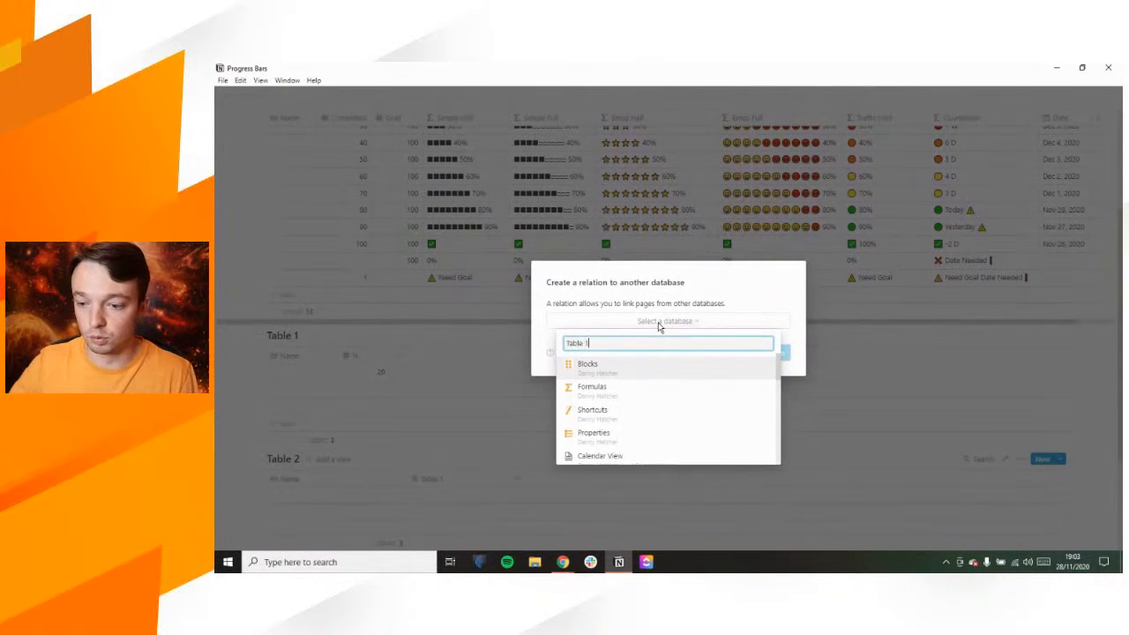
click(650, 366)
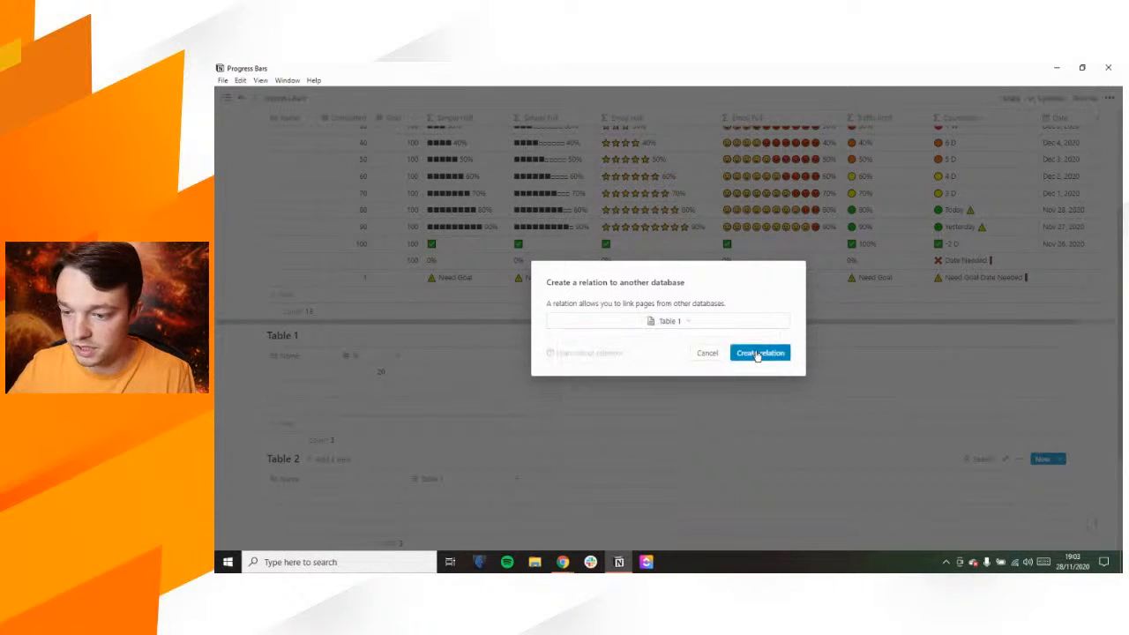
click(755, 357)
Add a Checkbox column to Table 2 and check the box in its first row
scroll(479, 405, down, 1)
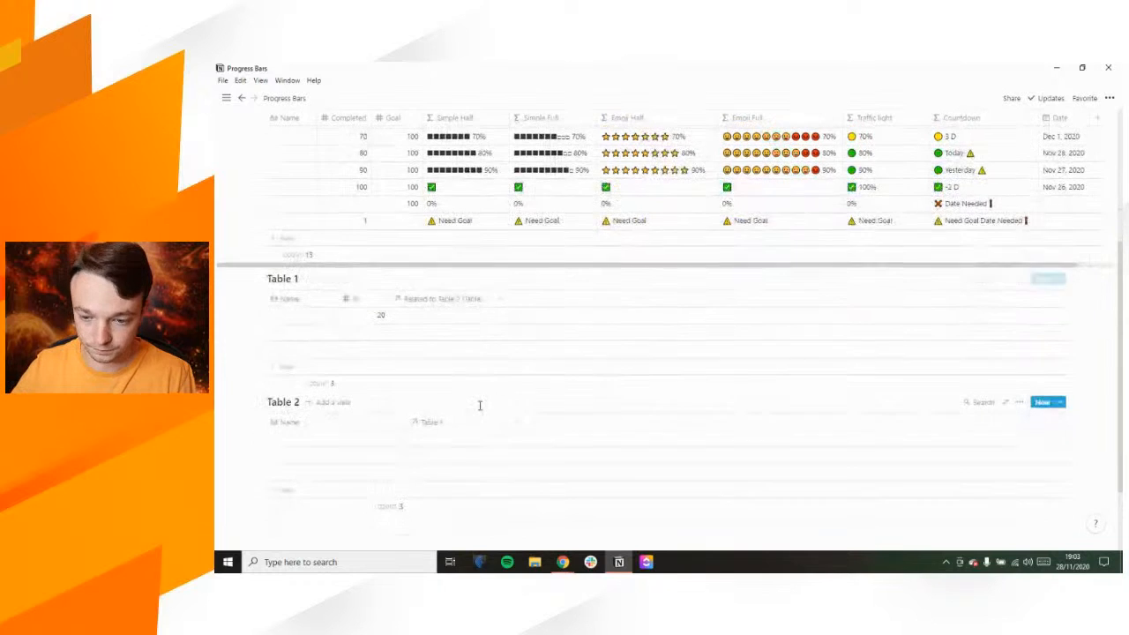
click(517, 422)
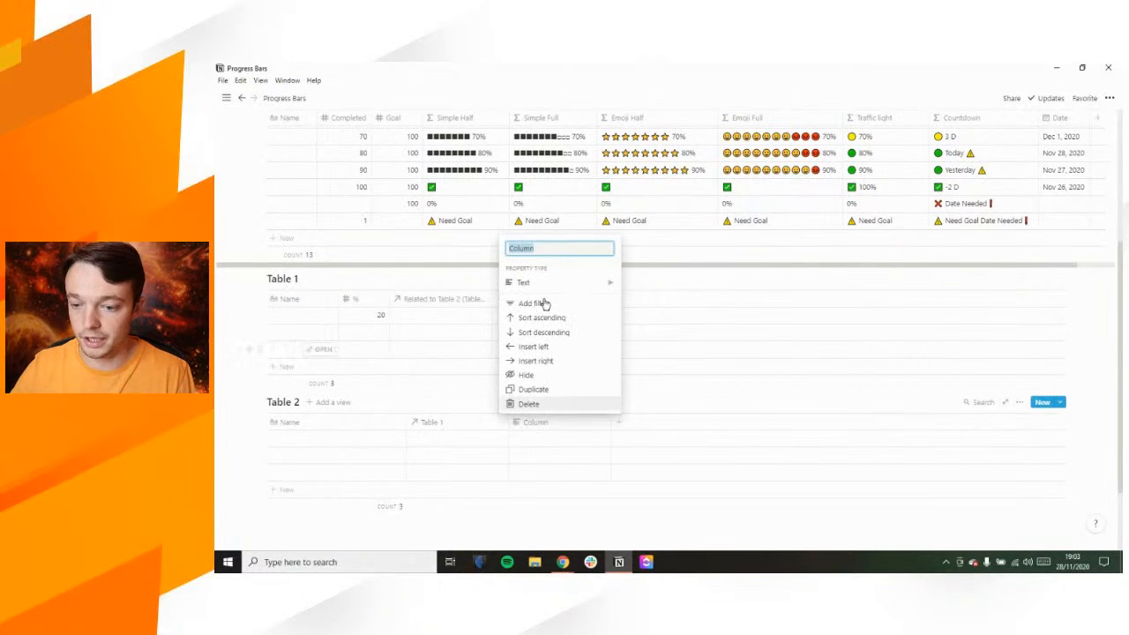
mouse_move(545, 286)
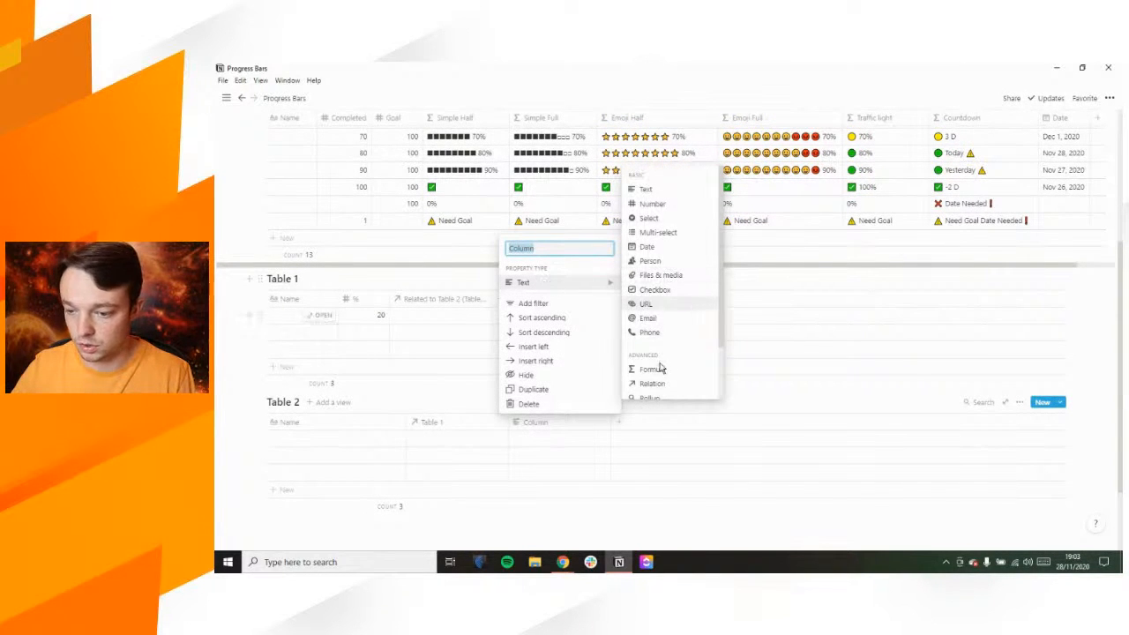
click(655, 290)
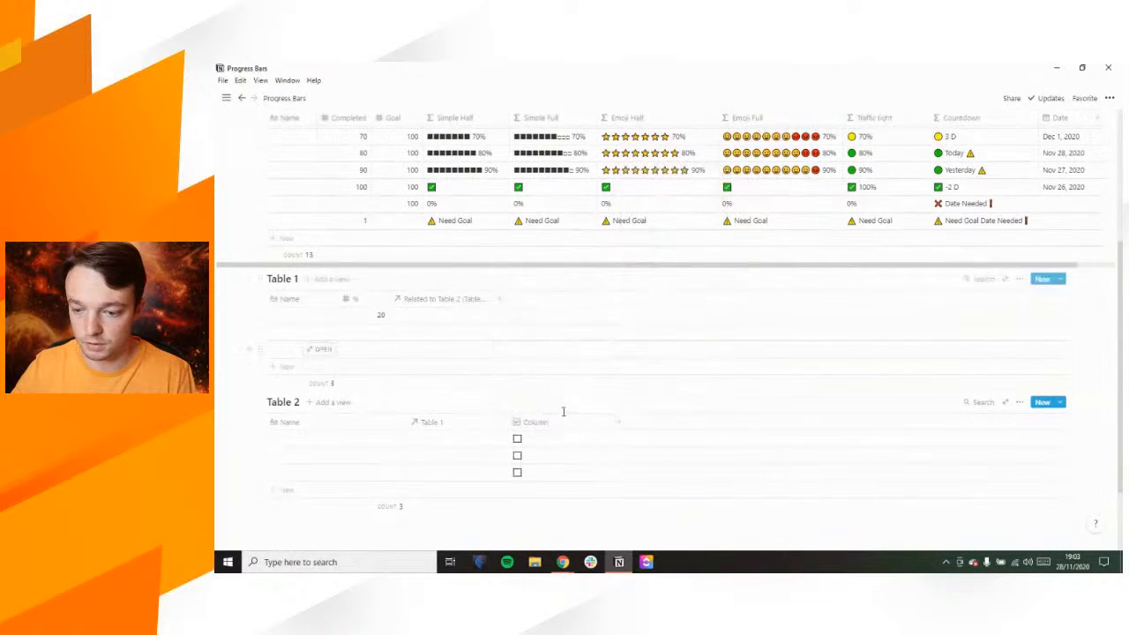
click(517, 439)
Name the first row of Table 1 "1"
click(456, 315)
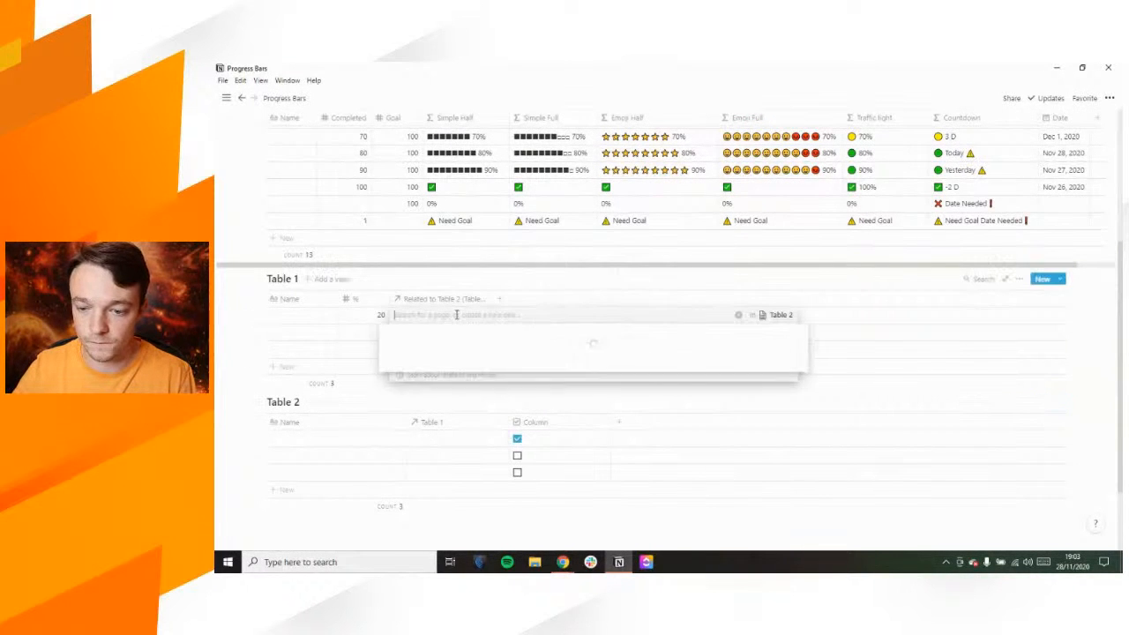
key(Escape)
click(290, 318)
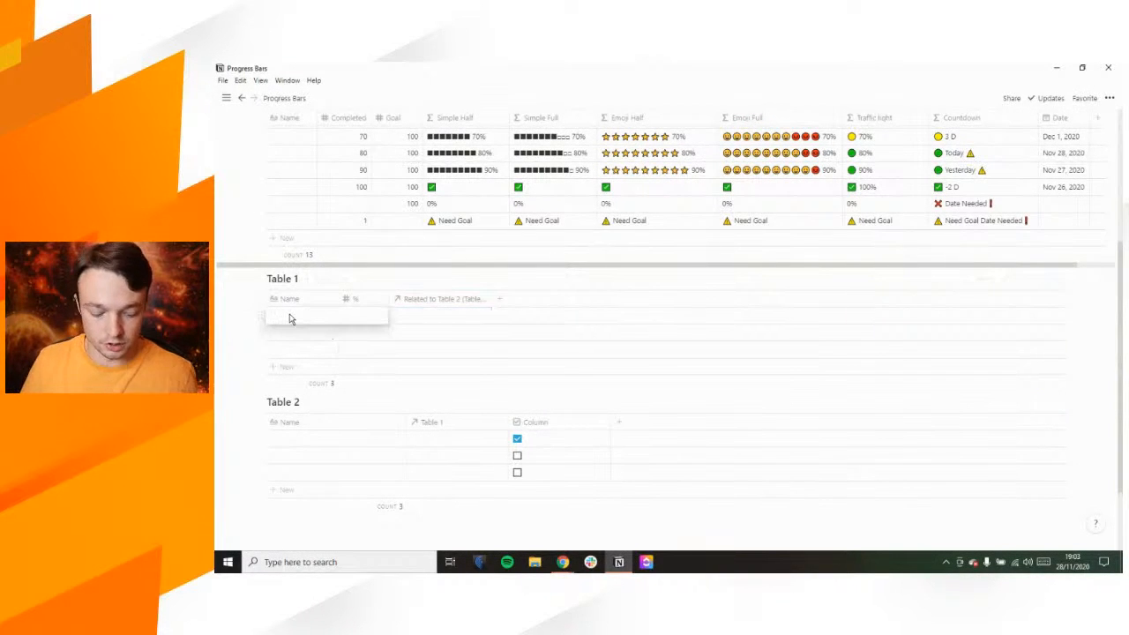
text(1)
key(Return)
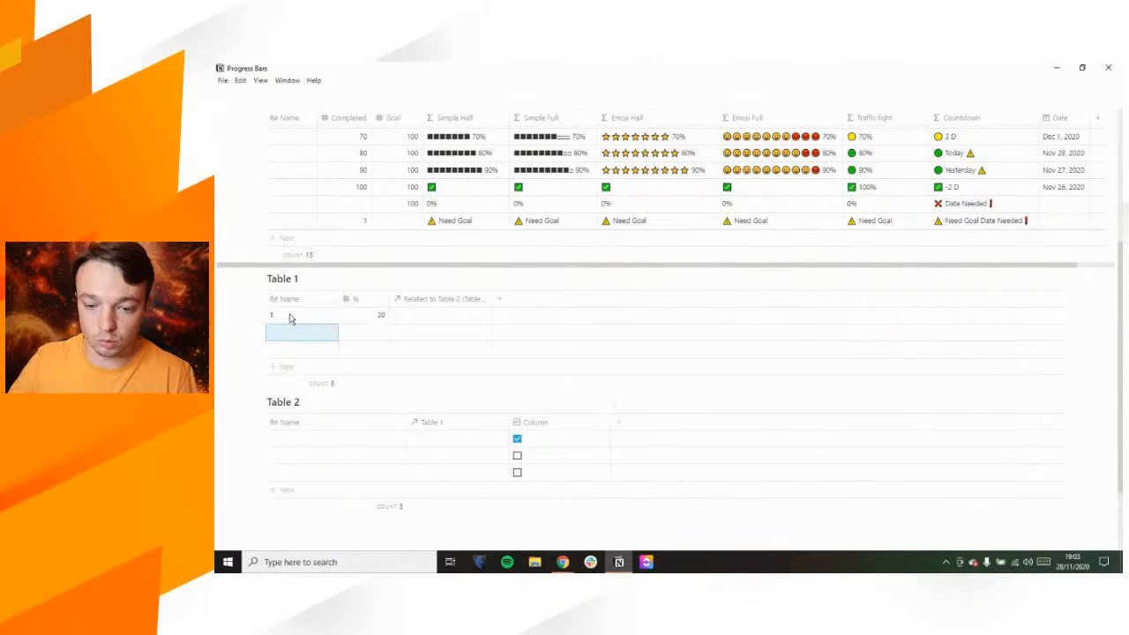
Name the three rows of Table 2 "1", "2" and "3"
click(294, 438)
text(1)
key(Return)
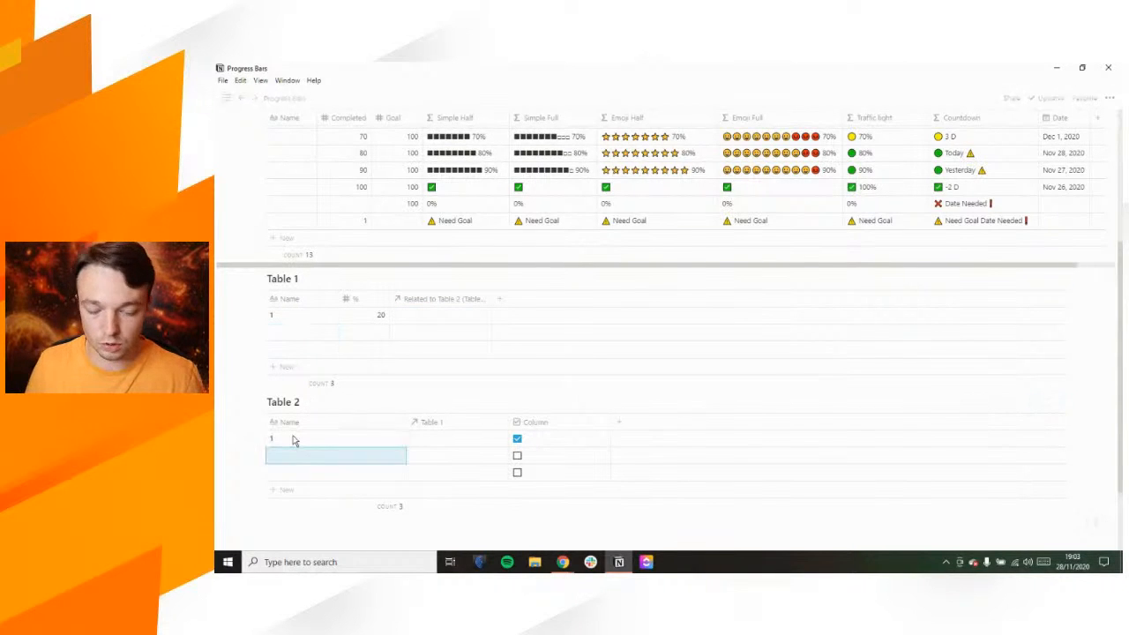
text(2)
key(Return)
text(3)
key(Escape)
Name the second row of Table 1 "2"
click(280, 334)
text(2)
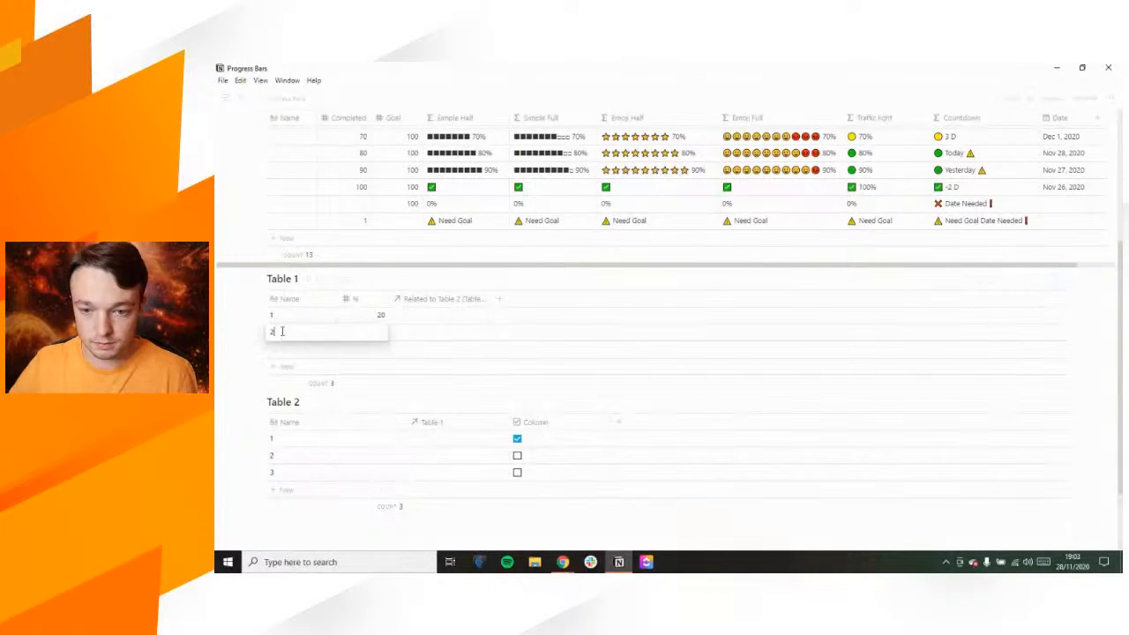
key(Escape)
Relate row 1 of Table 1 to pages 1 and 2 of Table 2
click(411, 315)
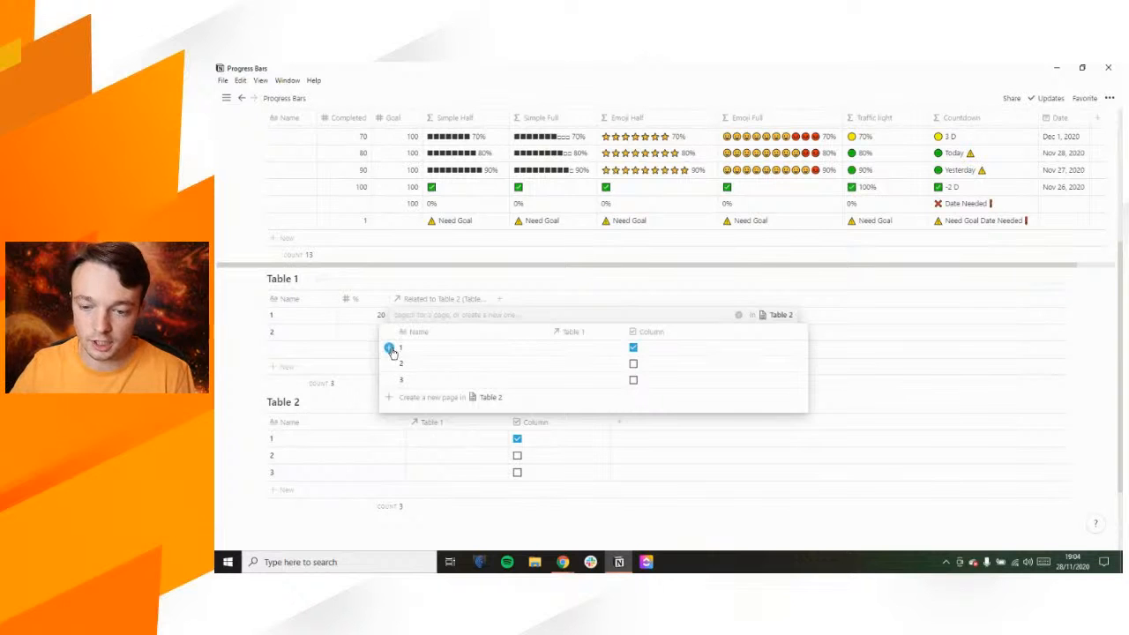
click(377, 287)
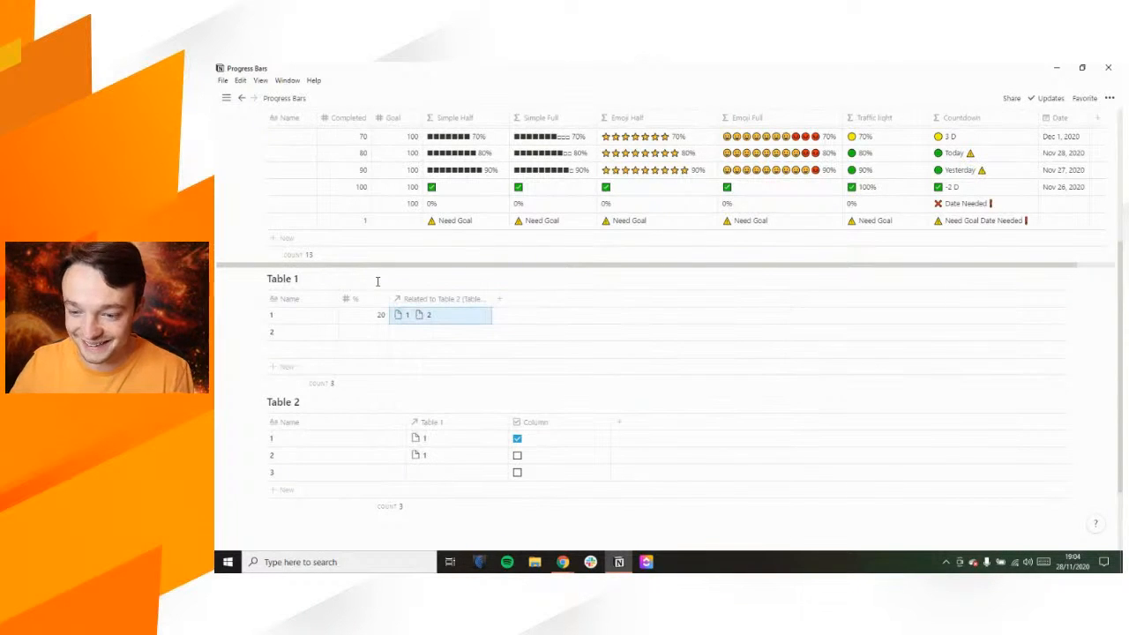
Add a Rollup property after the relation column in Table 1
click(500, 305)
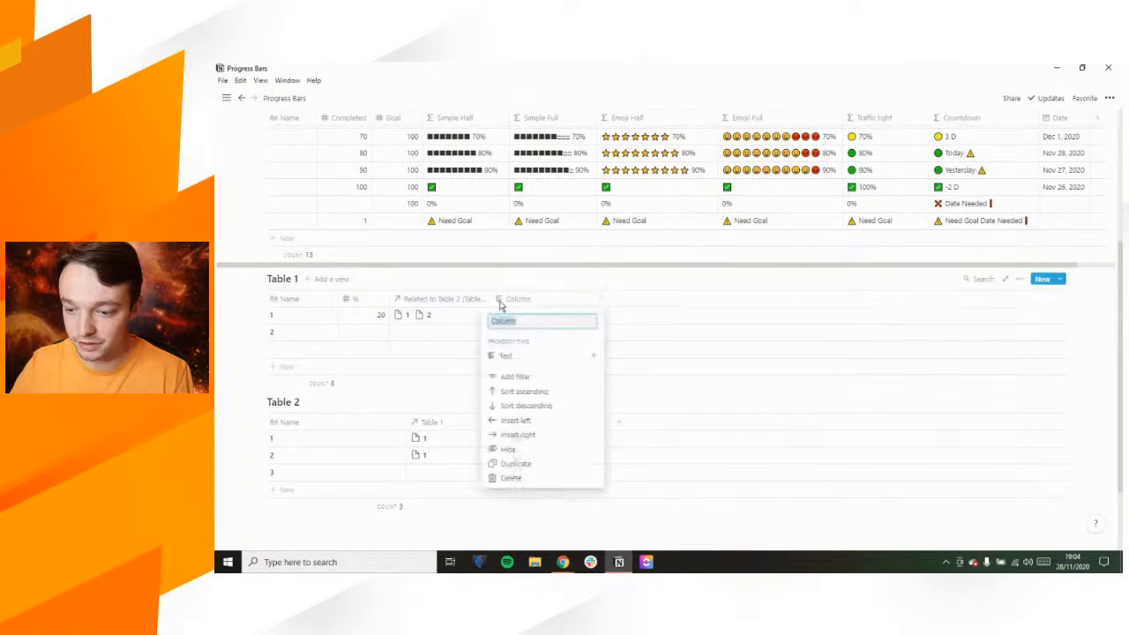
click(511, 356)
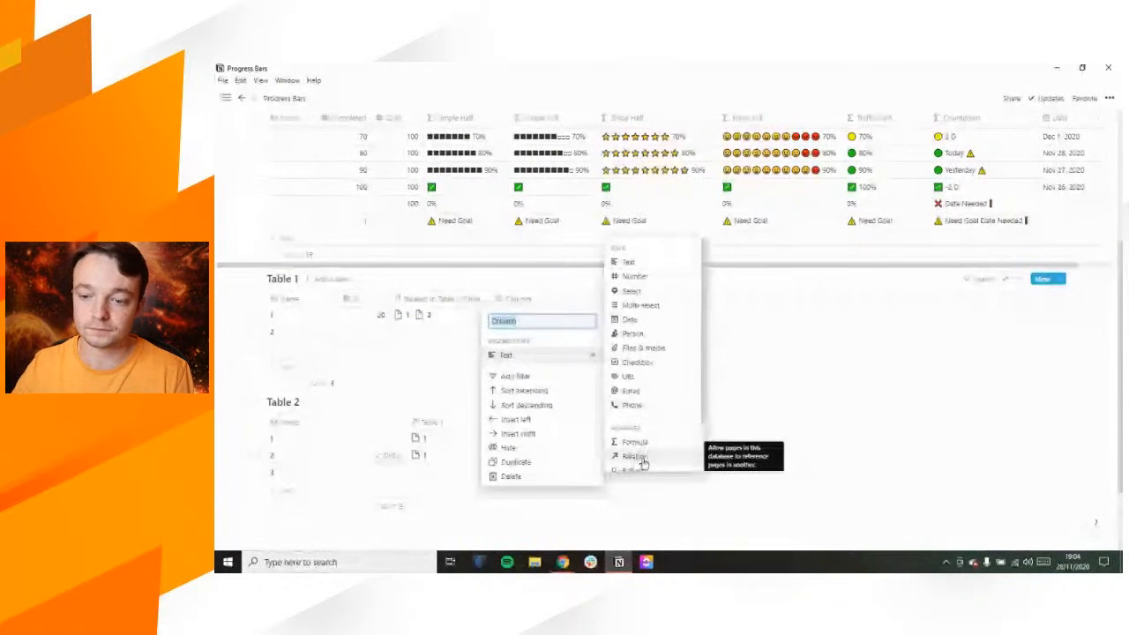
click(475, 338)
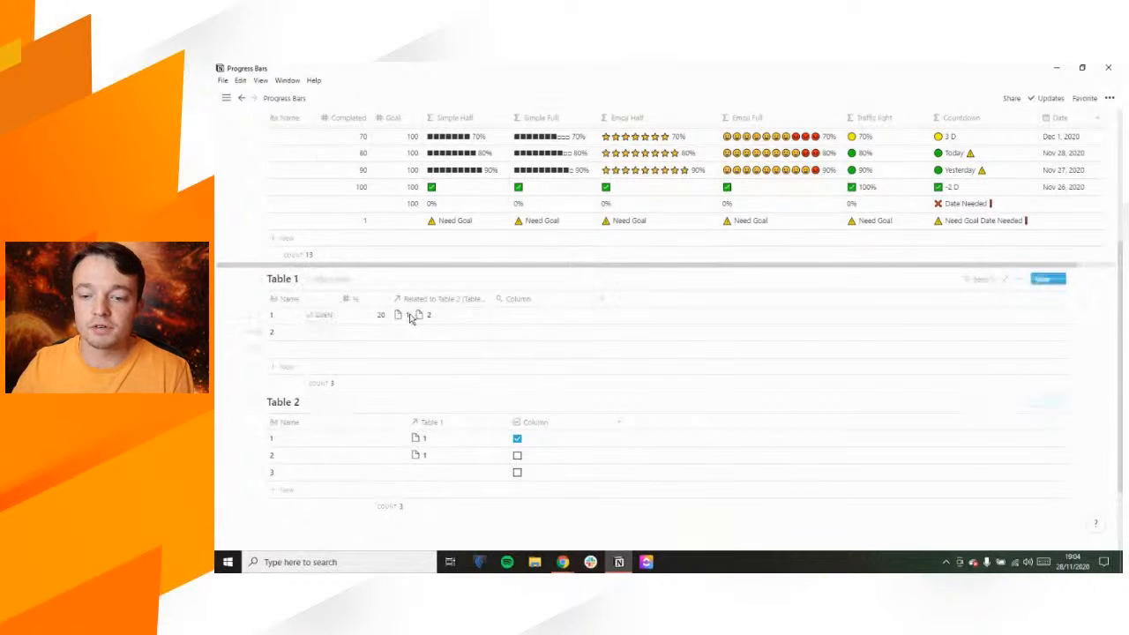
Rename the three rows of Table 2 as "Task 1", "Task 2" and "Task 3"
click(285, 440)
key(BackSpace)
text(Task 1)
click(285, 447)
text(Tas)
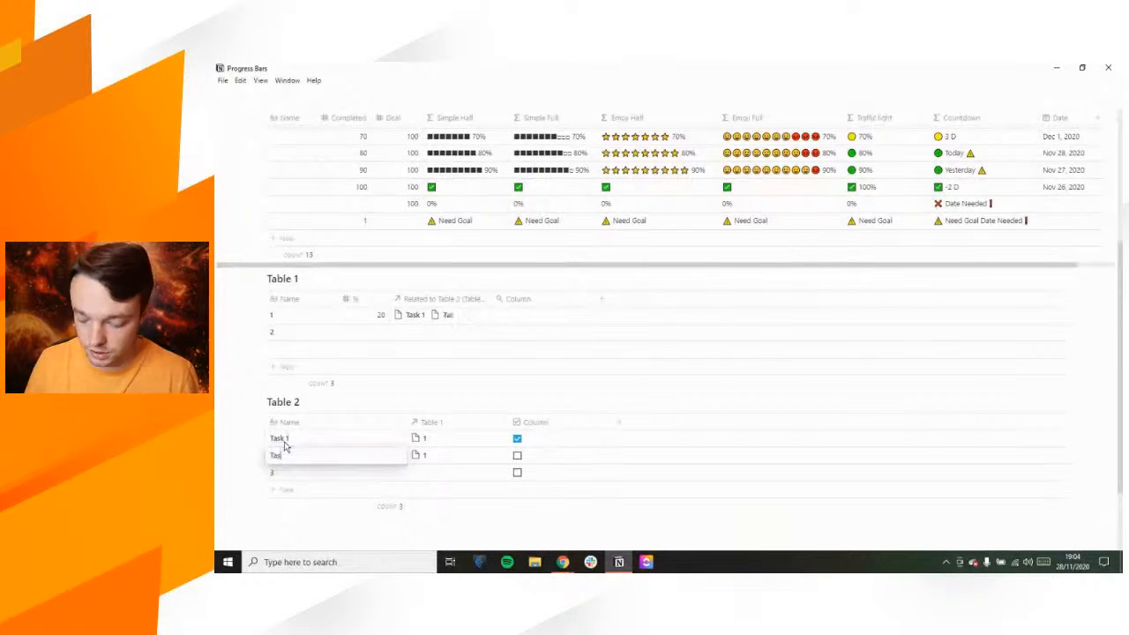
key(Return)
text(T)
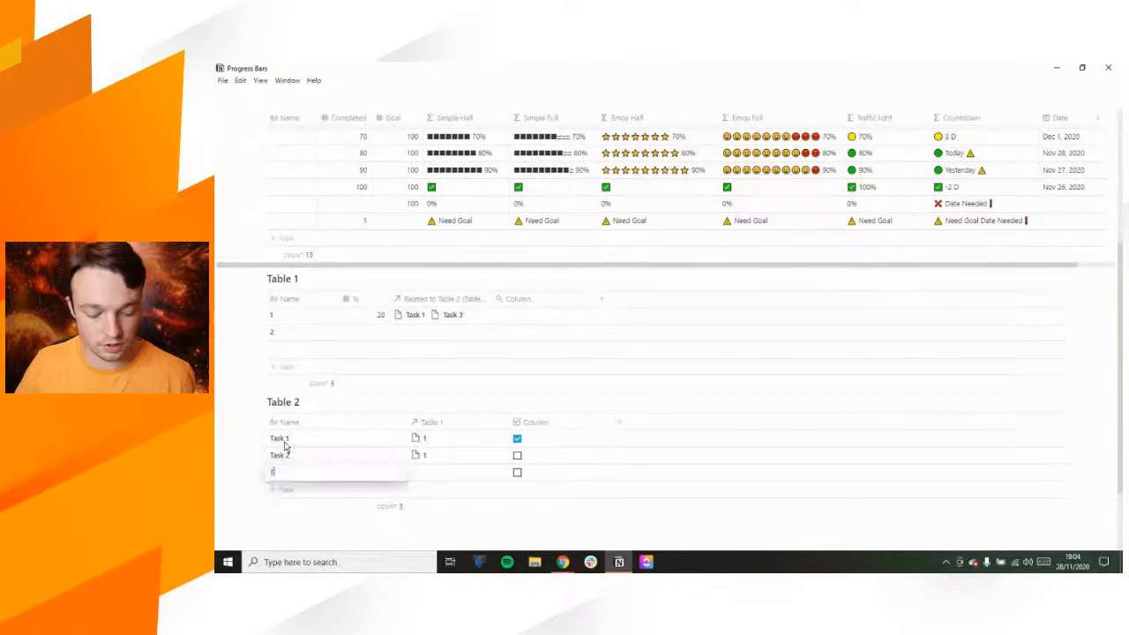
text(ask 3)
key(Tab)
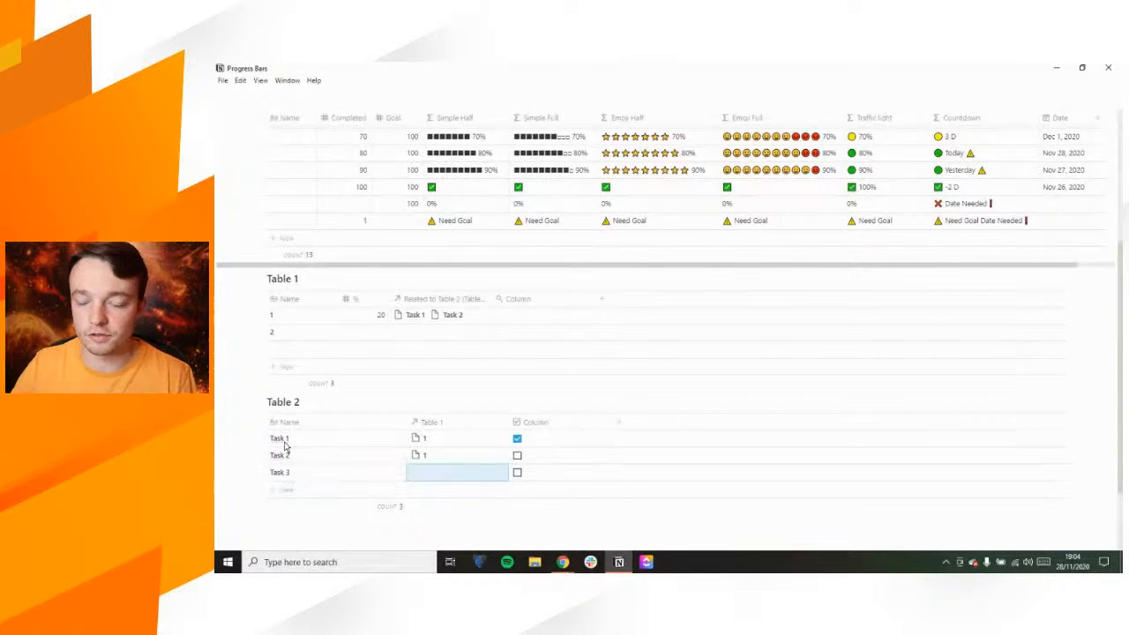
Widen Table 1's relation column and configure the rollup with relation Related to Table 2, property Column and calculation Percent checked
mouse_move(489, 298)
mouse_down()
mouse_move(474, 298)
mouse_move(504, 298)
mouse_up()
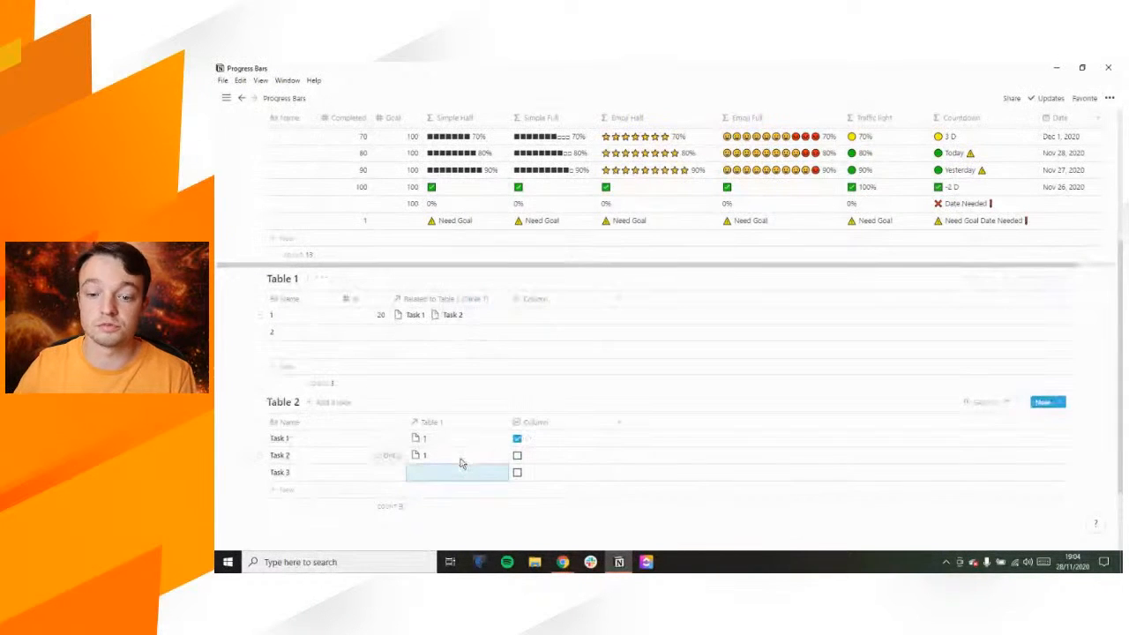
click(536, 319)
click(564, 347)
click(567, 348)
click(569, 392)
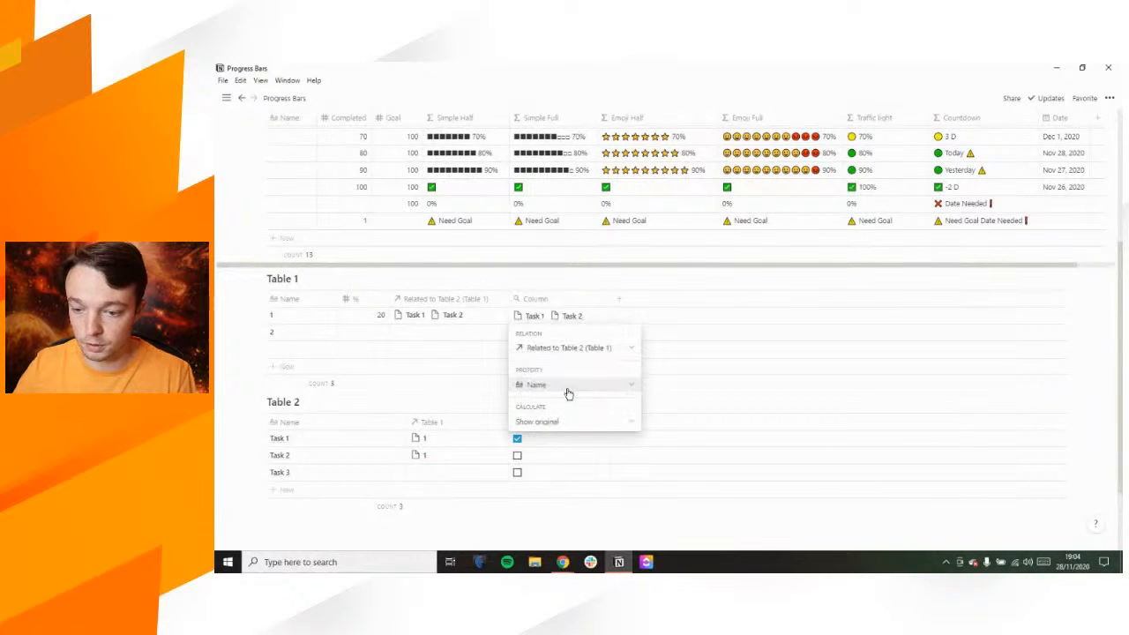
click(562, 389)
click(558, 441)
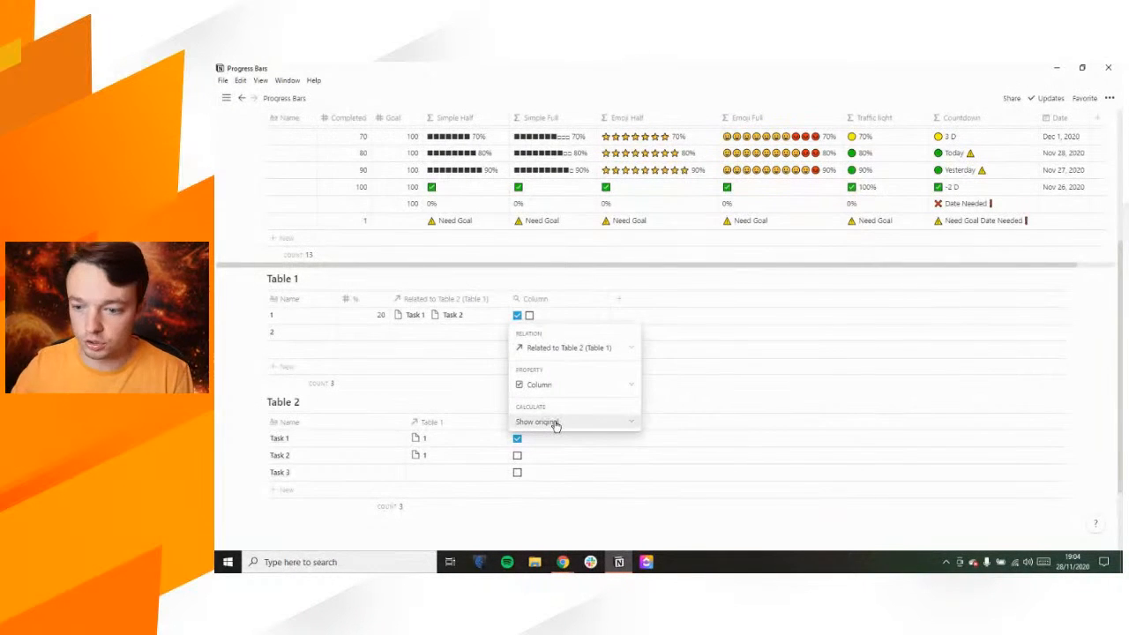
click(560, 423)
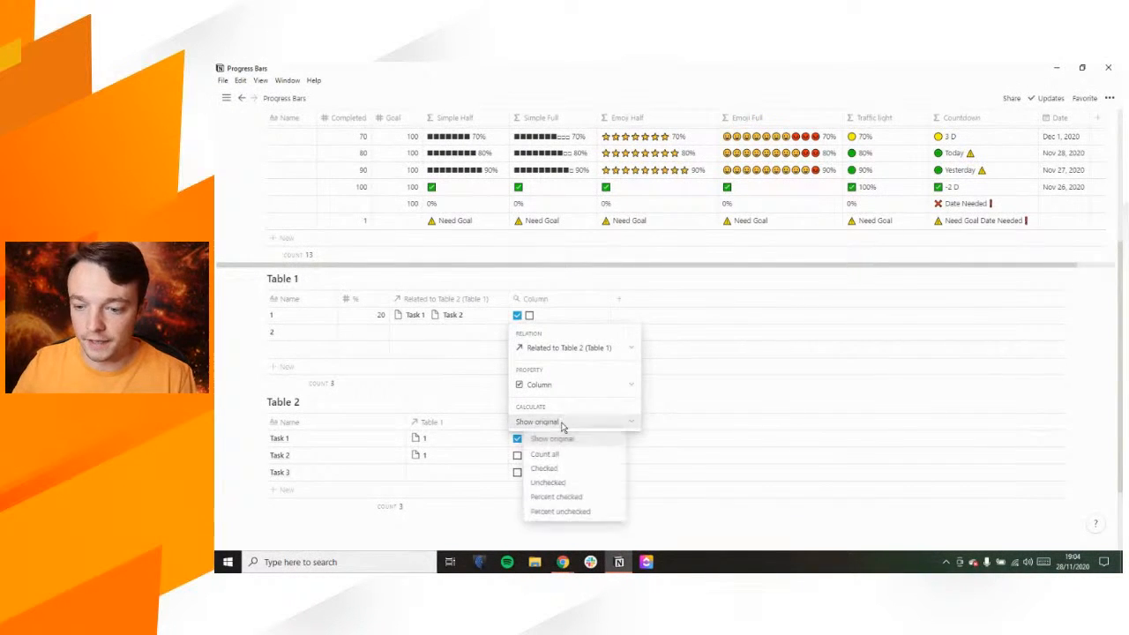
click(571, 497)
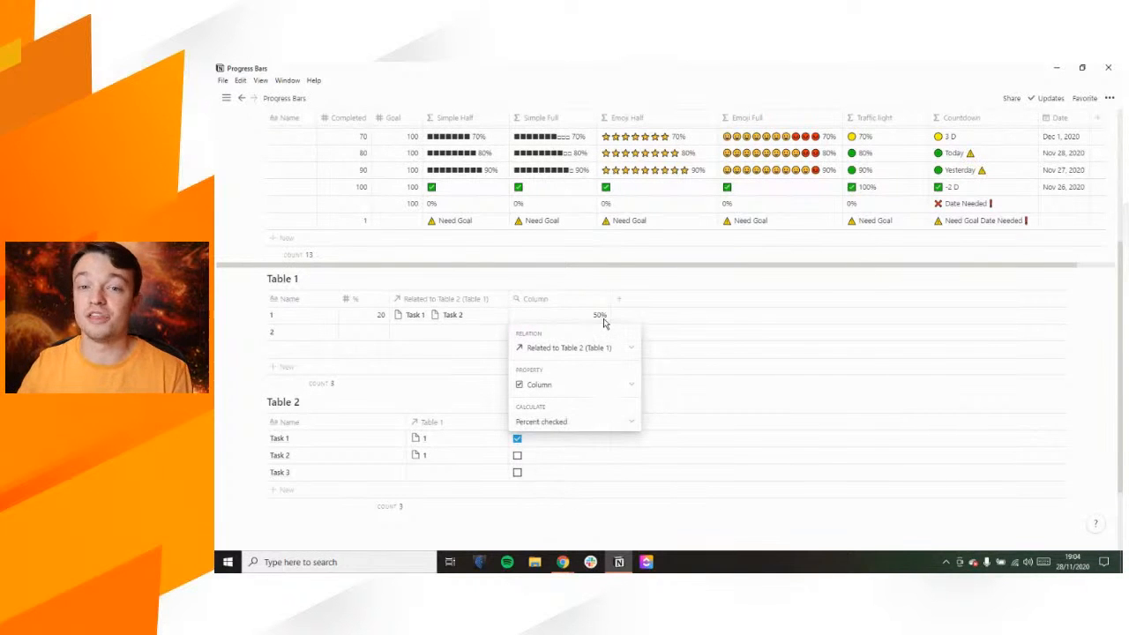
Switch the rollup's calculation in Table 1 to Percent unchecked
click(574, 422)
click(584, 509)
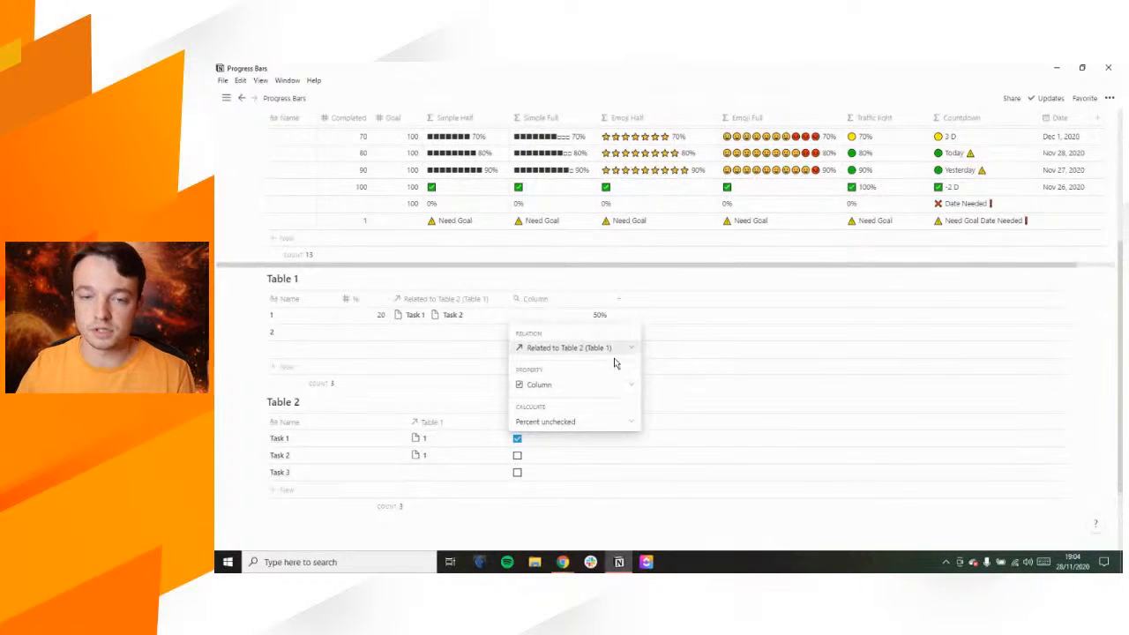
key(Escape)
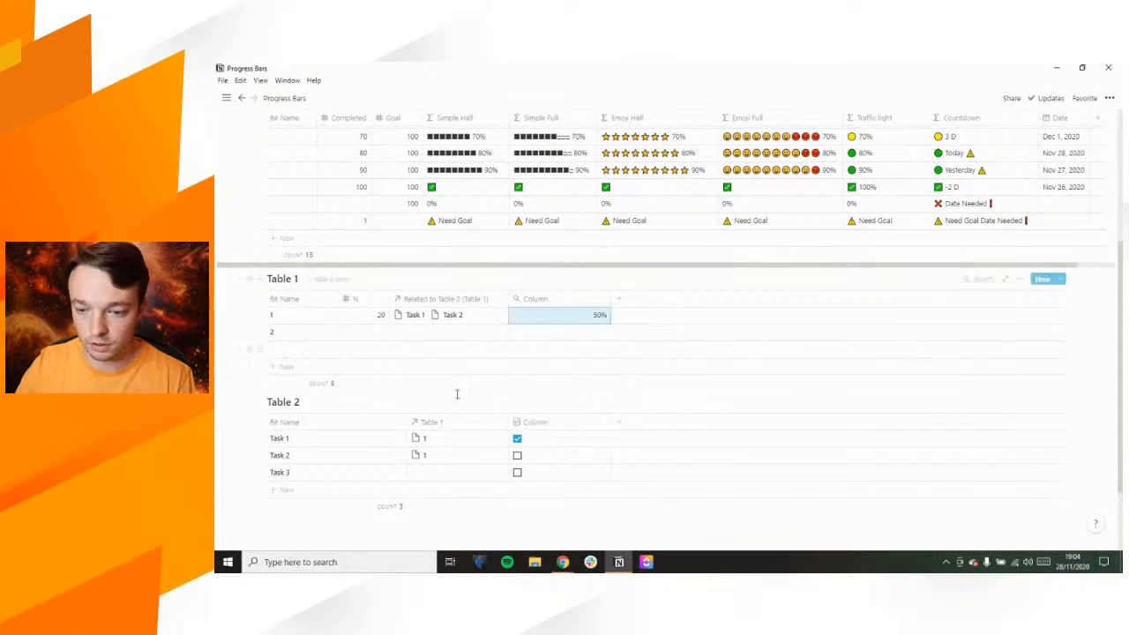
Add Task 3 to the relation of row 1 in Table 1
click(473, 315)
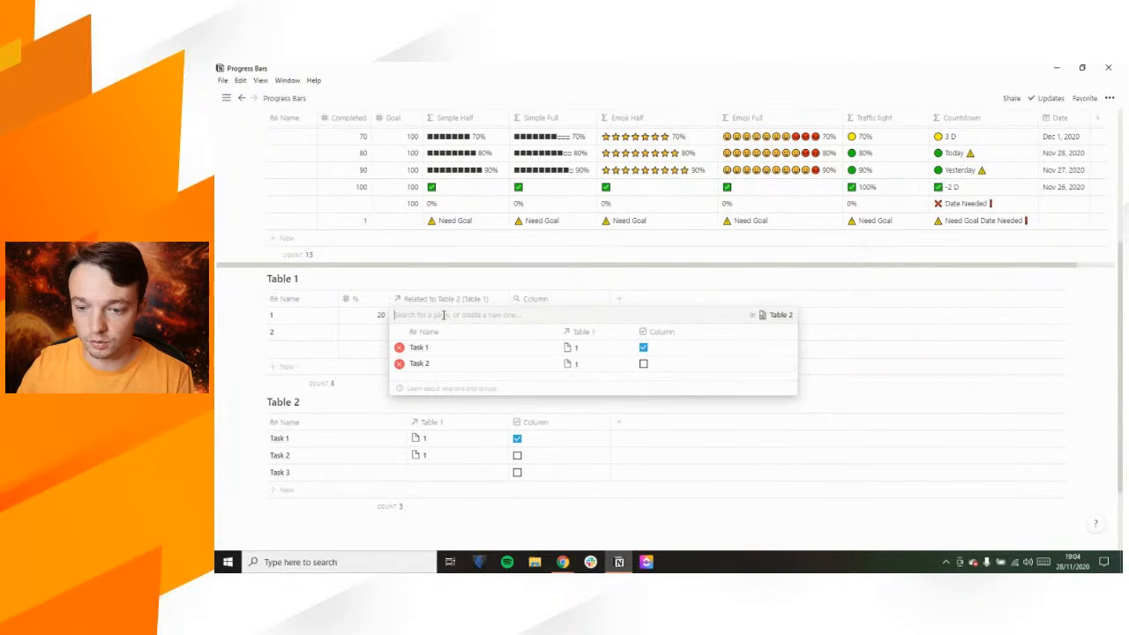
click(414, 363)
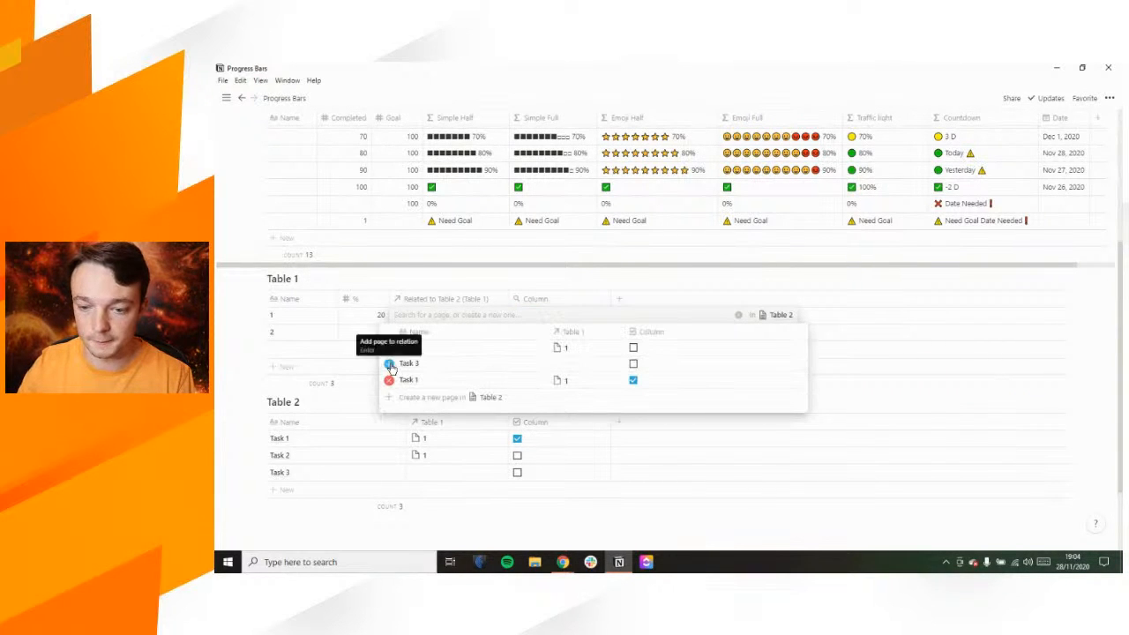
click(470, 276)
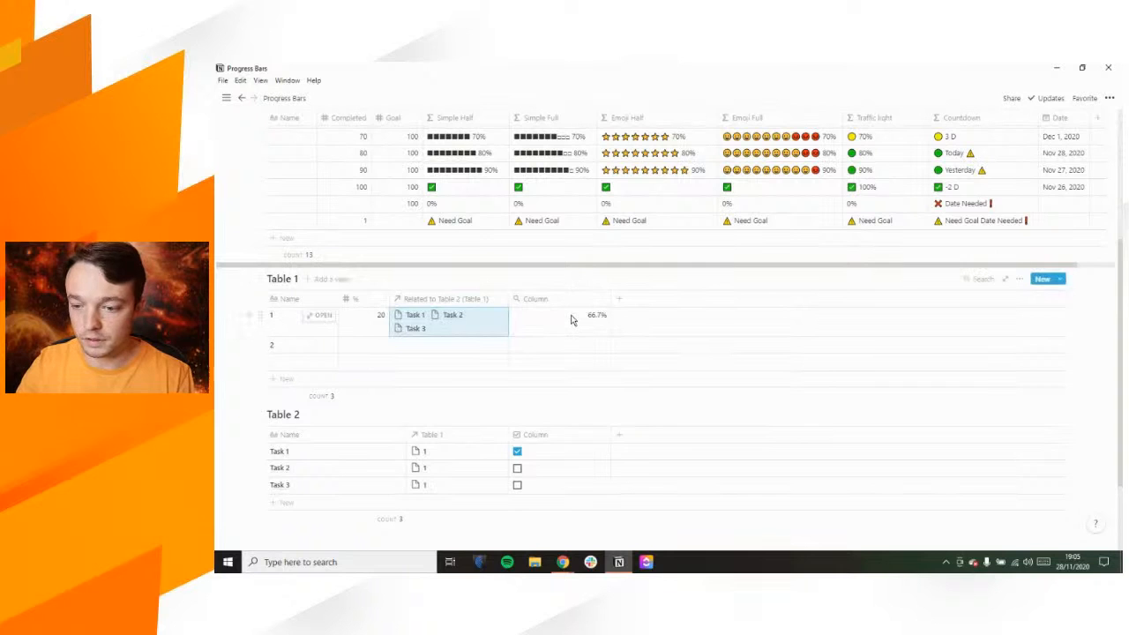
Set the rollup's calculation in Table 1 back to Percent checked
click(572, 315)
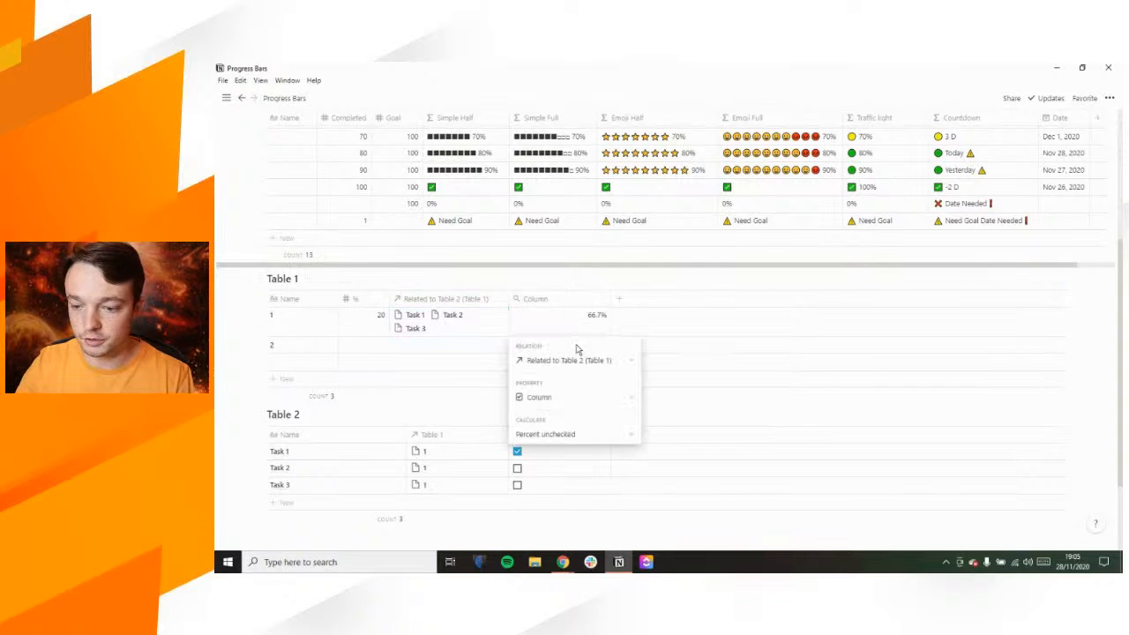
click(599, 437)
click(589, 511)
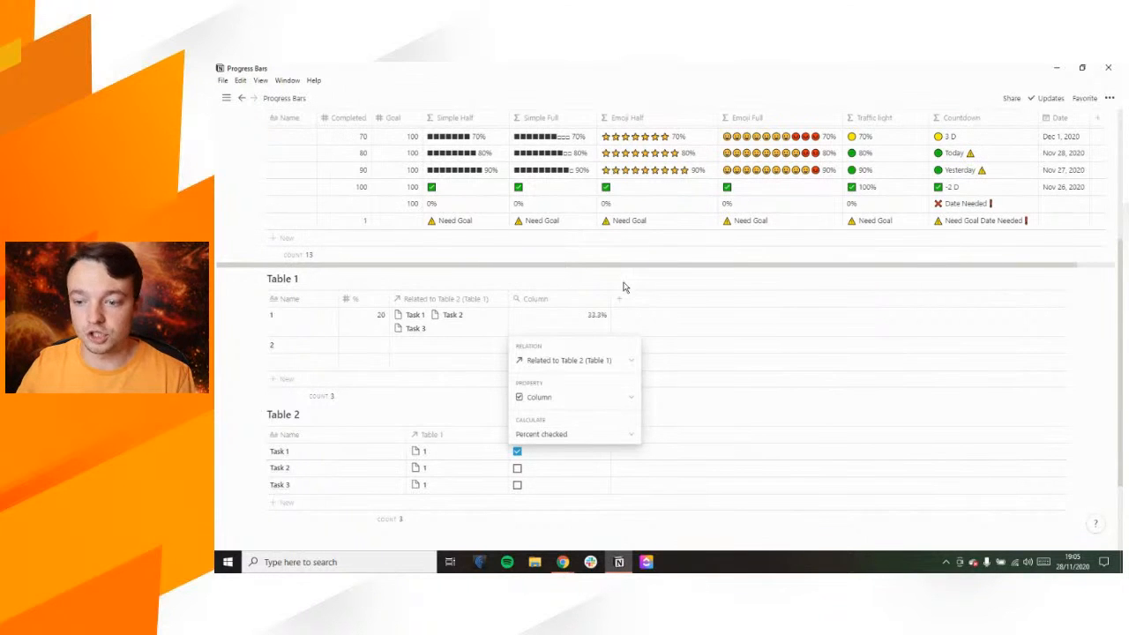
key(Escape)
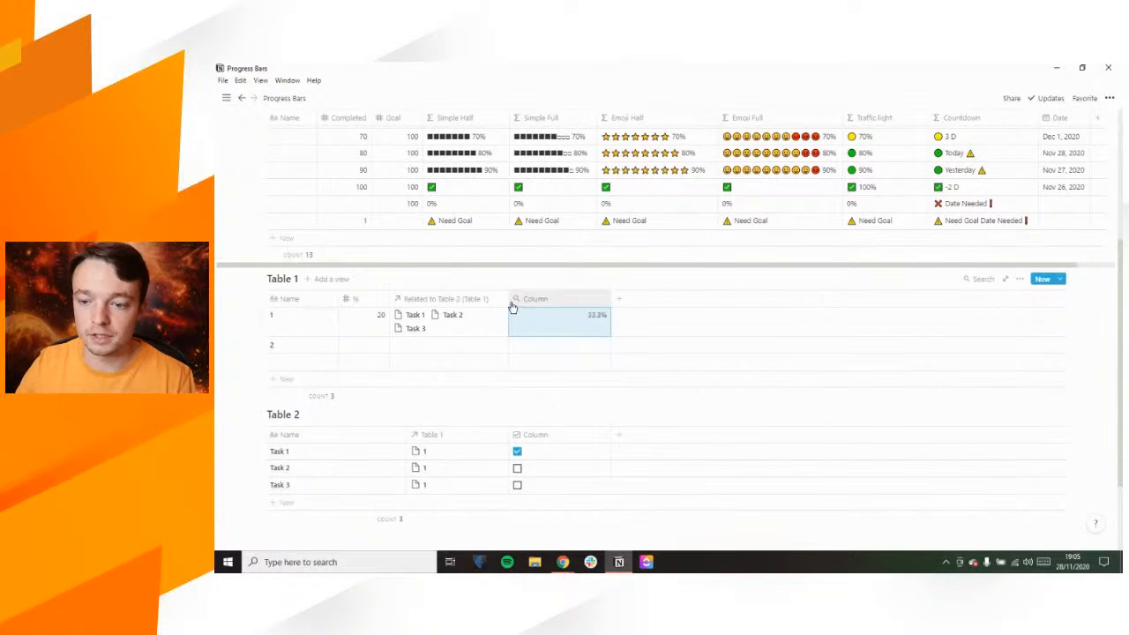
Widen the relation column to fit all three tasks on one line and set the rollup's calculation to Checked
drag(509, 300, 528, 298)
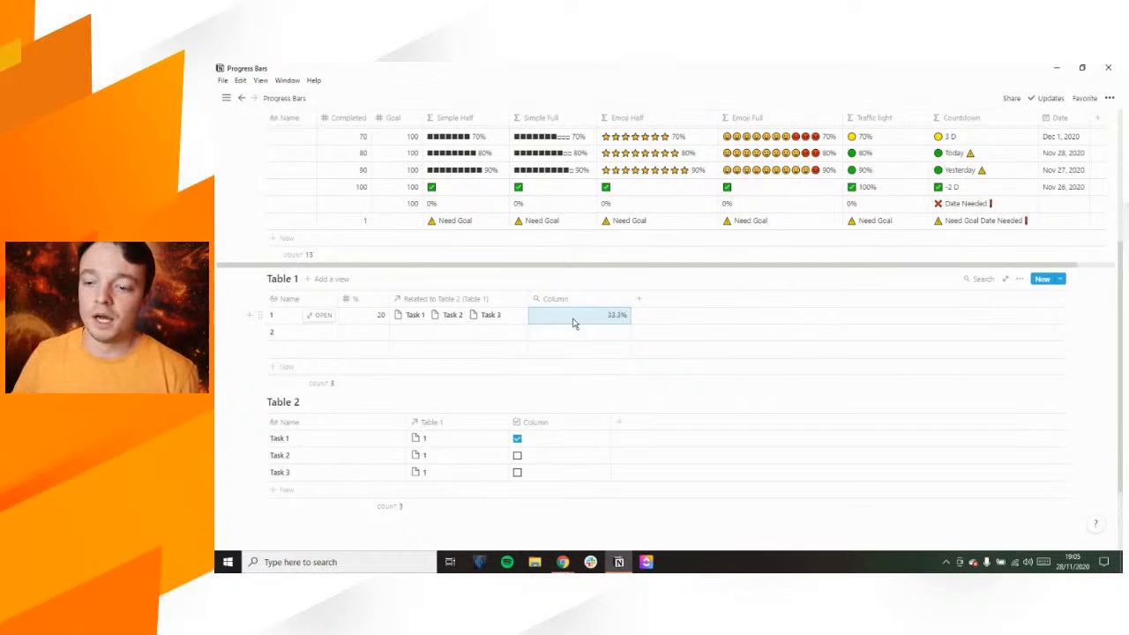
click(604, 323)
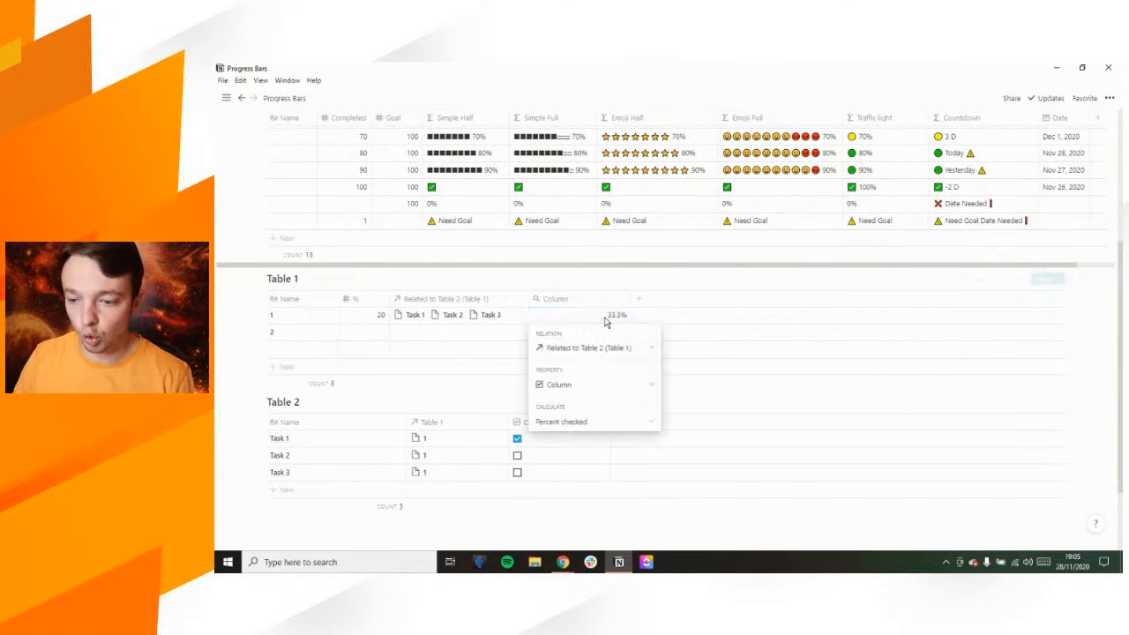
click(595, 423)
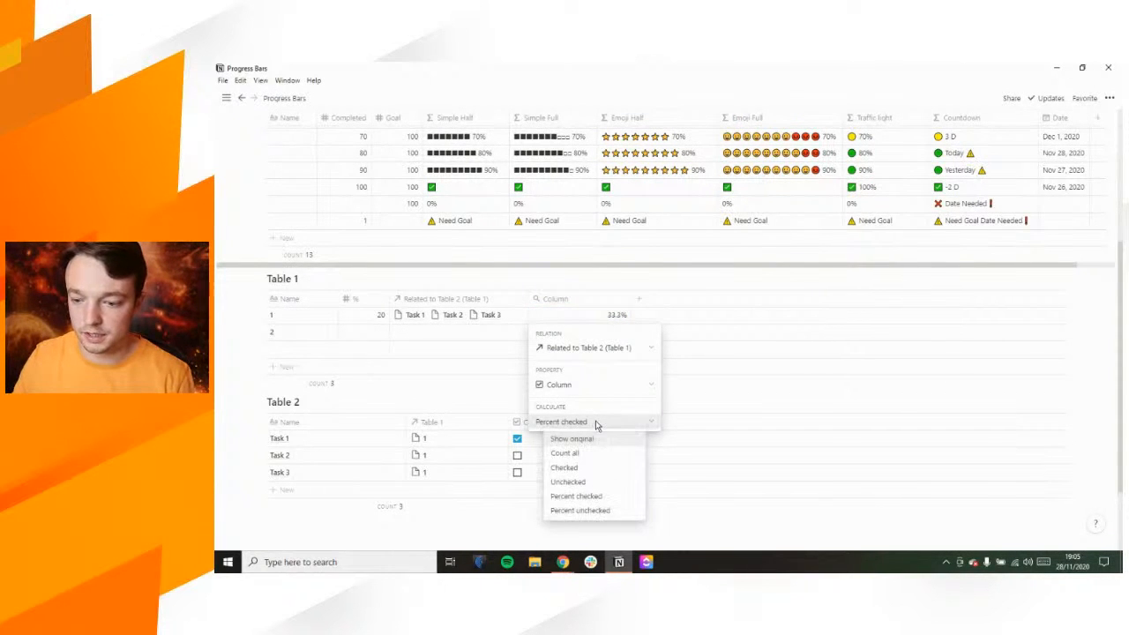
click(594, 467)
key(Escape)
Rename Table 1's rollup property as "Done"
click(559, 301)
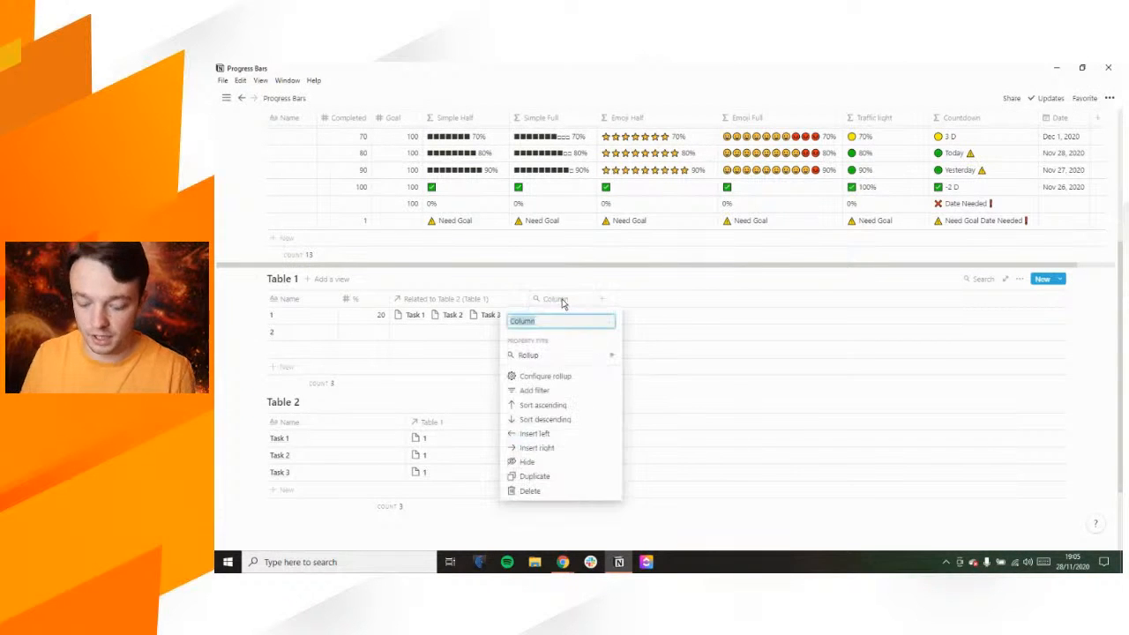
text(Done)
key(Return)
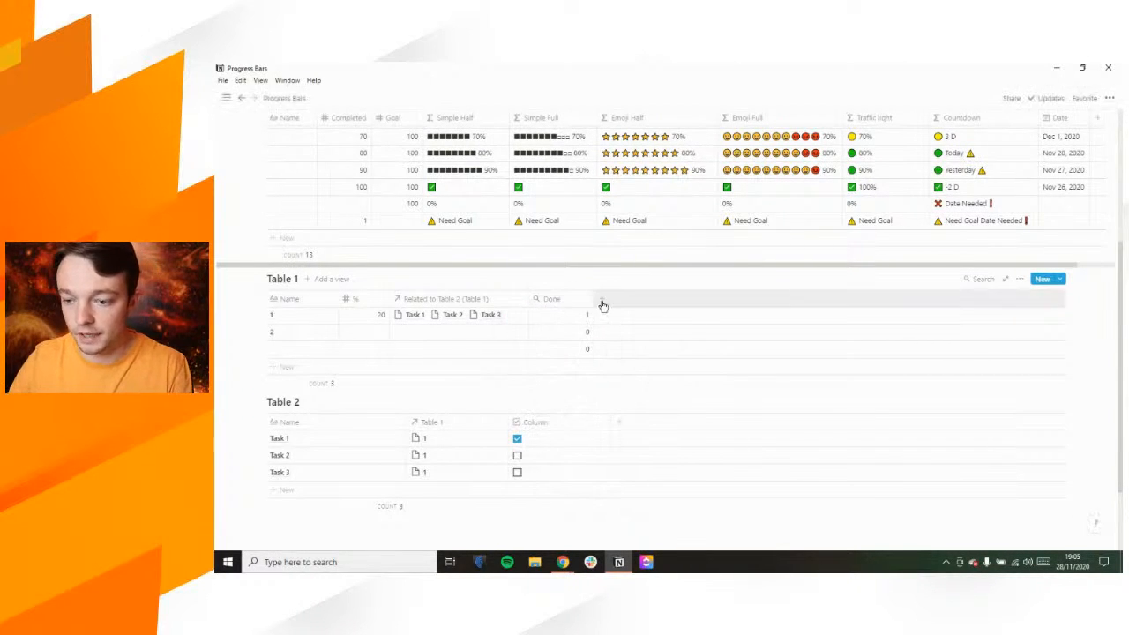
Add another Rollup property named "Total" to Table 1
click(602, 305)
mouse_move(626, 360)
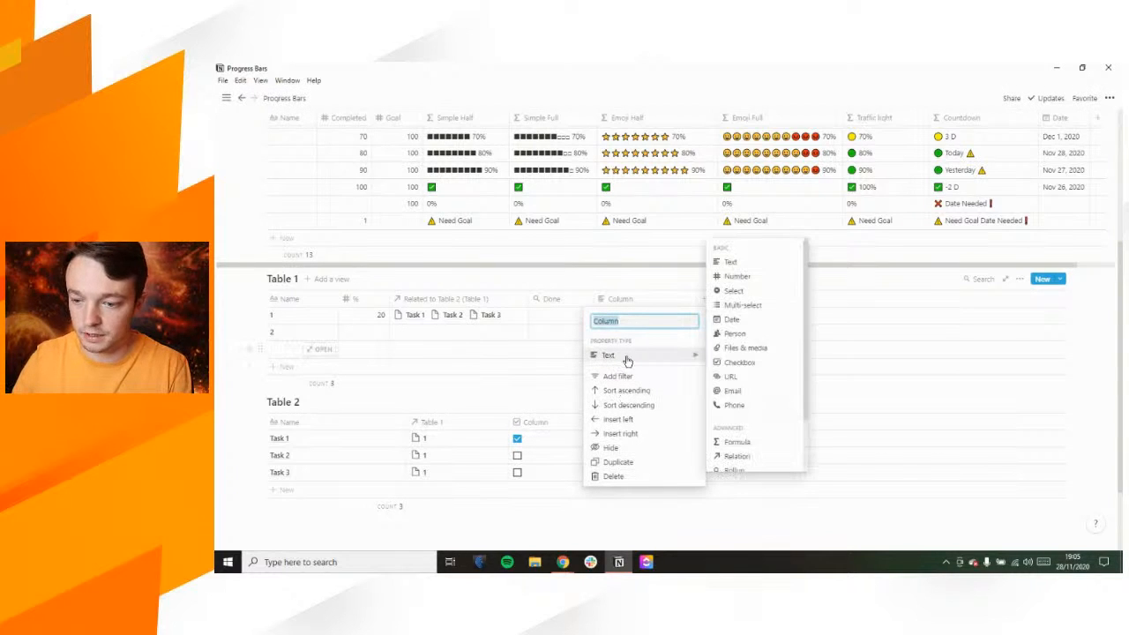
text(Complete)
key(BackSpace)
key(BackSpace)
key(BackSpace)
key(BackSpace)
key(BackSpace)
key(BackSpace)
key(BackSpace)
key(BackSpace)
text(To)
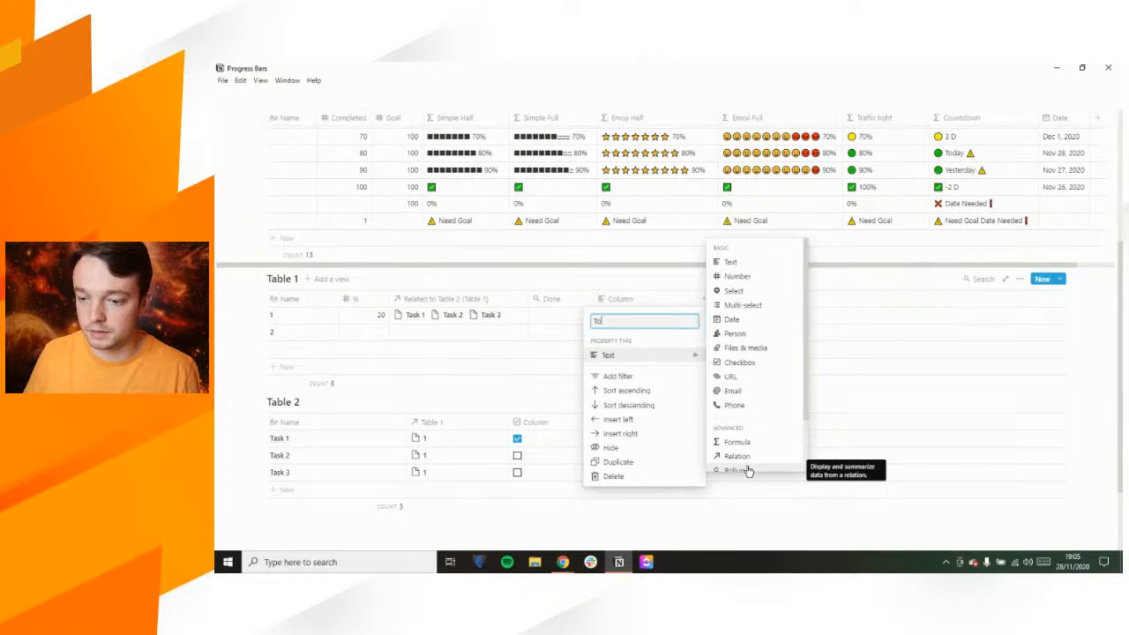
click(746, 470)
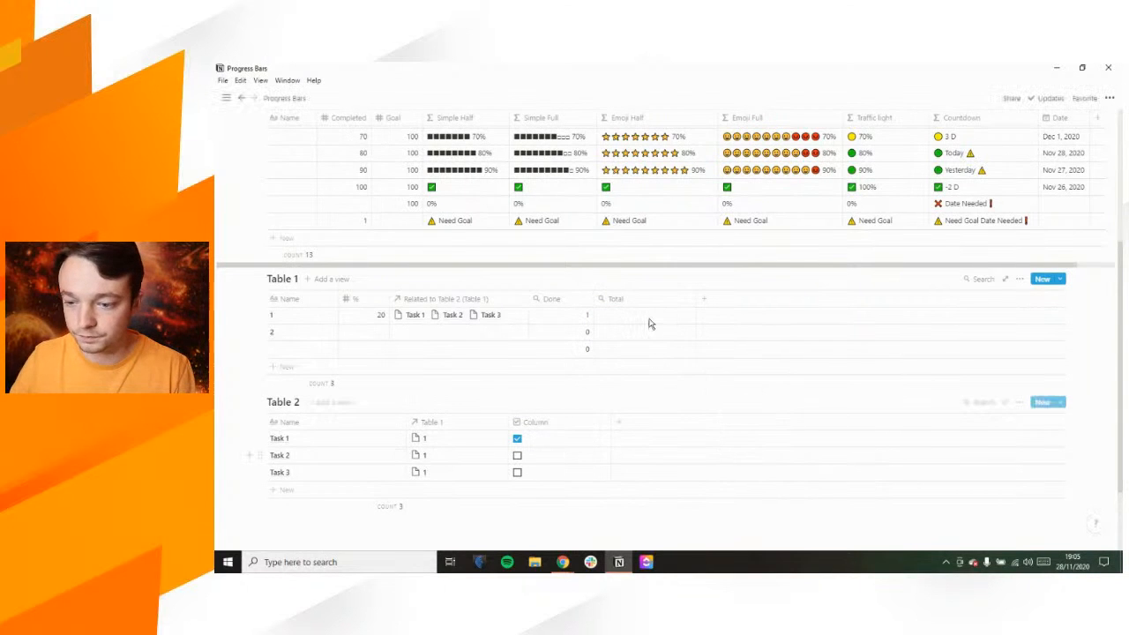
Configure the Total rollup with relation Related to Table 2, property Column and calculation Unchecked, and narrow its column
click(648, 322)
click(655, 348)
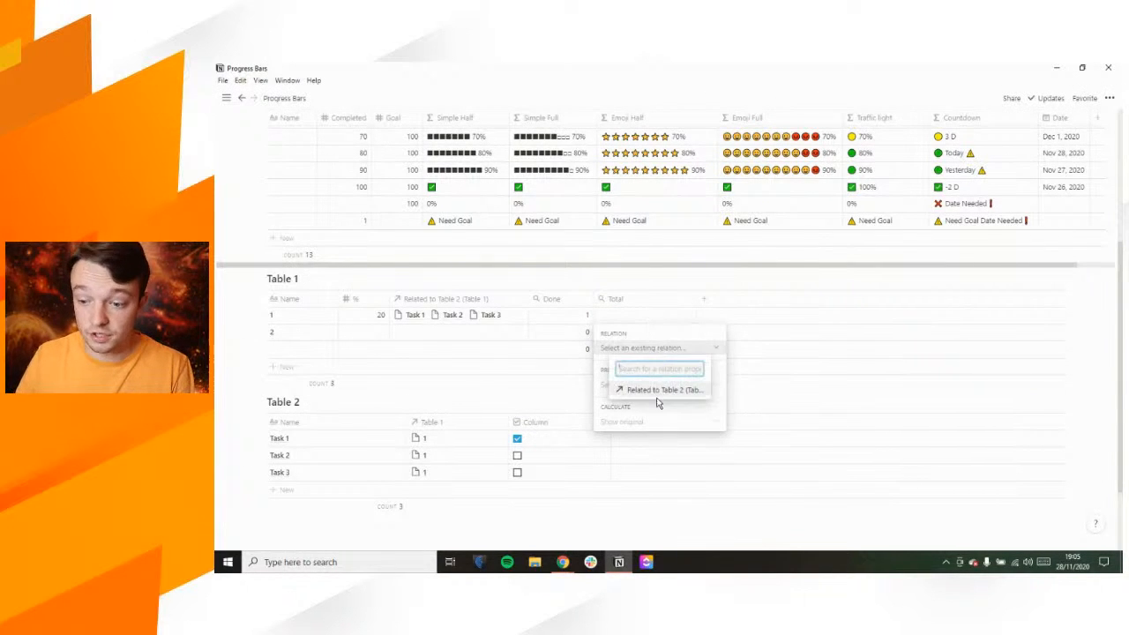
click(657, 396)
click(641, 384)
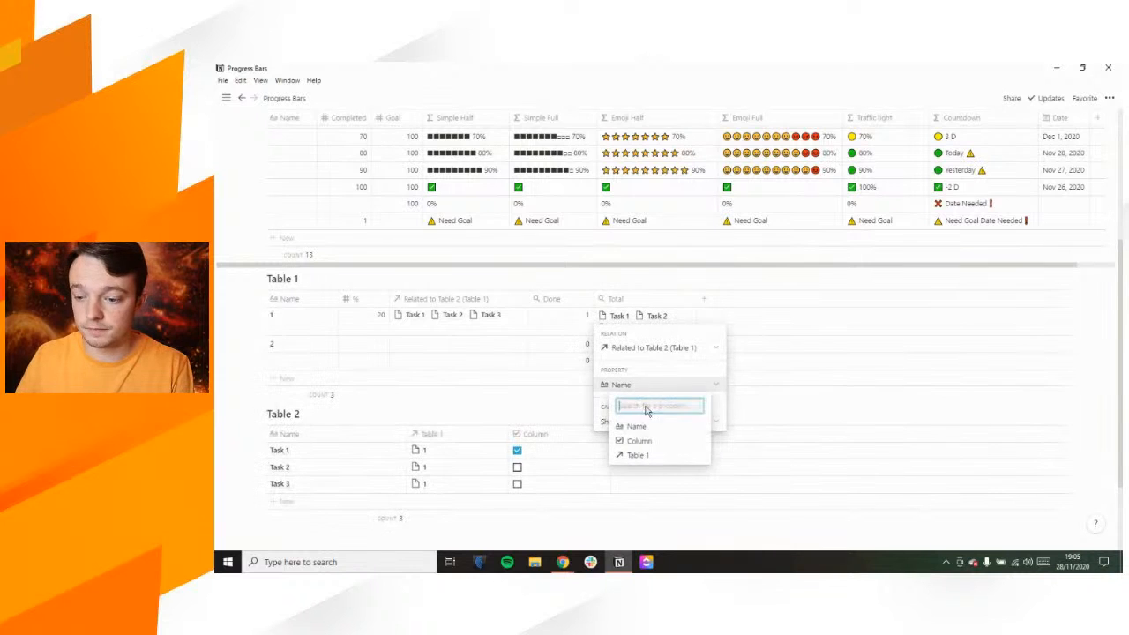
click(651, 441)
click(644, 424)
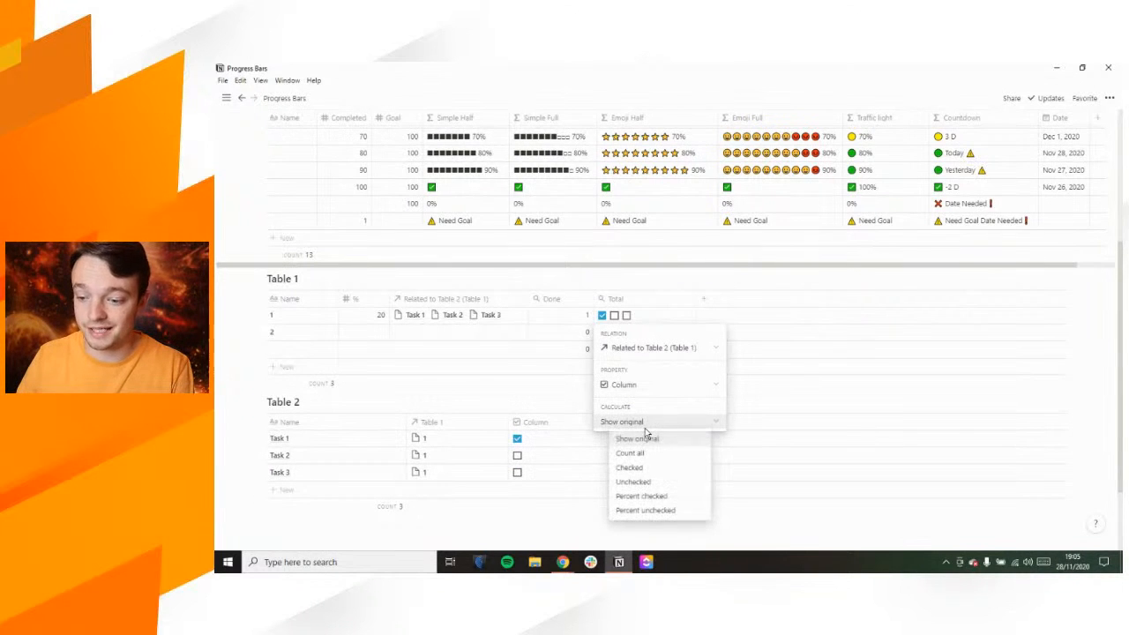
click(651, 483)
key(Escape)
drag(696, 297, 645, 297)
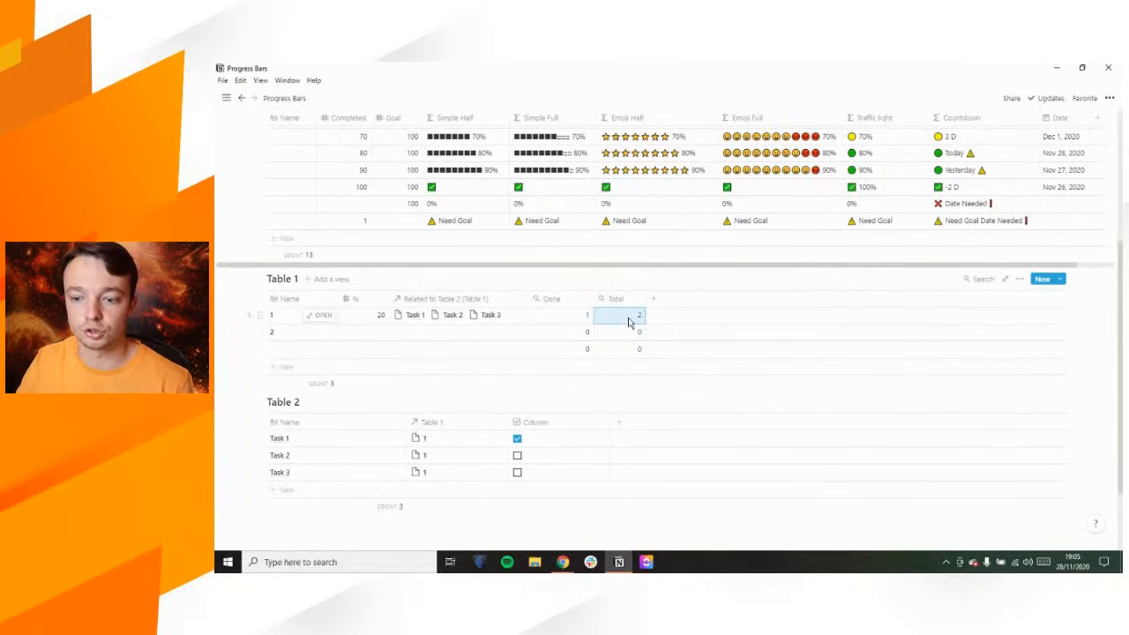
Check off all three tasks in Table 2 and set the Total rollup's calculation to Count all
click(517, 438)
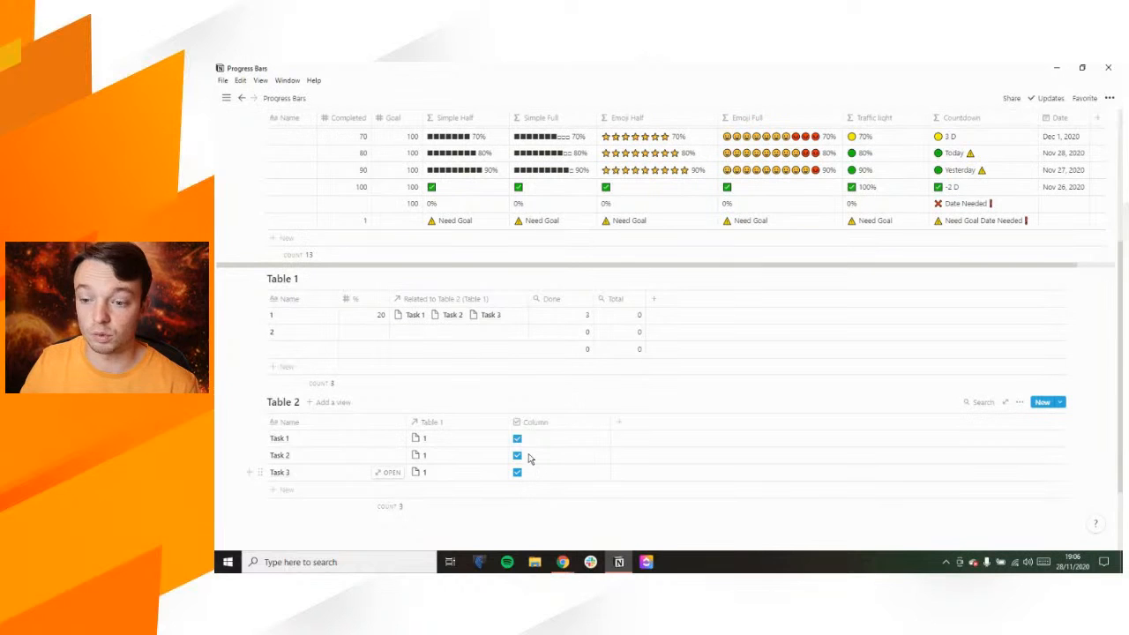
click(631, 319)
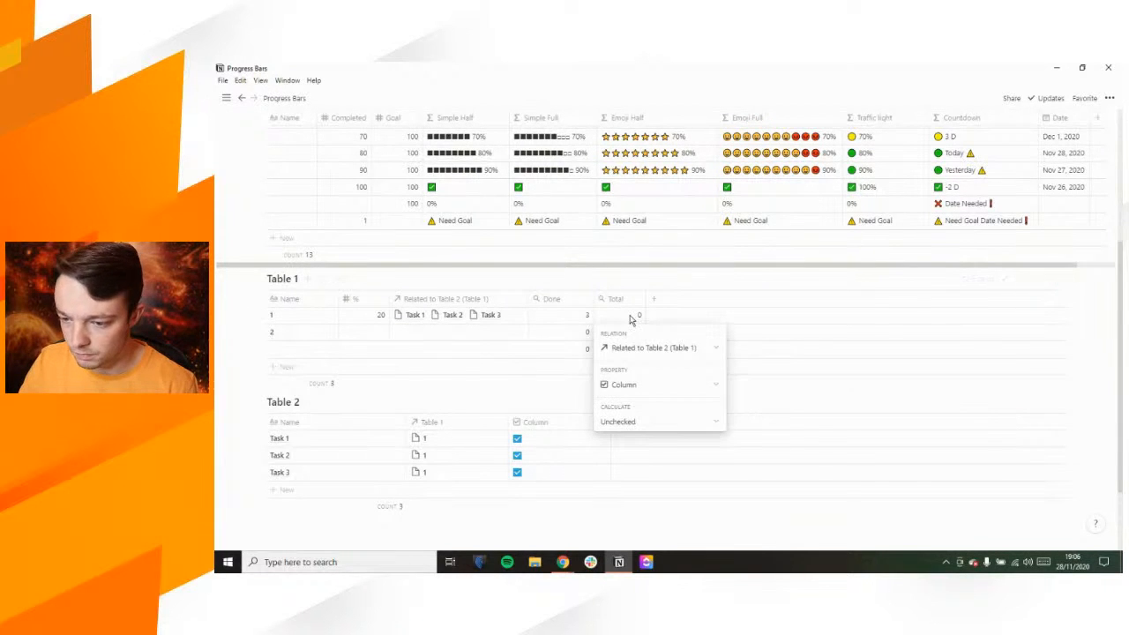
click(645, 424)
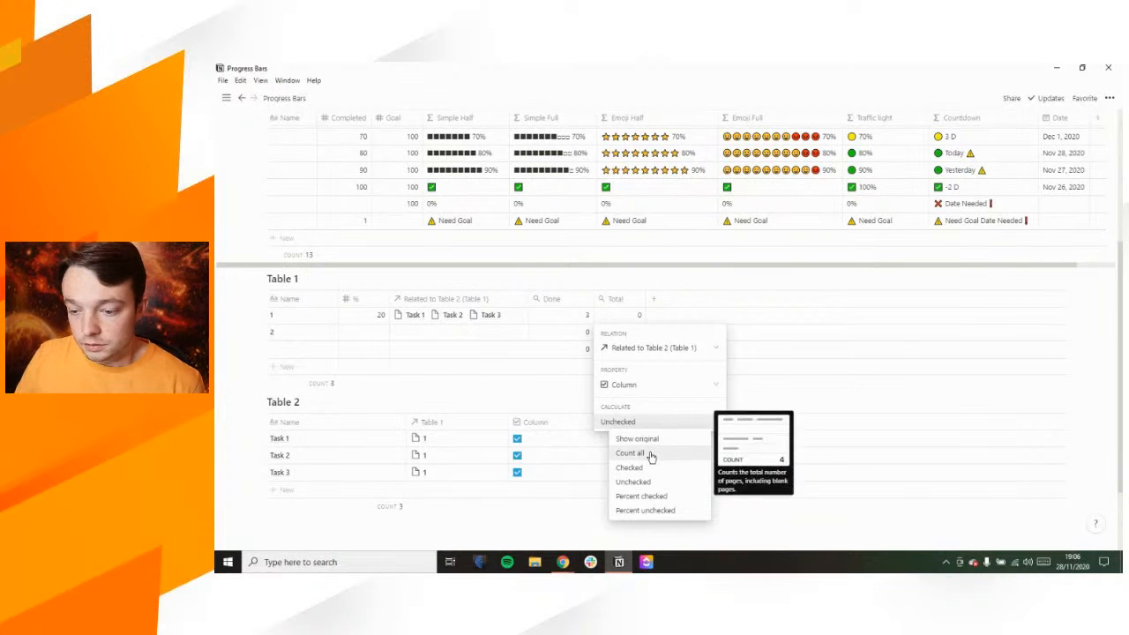
click(648, 455)
click(659, 285)
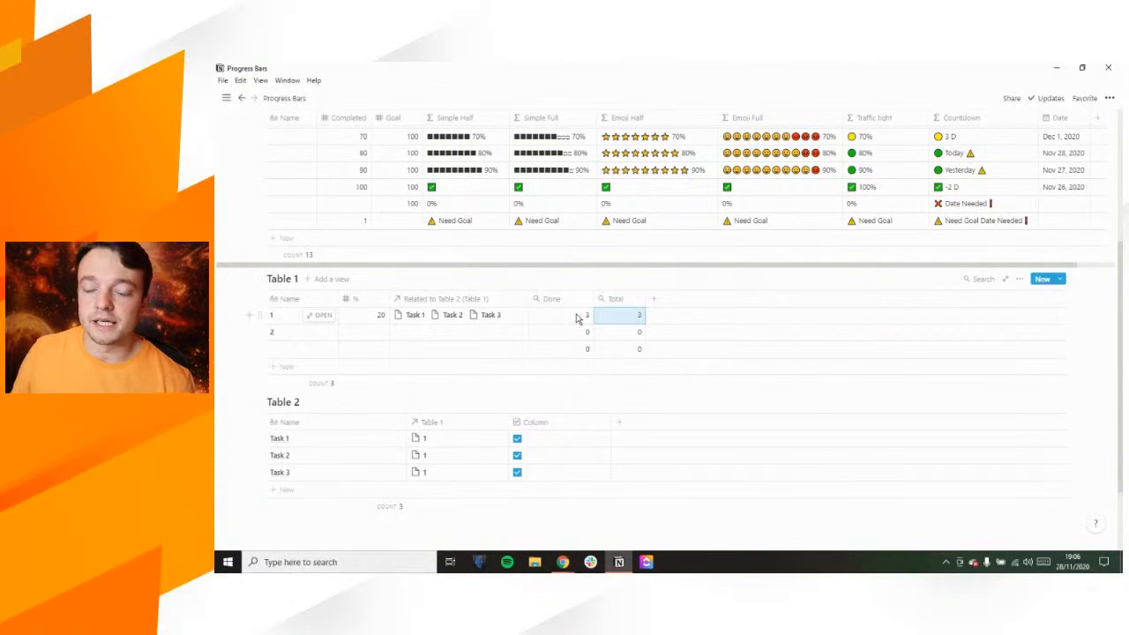
Uncheck Task 2 and Task 3 in Table 2, and delete Table 2 from the page
click(518, 473)
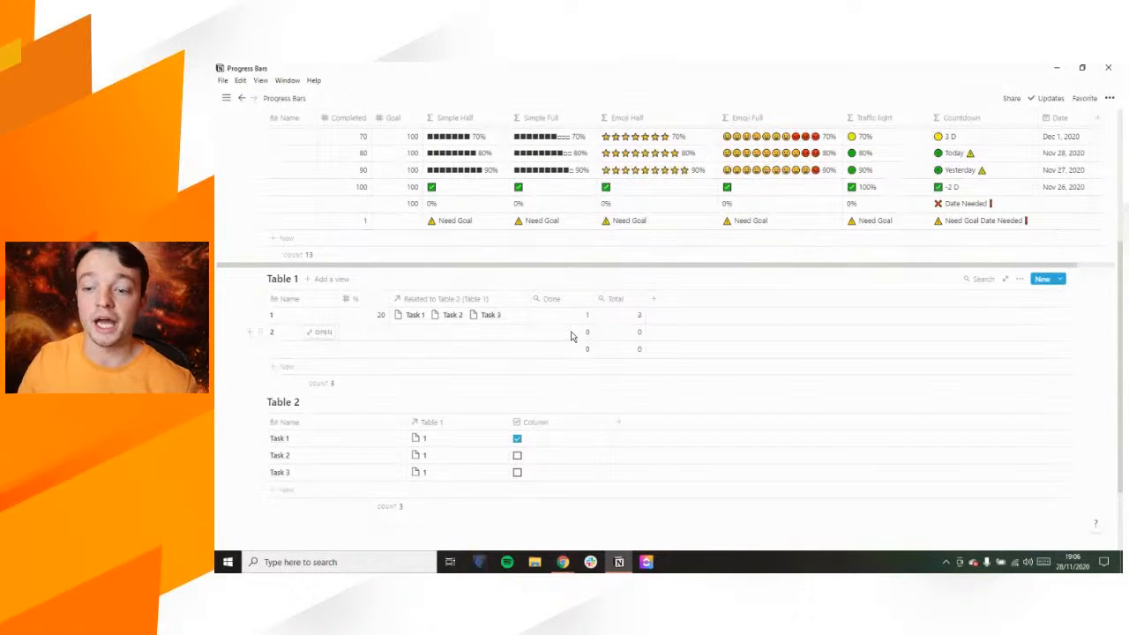
scroll(571, 333, up, 1)
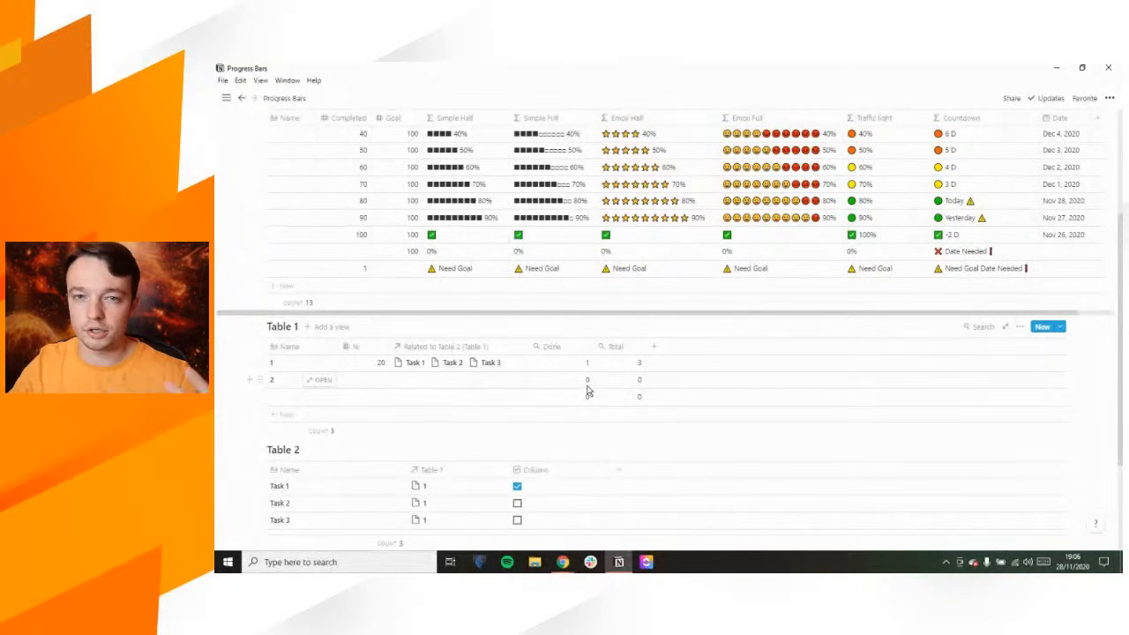
click(269, 449)
click(297, 417)
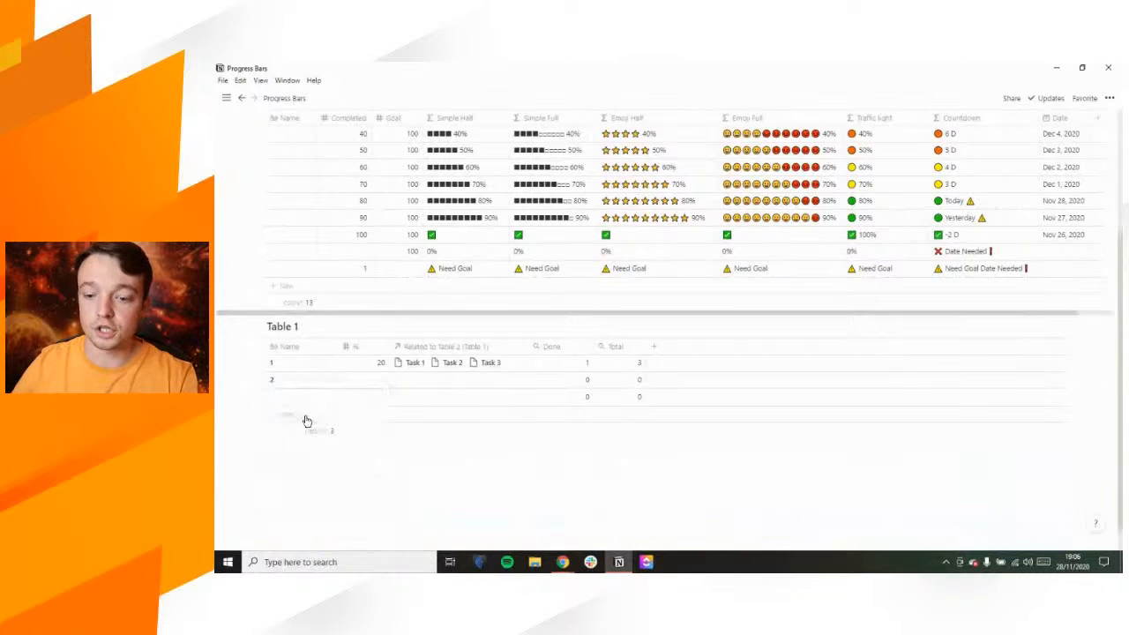
Delete the Related to Table 2, Done and Total properties from Table 1
click(427, 349)
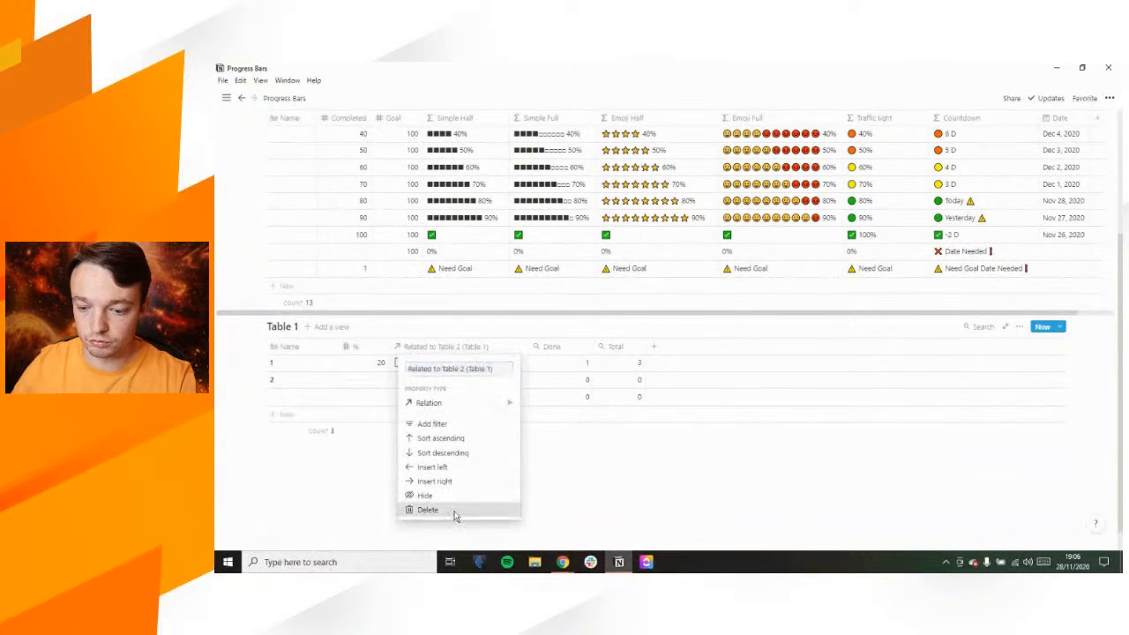
click(455, 519)
click(668, 326)
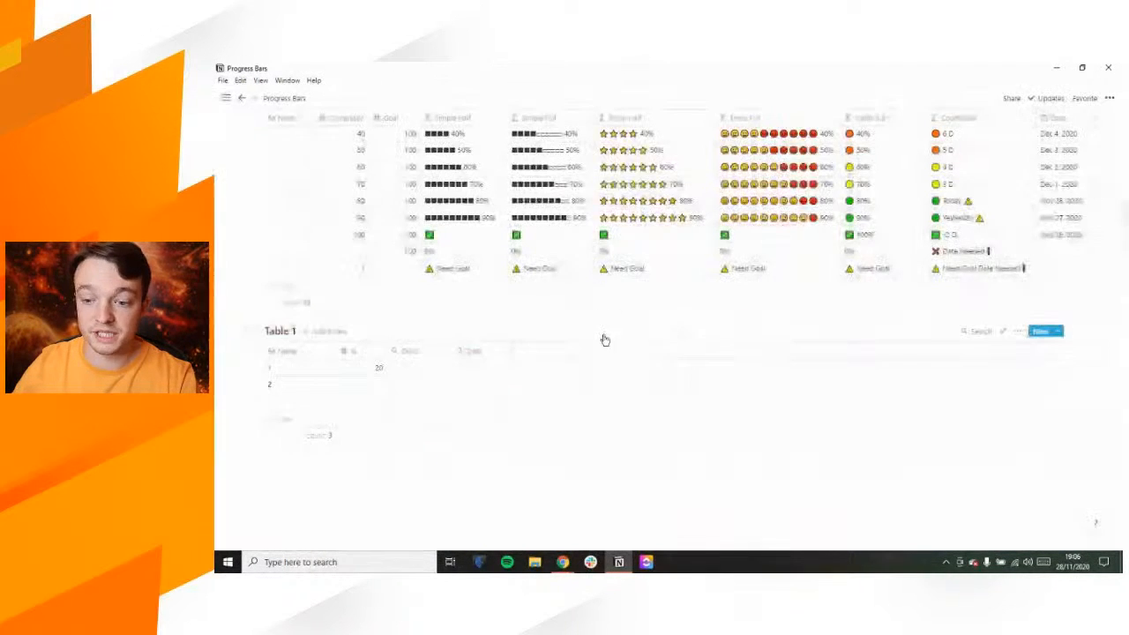
click(416, 346)
click(402, 328)
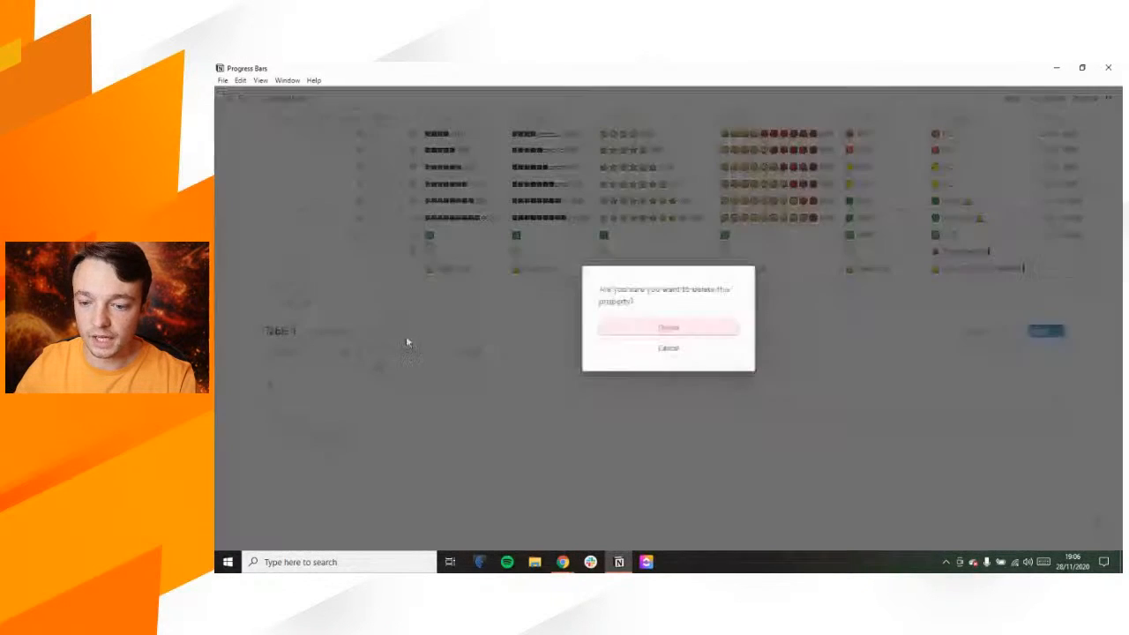
click(634, 324)
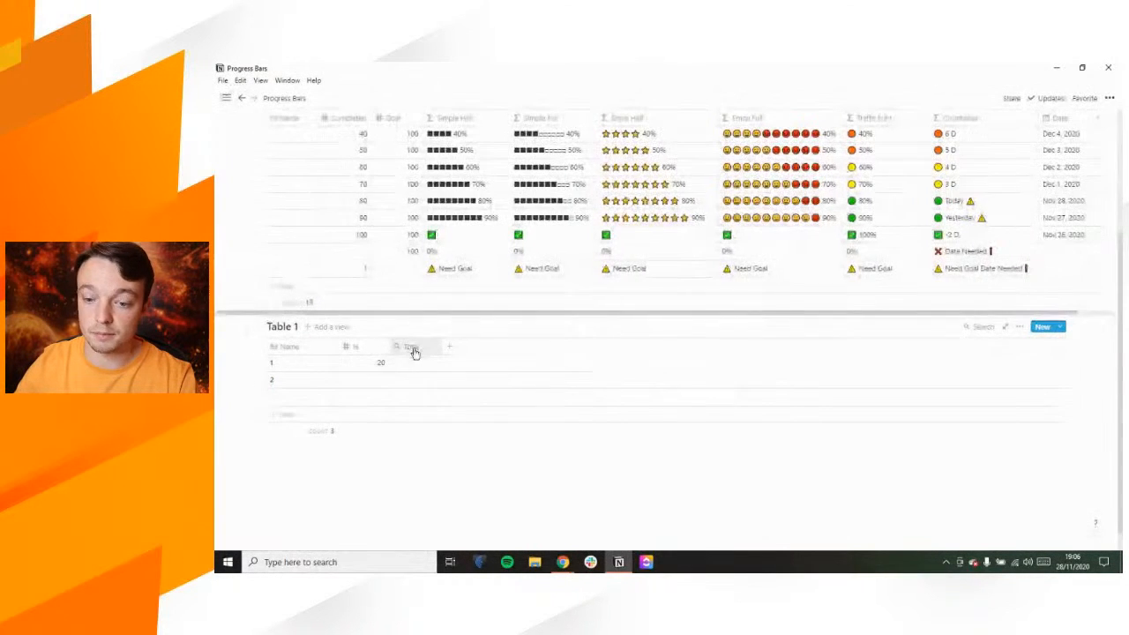
click(414, 349)
click(401, 327)
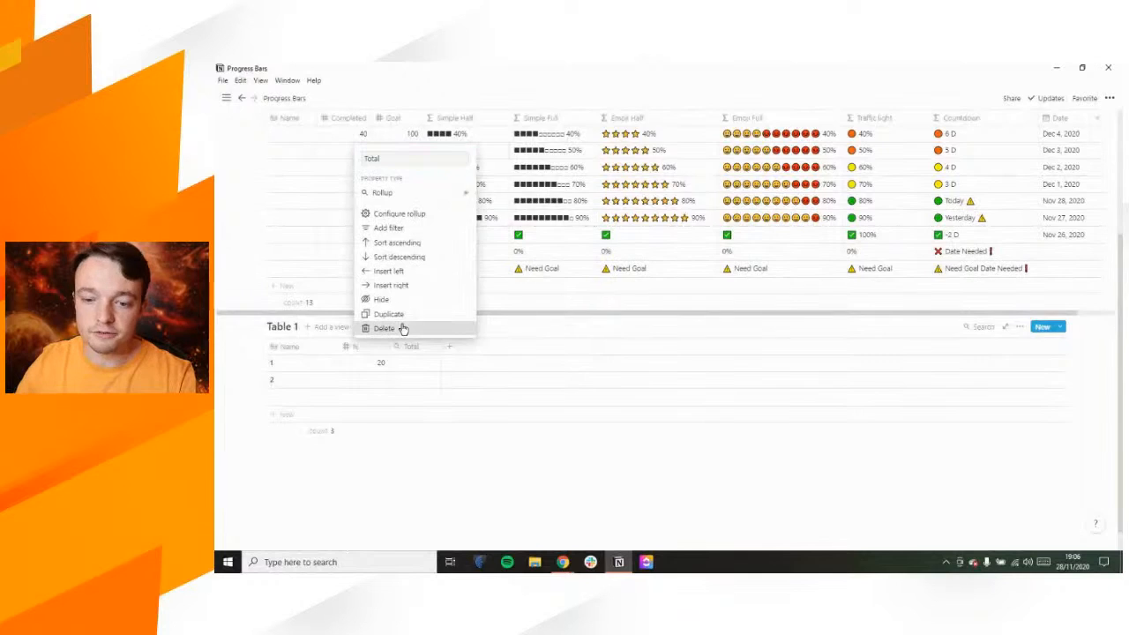
click(675, 328)
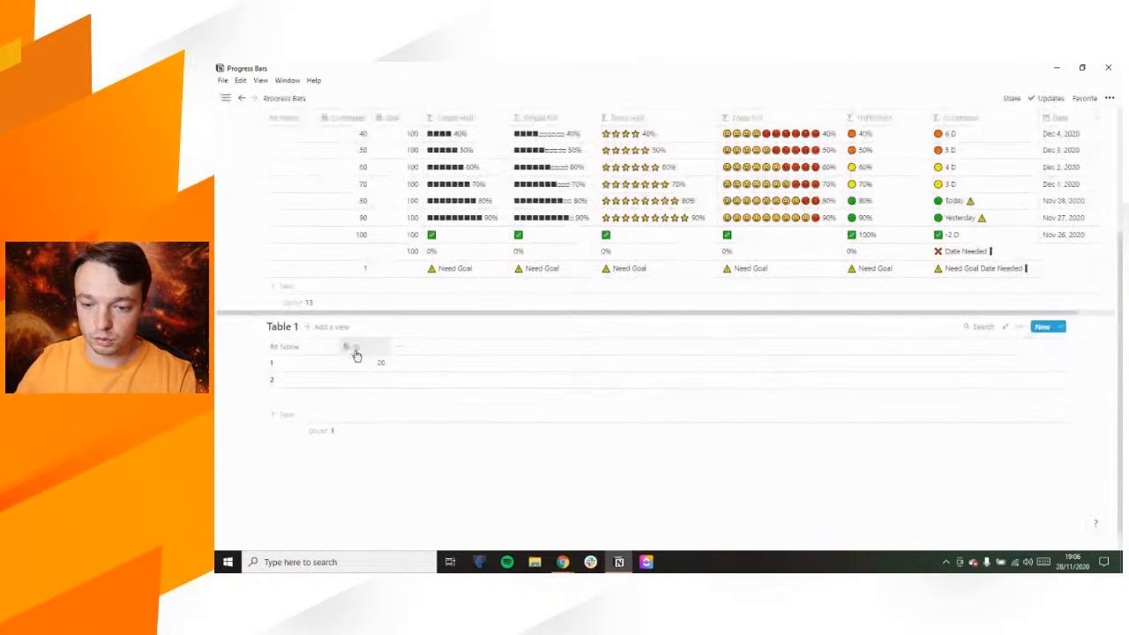
Rename Table 1's % number property as "Completed"
click(356, 352)
text(Comp)
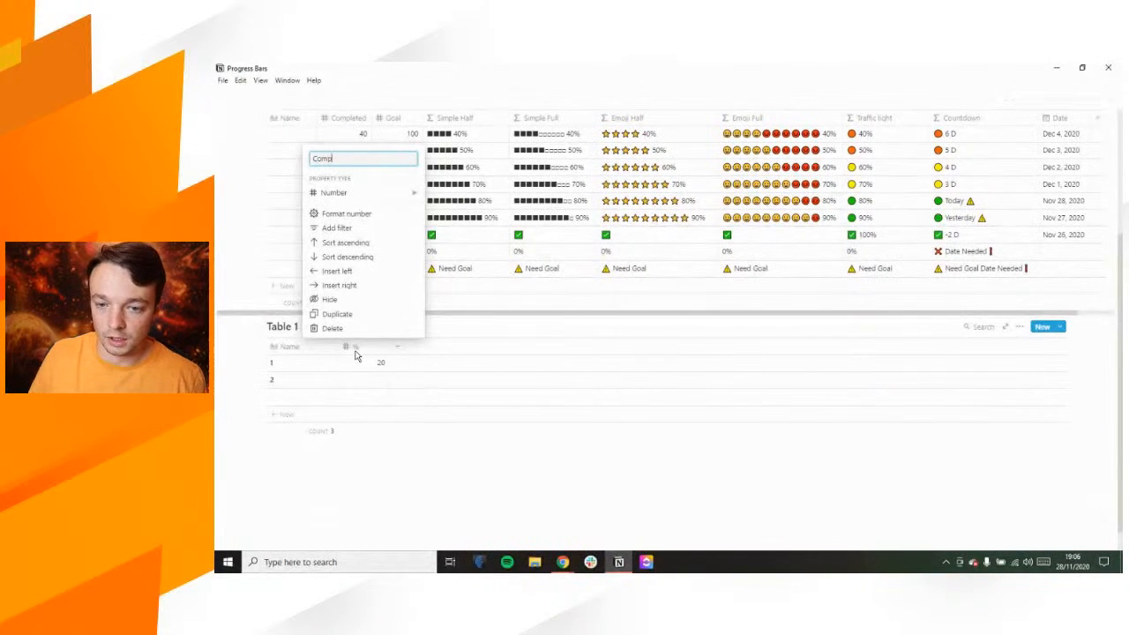
text(leted)
key(Return)
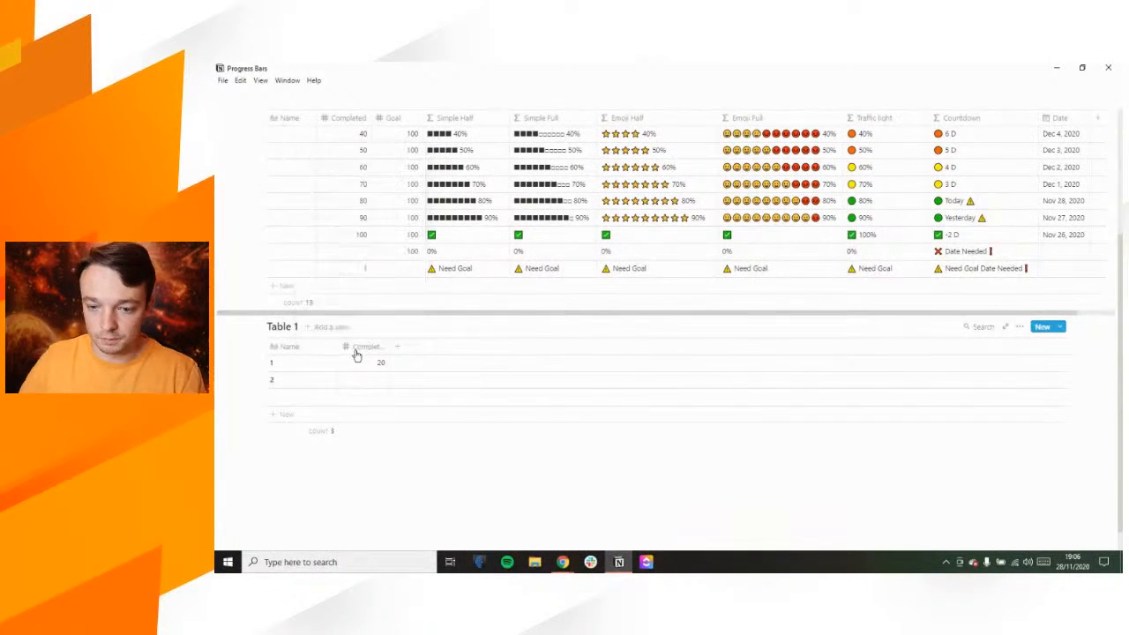
Add a Number property named "Goal" to Table 1
click(414, 347)
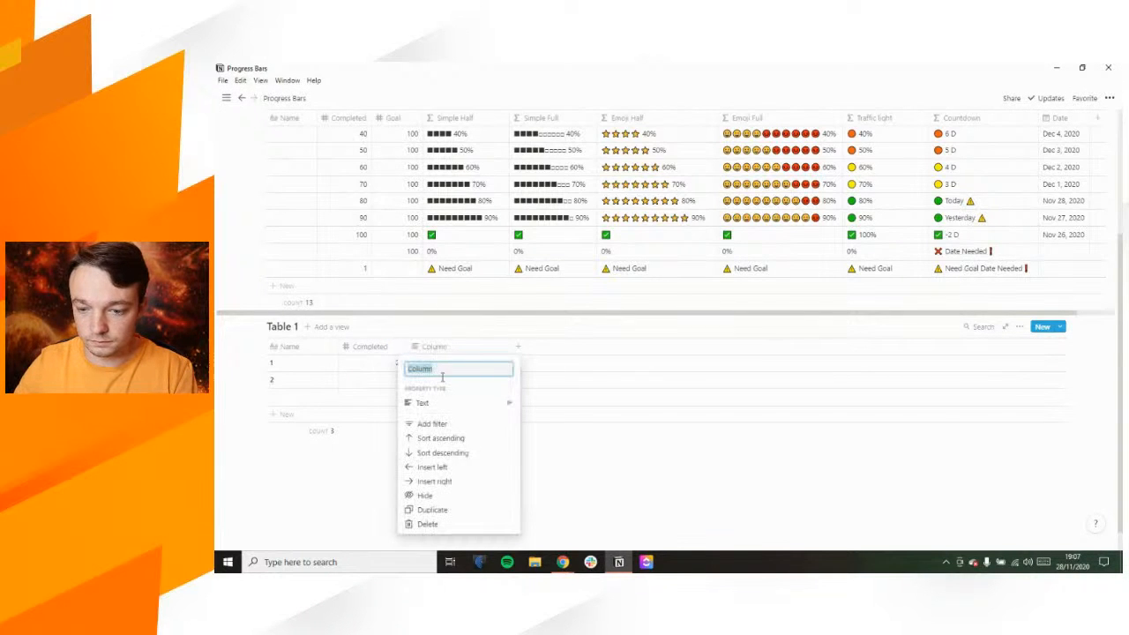
mouse_move(447, 411)
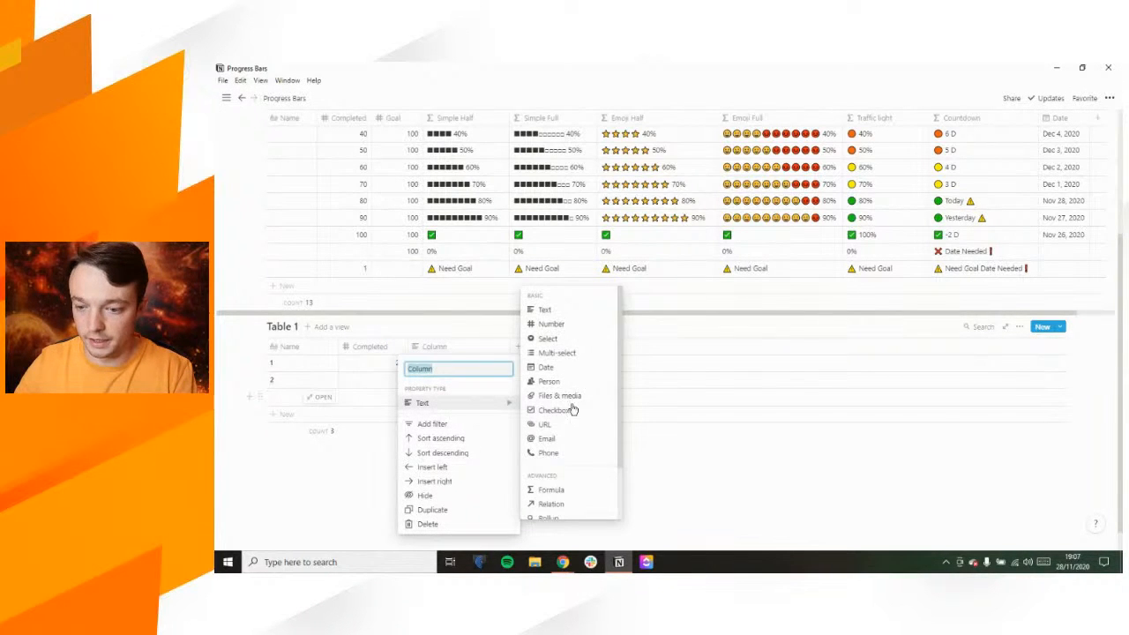
text(Goal)
click(559, 332)
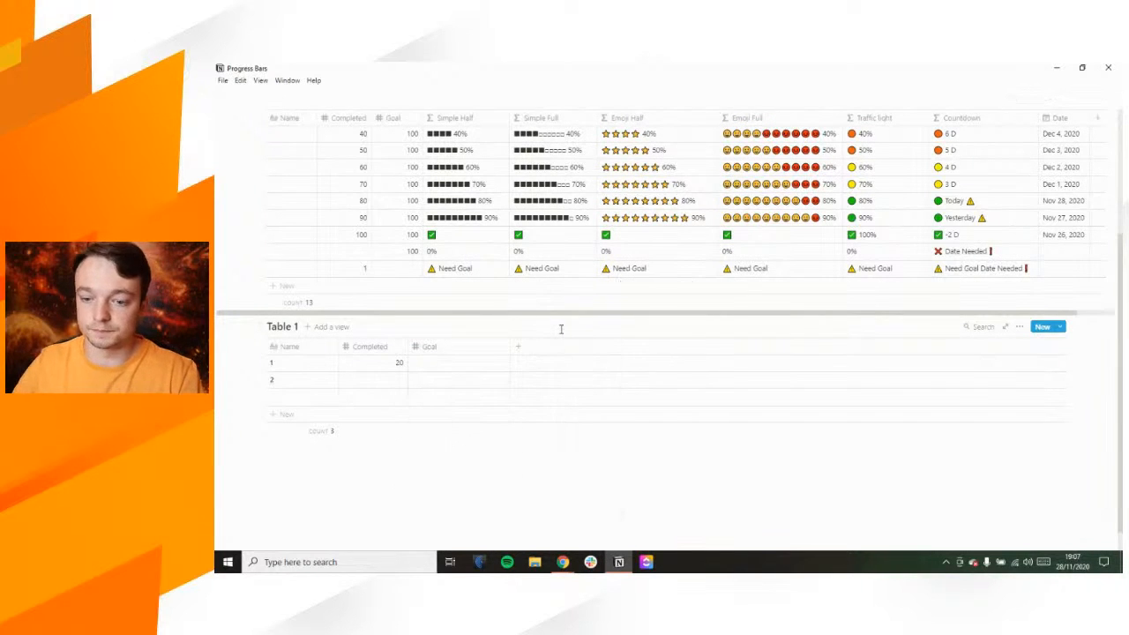
Set Goal to 100 in all three rows of Table 1
click(487, 364)
text(100)
key(Return)
key(Up)
key(Down)
key(shift+Down)
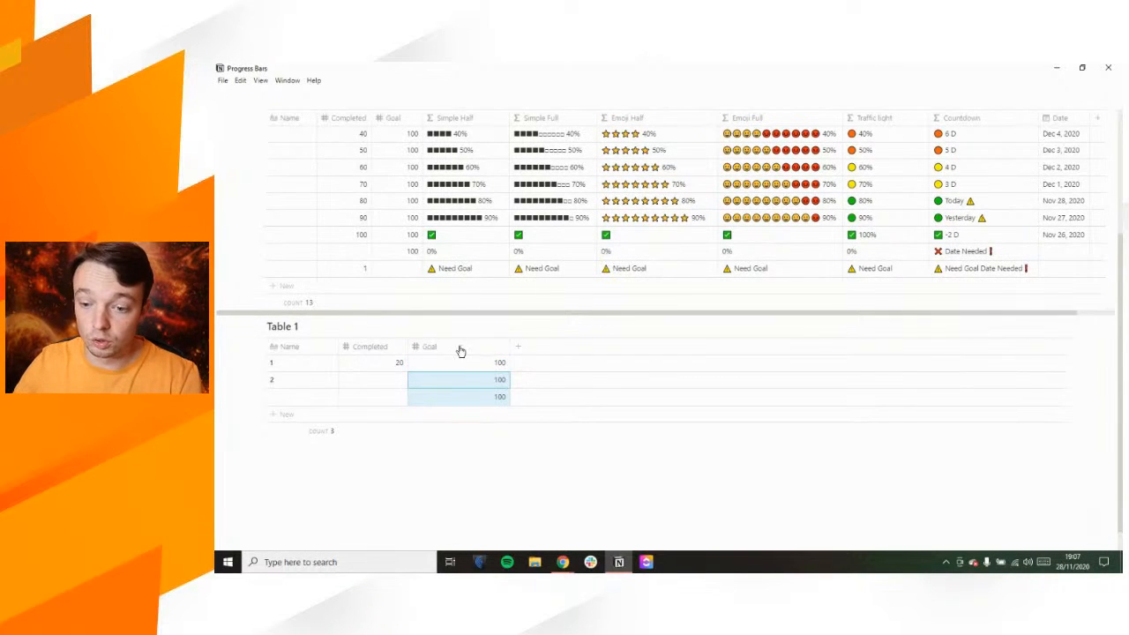
Narrow the Goal and Completed columns of Table 1
click(497, 336)
drag(509, 342, 446, 360)
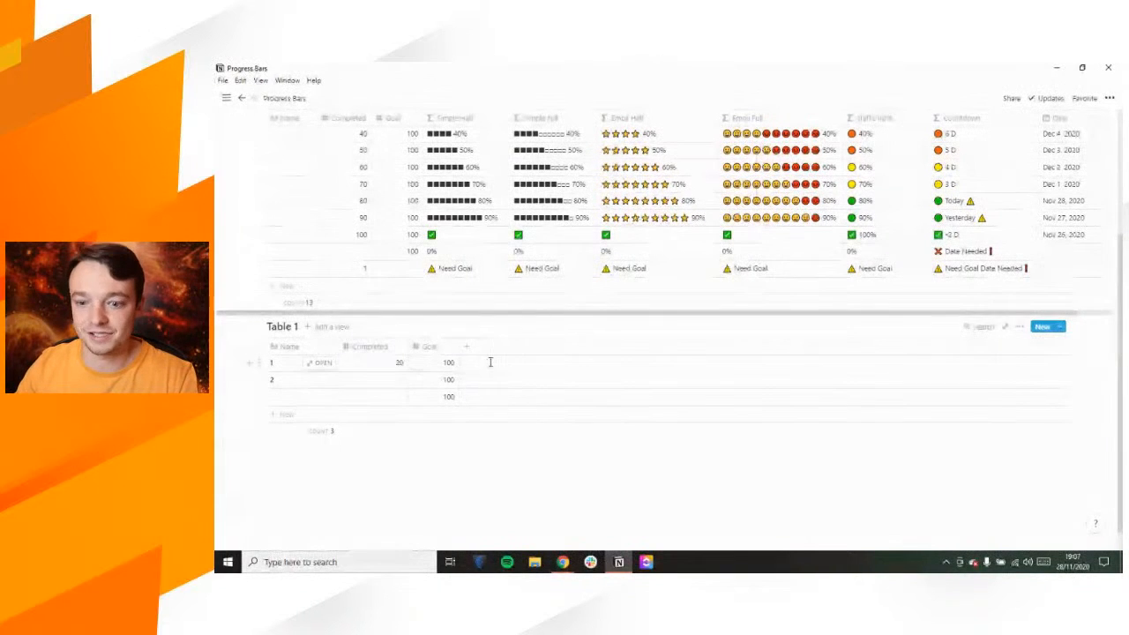
drag(408, 346, 402, 345)
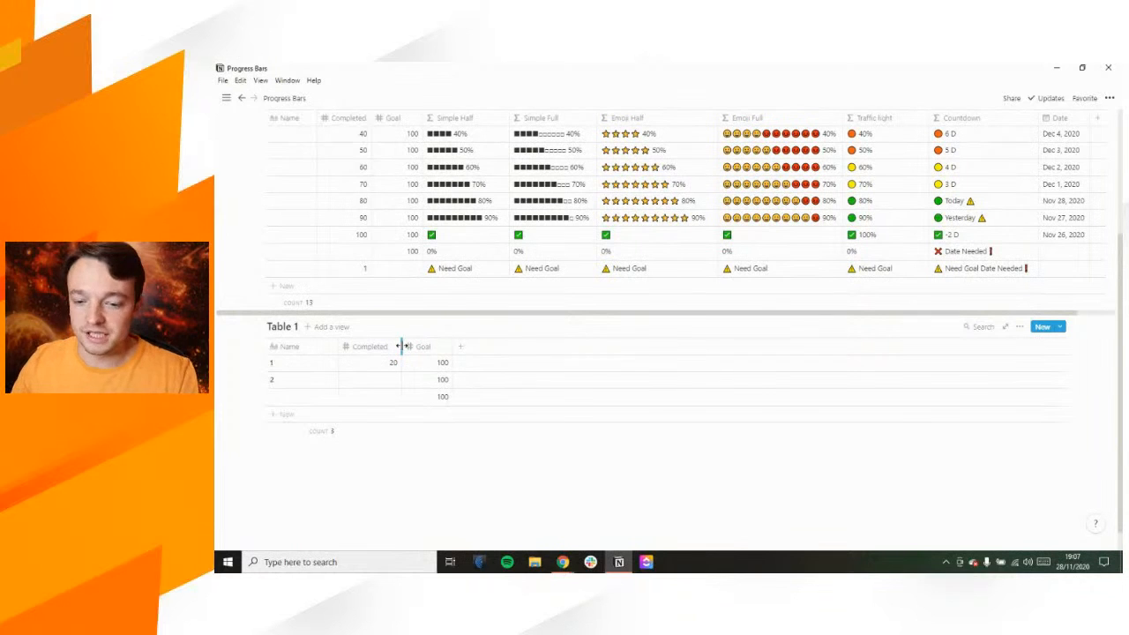
Set Completed to 10 in row 1 and 100 in row 2 of Table 1
click(391, 365)
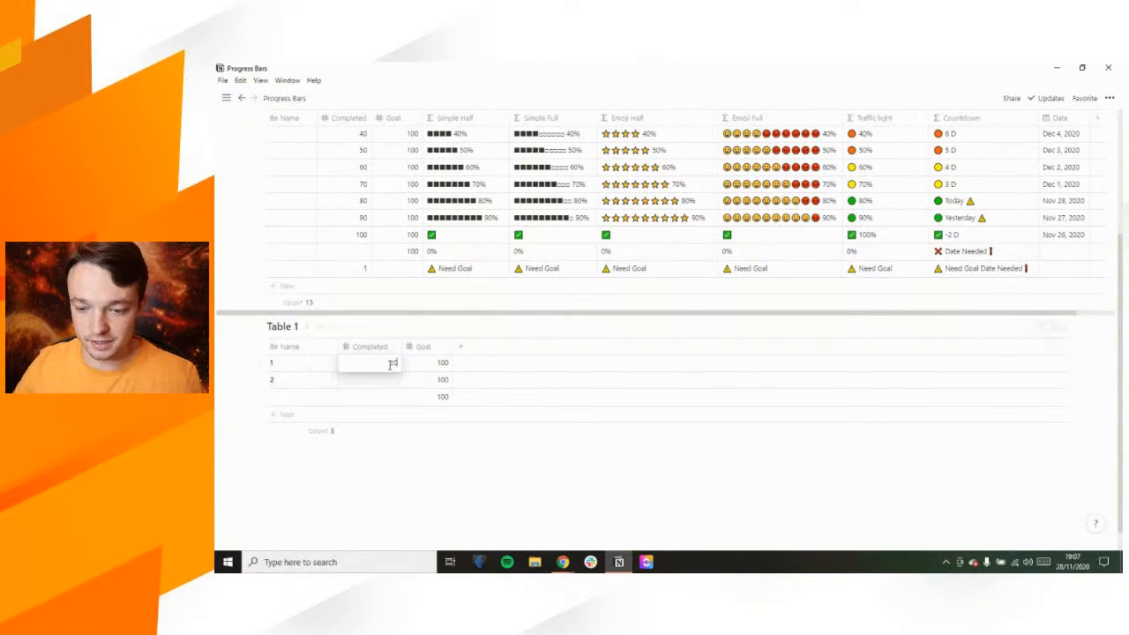
key(BackSpace)
key(BackSpace)
text(1)
key(Return)
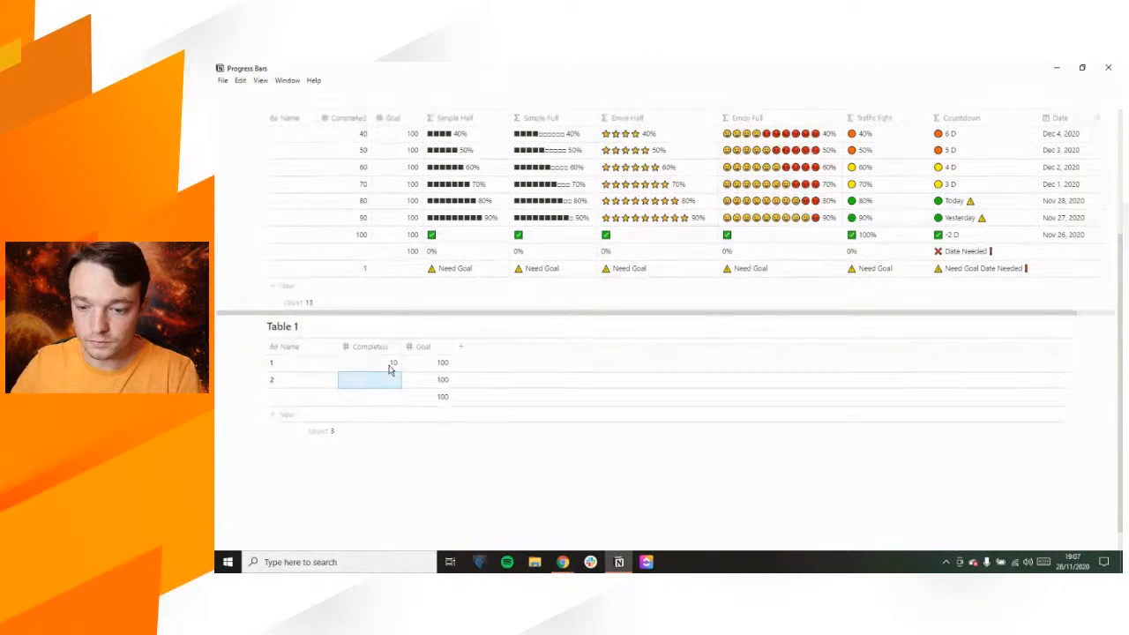
text(100)
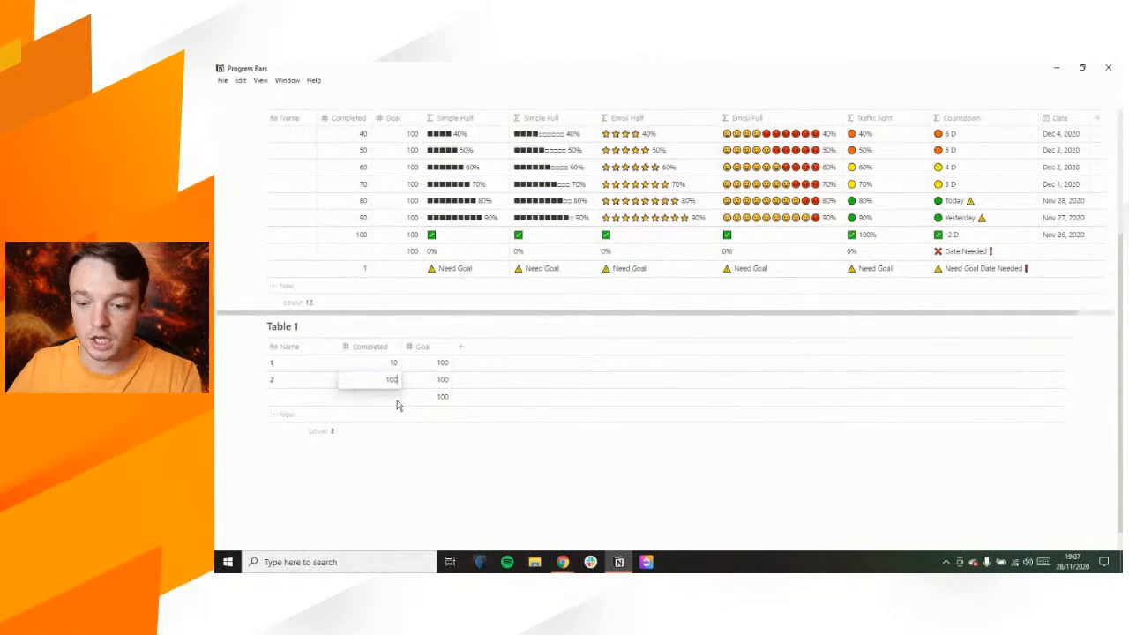
key(Escape)
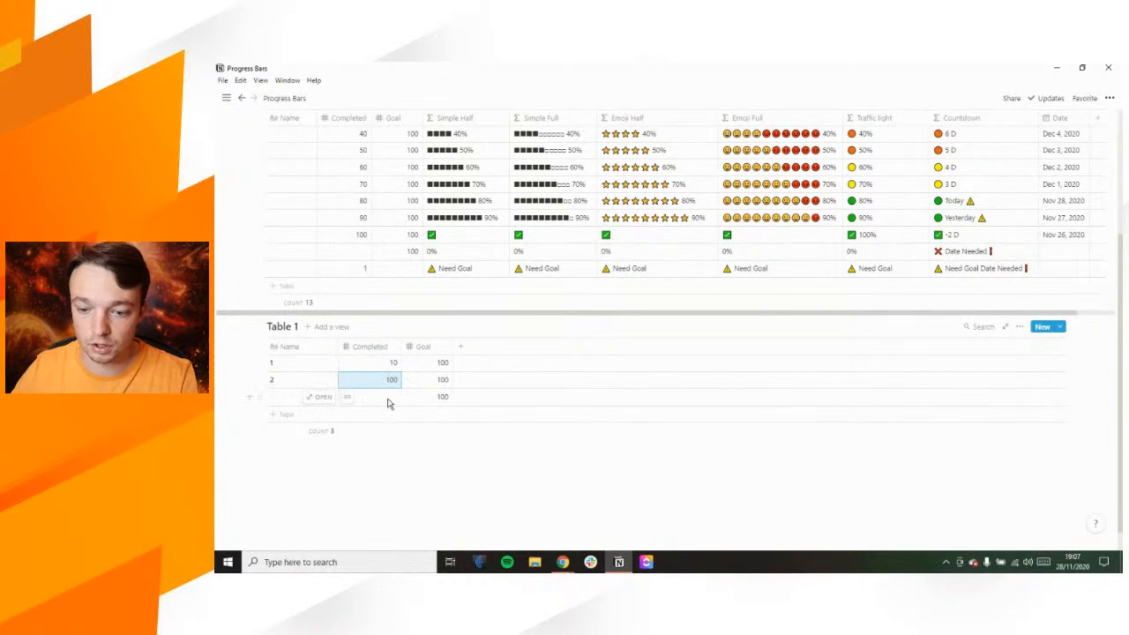
Name the third row of Table 1 "3" and add a row named "4" with Completed set to 1
click(282, 399)
text(3)
key(Return)
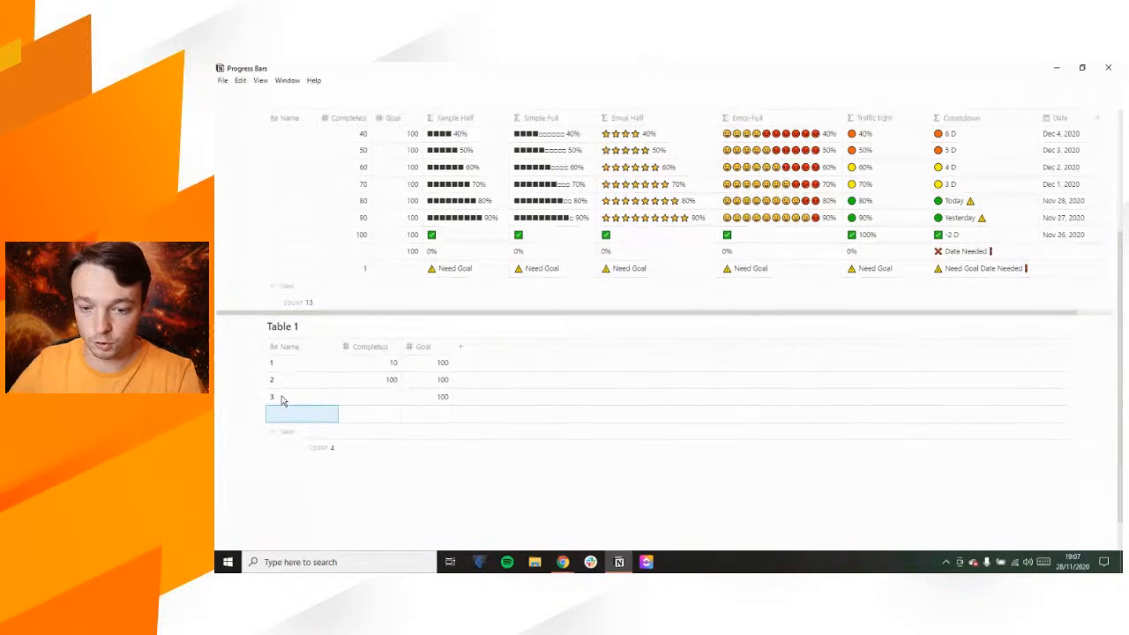
text(4)
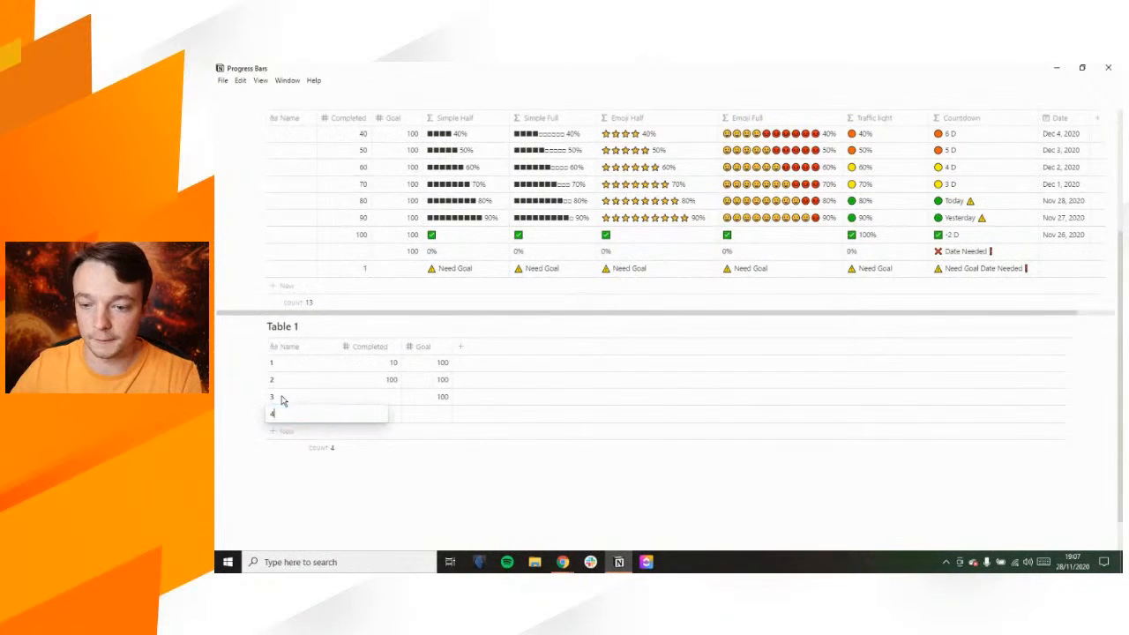
key(Escape)
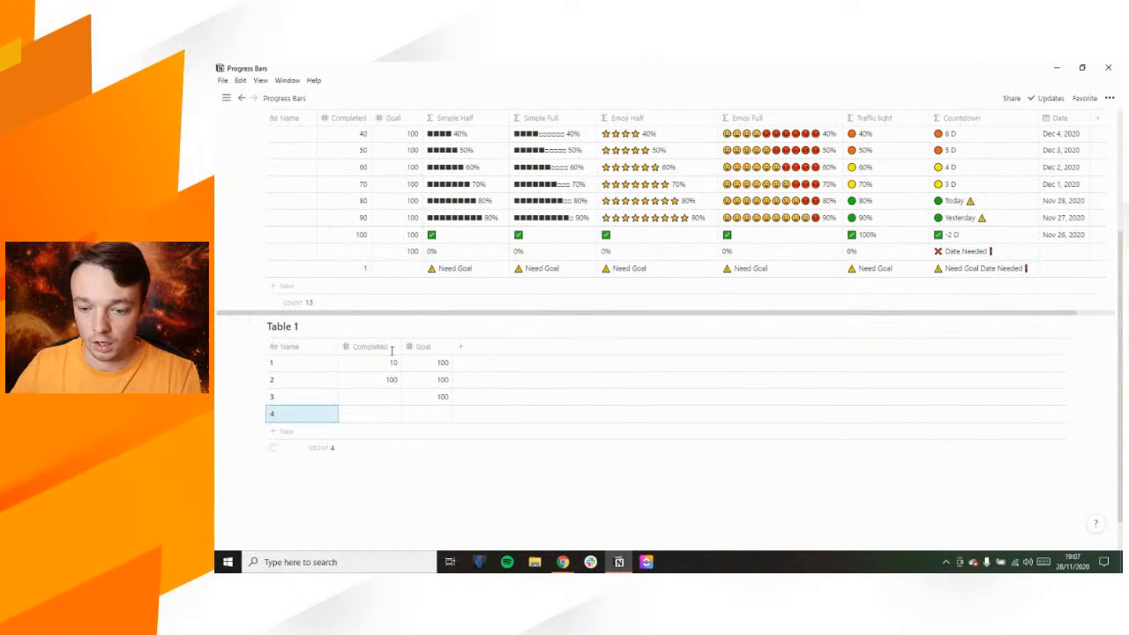
click(377, 417)
text(1)
key(Escape)
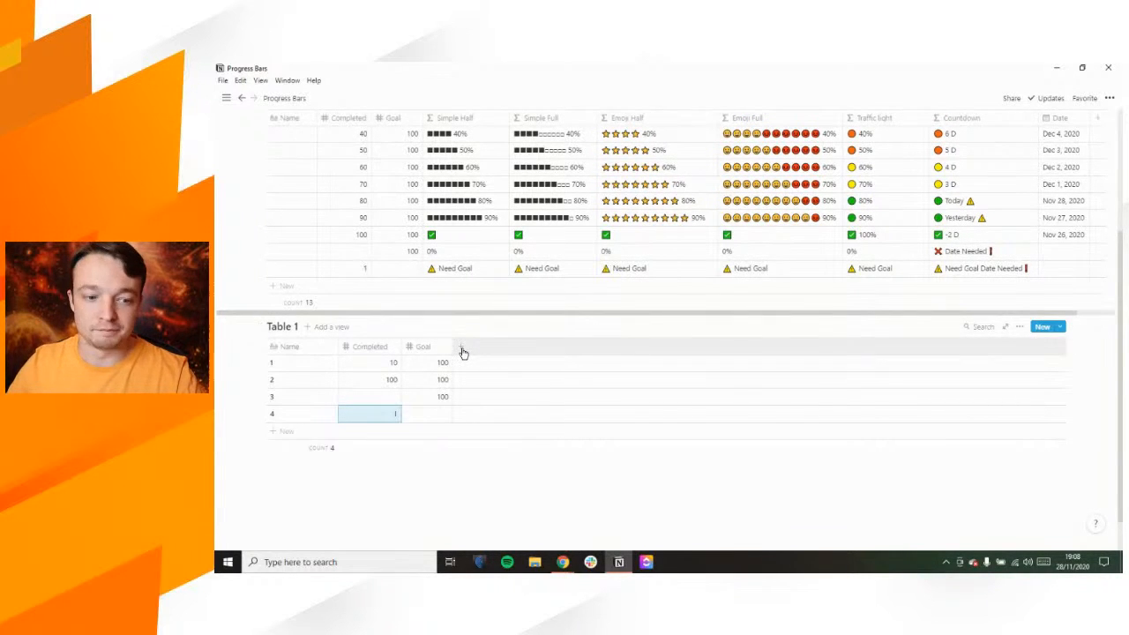
Add a Formula property named "Progress" to Table 1
click(462, 350)
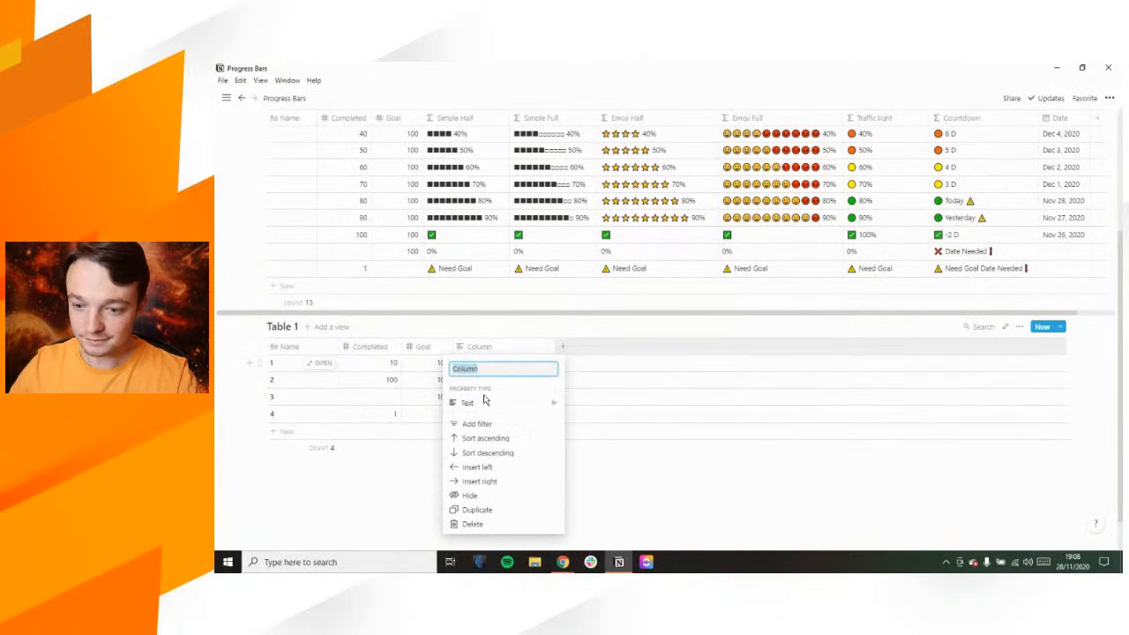
mouse_move(483, 402)
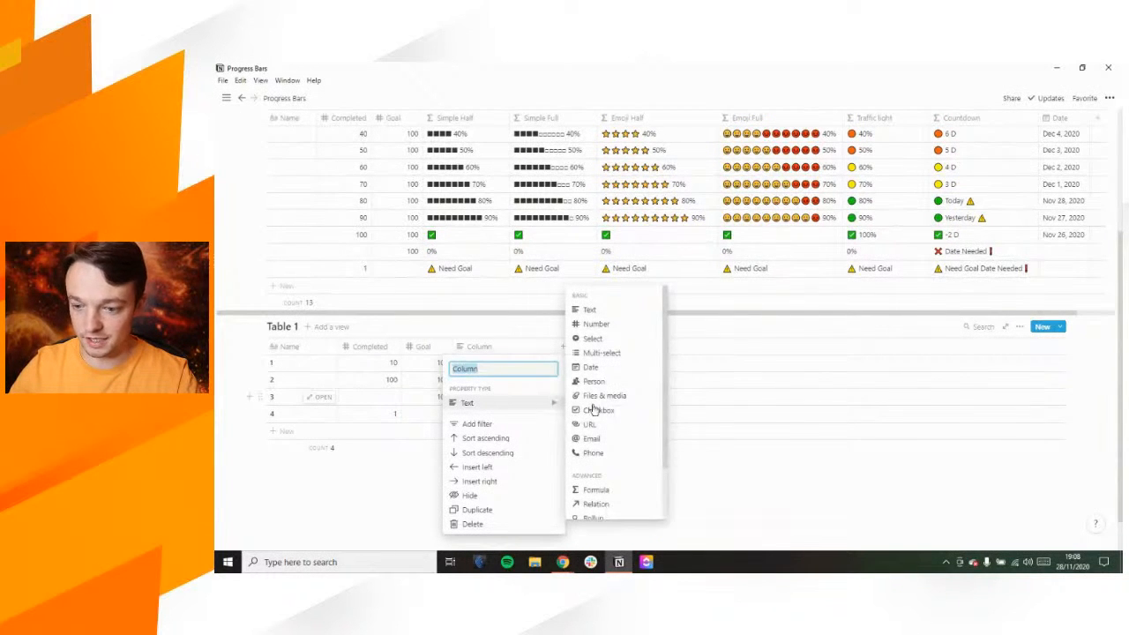
text(Progress)
click(609, 491)
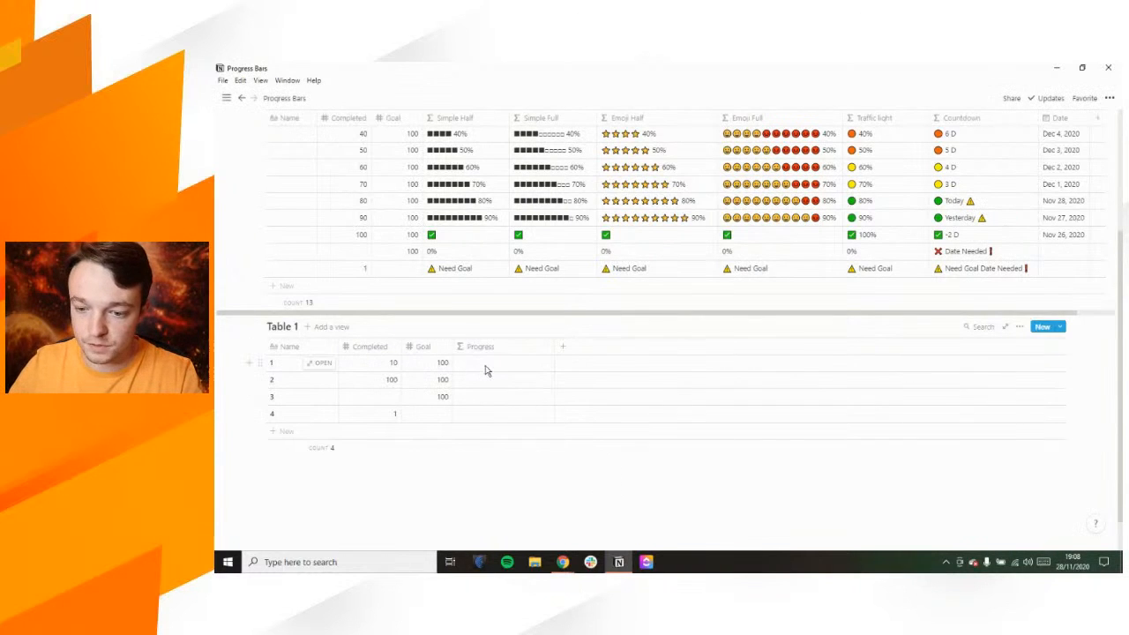
Check the Simple Half formula in the upper table and set Table 1's Progress formula to prop("Completed")/prop("Goal")
click(463, 222)
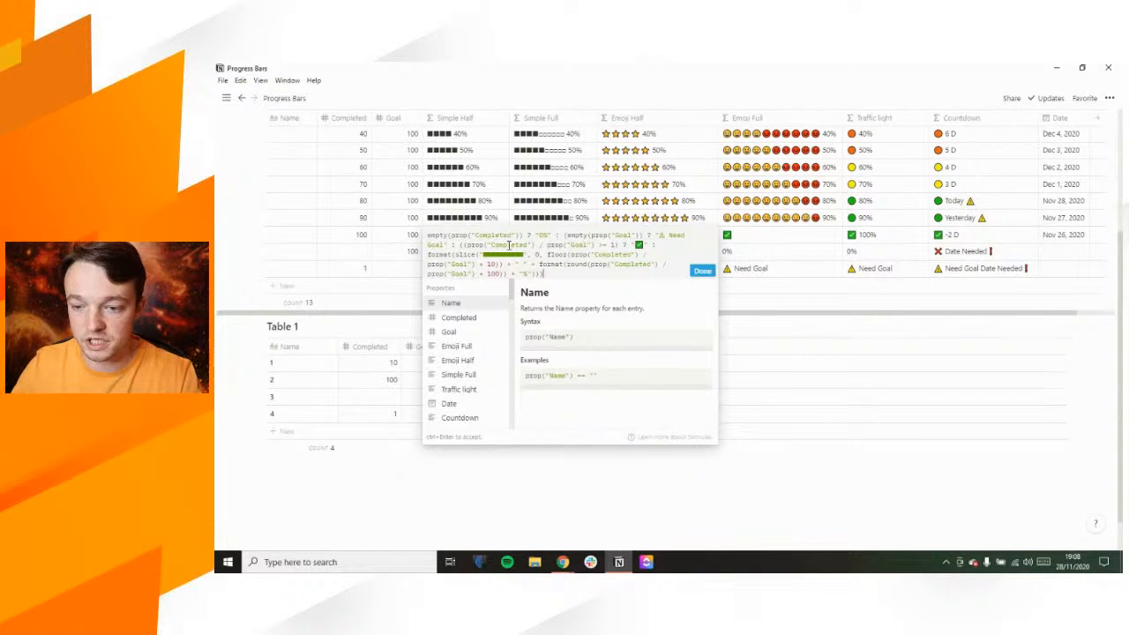
click(546, 211)
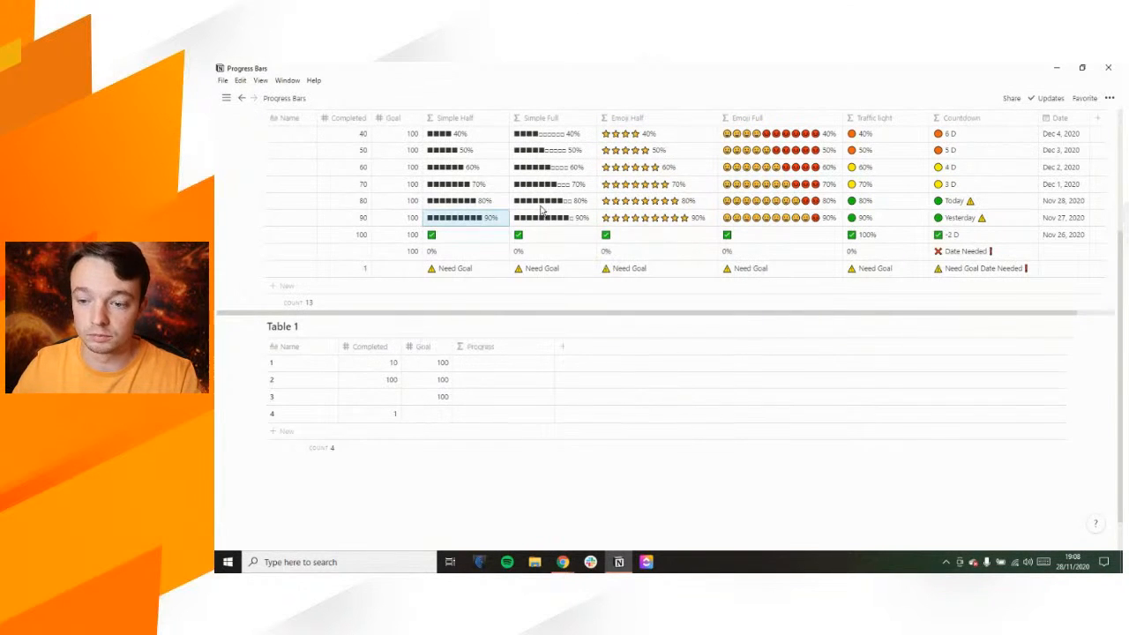
click(472, 362)
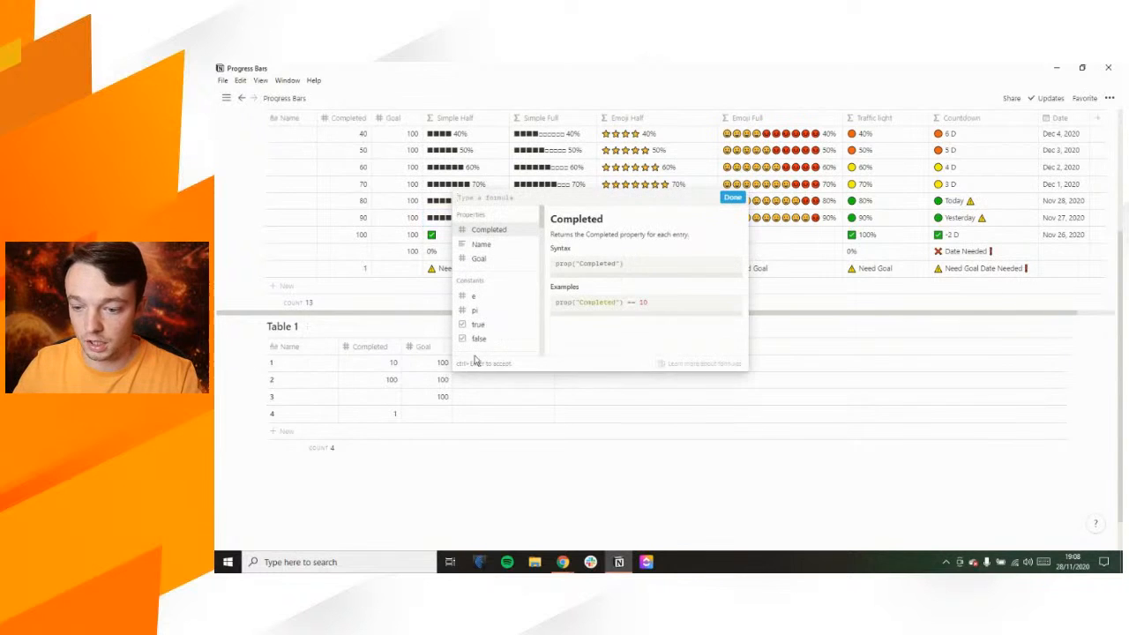
click(490, 231)
text(/)
click(496, 261)
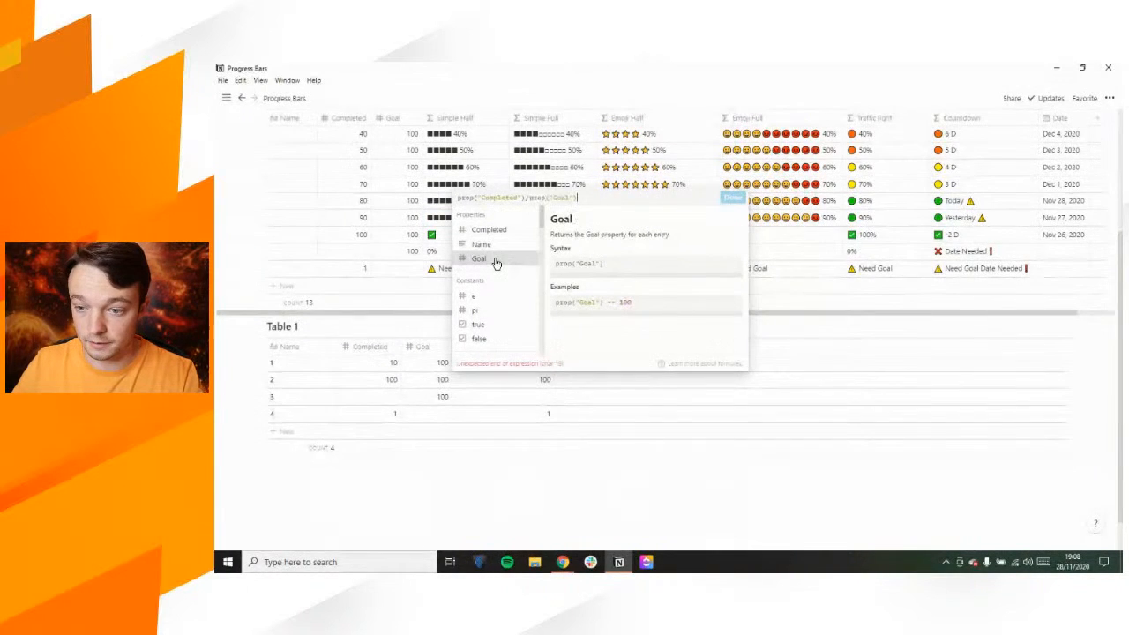
click(733, 199)
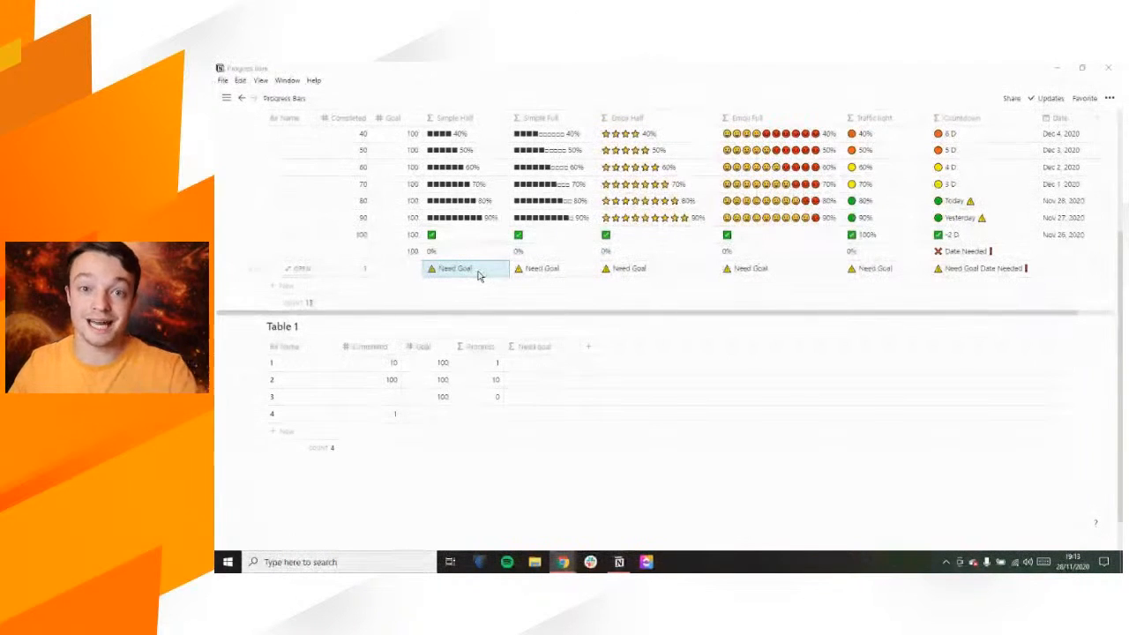
Set Table 1's Need goal formula to empty(prop("Goal"))
click(545, 362)
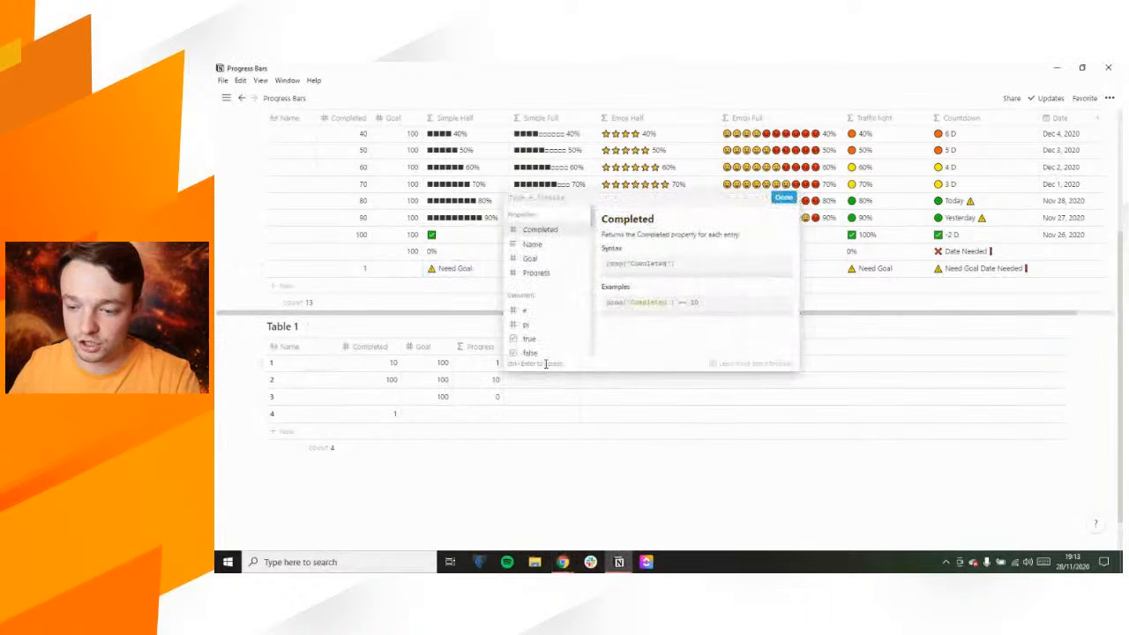
click(531, 257)
click(508, 197)
text(empty(prop("Goal)
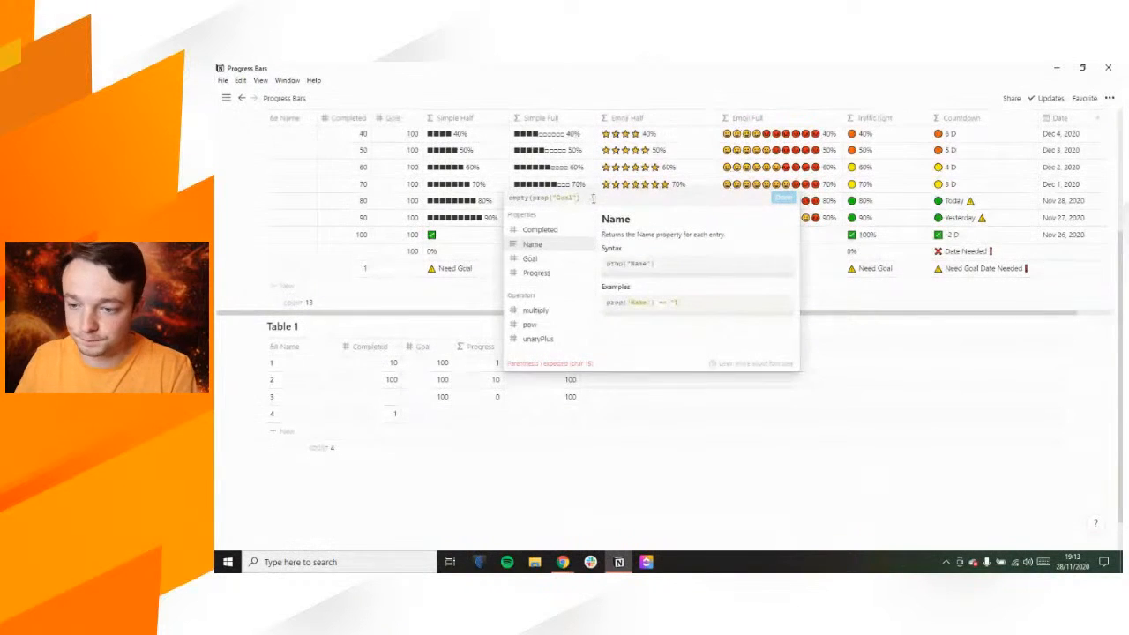
click(593, 198)
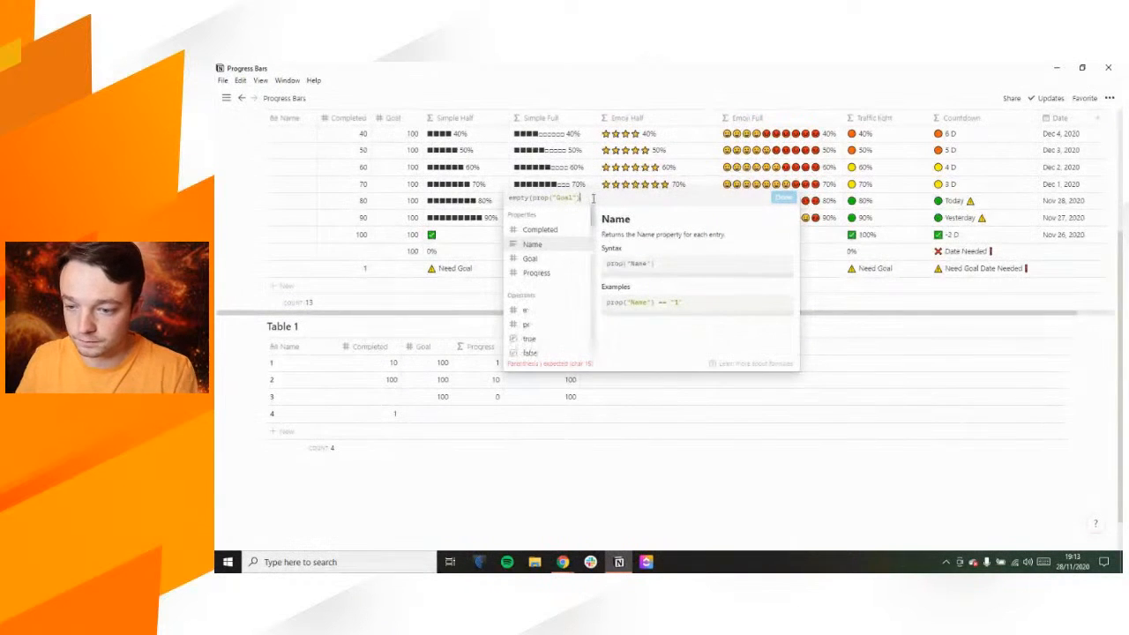
text())
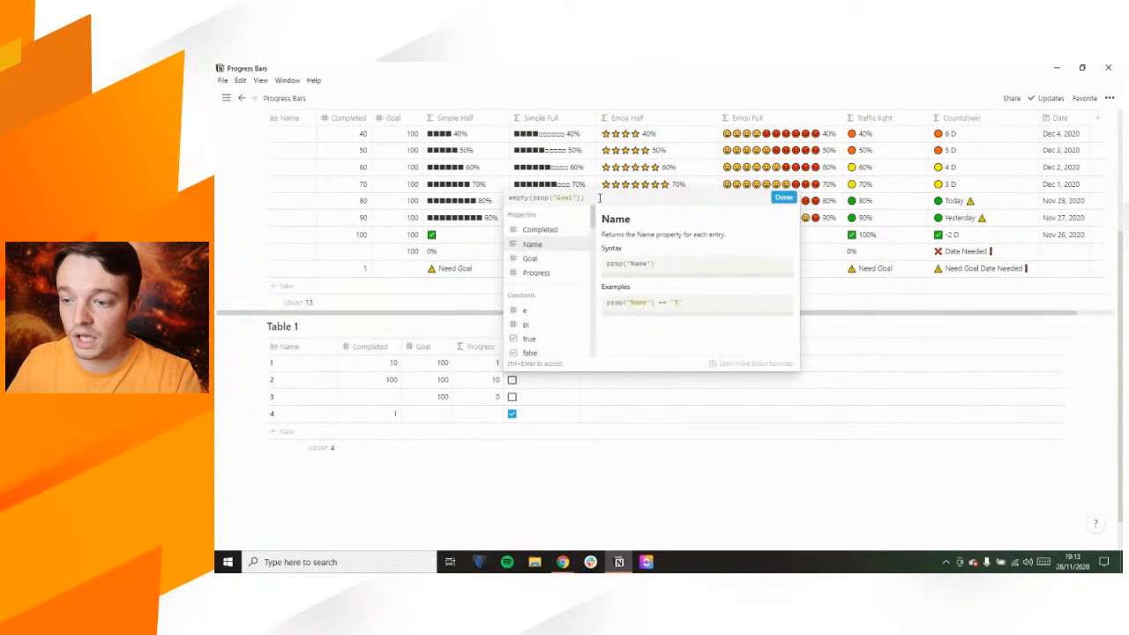
click(783, 197)
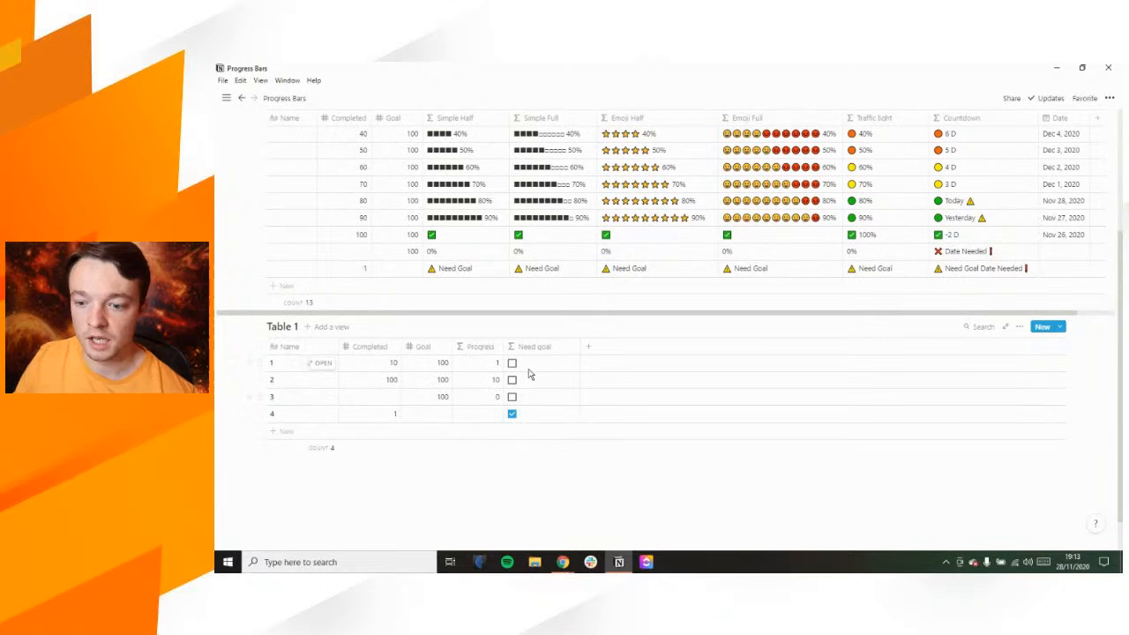
Extend the Need goal formula to return "yes" when the goal is empty and "no" otherwise: empty(prop("Goal")) ? "yes" : "no"
click(532, 414)
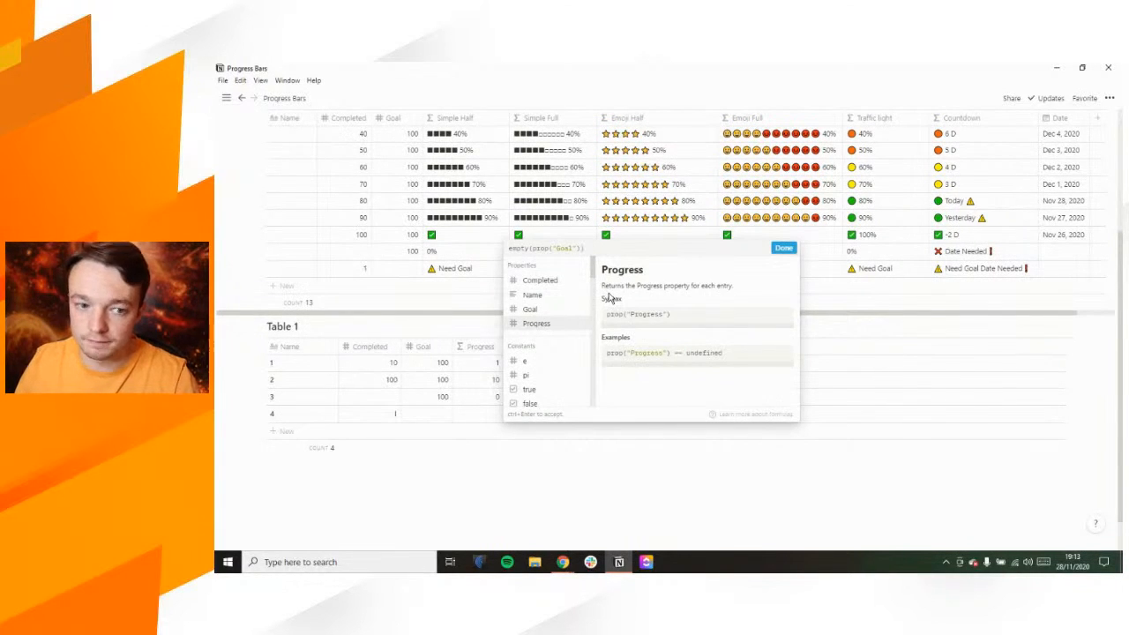
text(?)
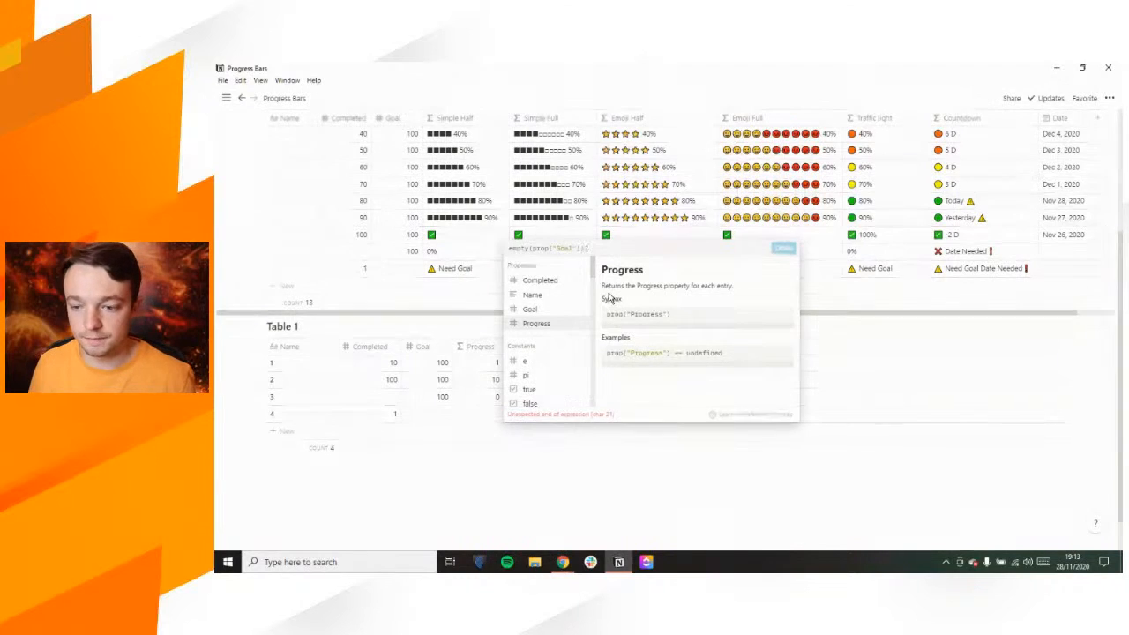
text( "yes":"no)
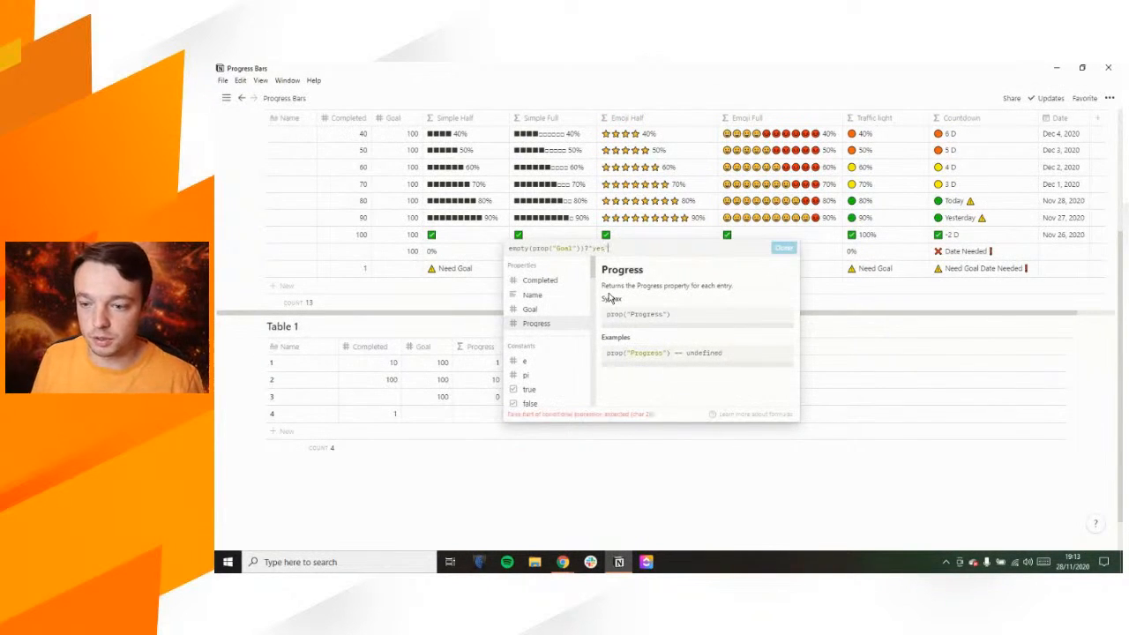
text(")
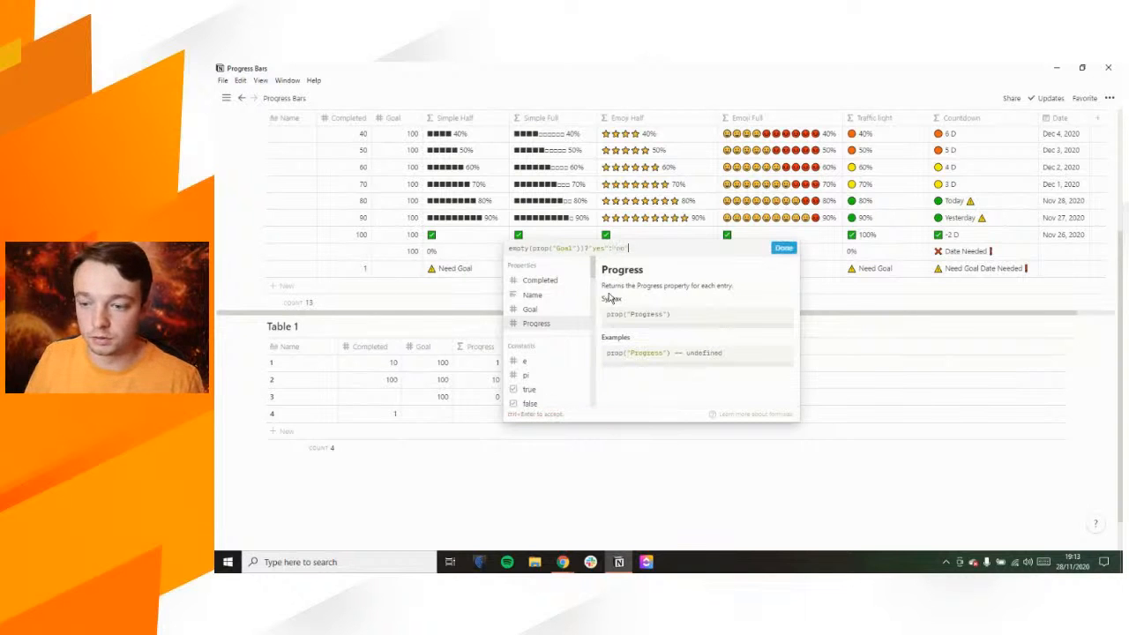
click(783, 248)
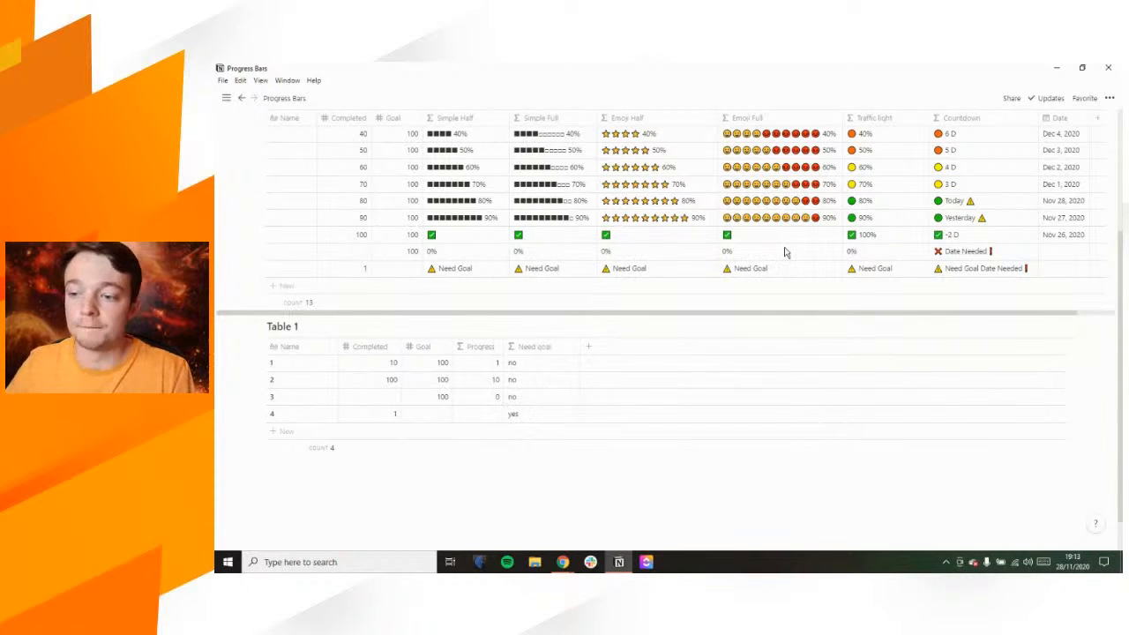
Replace "yes" in the Need goal formula with the text "⚠ Need Goal", including the warning emoji
click(526, 420)
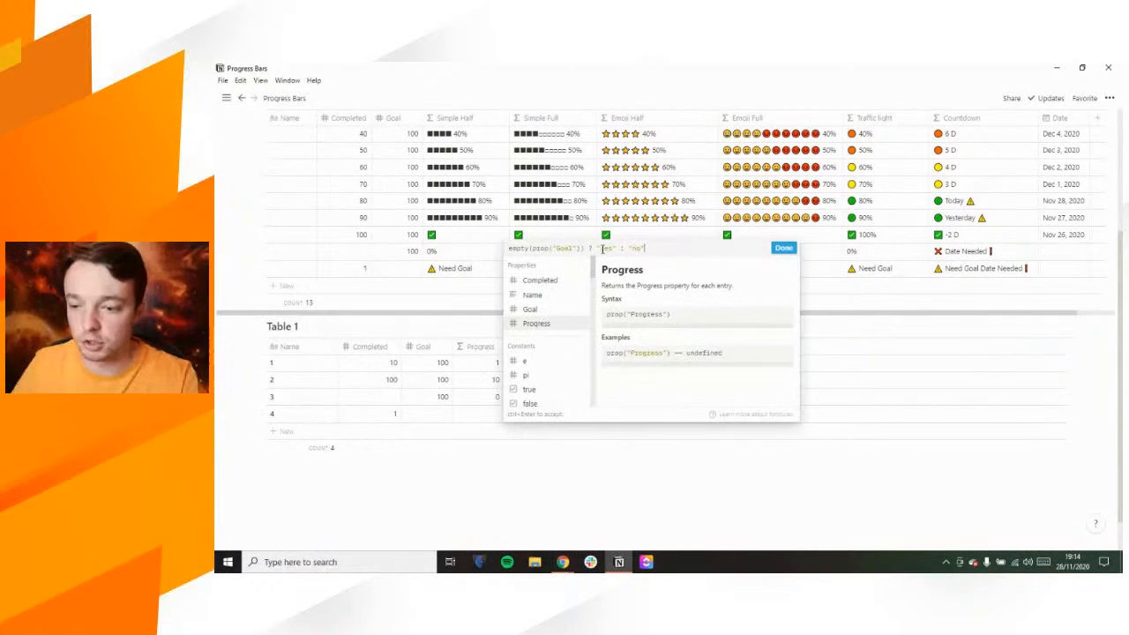
key(BackSpace)
key(BackSpace)
key(BackSpace)
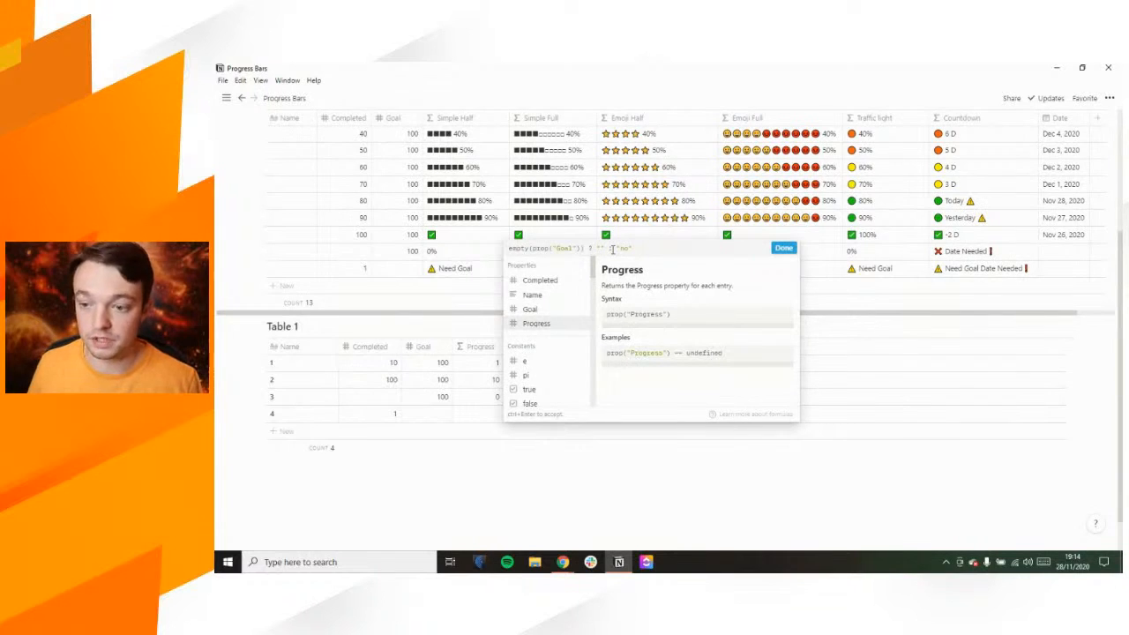
text(Need Goal)
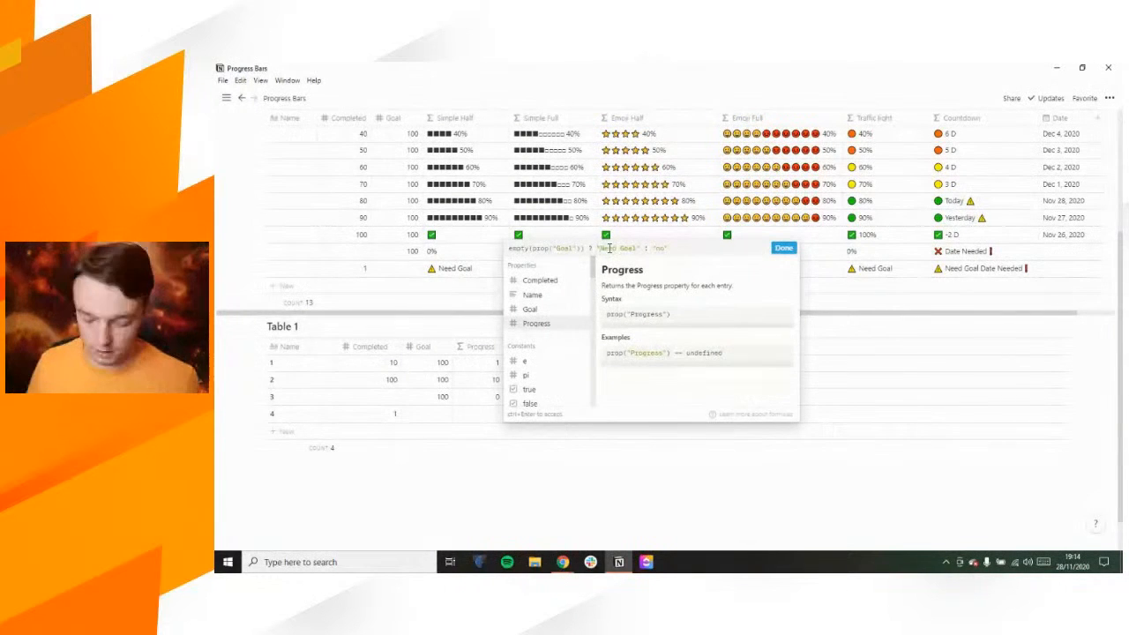
key(super+period)
key(Right)
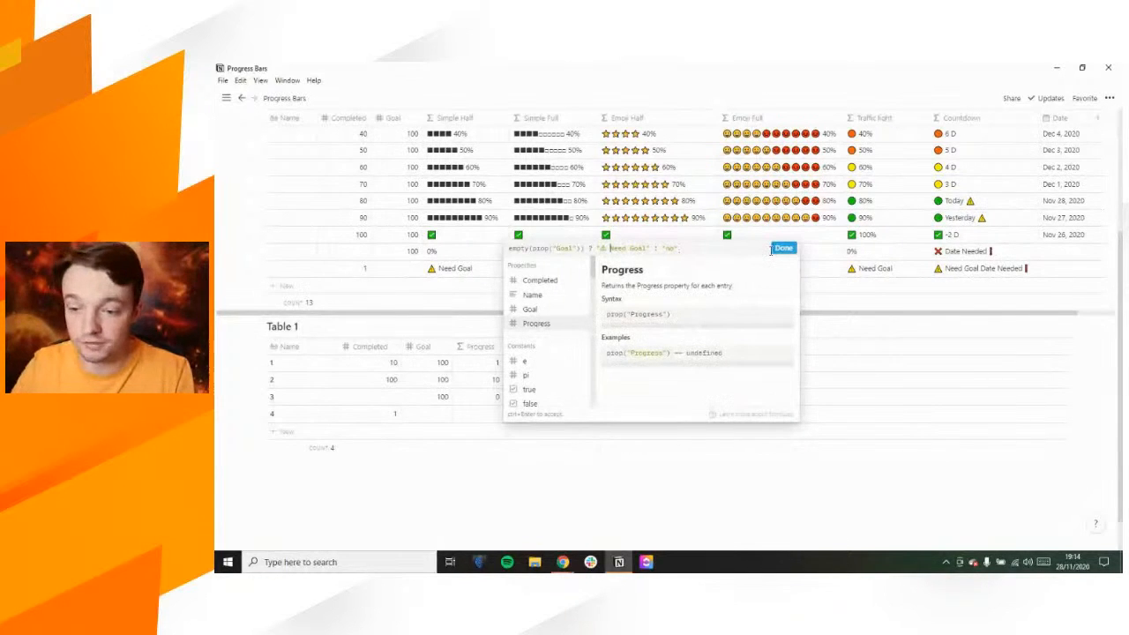
click(781, 249)
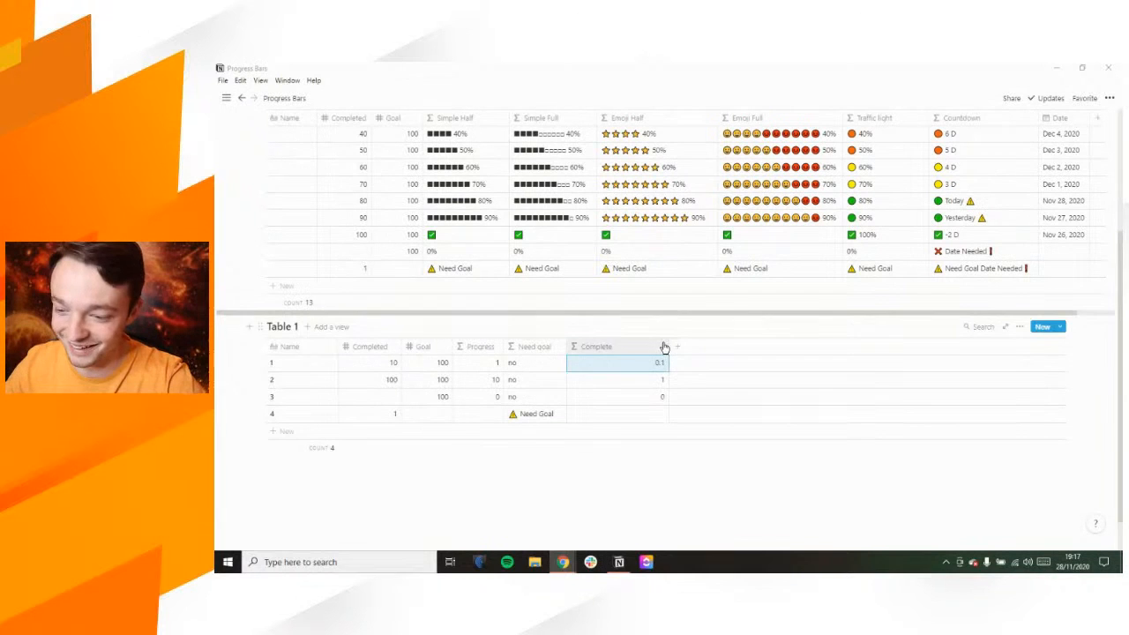
Narrow the Complete column in Table 1
drag(668, 344, 627, 345)
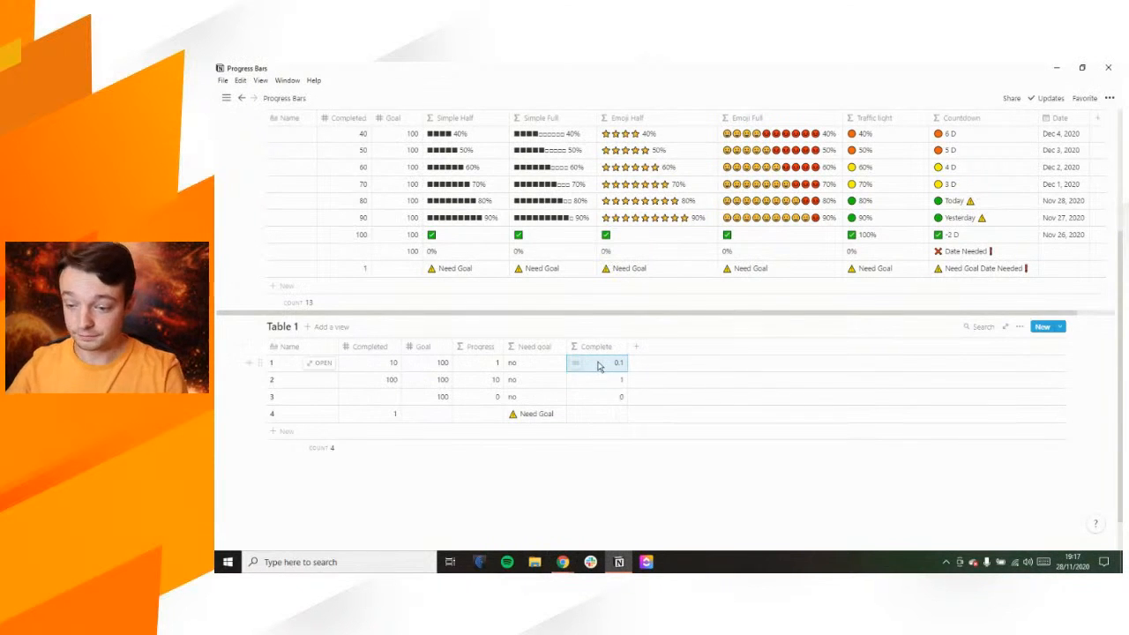
Try multiplying the Complete formula by 10: prop("Completed") / prop("Goal")*10
click(600, 364)
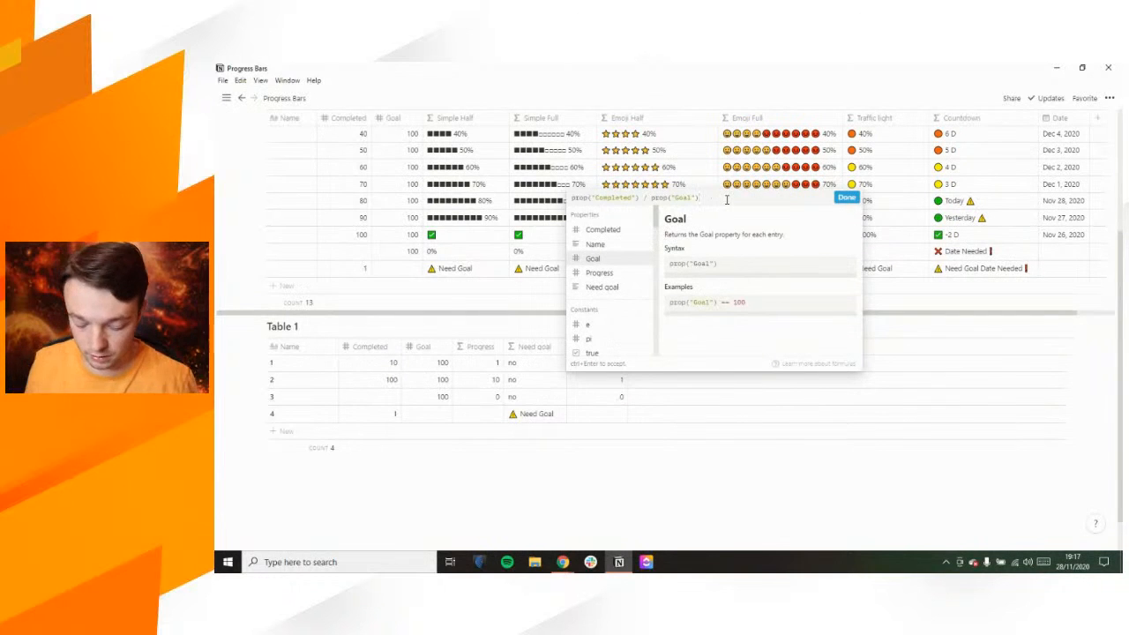
text(*10)
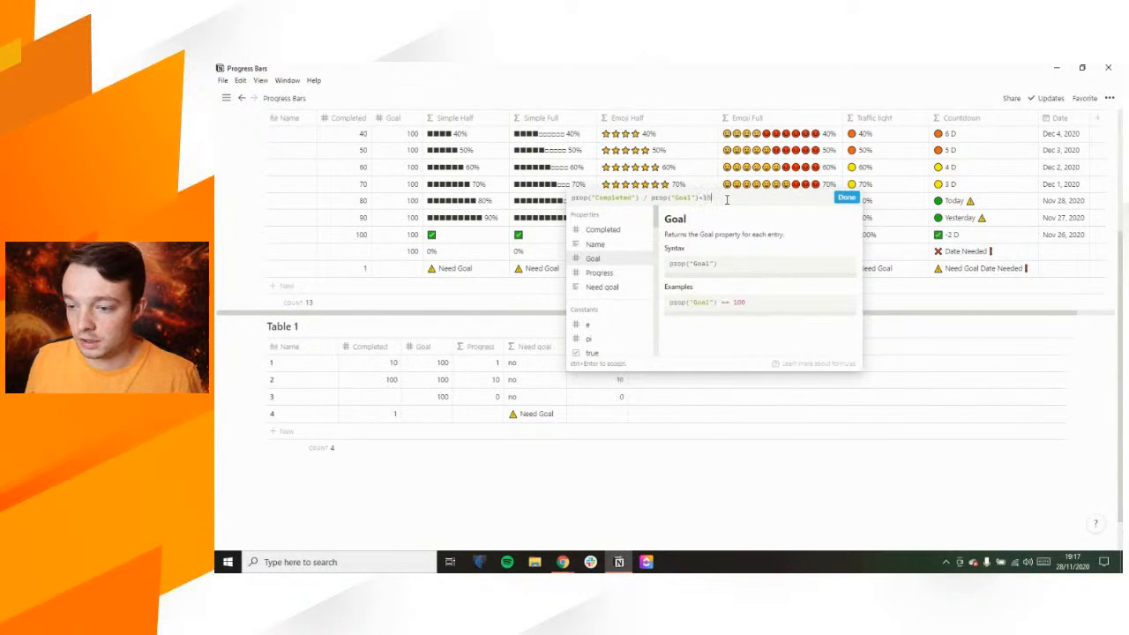
text(/)
key(BackSpace)
click(852, 201)
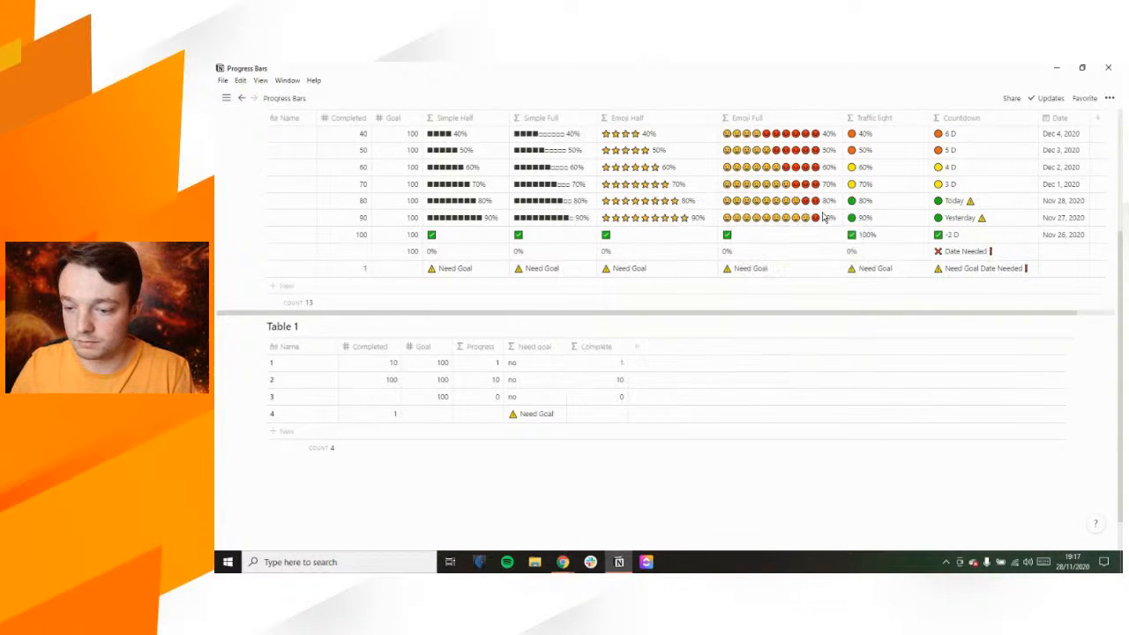
Remove the multiplication by 10 from the Complete formula, leaving prop("Completed") / prop("Goal")
click(596, 365)
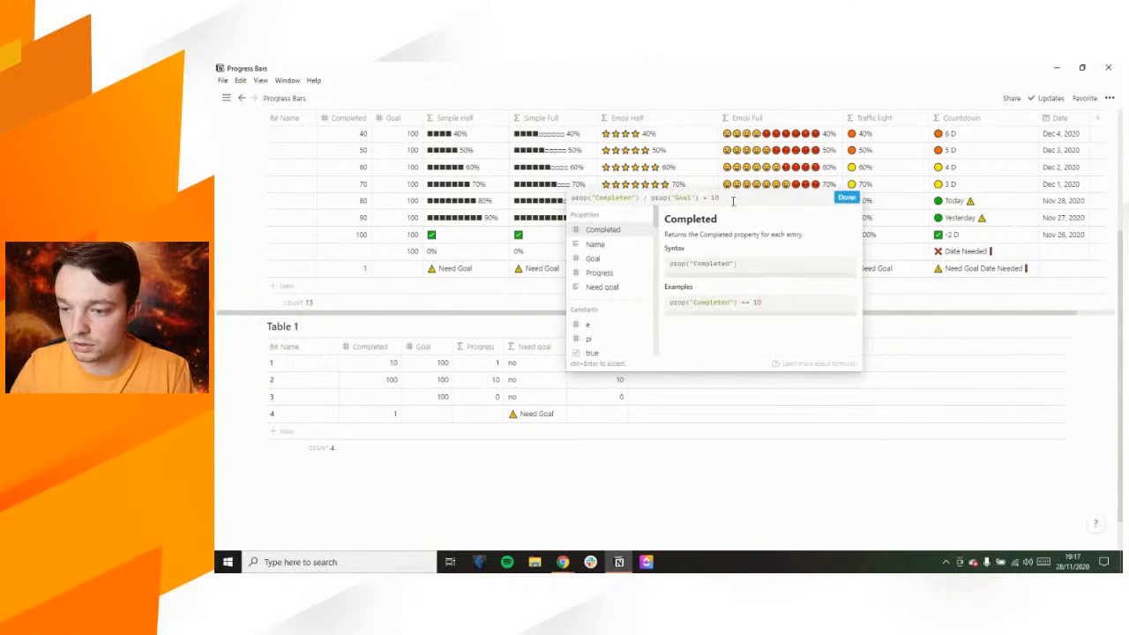
key(BackSpace)
key(BackSpace)
key(BackSpace)
key(BackSpace)
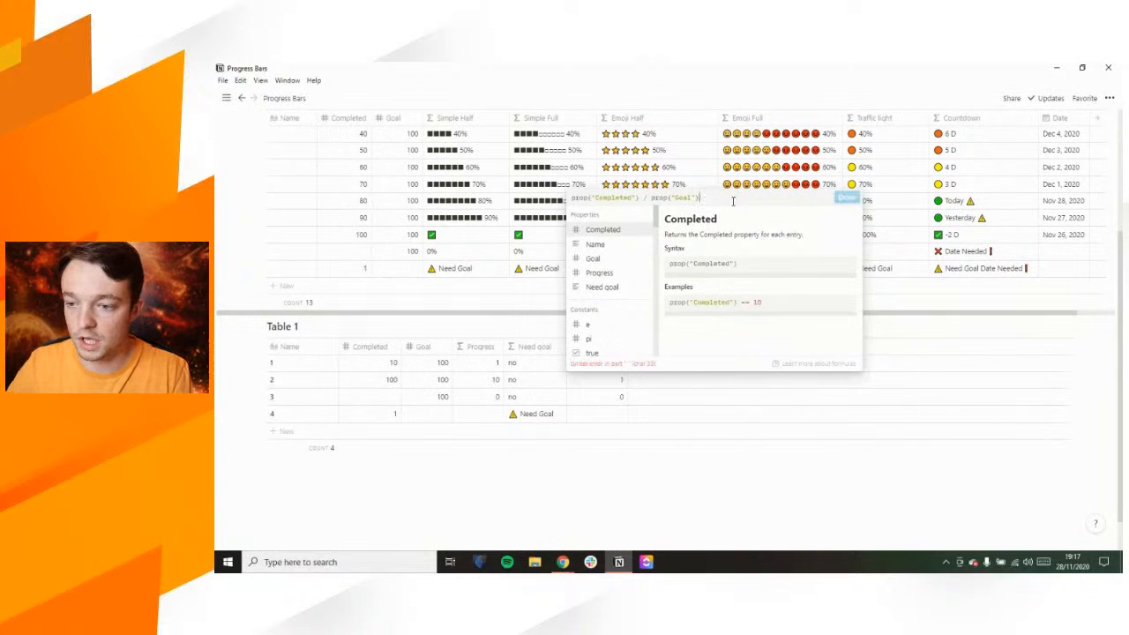
click(846, 198)
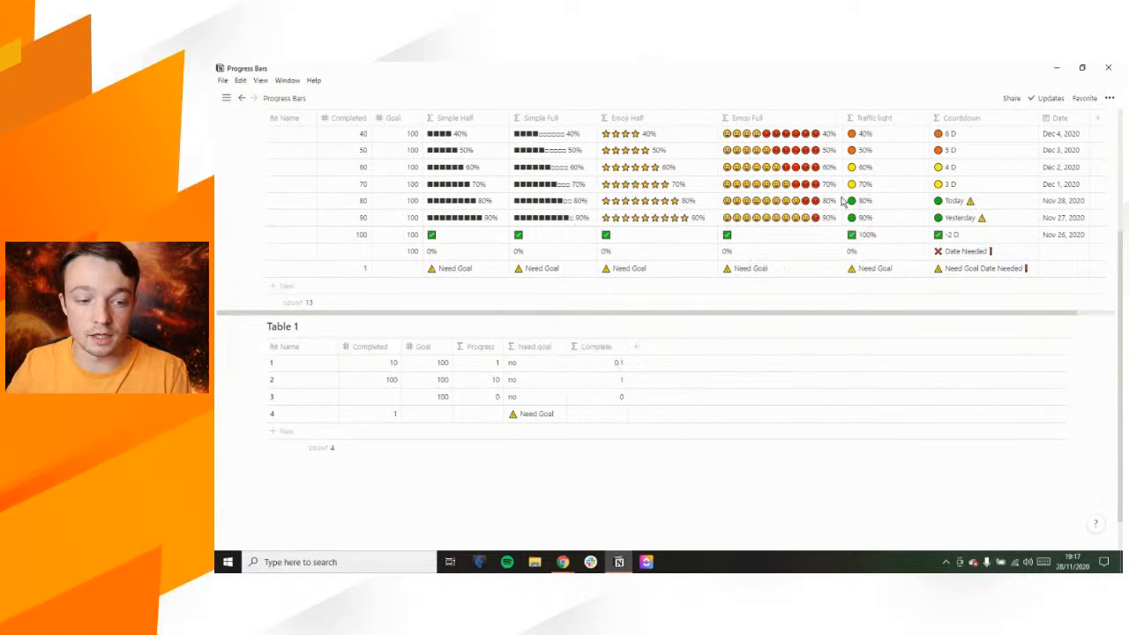
Turn the Complete formula into a comparison: prop("Completed") / prop("Goal")>=1
click(617, 362)
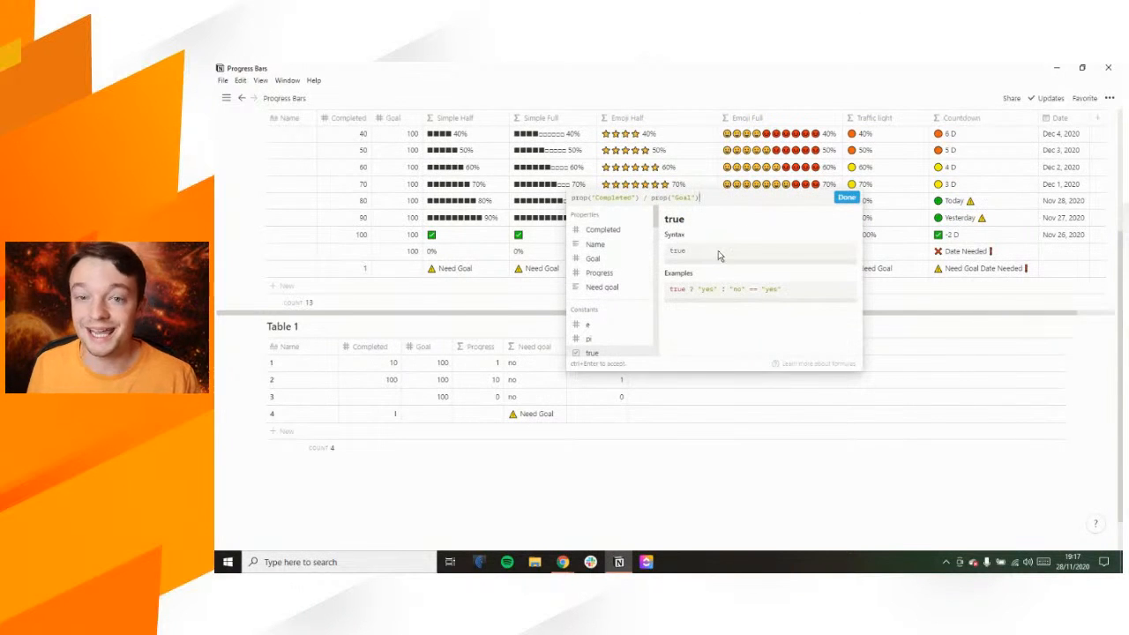
text(>=1)
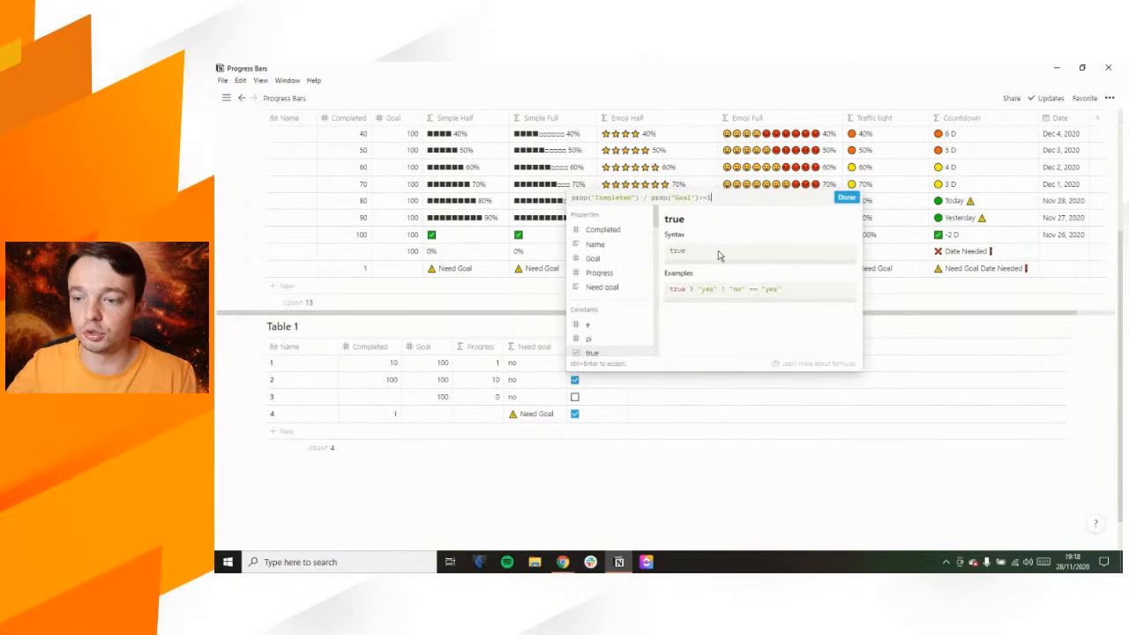
click(845, 198)
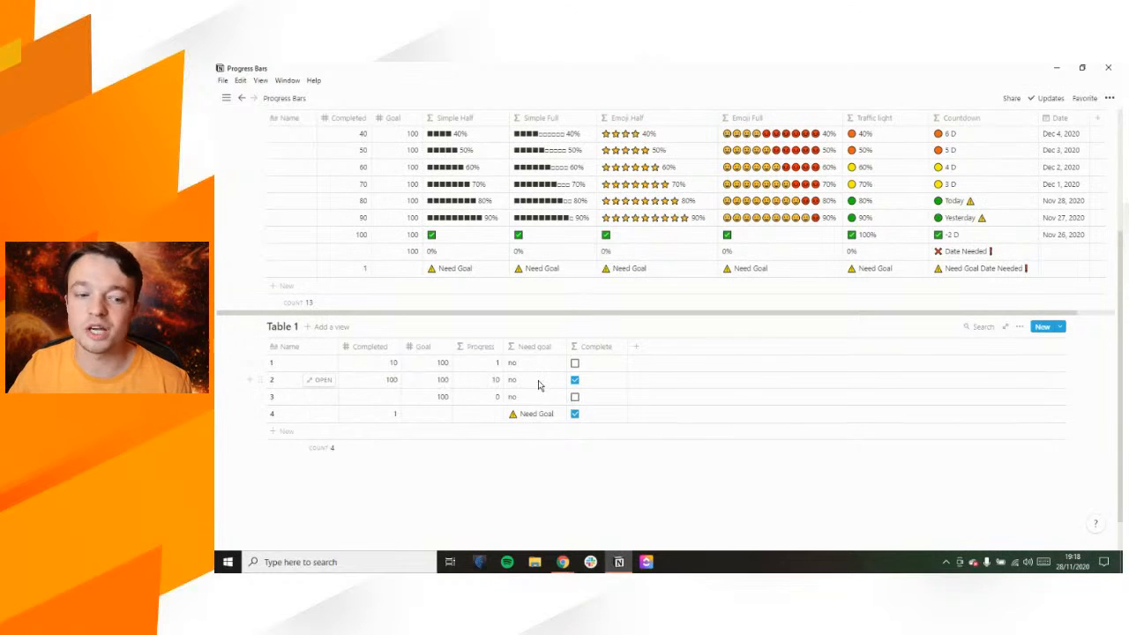
Extend the Complete formula with ?"yes":"no" so it returns text for met and unmet goals
click(586, 383)
text(?"yes":)
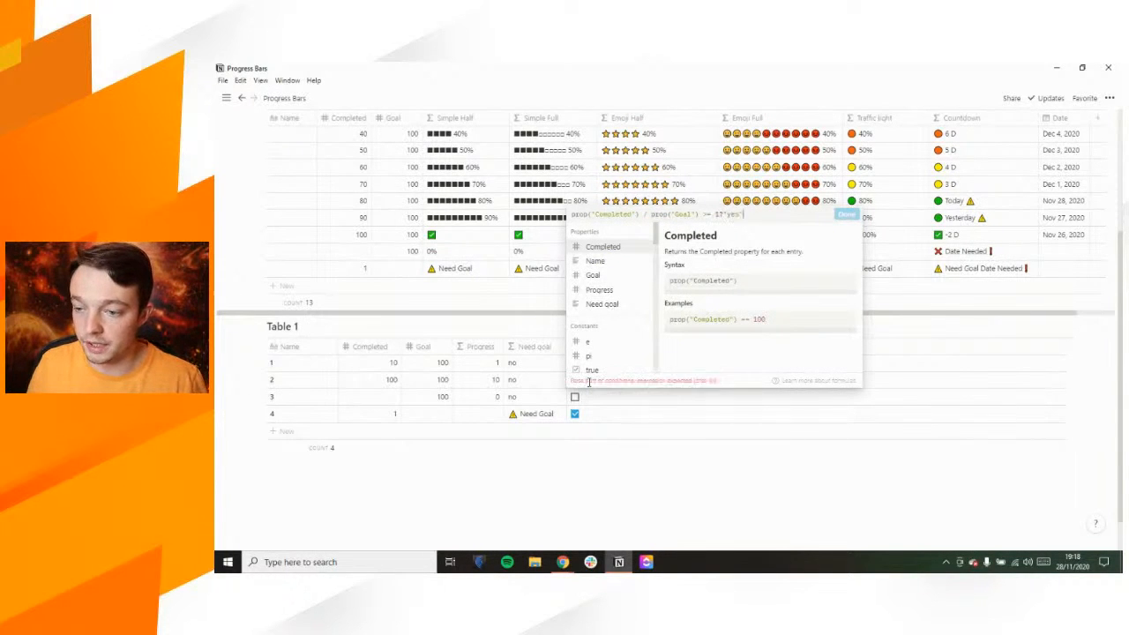
text("no")
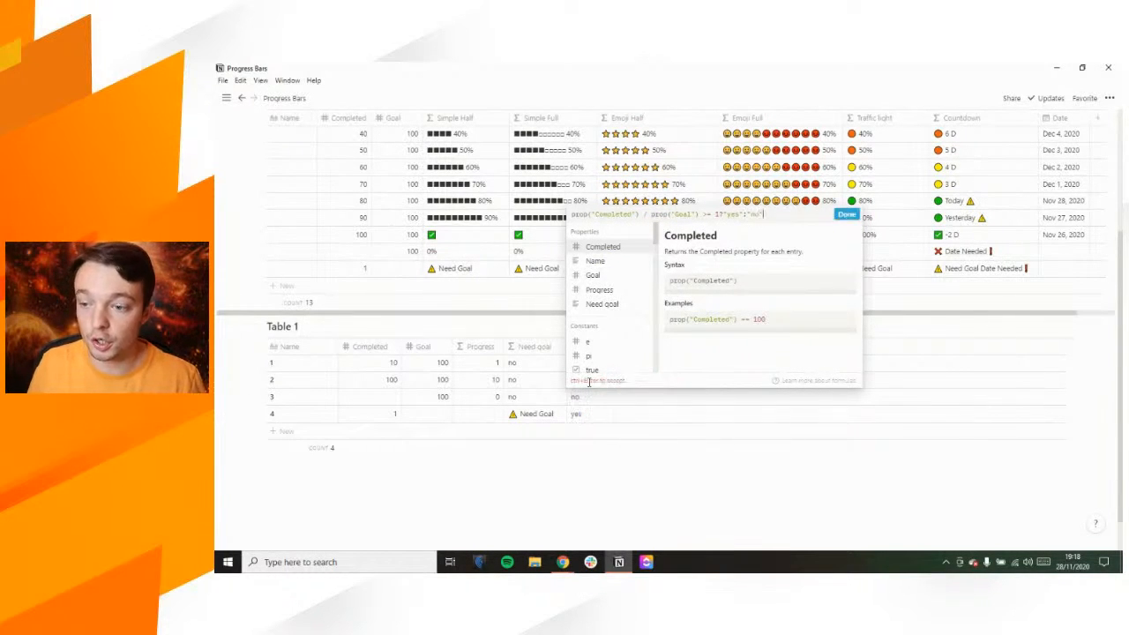
Replace "yes" in the Complete formula with the green check mark emoji ✅ and save the formula
click(740, 215)
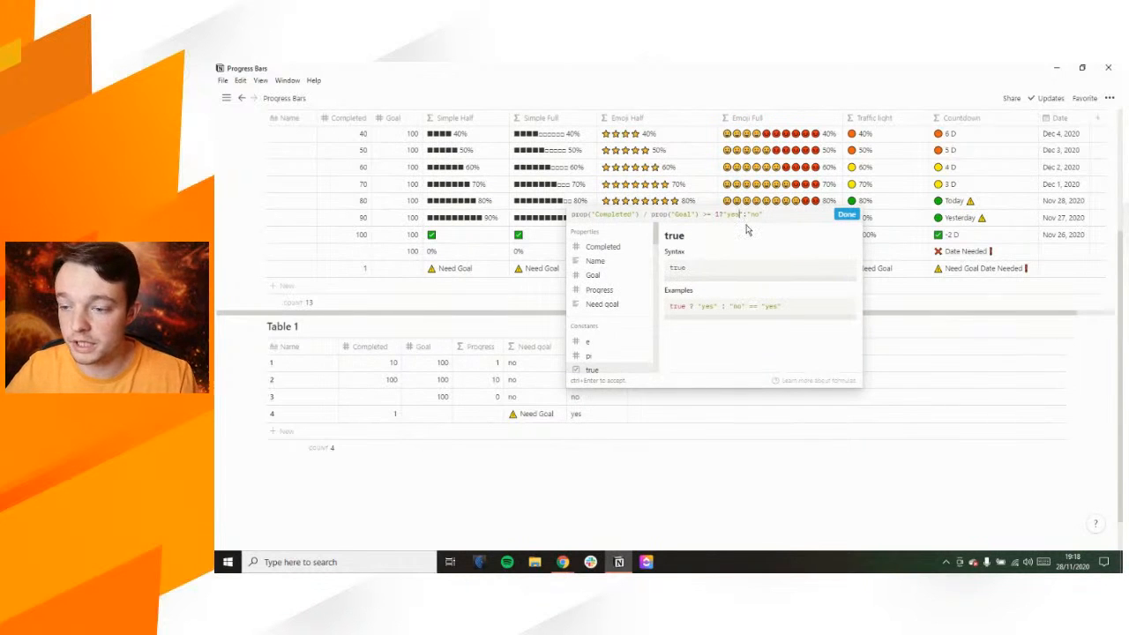
key(BackSpace)
key(BackSpace)
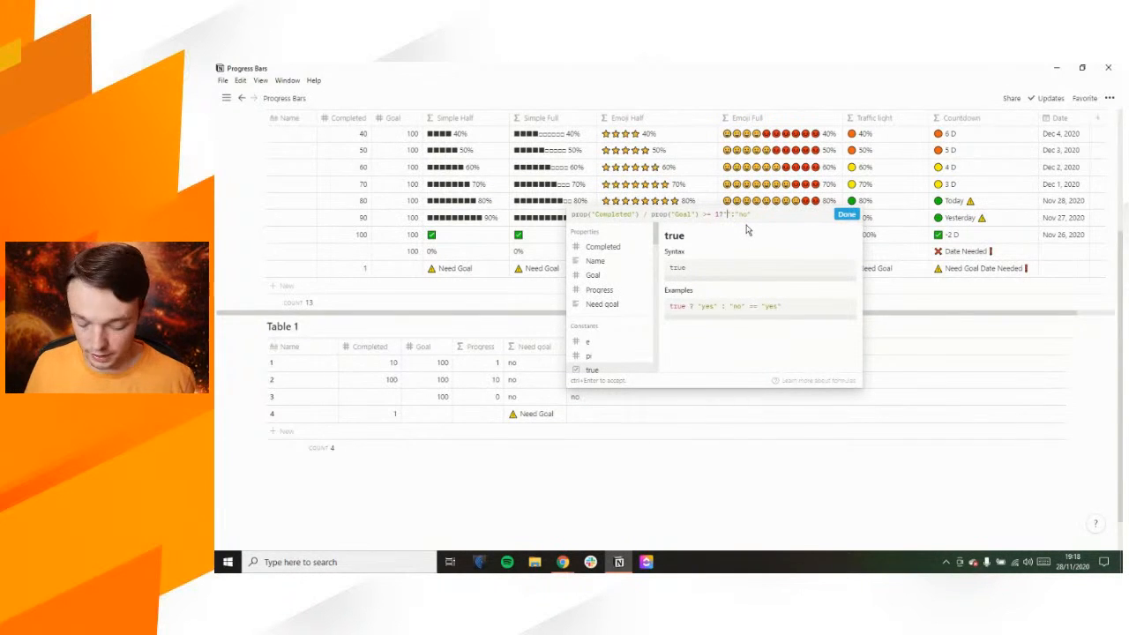
key(super+period)
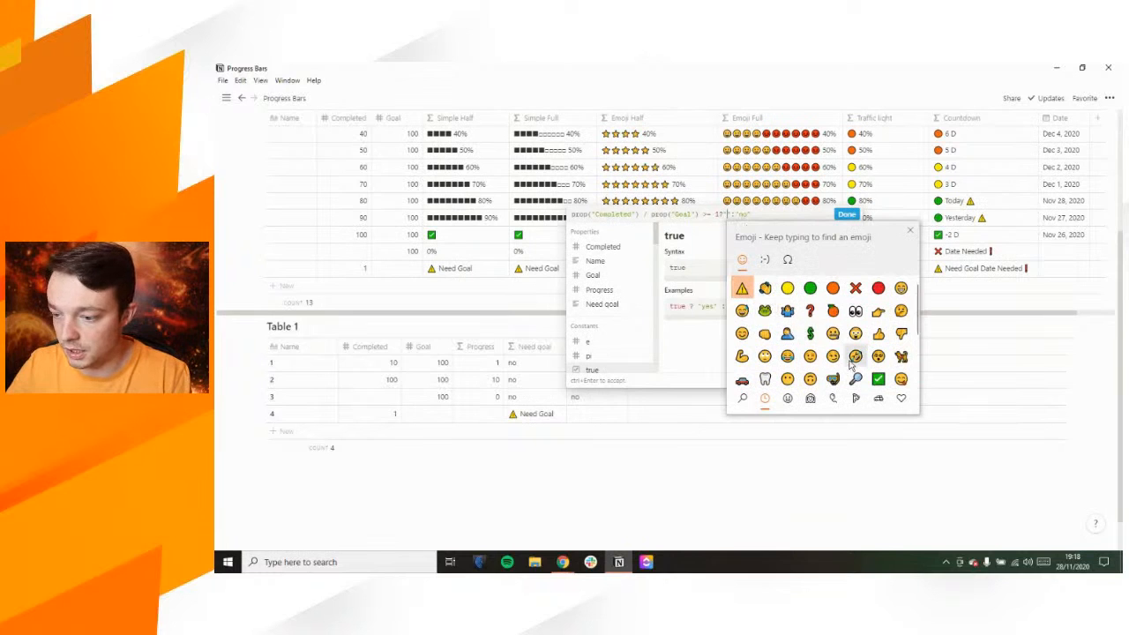
click(877, 379)
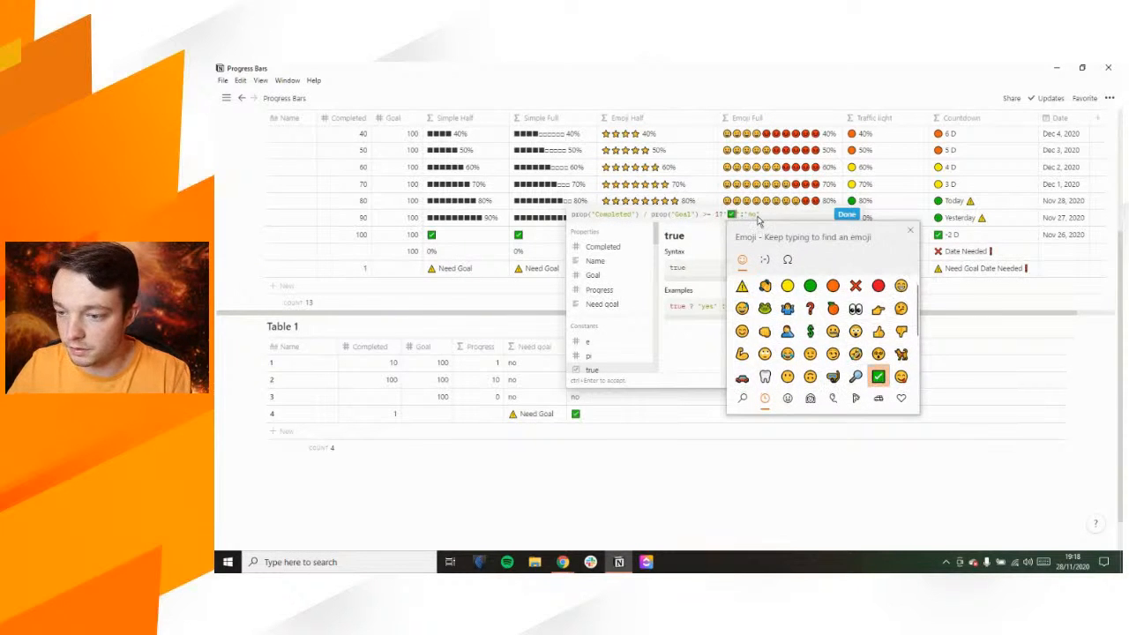
click(845, 216)
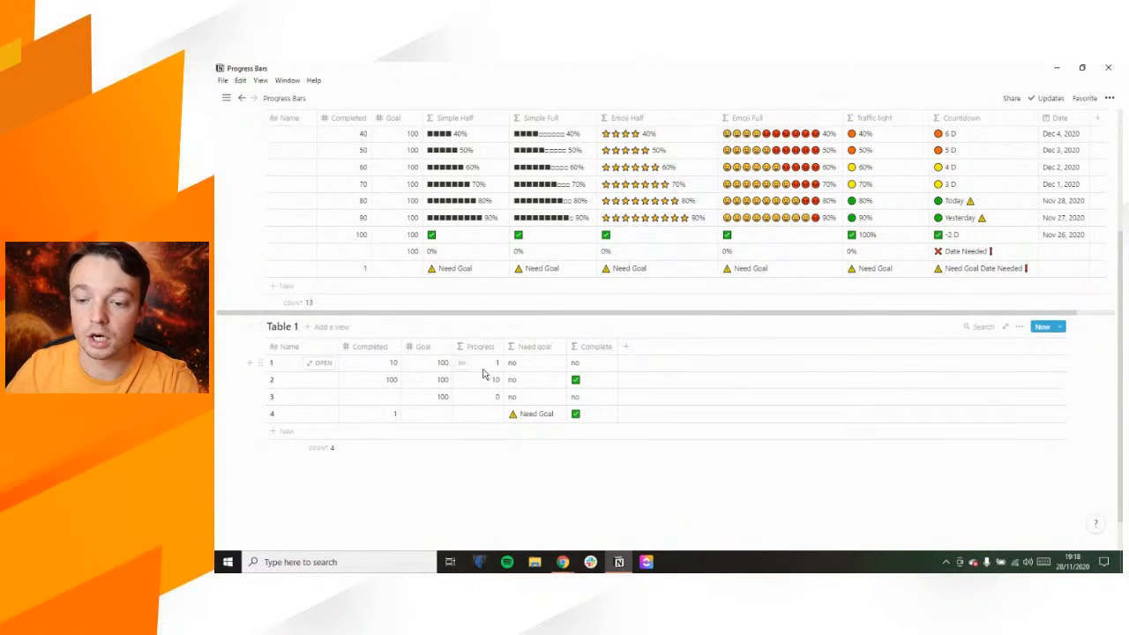
Check the Simple Full formula for reference and add a formula column named Completed start to Table 1
click(527, 255)
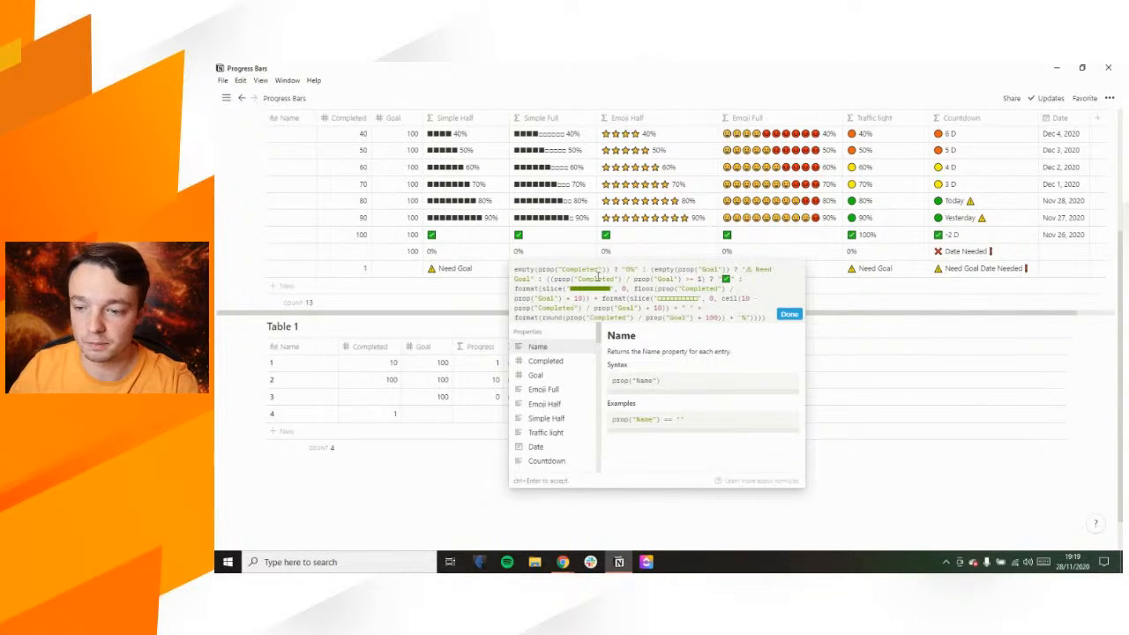
click(621, 236)
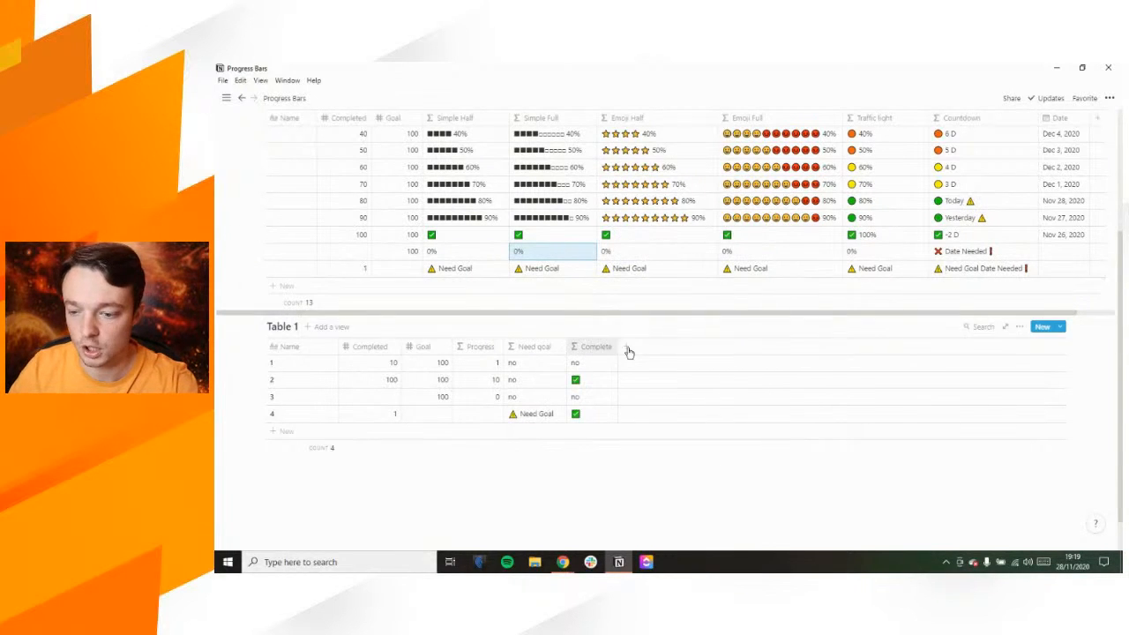
click(624, 347)
click(641, 403)
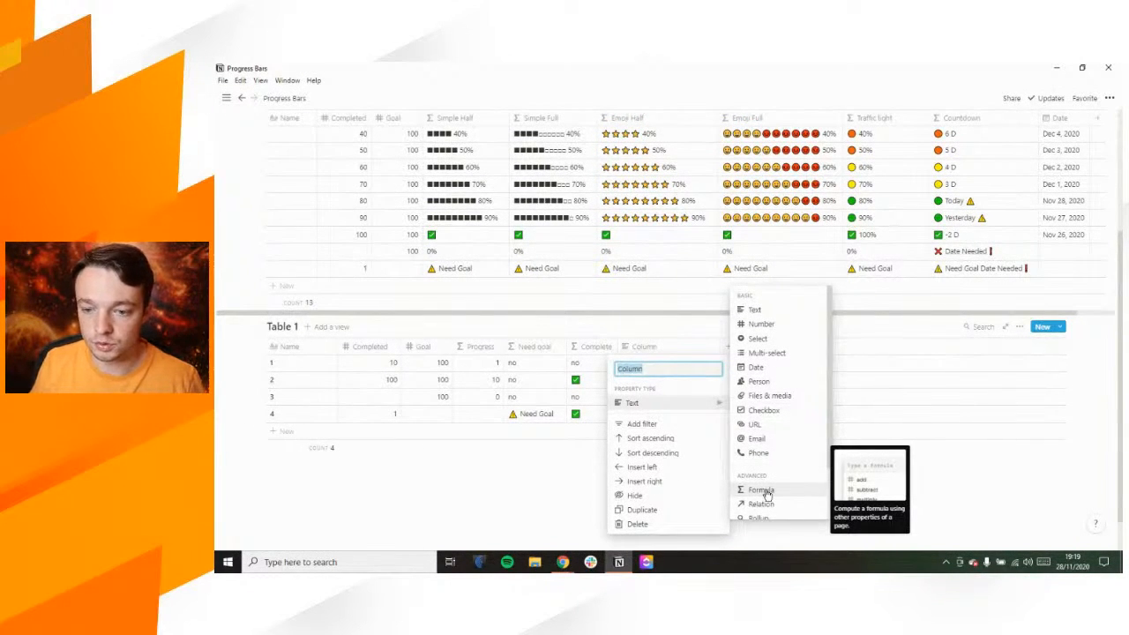
text(Complete)
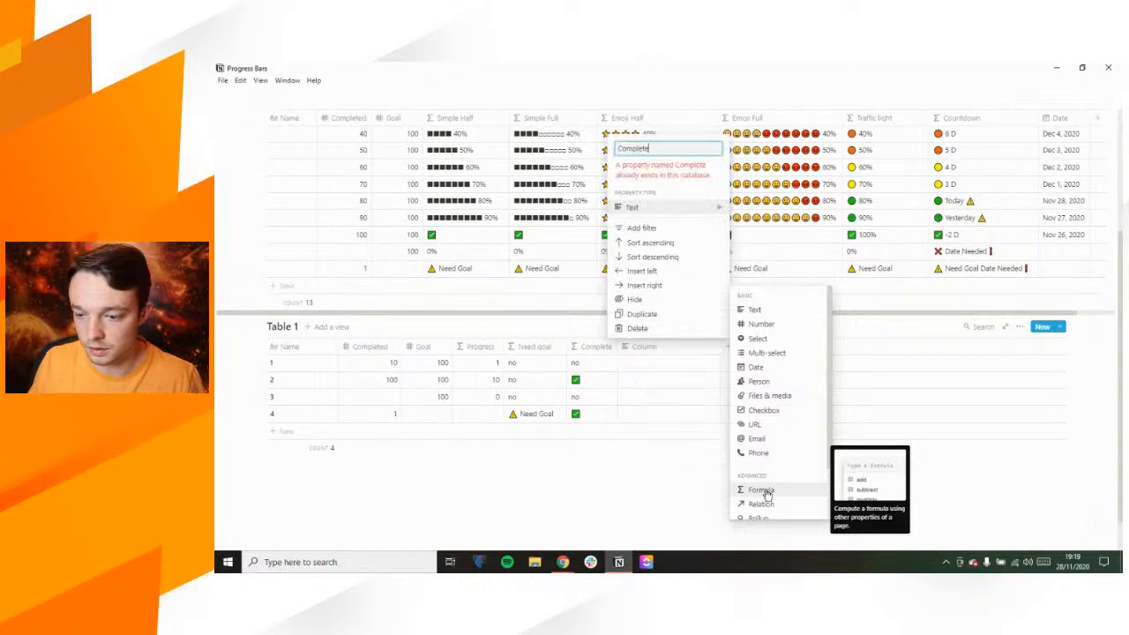
text(d istart)
key(Return)
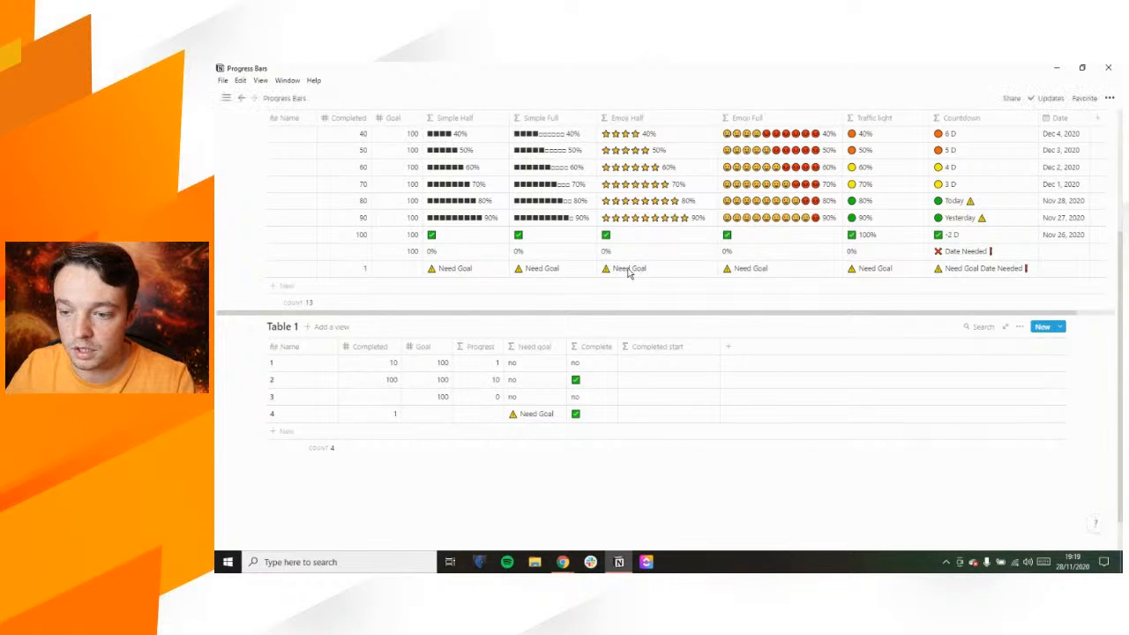
scroll(325, 154, up, 1)
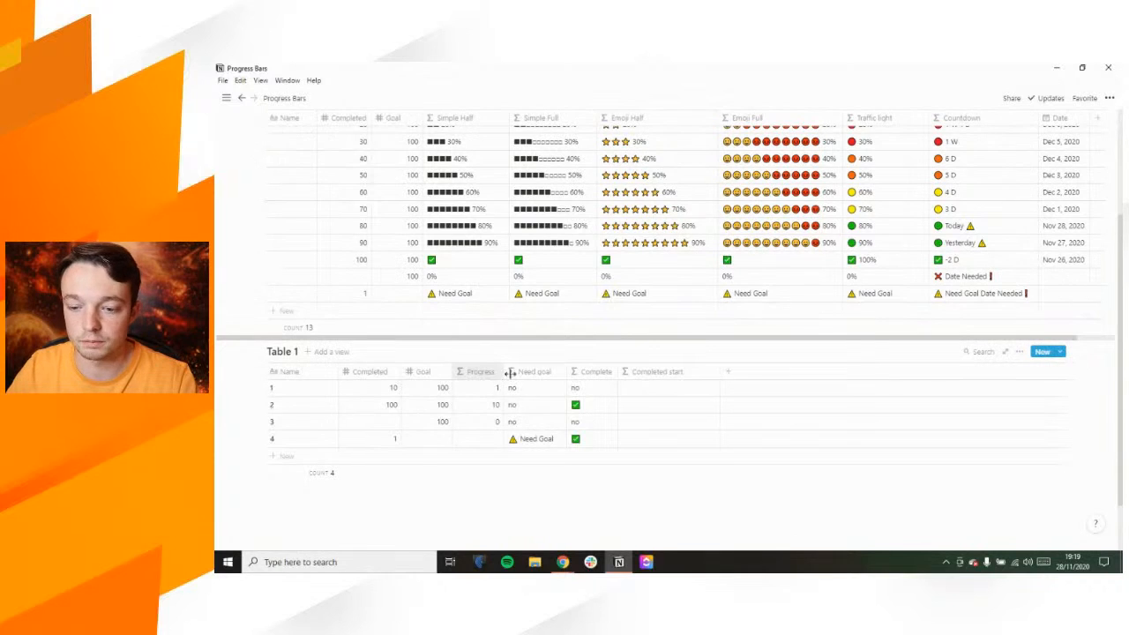
click(527, 374)
click(489, 185)
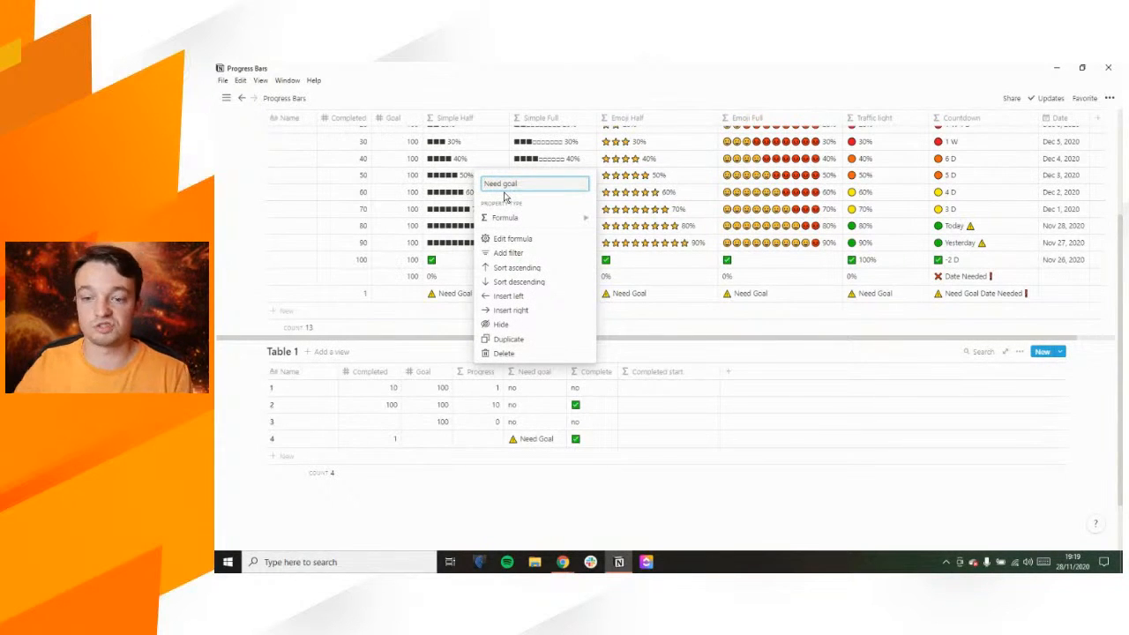
key(Escape)
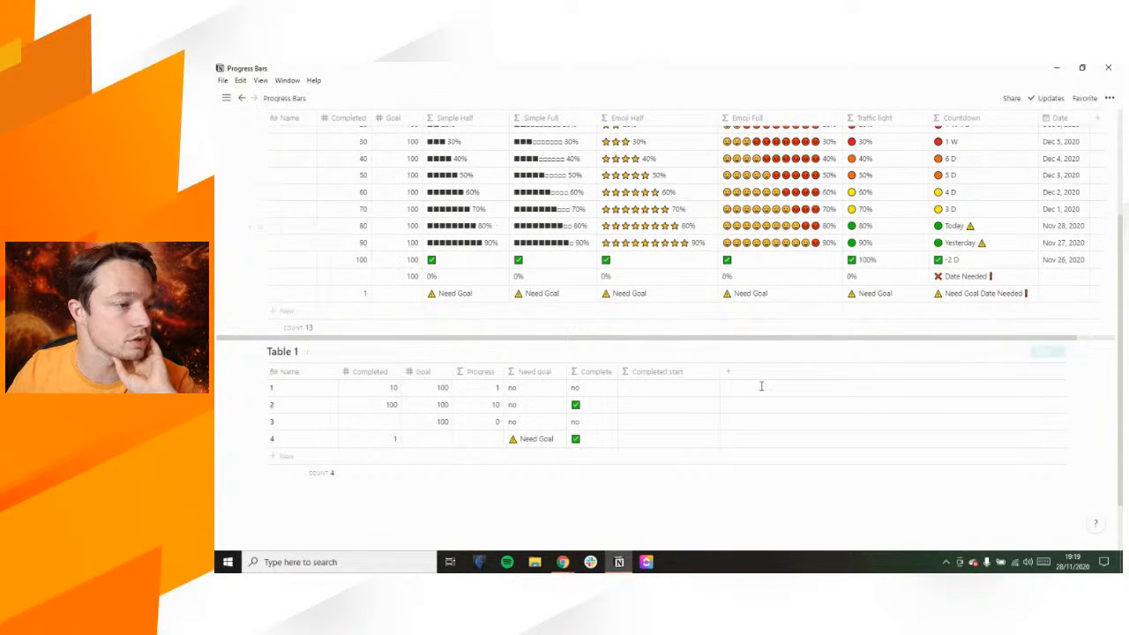
Enter and save the Completed start formula as empty(prop("Completed"))?"0%":"no"
key(ctrl+plus)
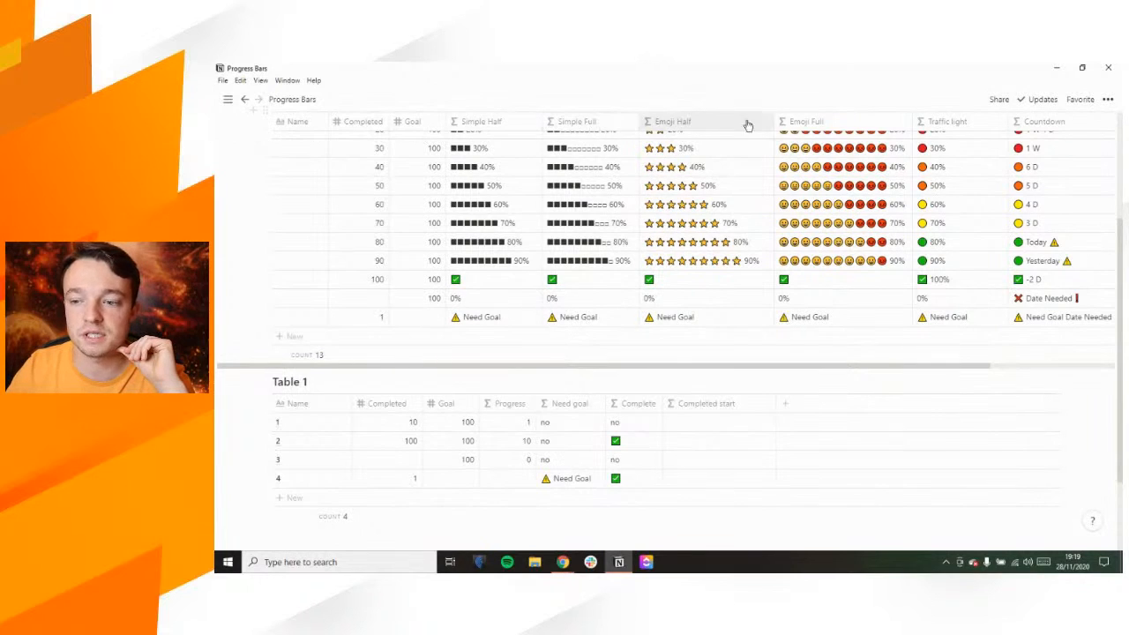
scroll(649, 201, down, 2)
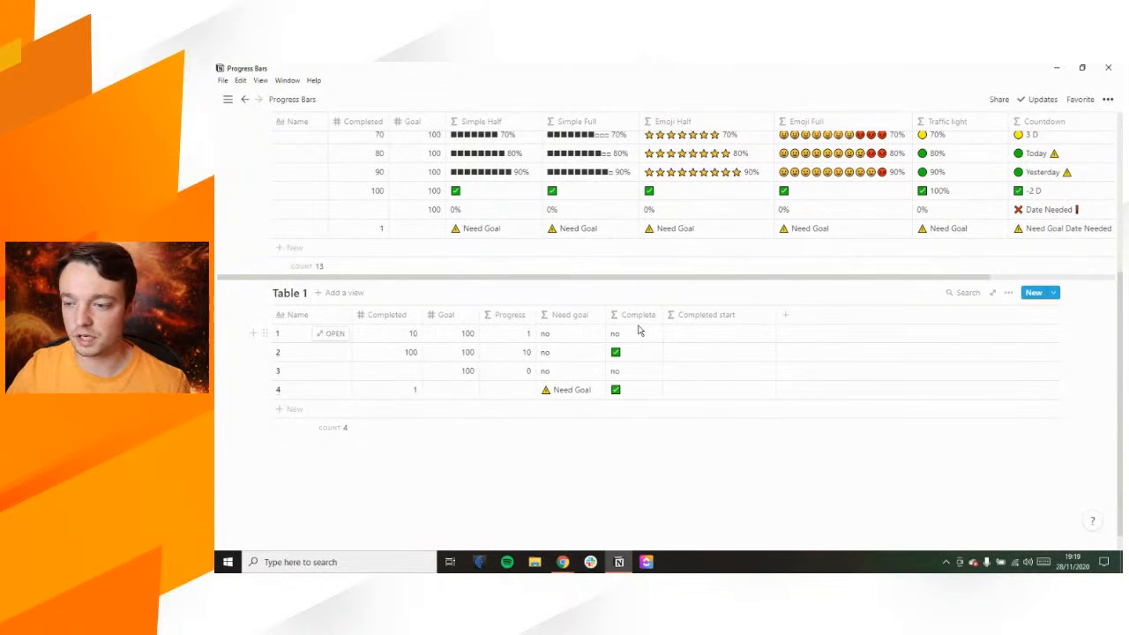
click(705, 338)
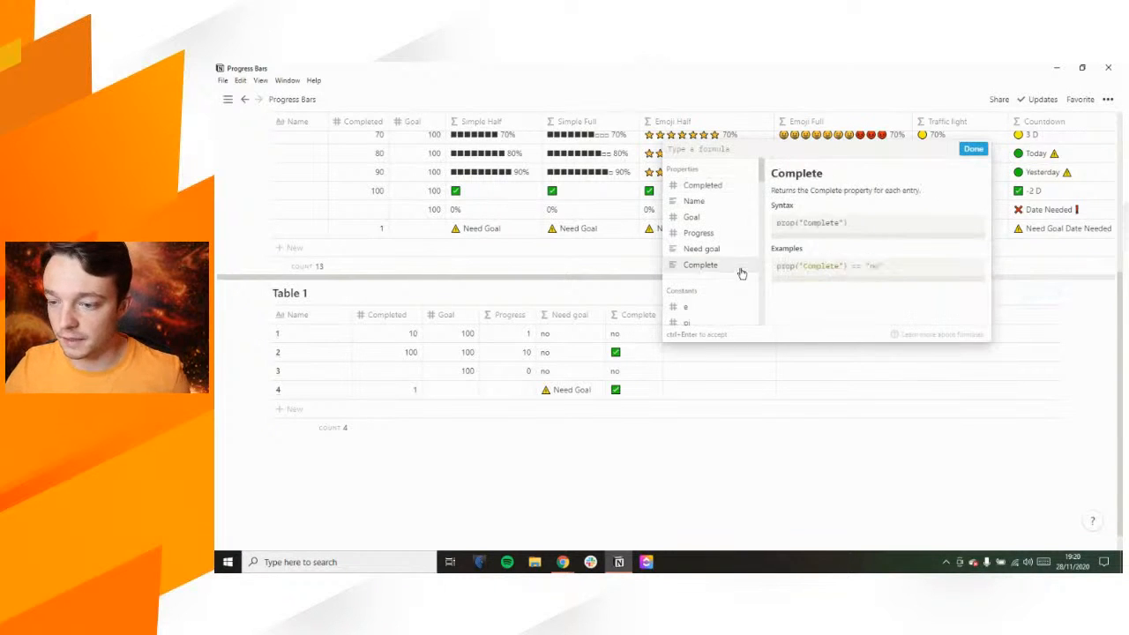
click(719, 188)
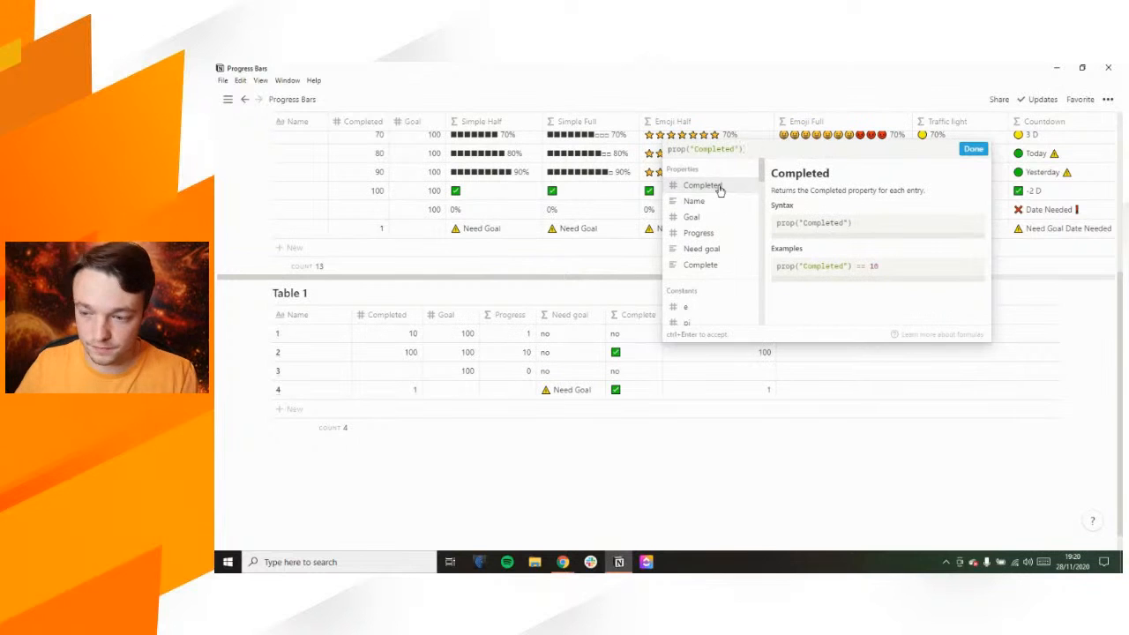
click(668, 149)
text(empty()
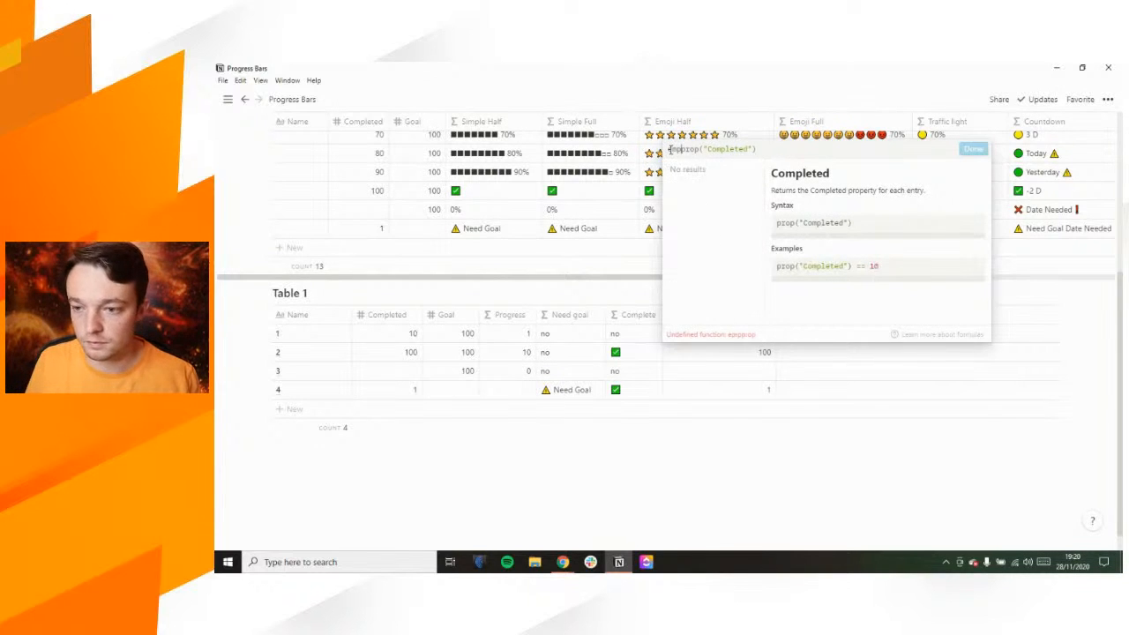
text())?)
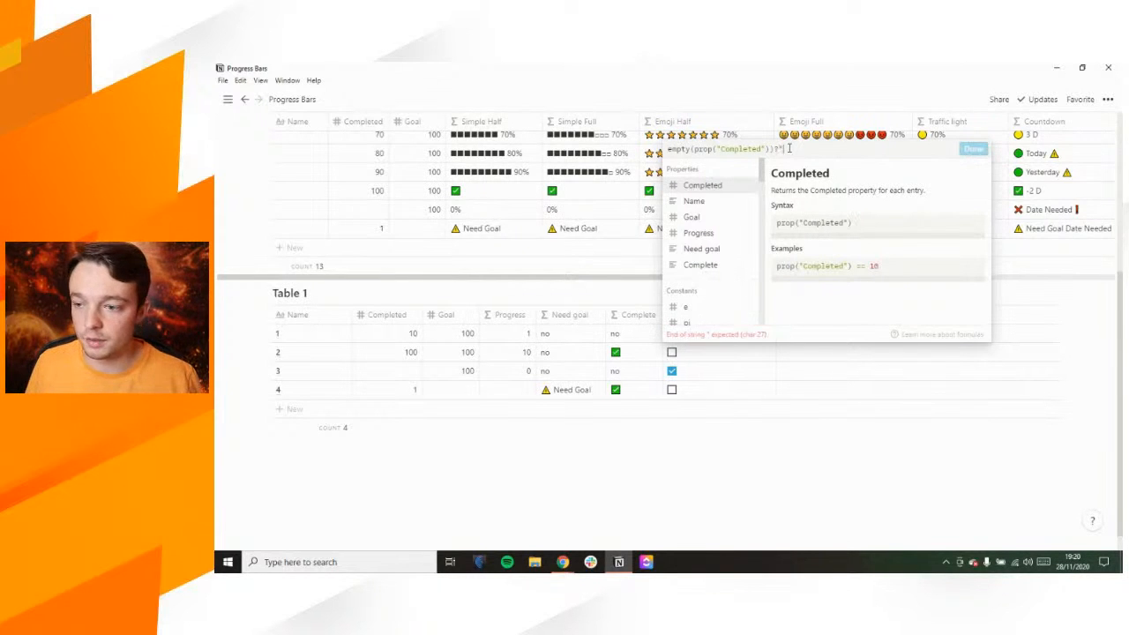
text("0%":"no")
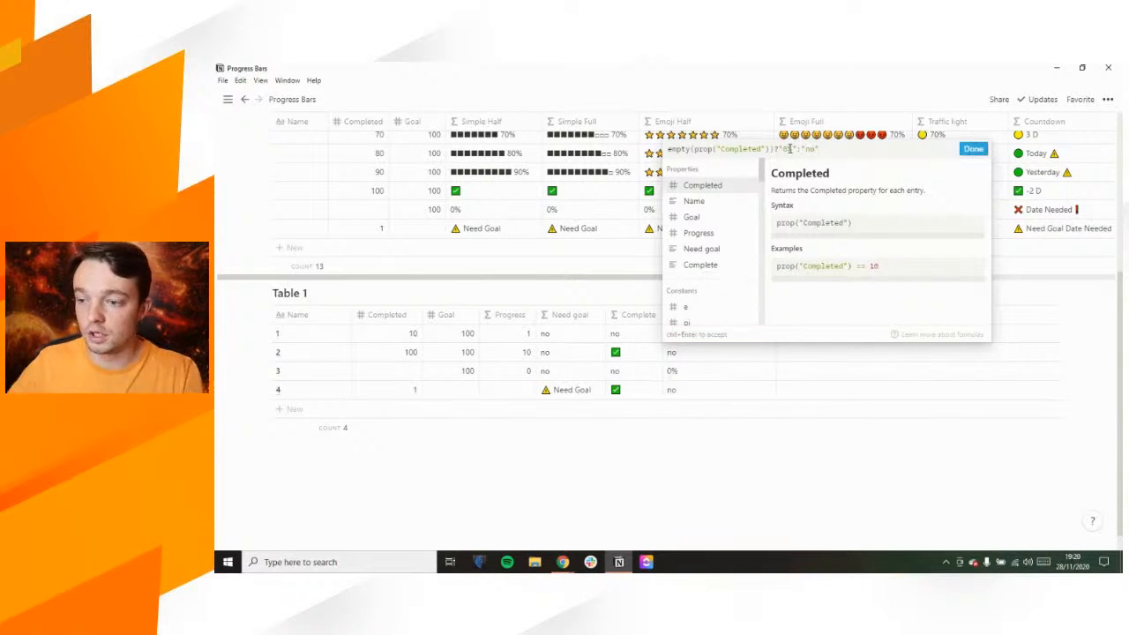
click(972, 149)
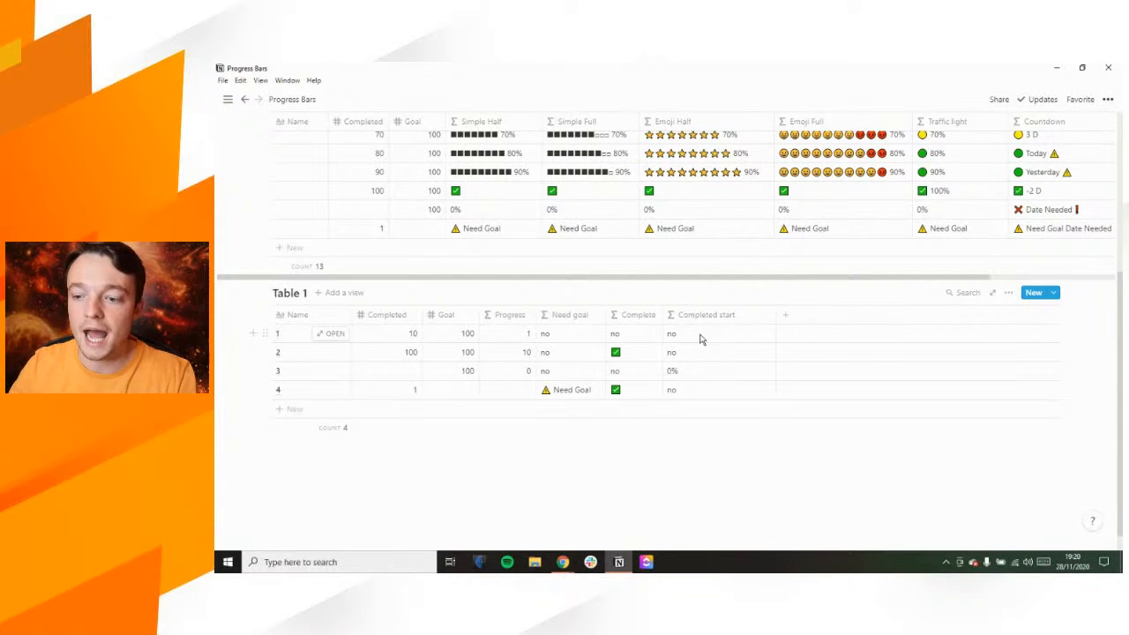
Narrow the Completed start column in Table 1 so it fits closer to its heading
scroll(700, 335, up, 3)
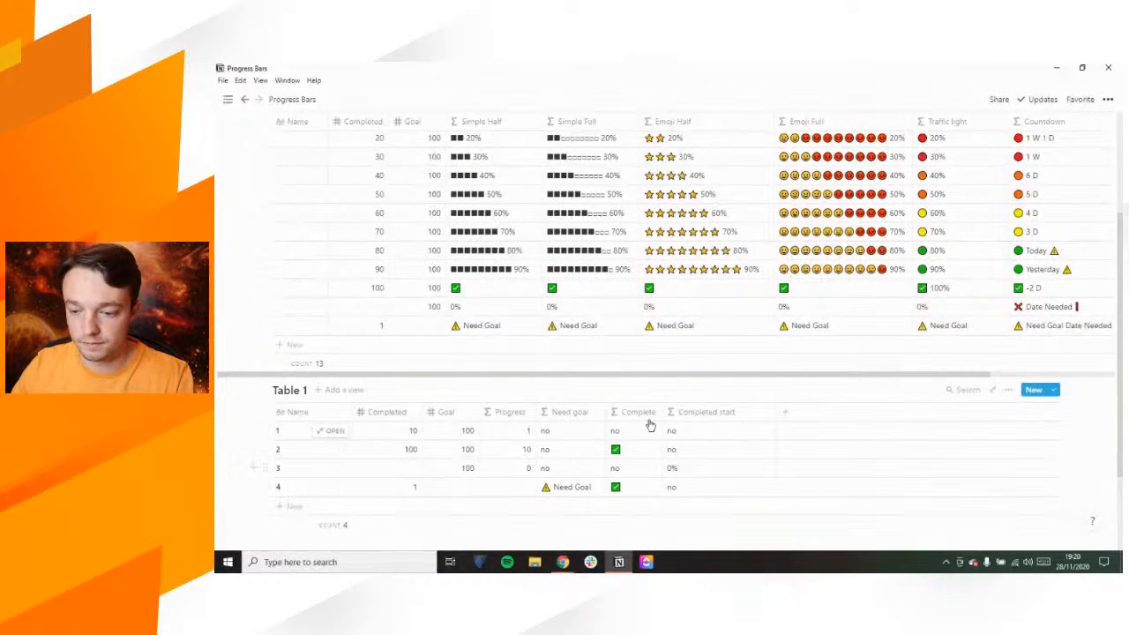
drag(774, 416, 749, 414)
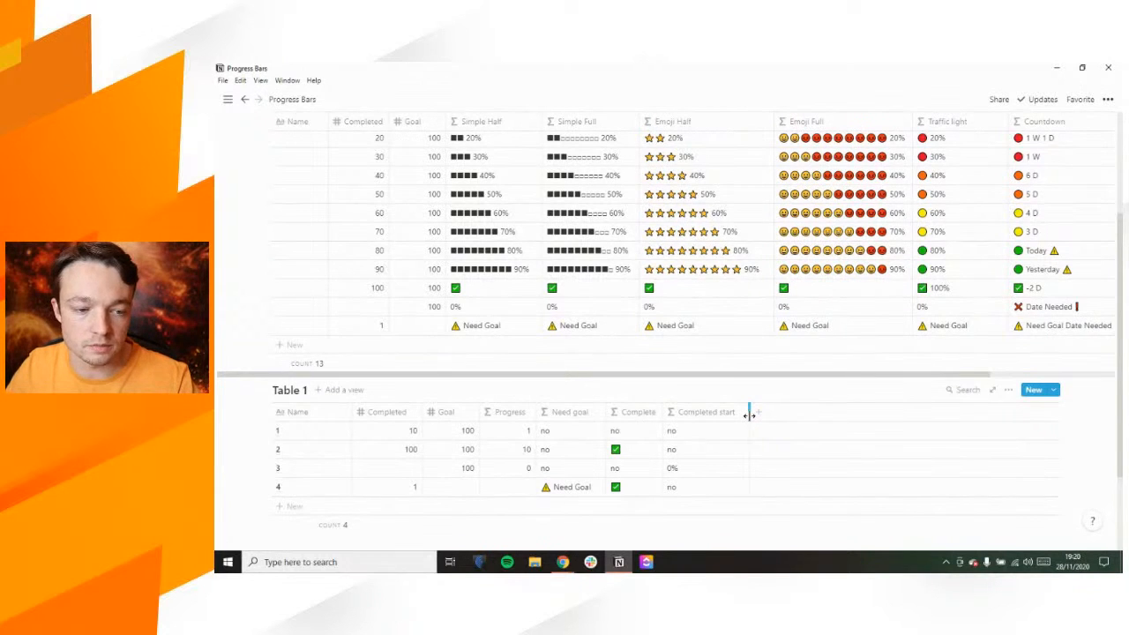
scroll(749, 414, down, 1)
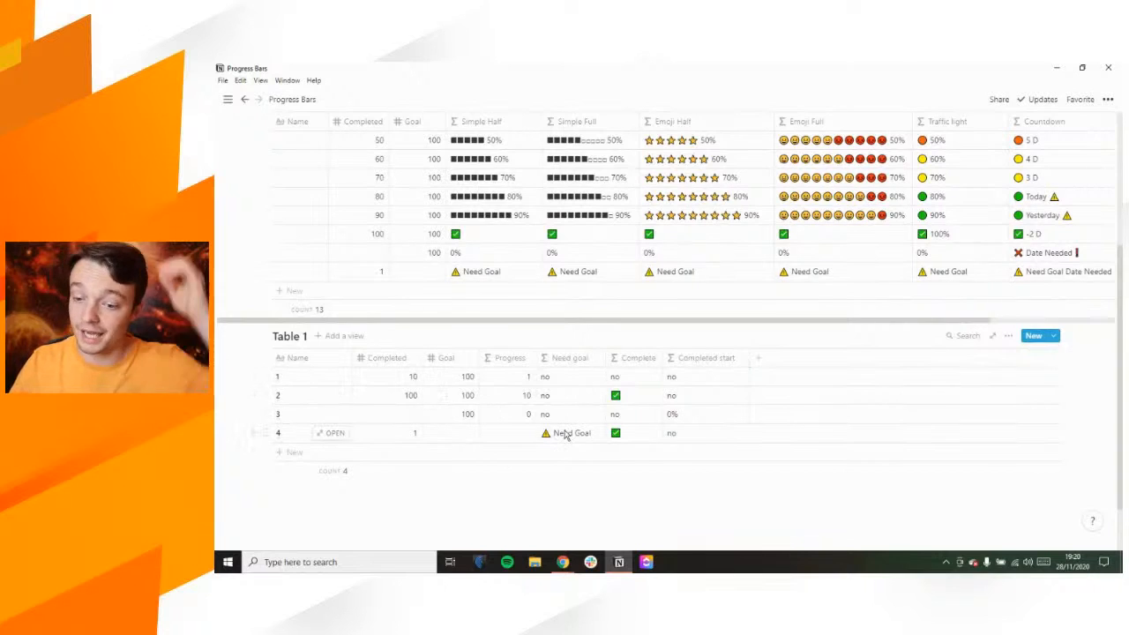
click(407, 377)
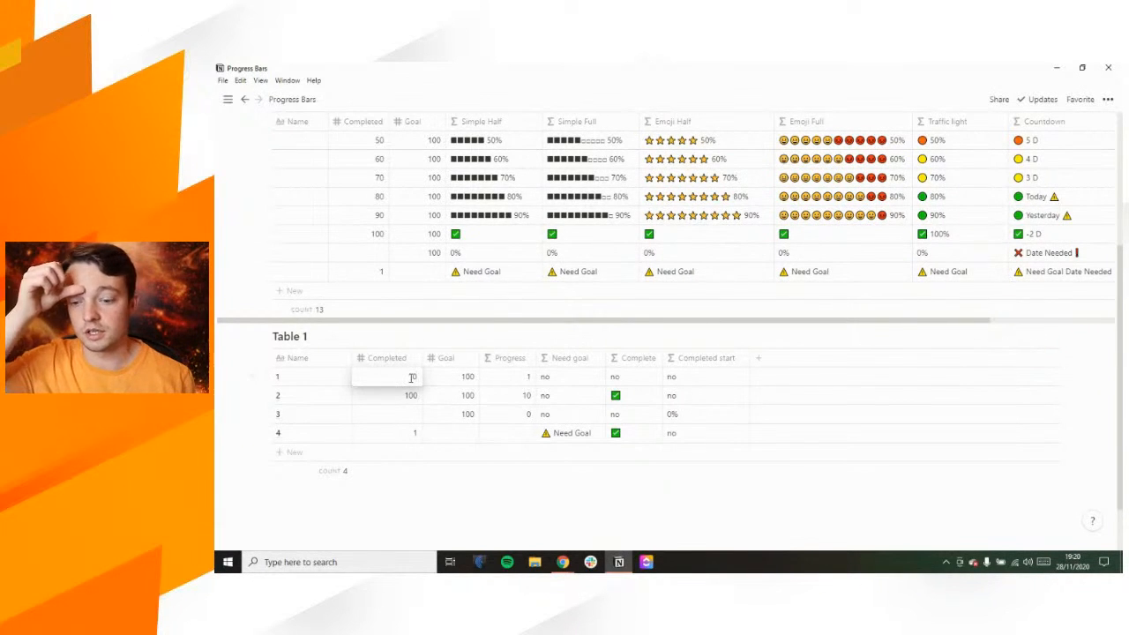
key(Escape)
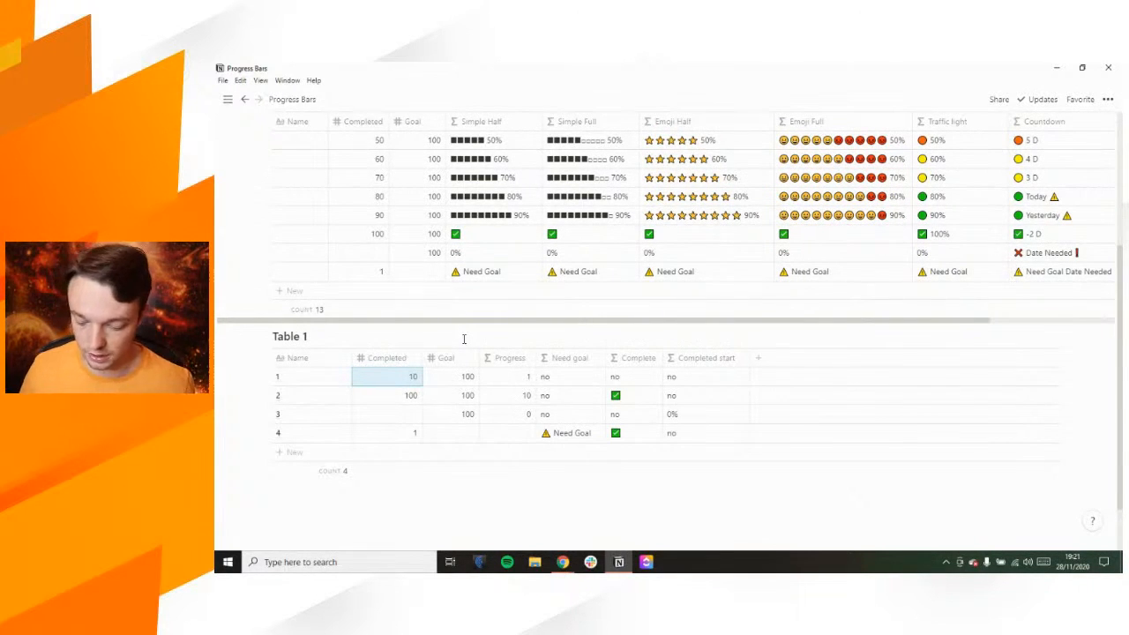
Add another formula column after Completed start in Table 1, keeping its default name and leaving its formula empty
key(ctrl+plus)
key(ctrl+plus)
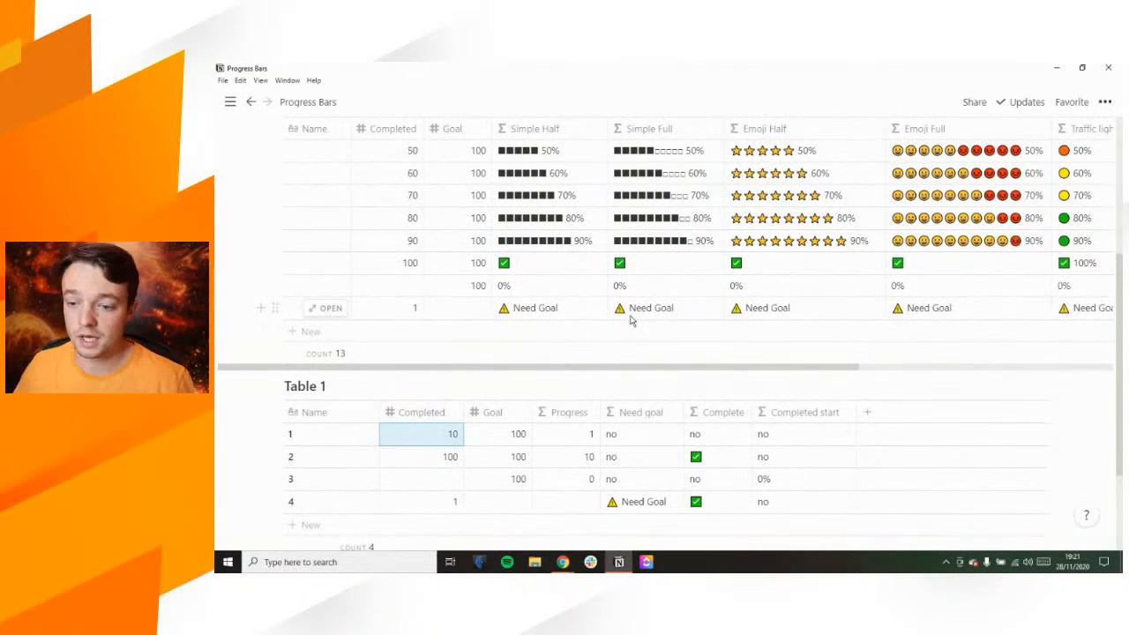
scroll(631, 321, down, 2)
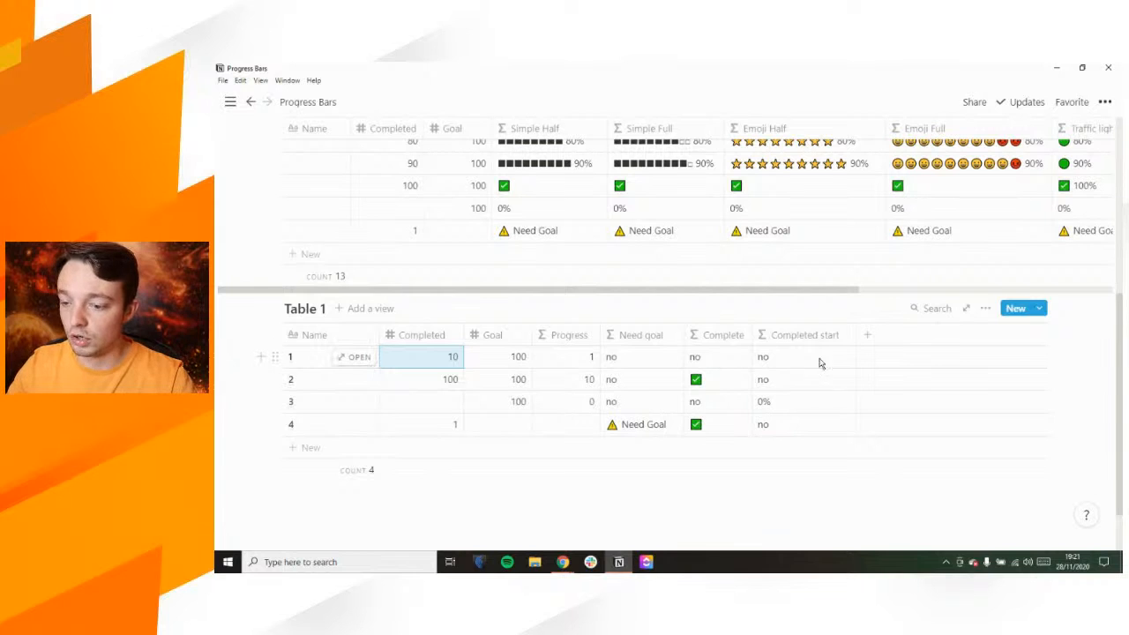
click(867, 335)
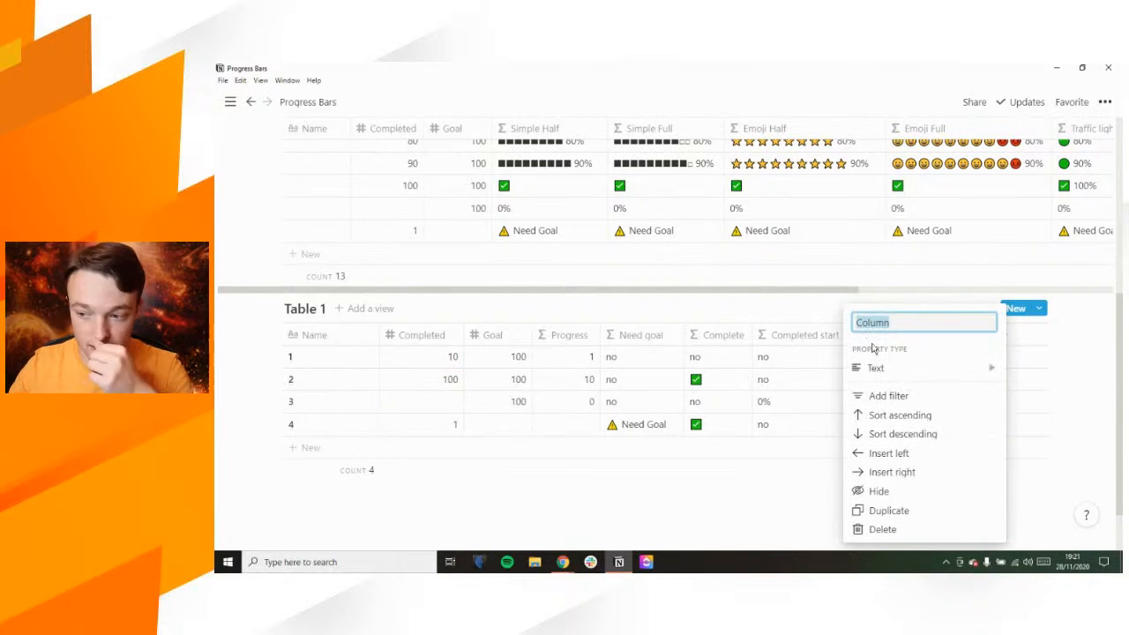
click(861, 370)
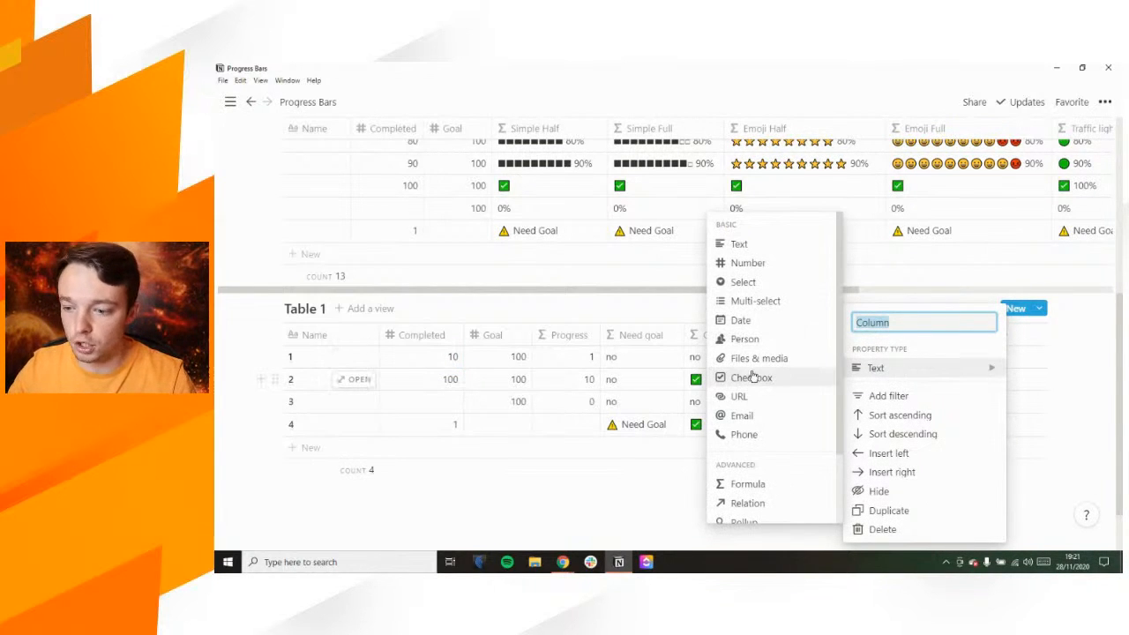
click(752, 483)
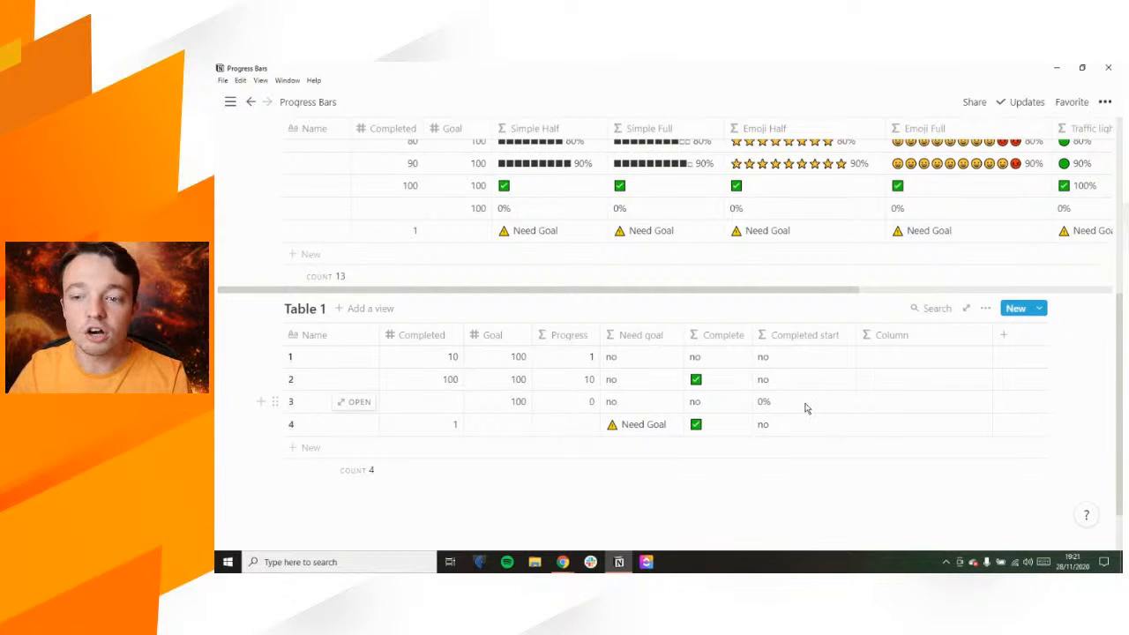
click(907, 359)
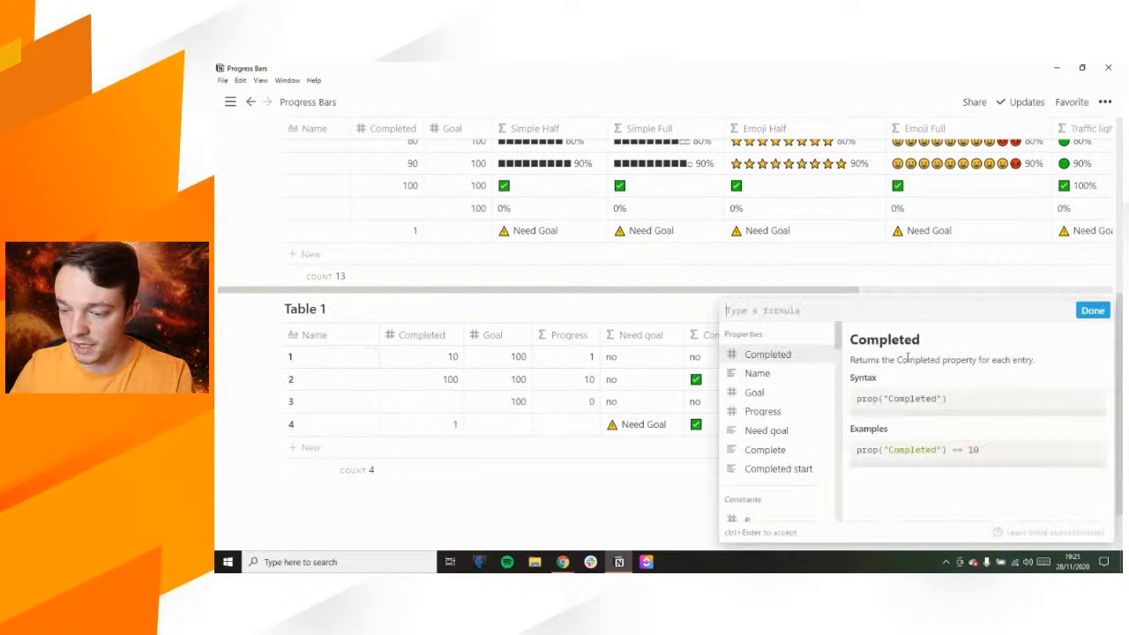
key(Escape)
Examine the three opening conditions of the Simple Half formula, from the empty Completed test through the ✅ result
scroll(549, 265, up, 2)
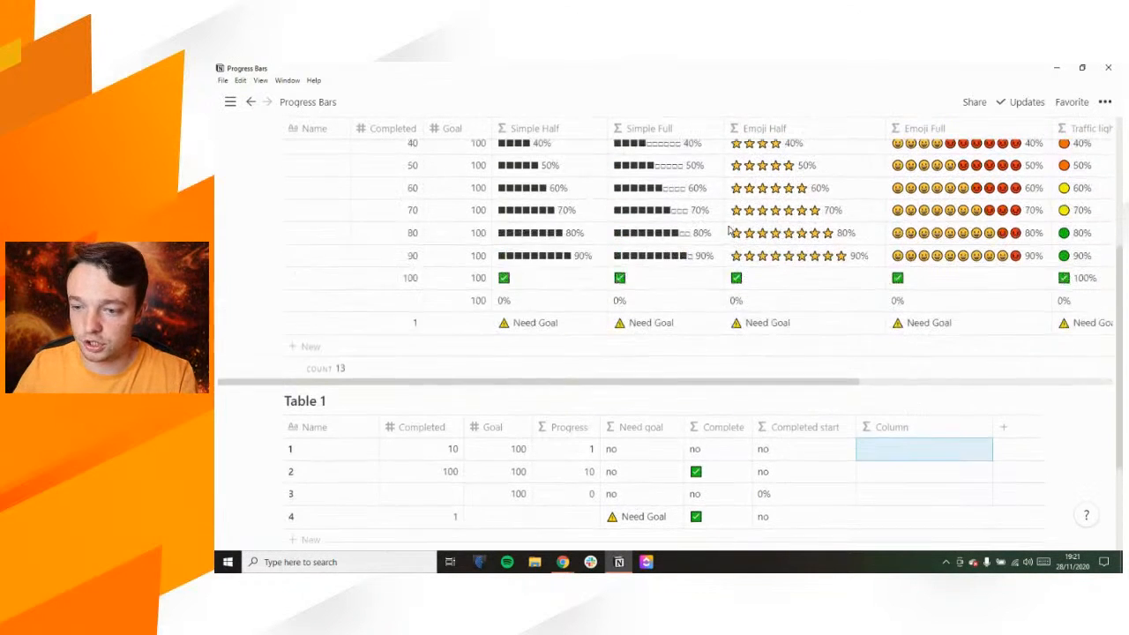
click(548, 265)
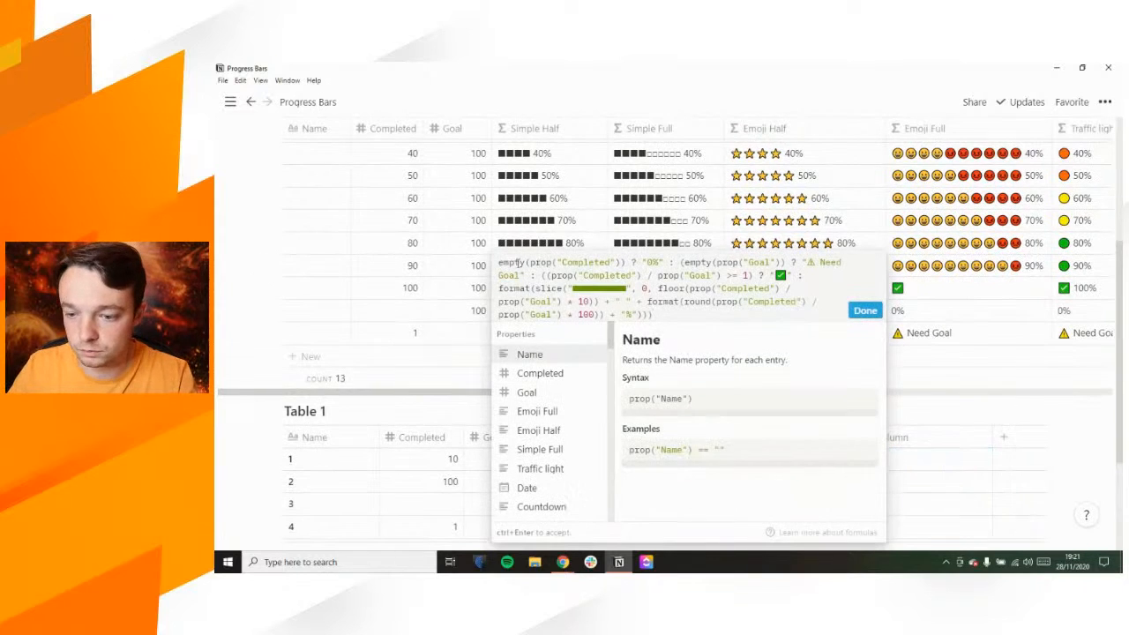
drag(497, 263, 786, 276)
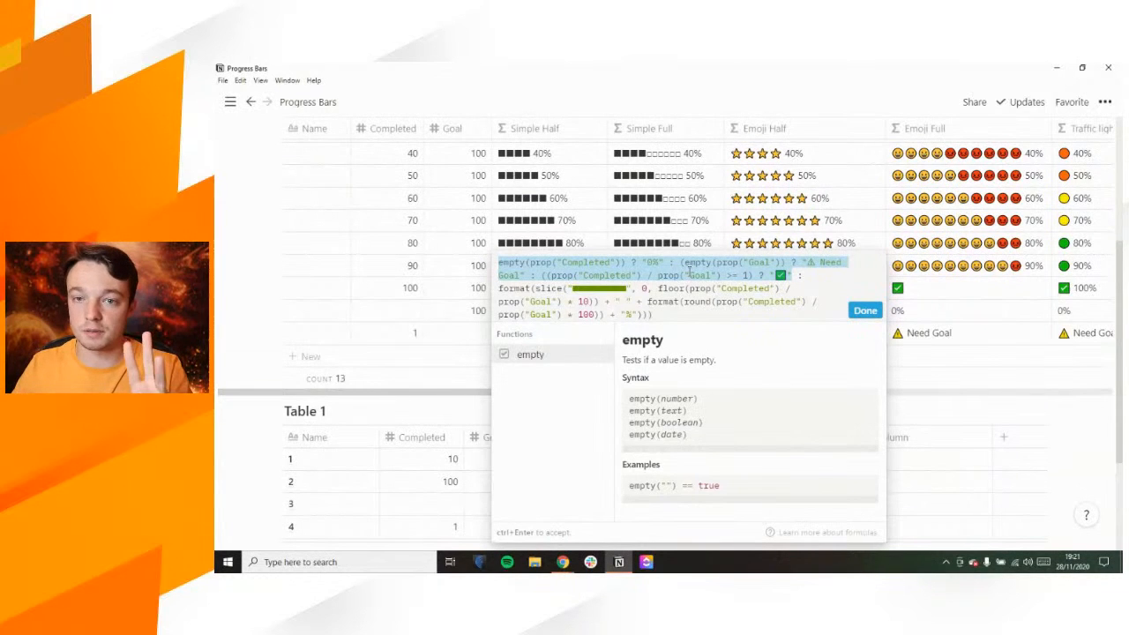
click(726, 202)
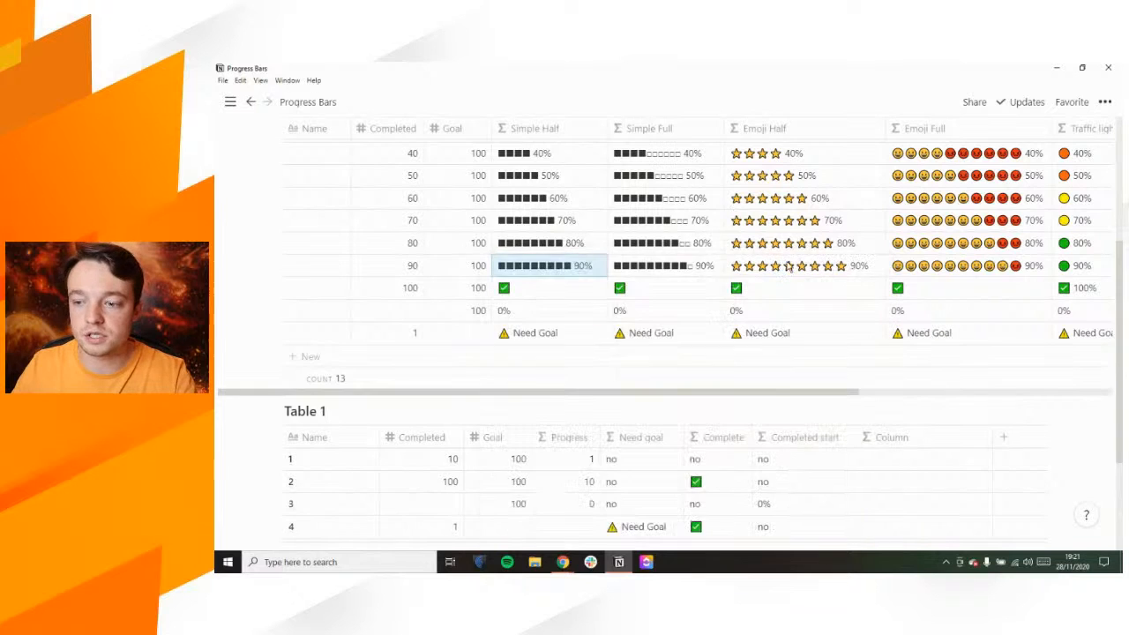
Copy the Complete column's formula, (prop("Completed") / prop("Goal") >= 1) ? "✅" : "no", into the empty formula of Column in Table 1 and save it
scroll(795, 267, down, 3)
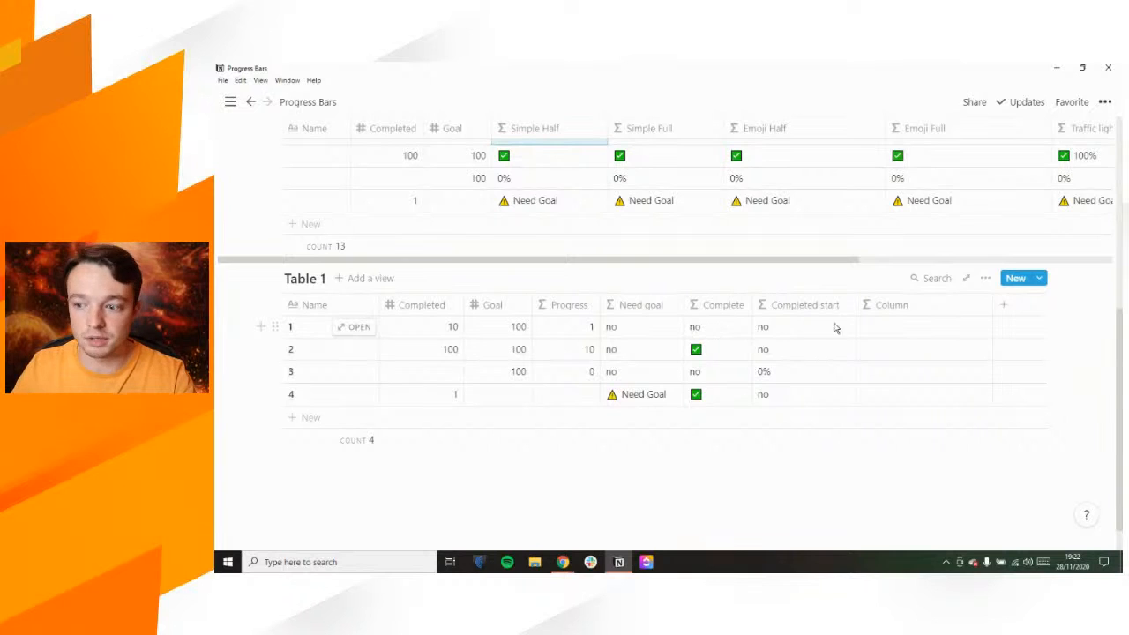
click(723, 329)
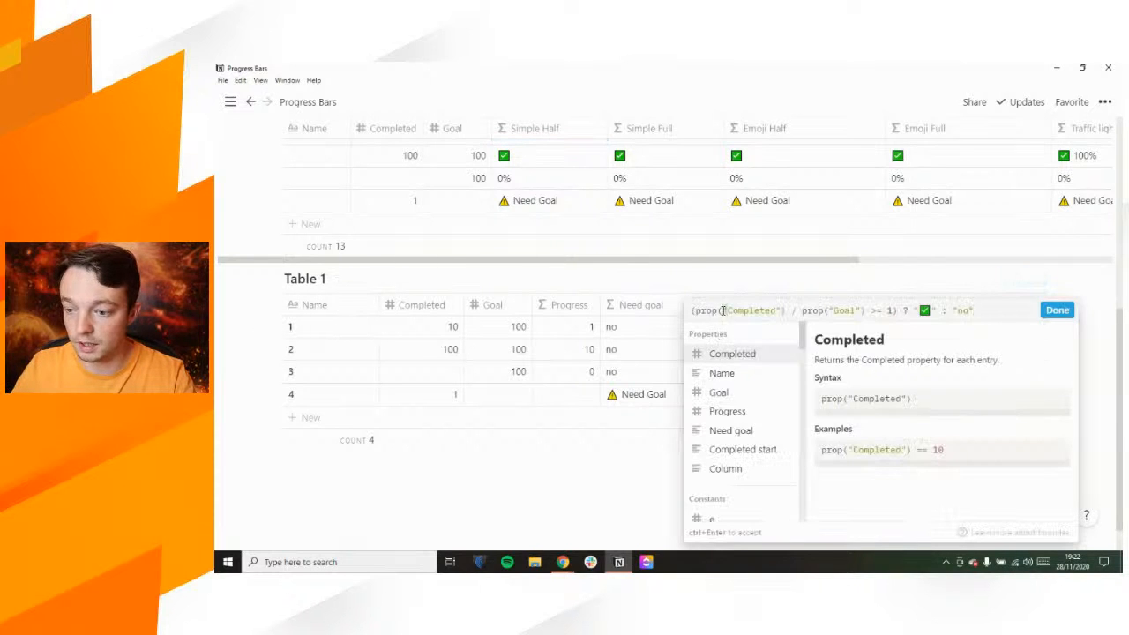
key(ctrl+a)
key(ctrl+c)
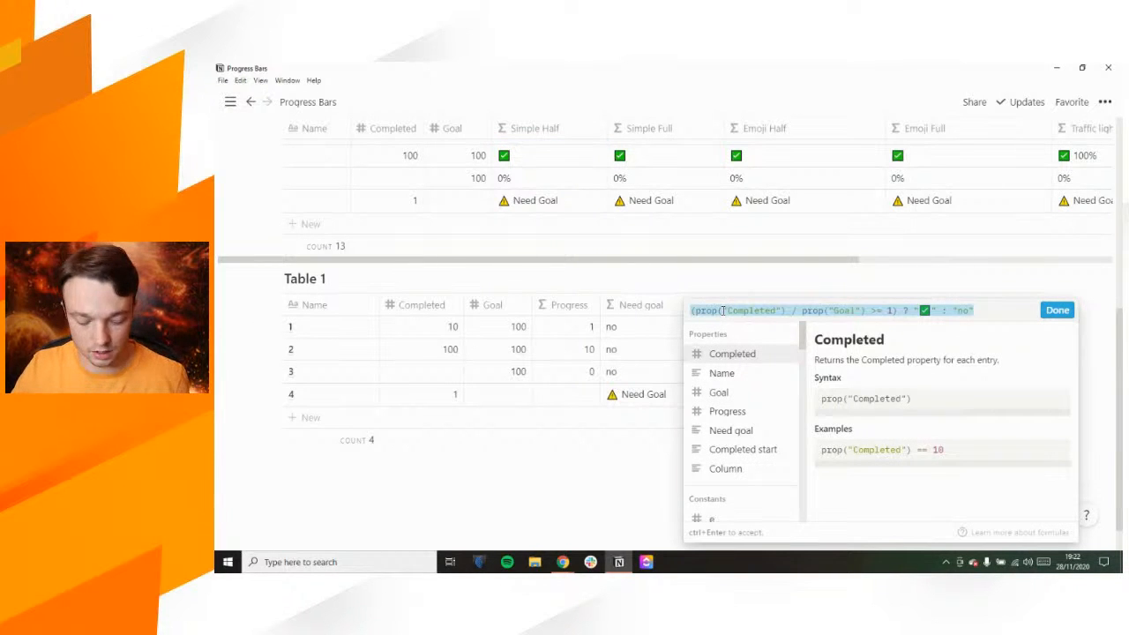
click(650, 311)
click(911, 330)
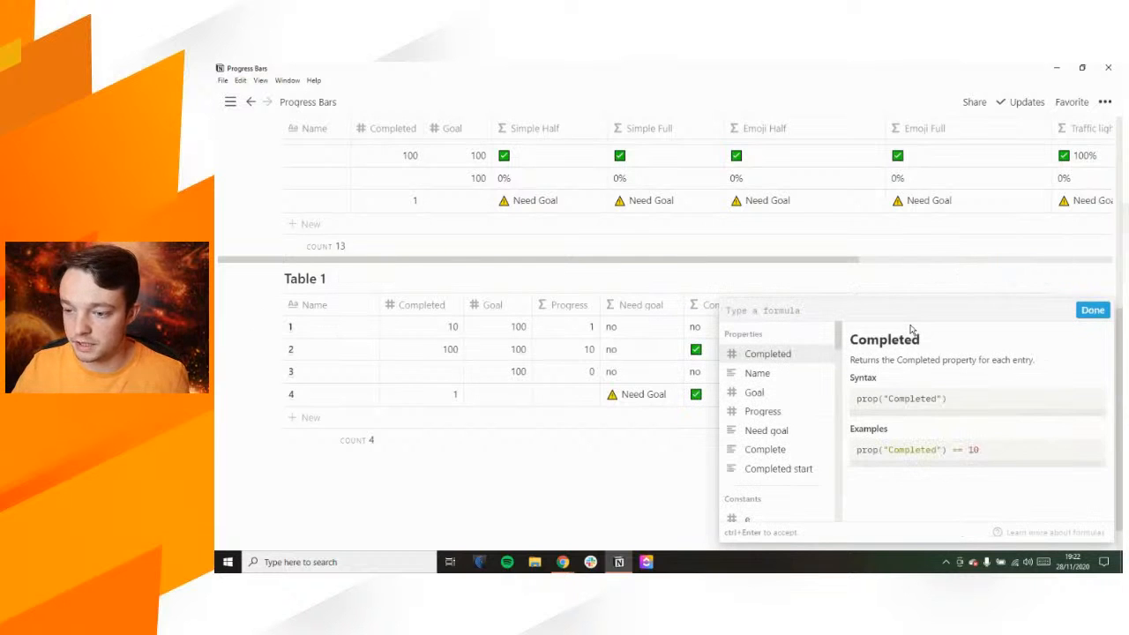
key(ctrl+v)
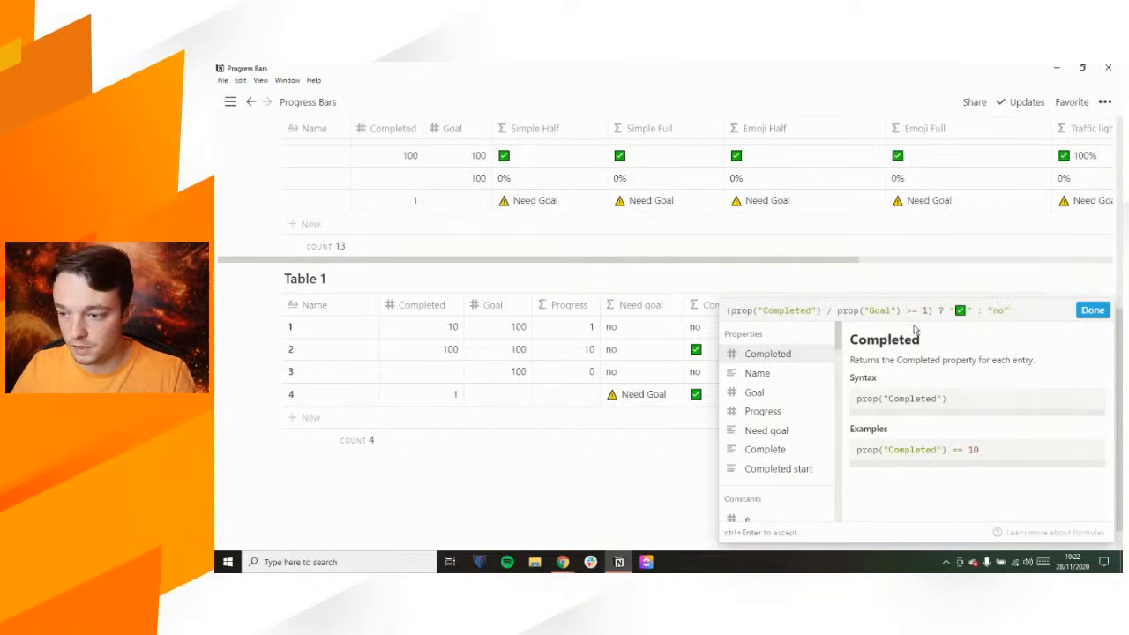
click(1090, 311)
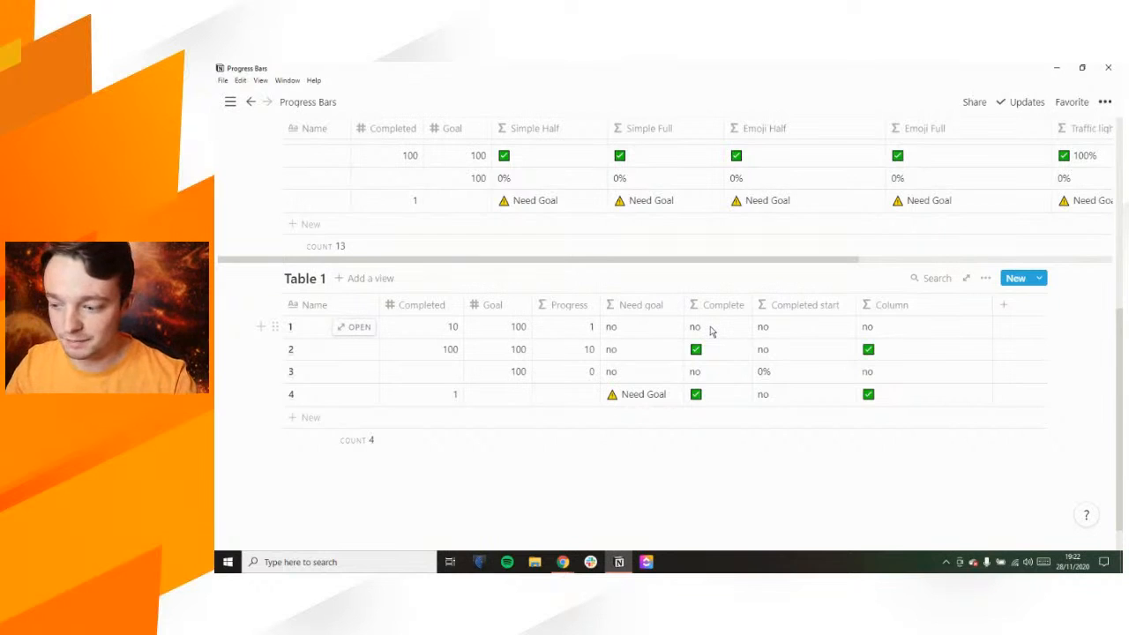
click(888, 332)
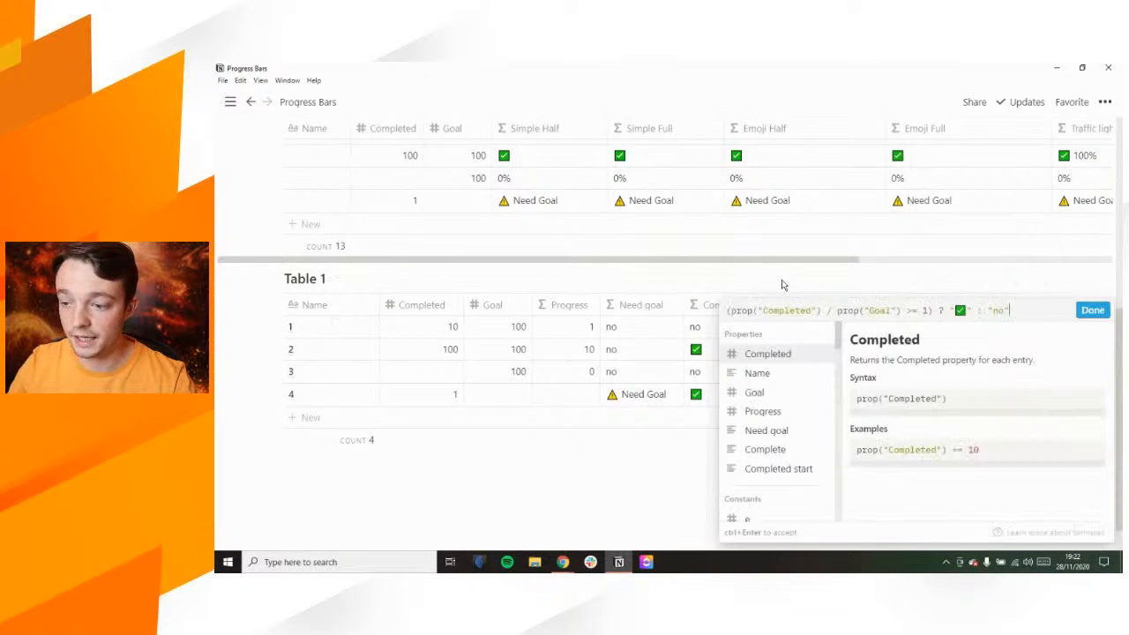
key(Escape)
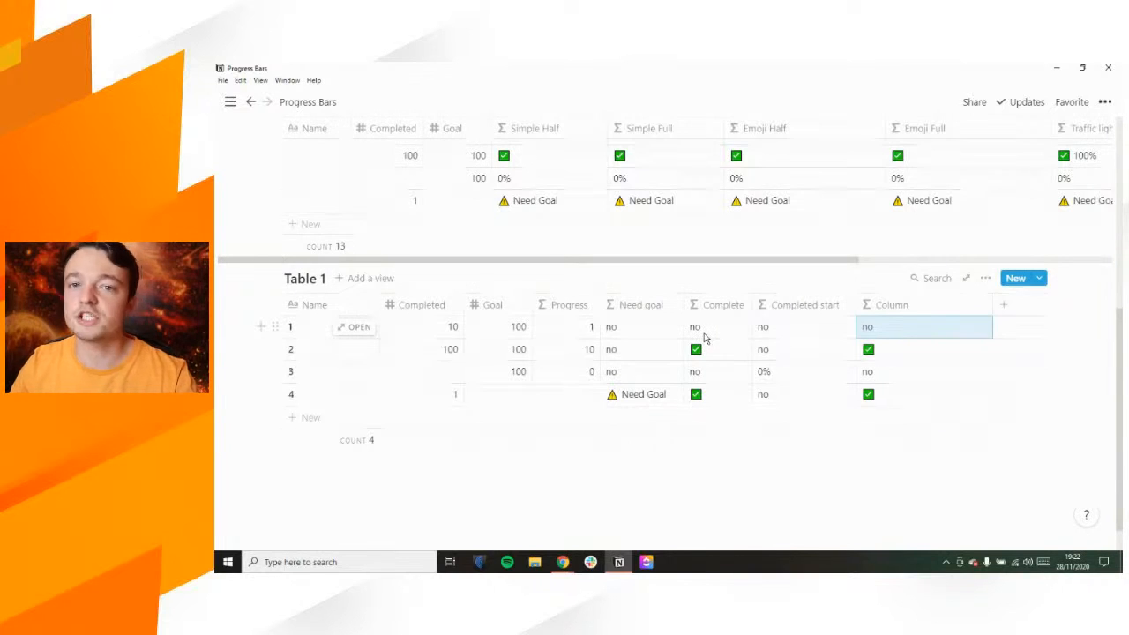
Replace the "no" result in Column's formula with the copied Need goal formula, empty(prop("Goal")) ? "⚠ Need Goal" : "no", and save it
click(625, 335)
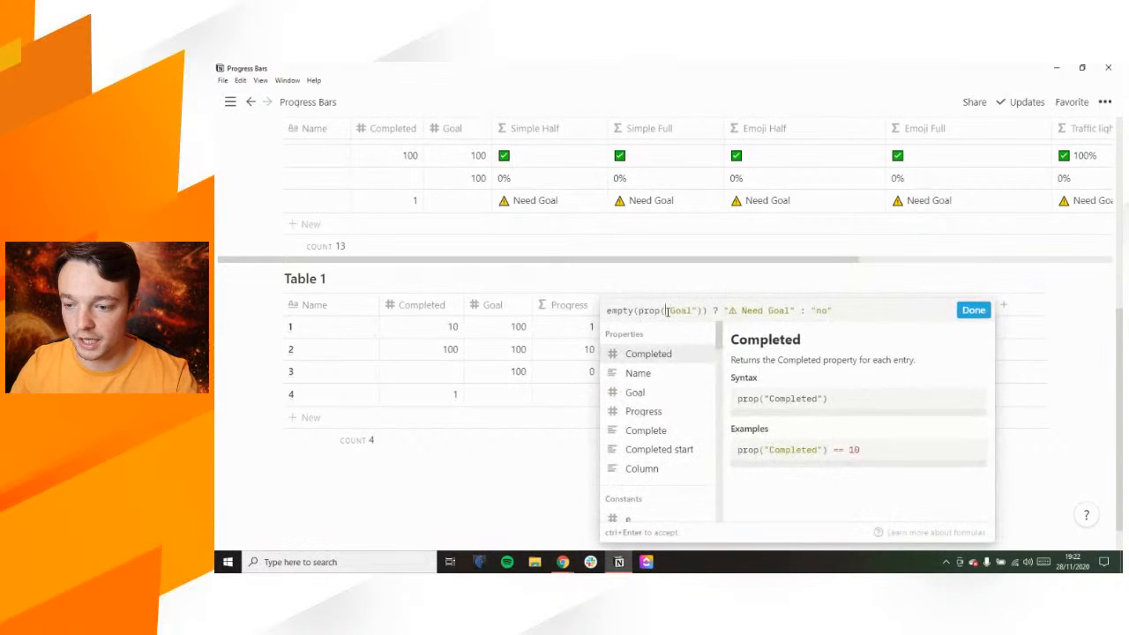
key(ctrl+a)
key(ctrl+c)
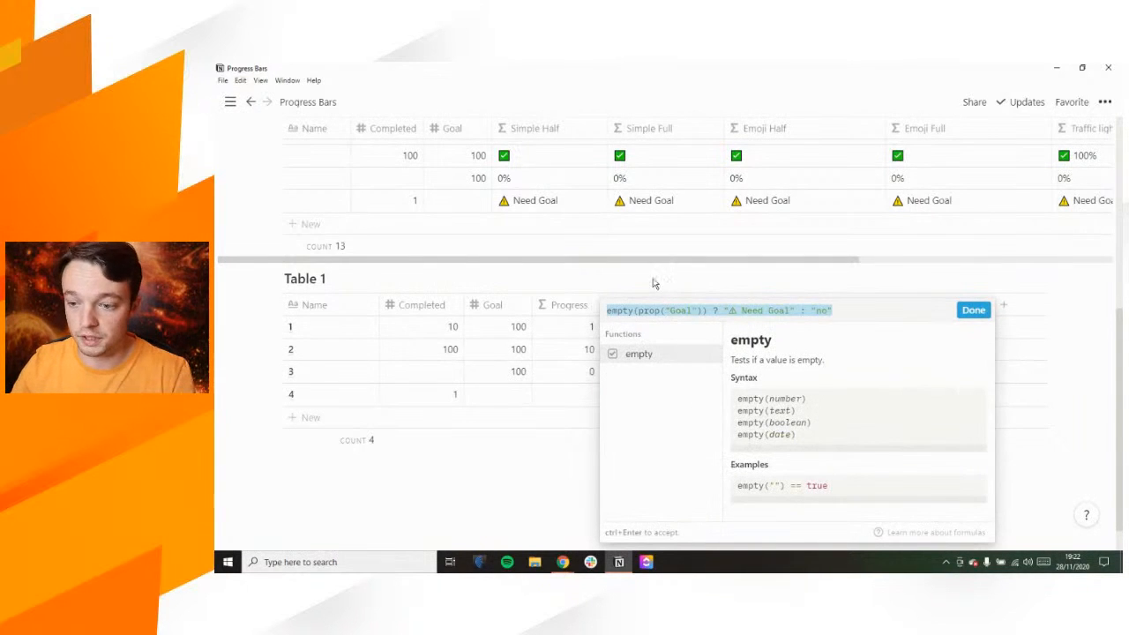
click(652, 285)
click(925, 334)
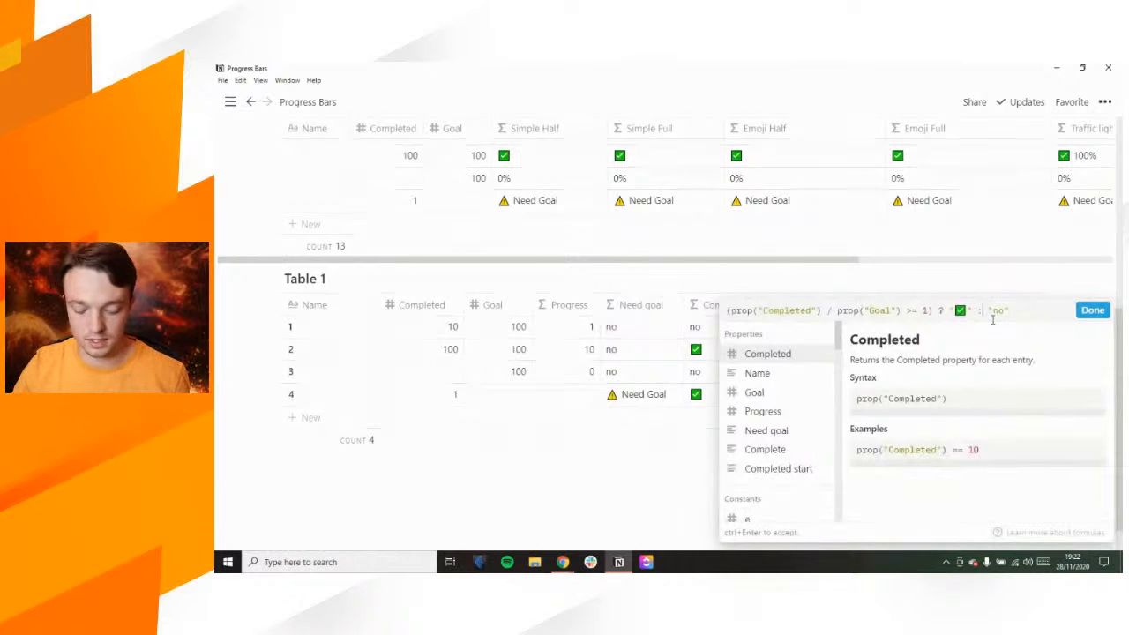
key(ctrl+v)
key(BackSpace)
key(BackSpace)
key(BackSpace)
key(BackSpace)
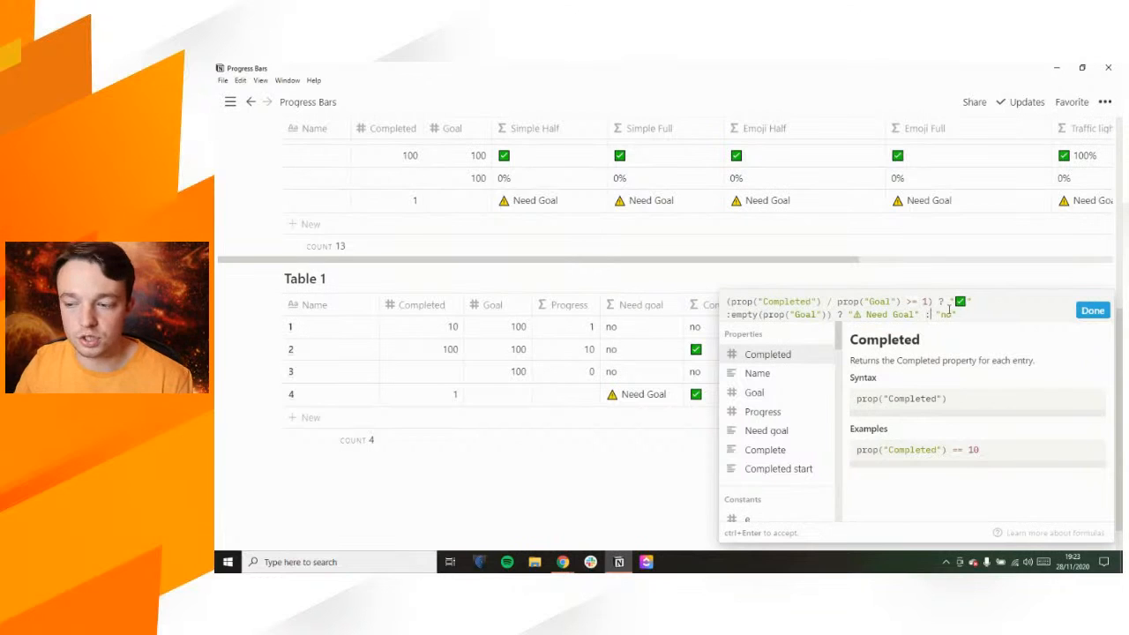
click(1090, 312)
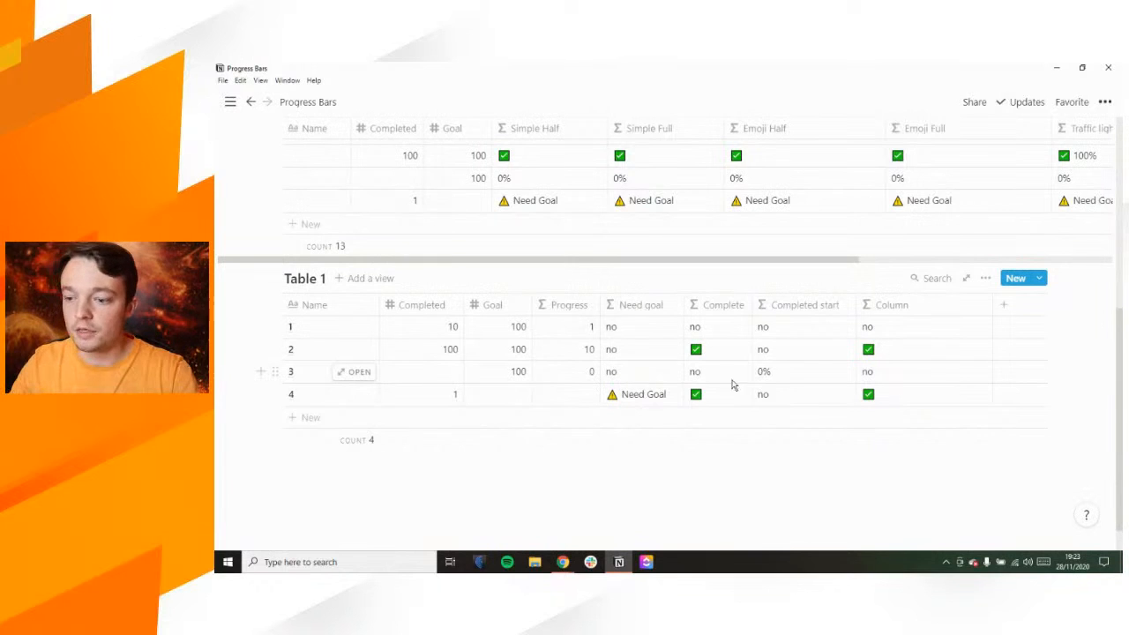
Replace the final "no" in Column's formula with the copied Completed start formula, empty(prop("Completed")) ? "0%" : "no", and save it
click(785, 377)
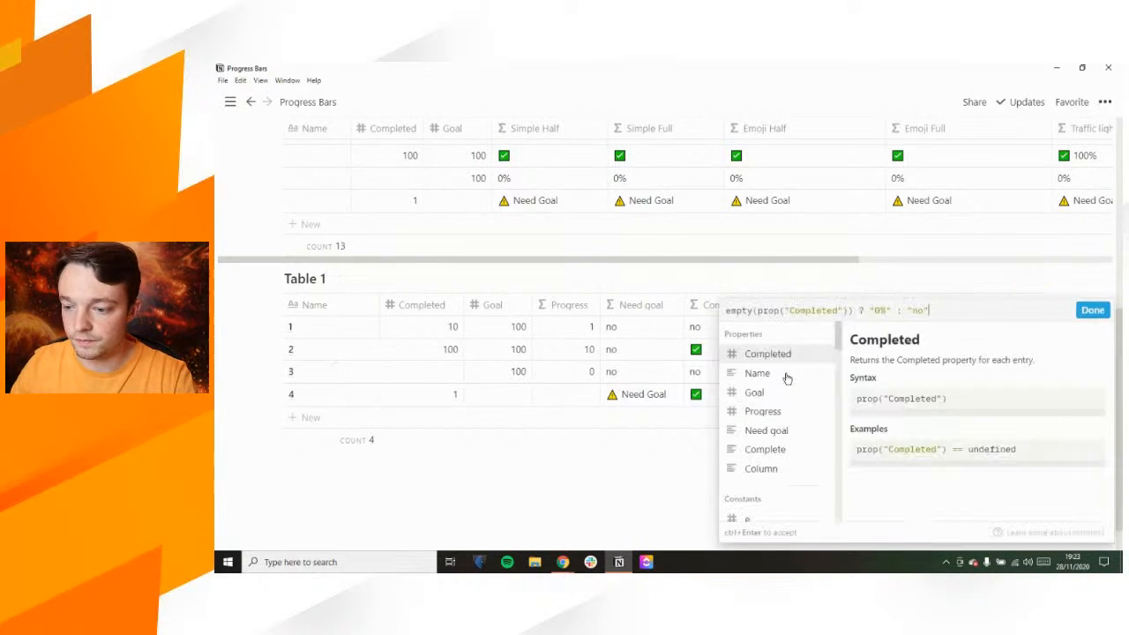
triple_click(803, 310)
key(ctrl+c)
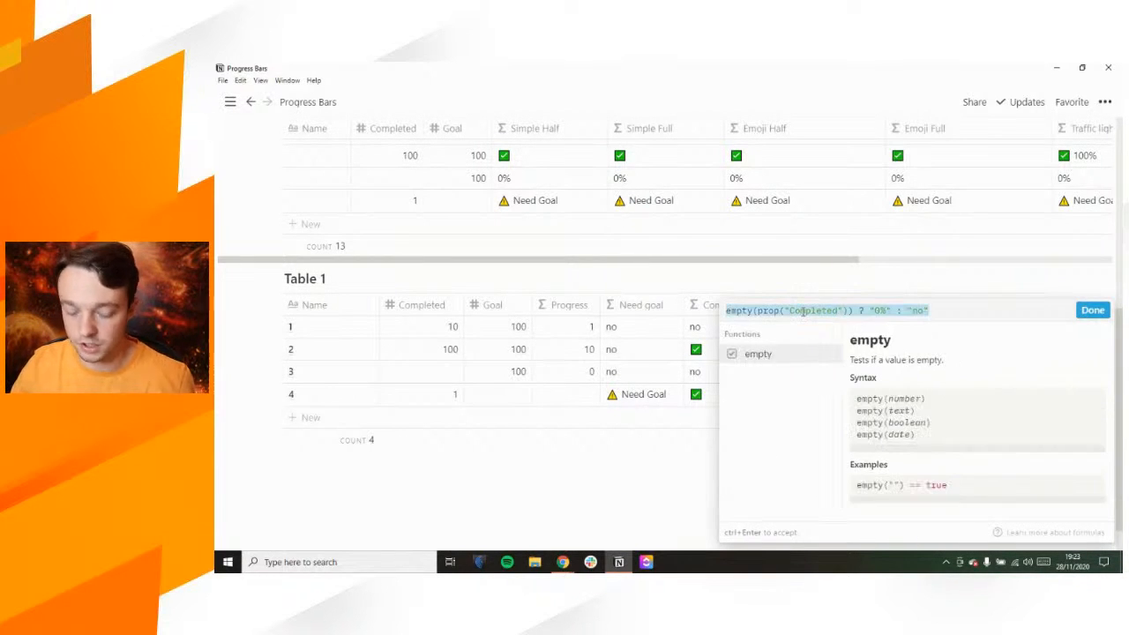
key(Escape)
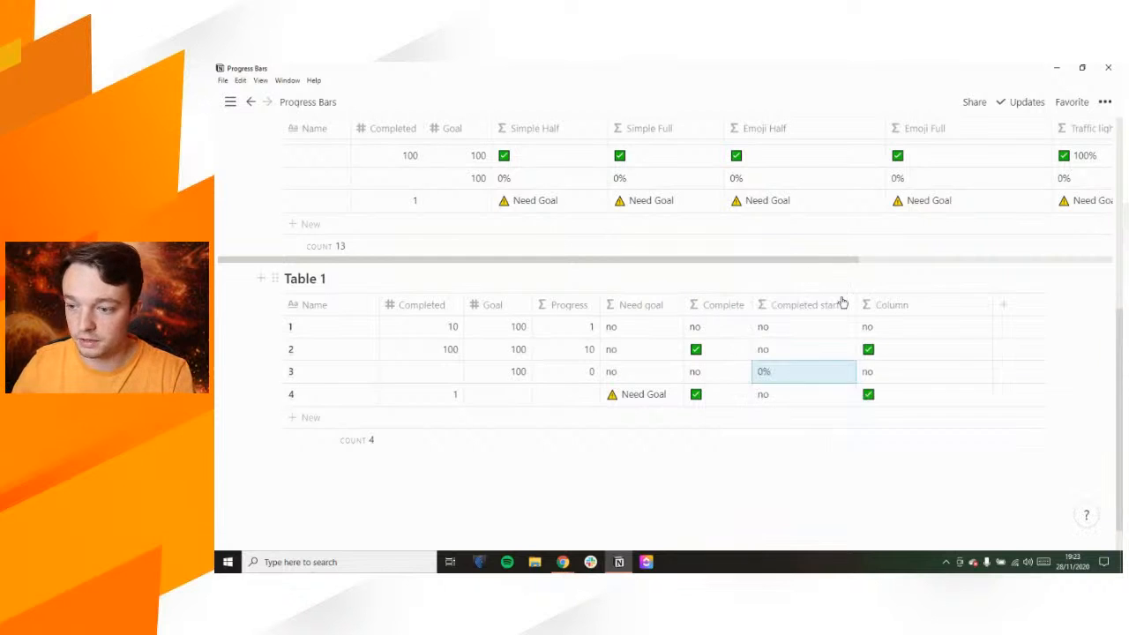
click(882, 328)
click(927, 315)
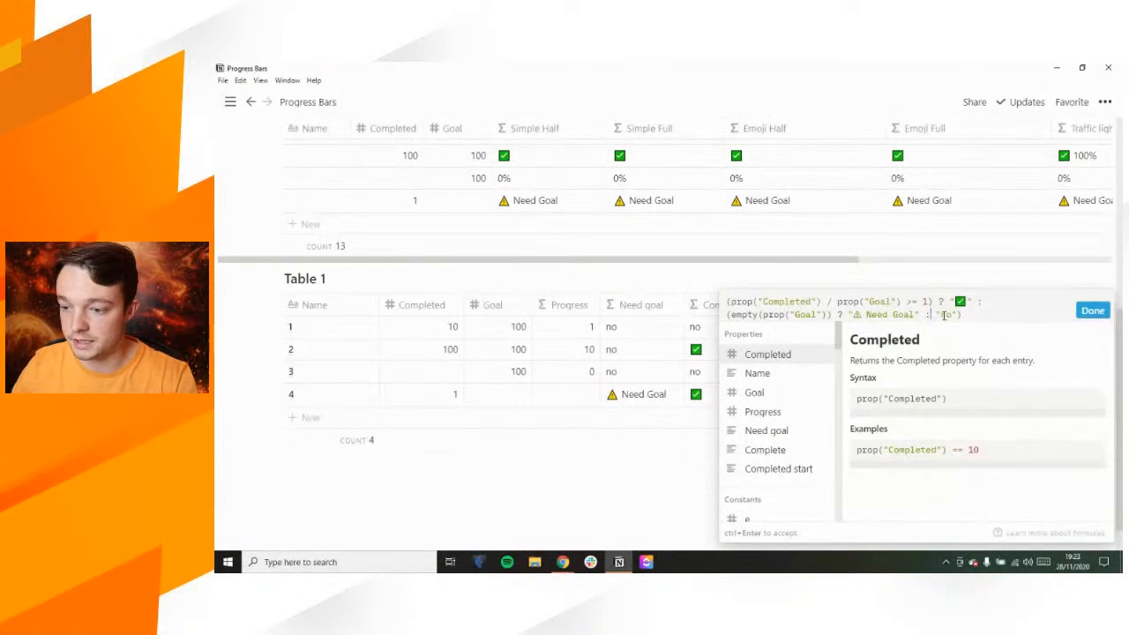
key(ctrl+v)
key(BackSpace)
key(BackSpace)
key(BackSpace)
key(BackSpace)
key(BackSpace)
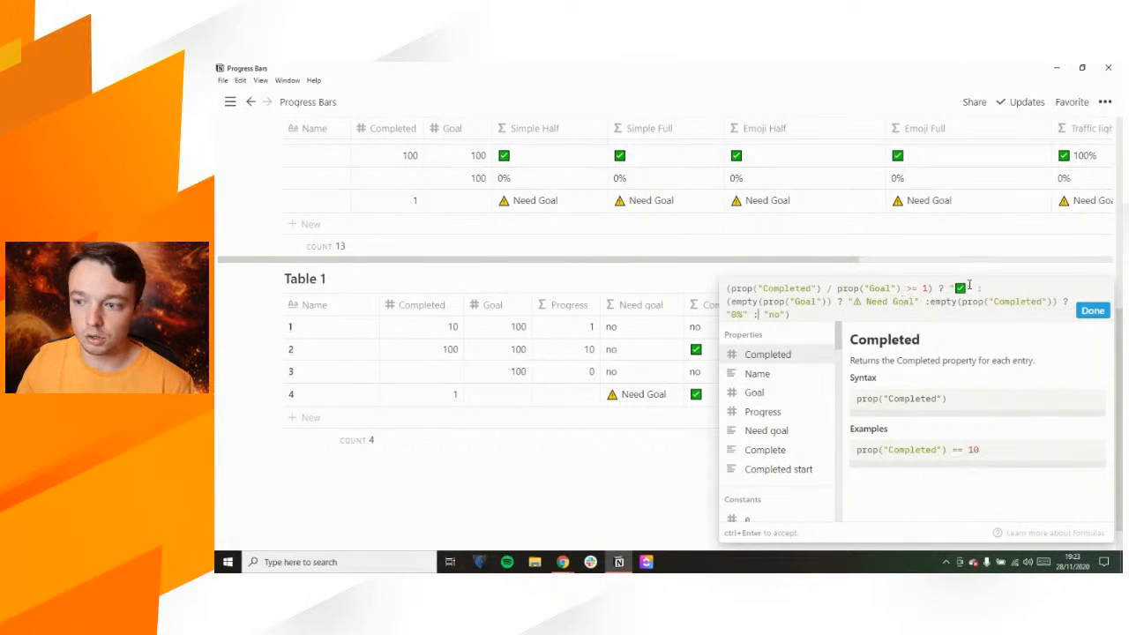
click(1093, 311)
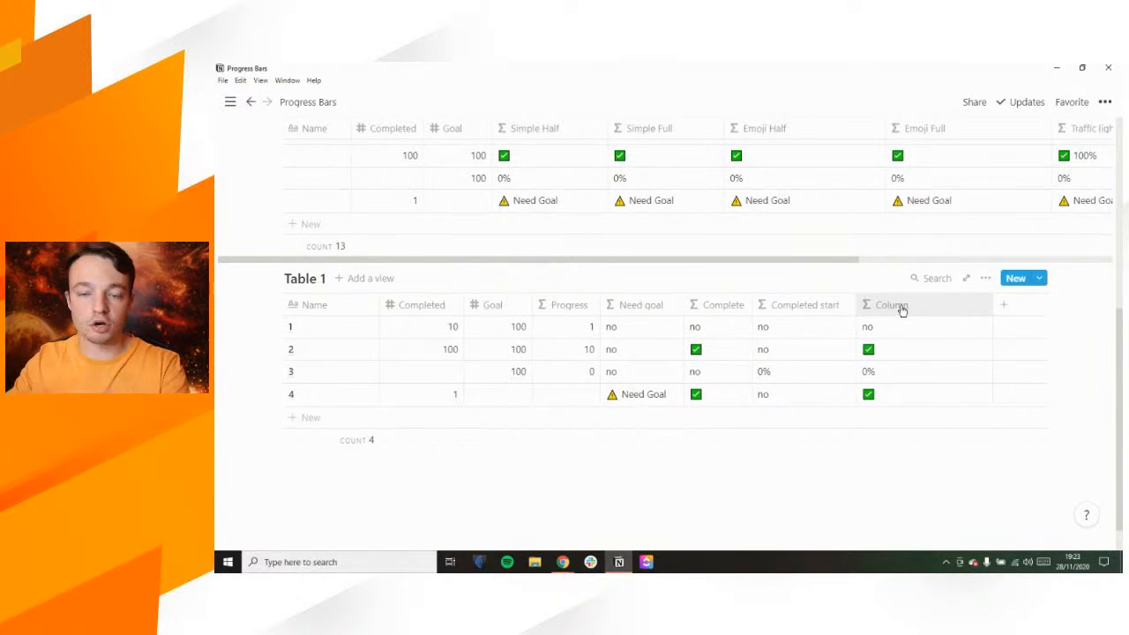
Rename the combined formula column in Table 1 from Column to Start
scroll(605, 176, up, 5)
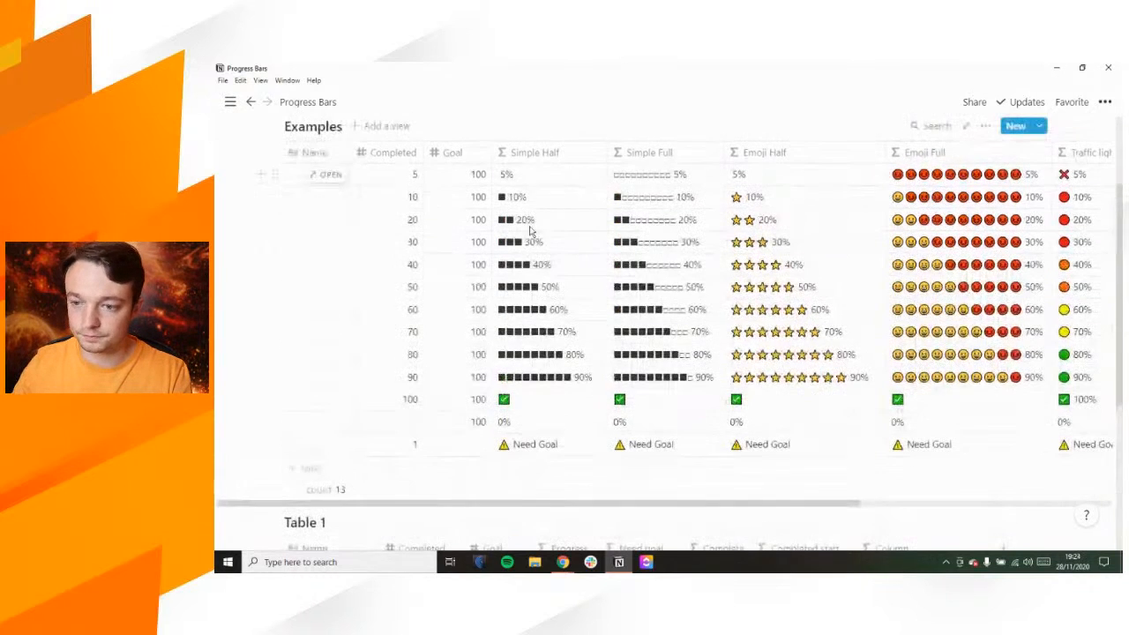
scroll(916, 300, down, 5)
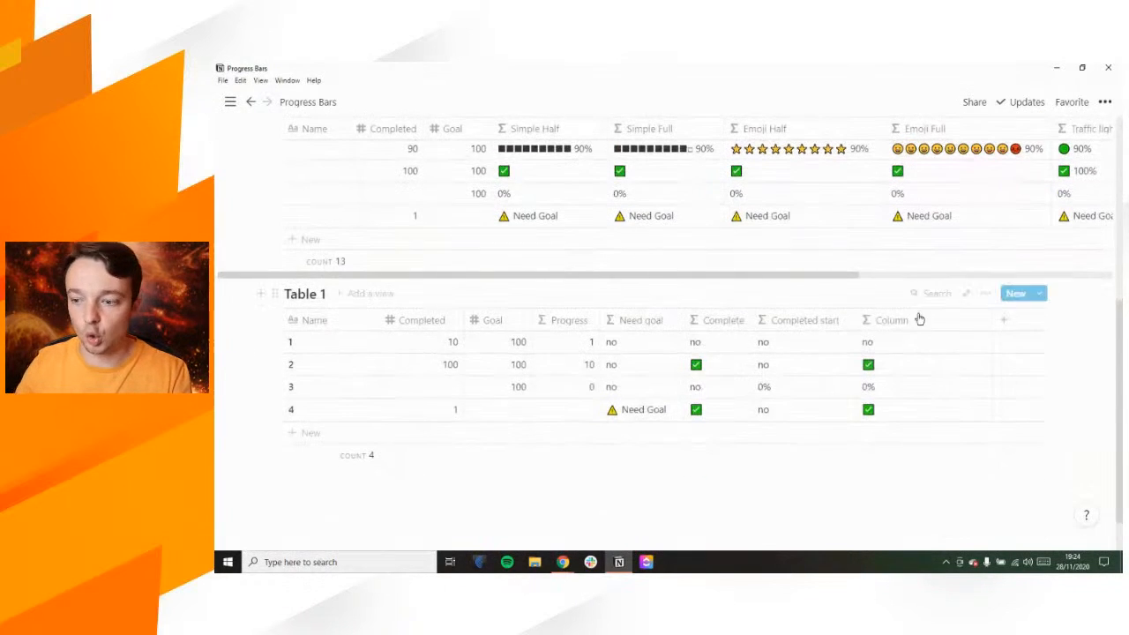
click(917, 321)
text(Start)
key(Return)
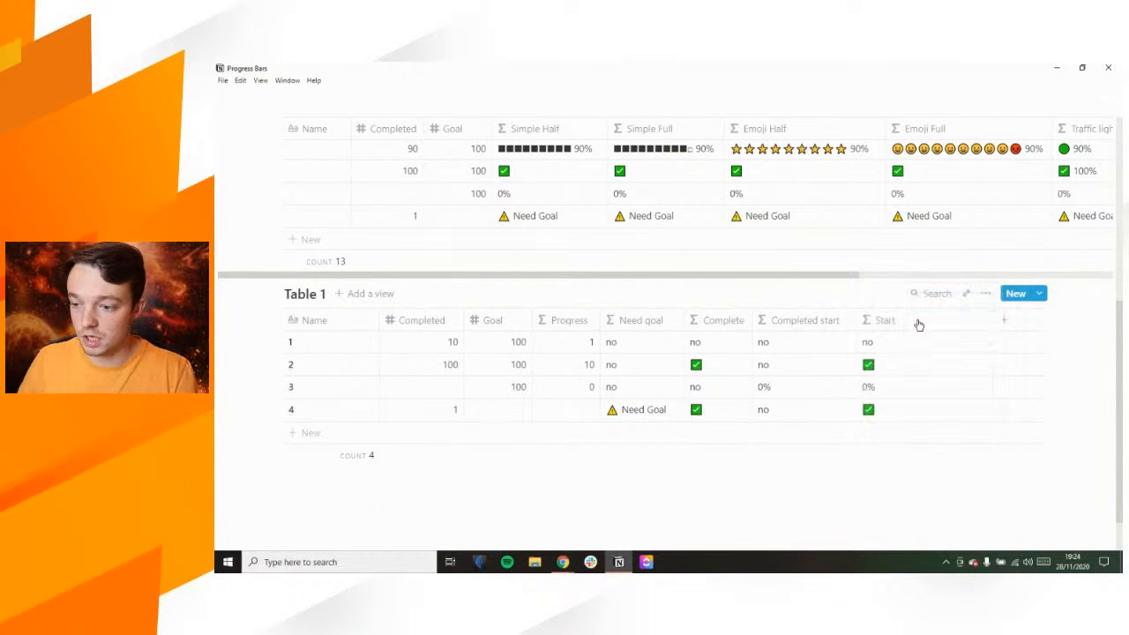
Hide the Completed start, Complete, Need goal and Progress columns in Table 1
click(796, 325)
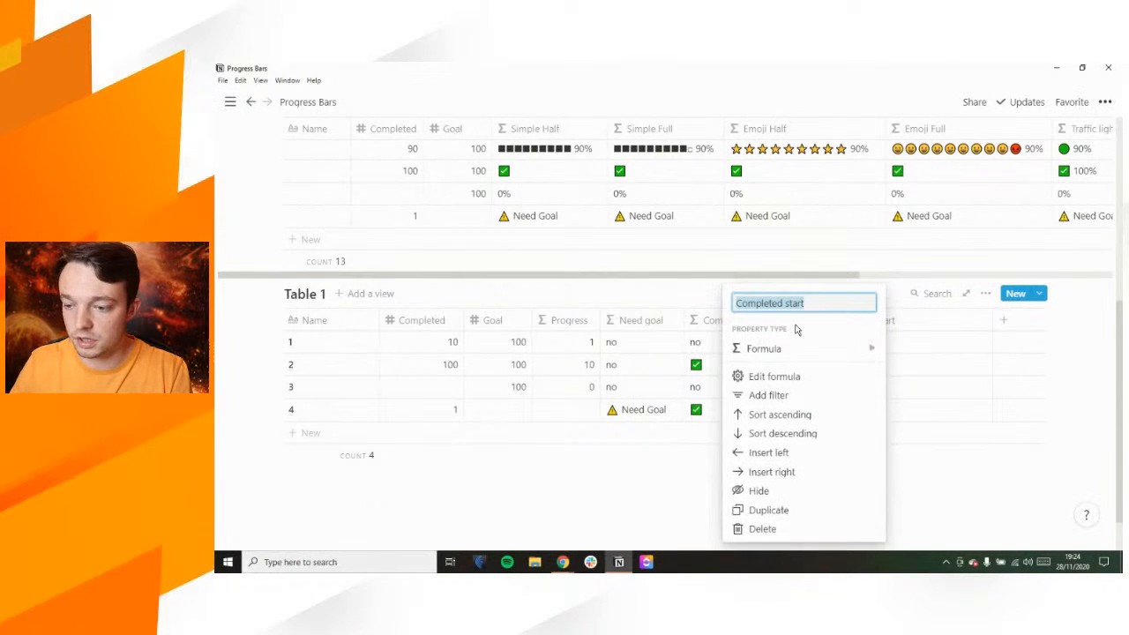
click(782, 494)
click(709, 322)
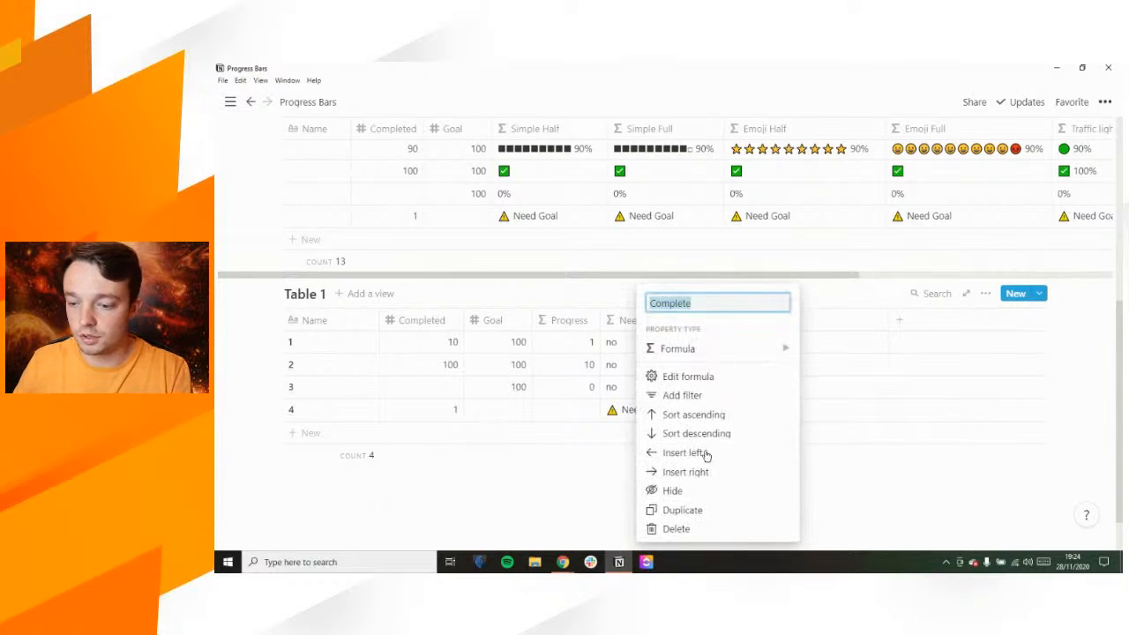
click(702, 494)
click(643, 322)
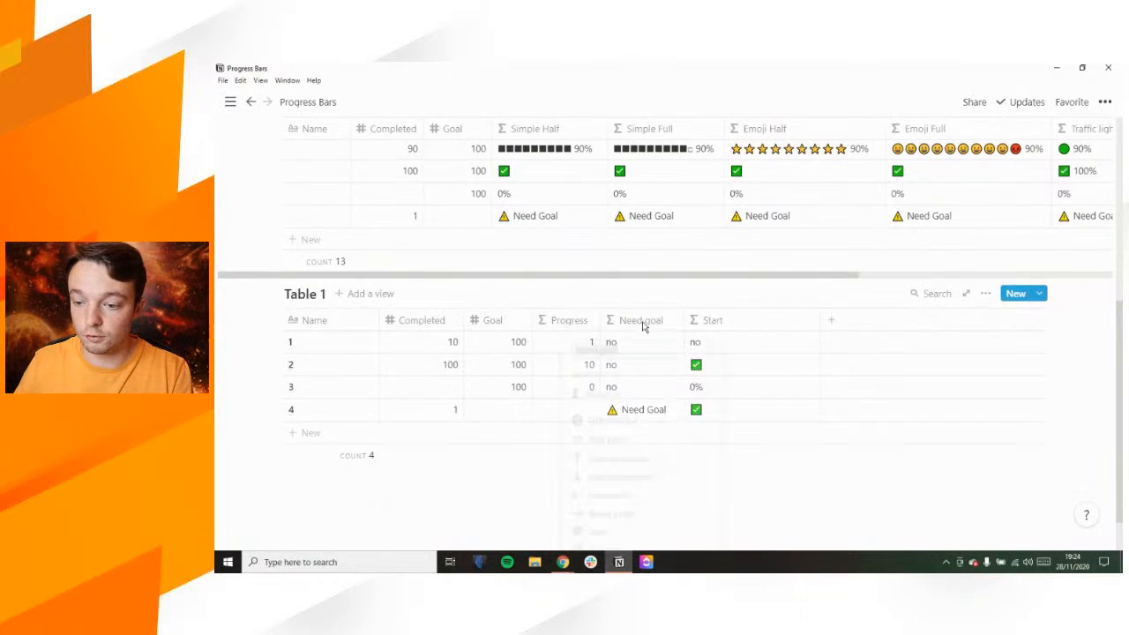
click(613, 494)
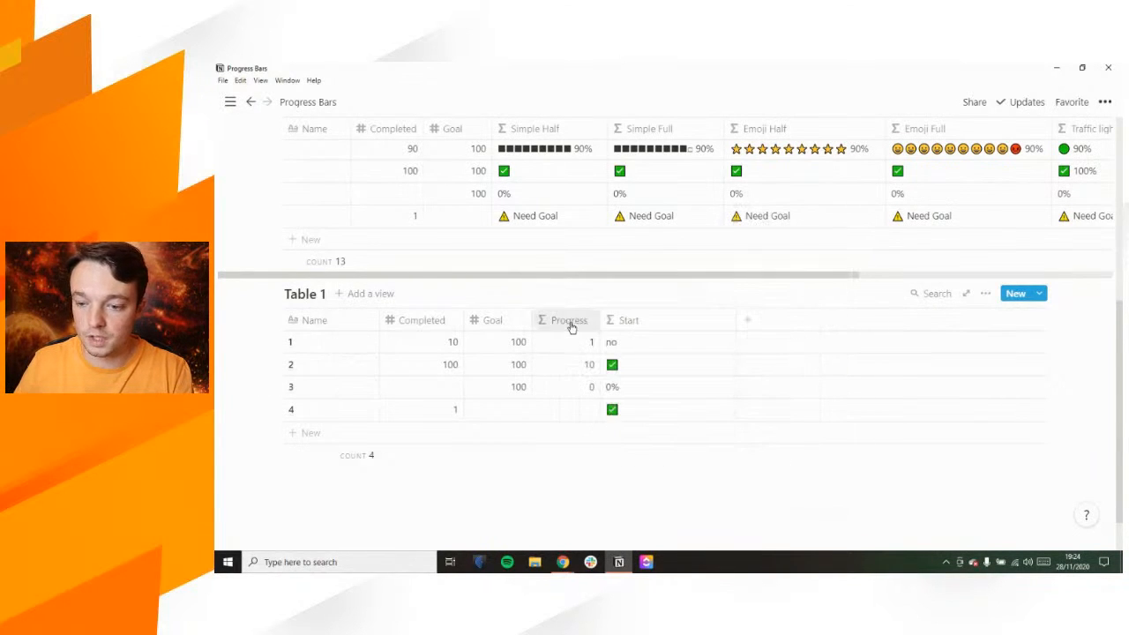
click(569, 322)
click(569, 490)
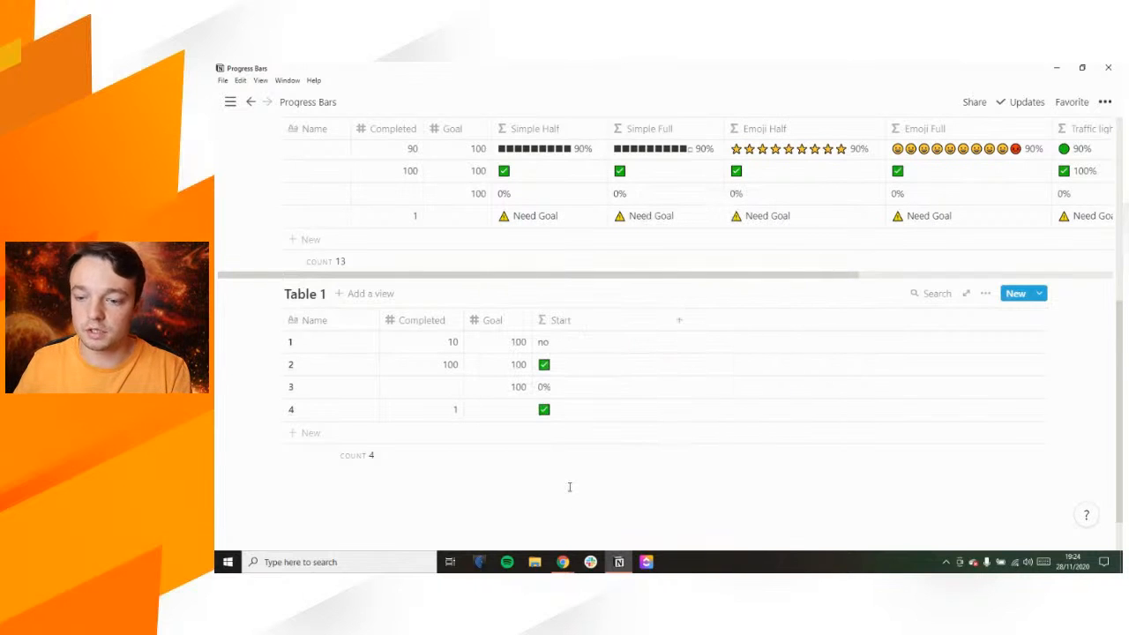
Narrow the Start column in Table 1 and add a formula column after it, keeping the default name
drag(667, 317, 600, 320)
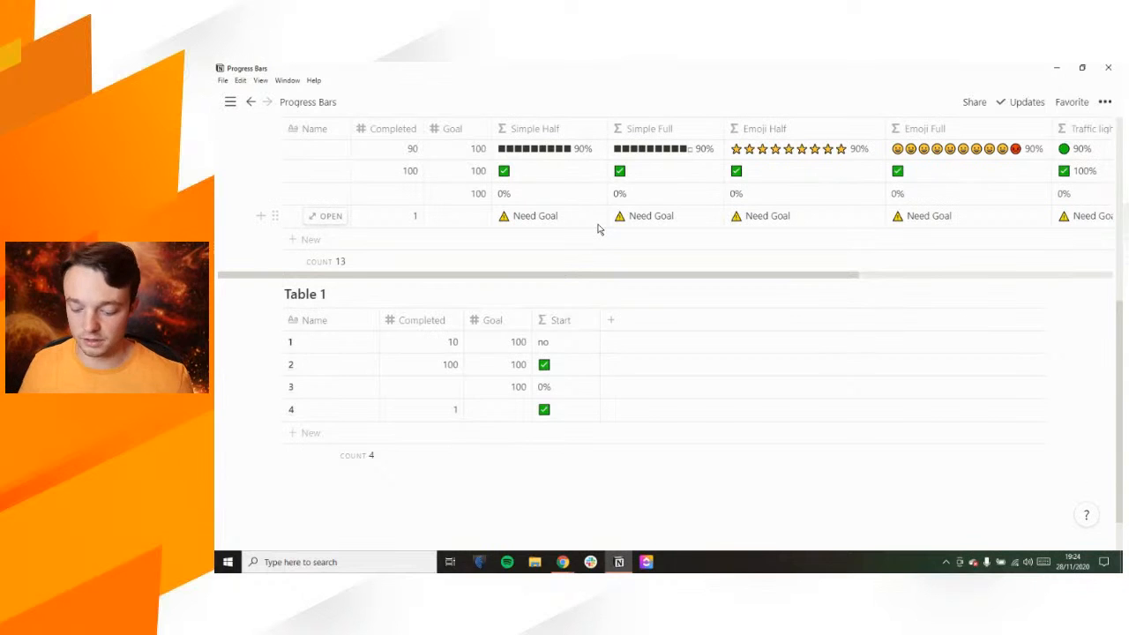
key(ctrl+minus)
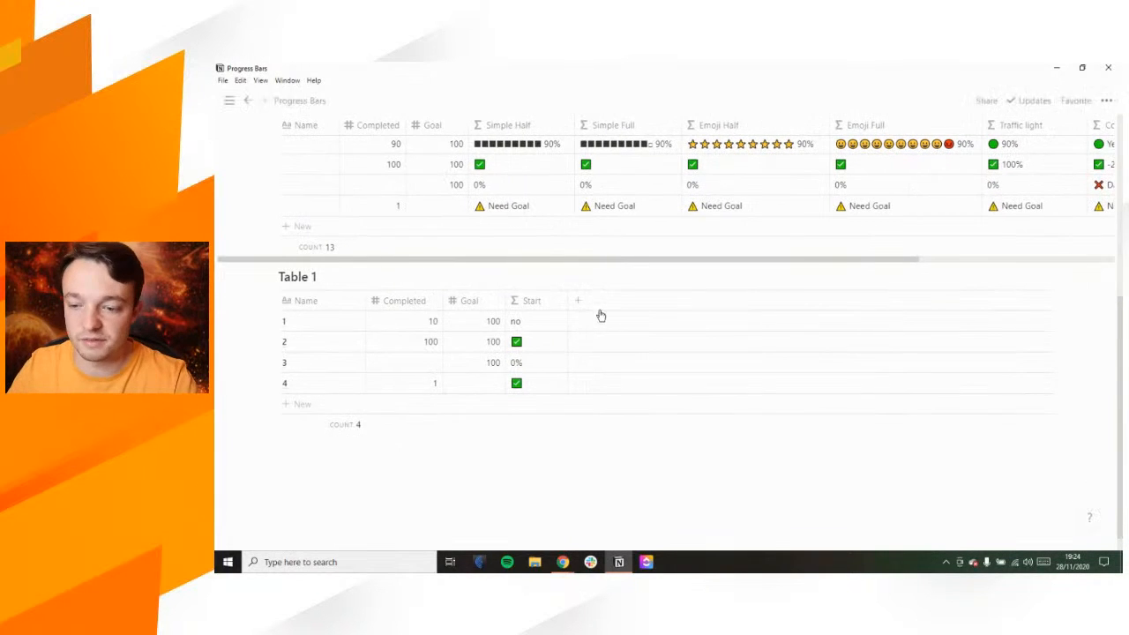
click(576, 302)
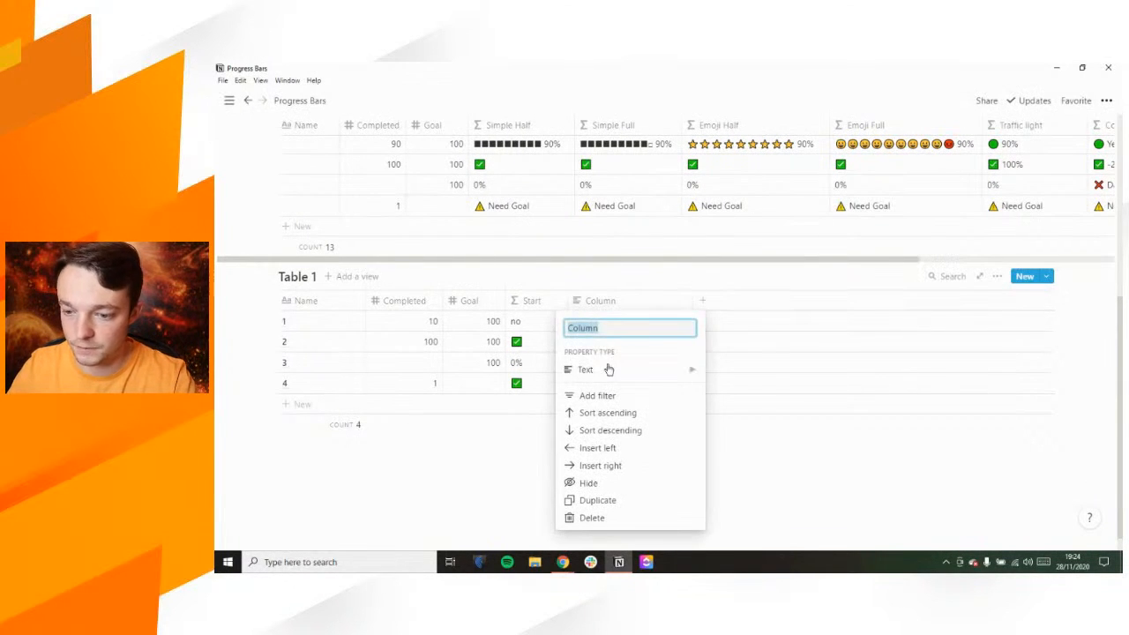
mouse_move(608, 369)
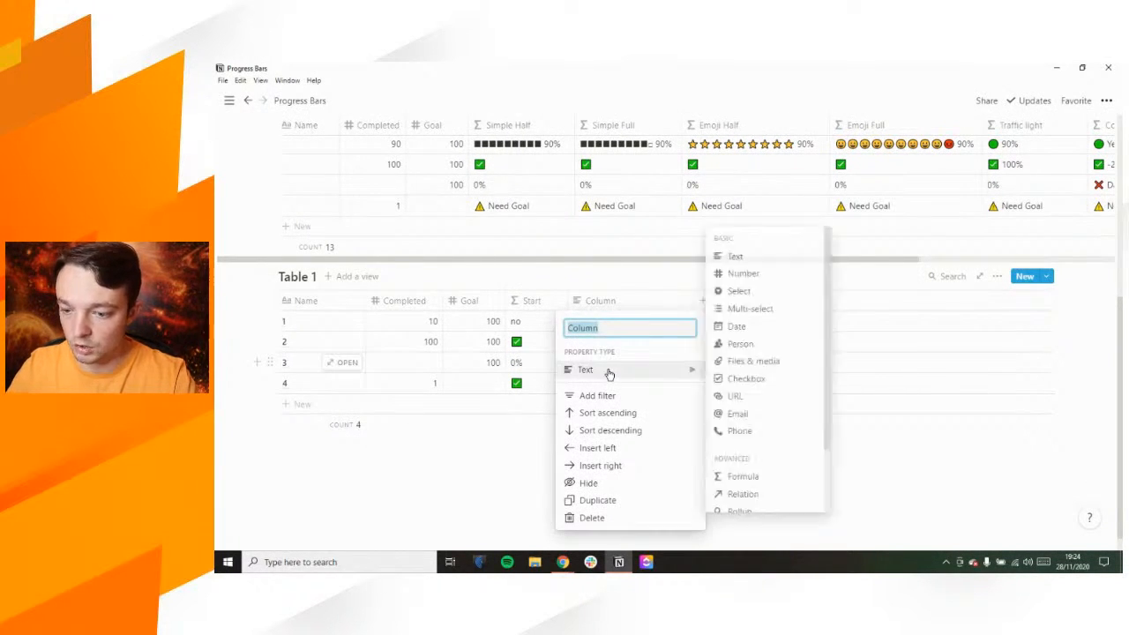
click(759, 481)
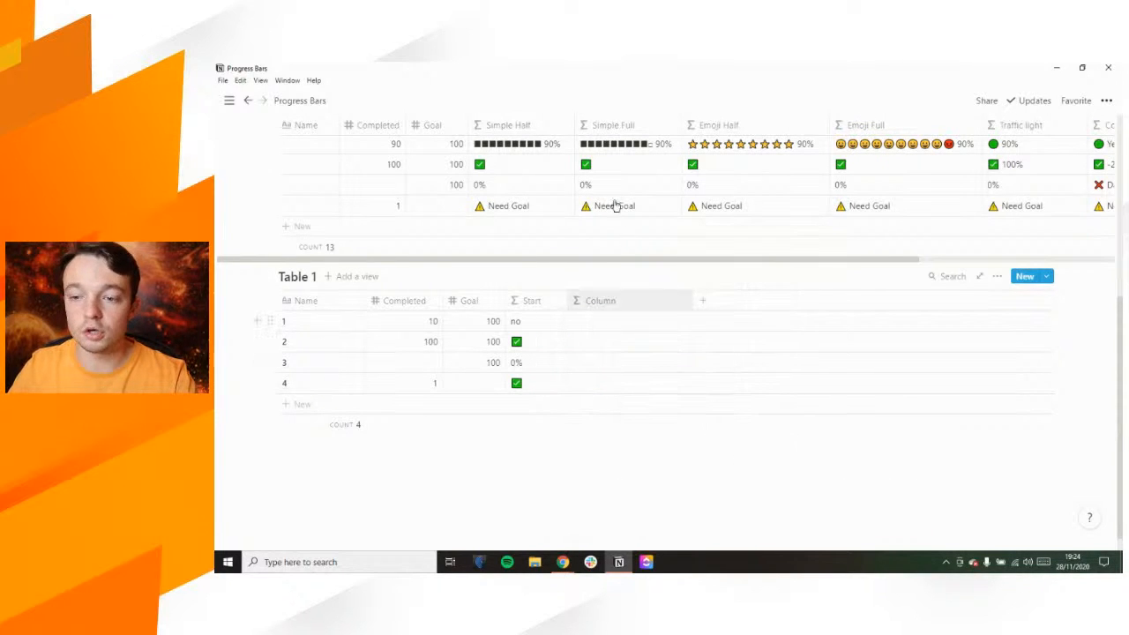
Look through the system emoji and symbol picker for bar symbols from Column's formula editor in Table 1, leaving the formula empty
click(620, 326)
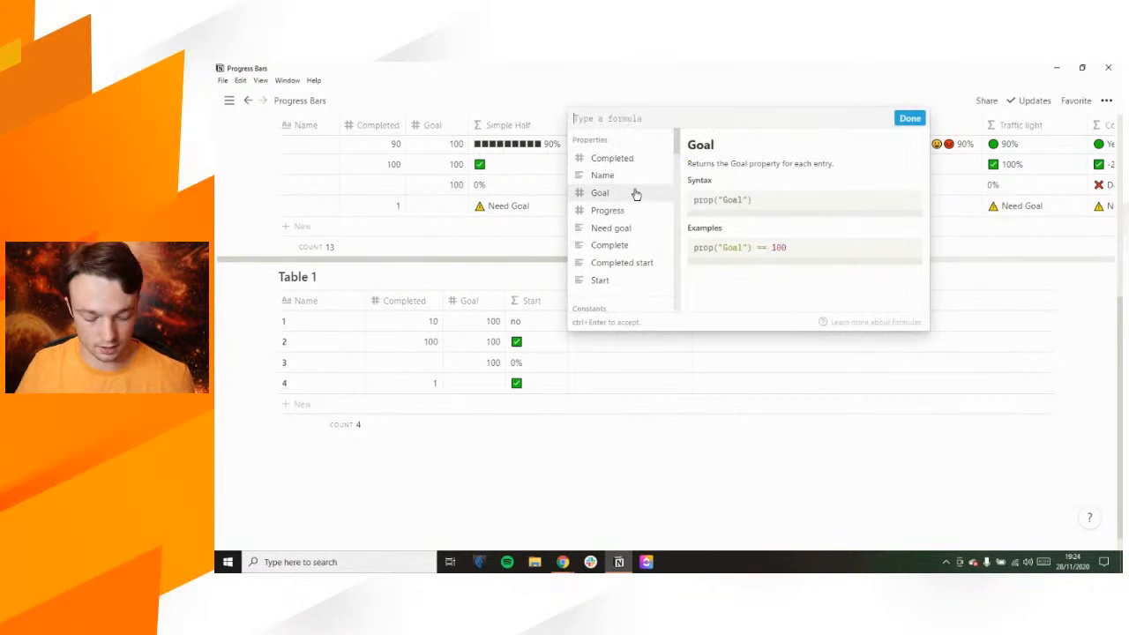
key(super+period)
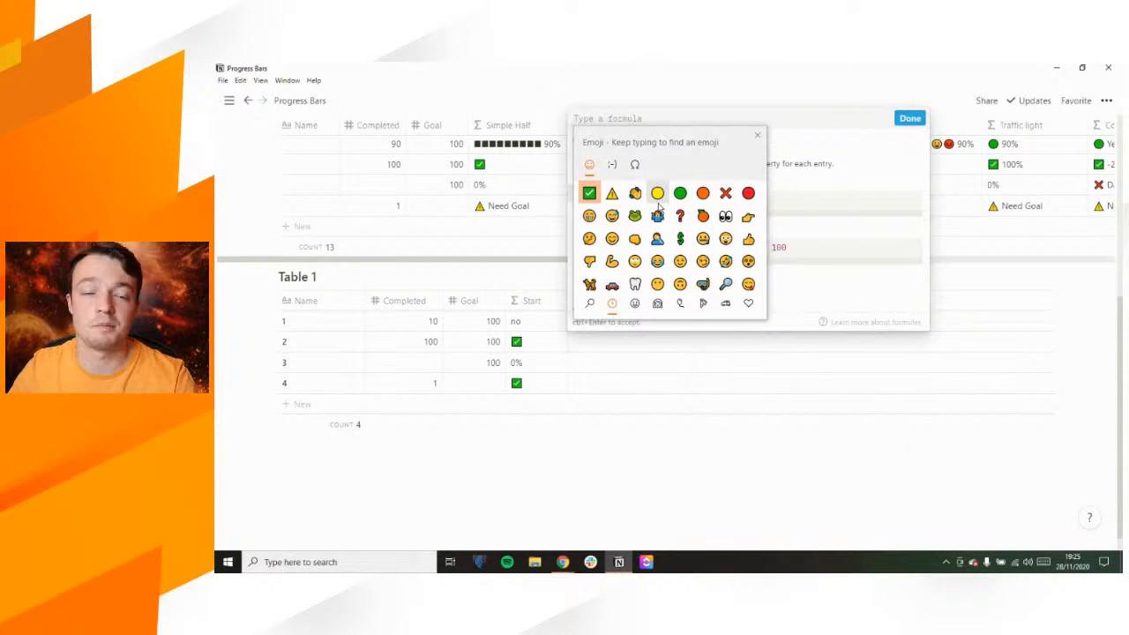
click(635, 165)
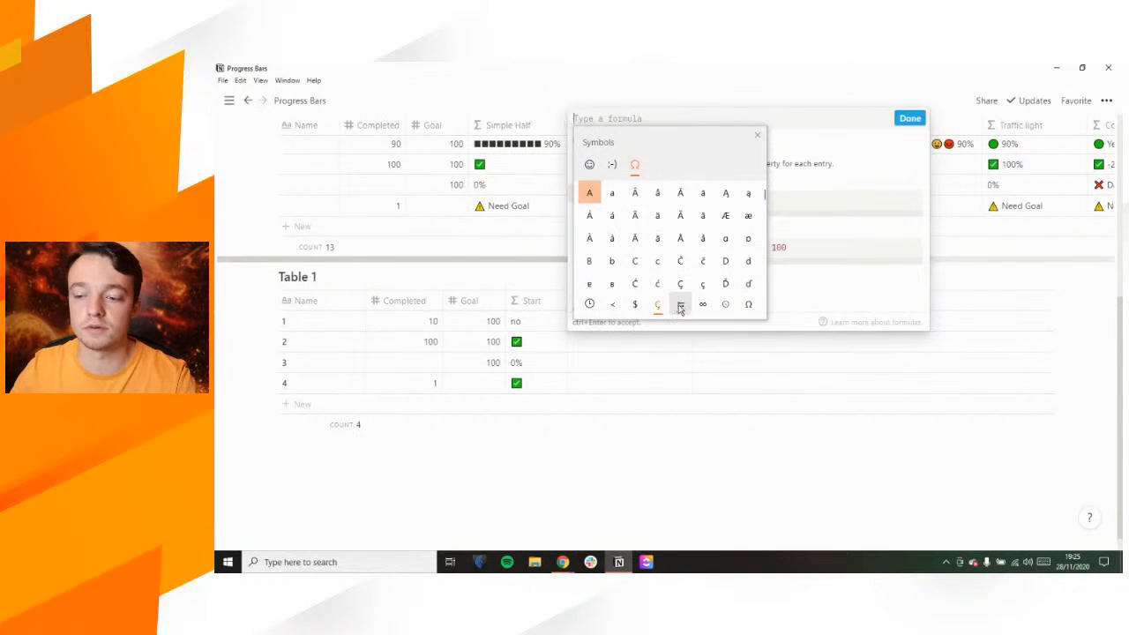
click(680, 307)
click(519, 254)
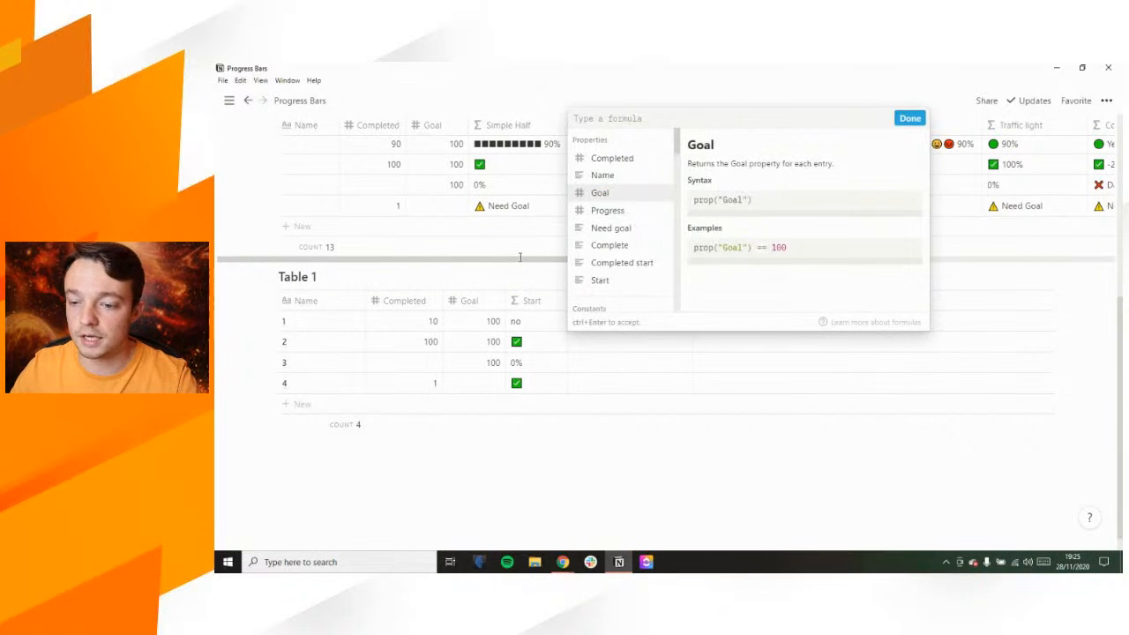
click(521, 259)
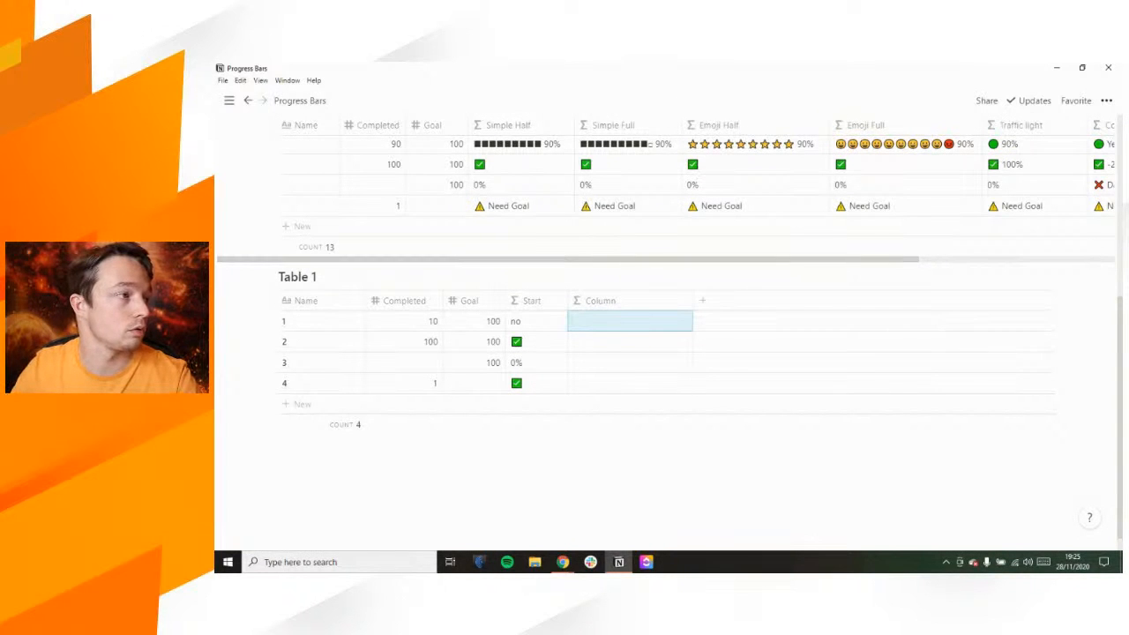
Switch to Chrome and browse the symbol categories on coolsymbol.com, trying its copy function on a heavy comma ornament, and return to Notion
click(563, 562)
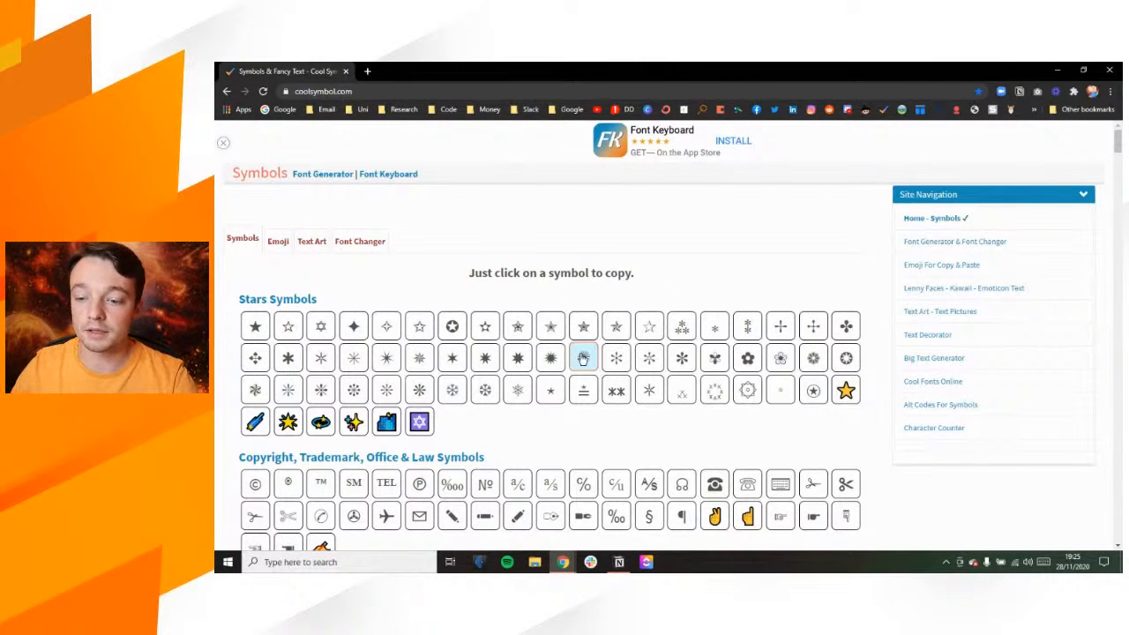
scroll(583, 357, down, 3)
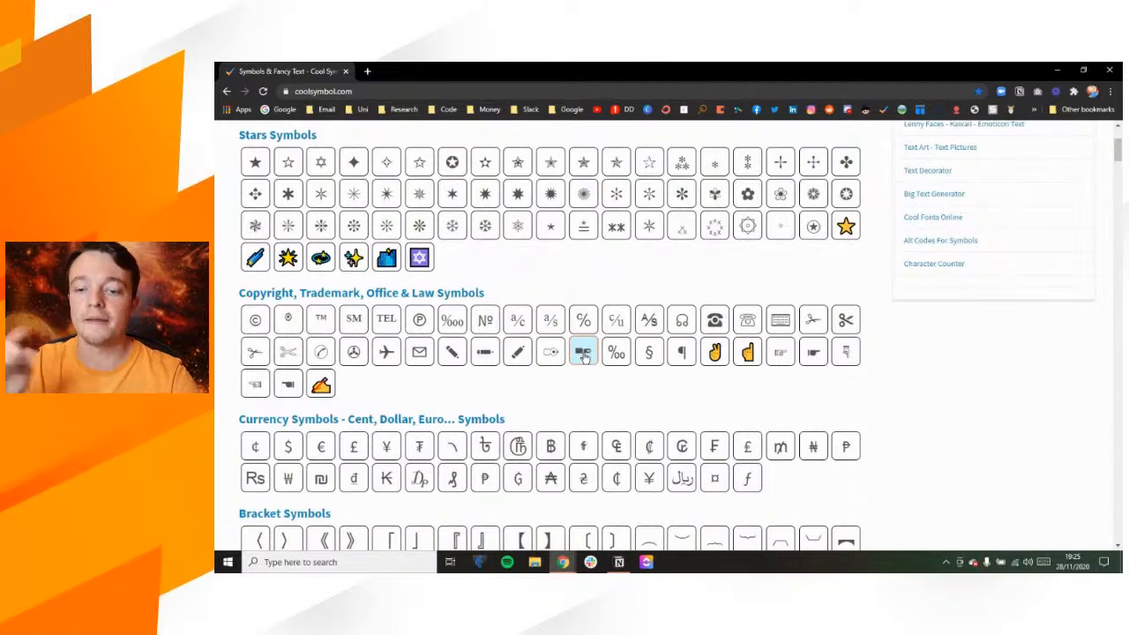
scroll(583, 357, down, 6)
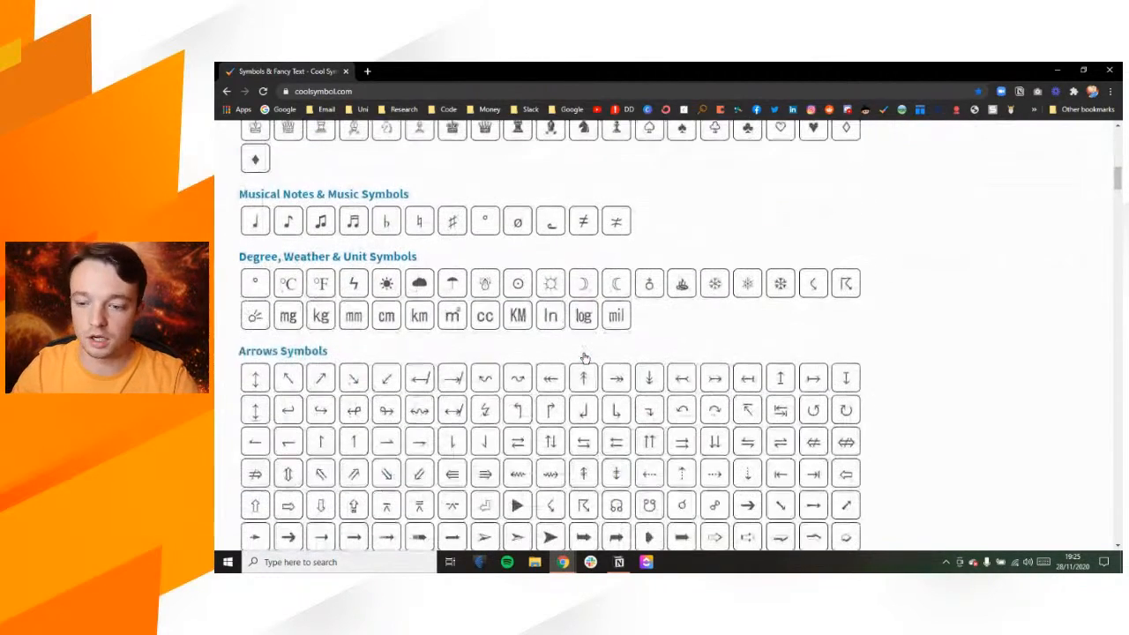
scroll(583, 357, down, 8)
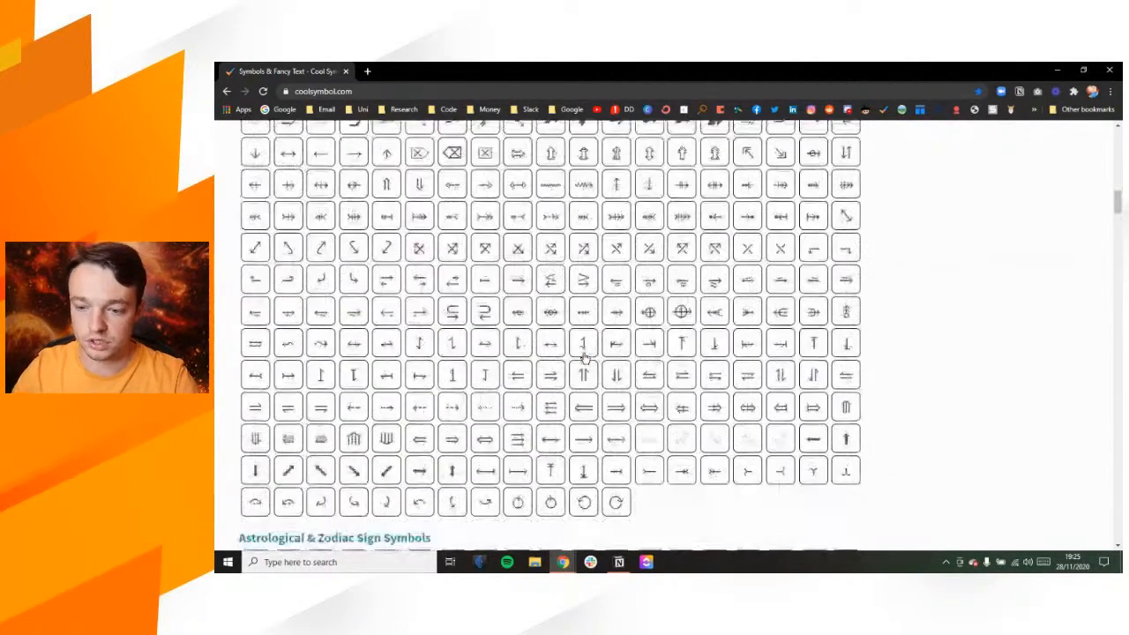
scroll(583, 357, down, 5)
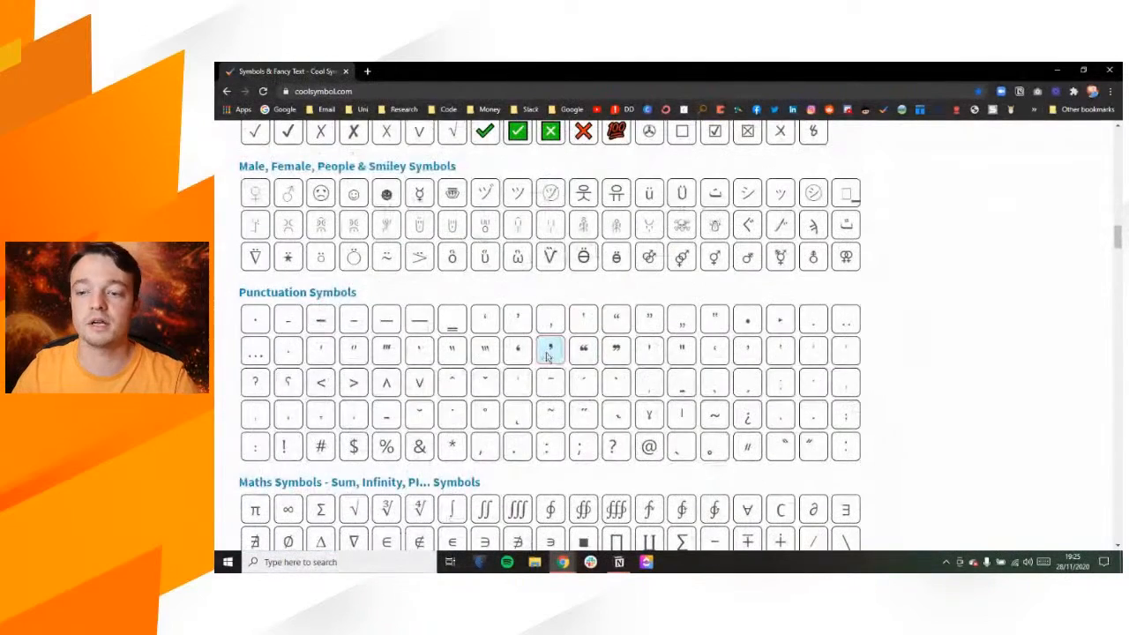
click(542, 355)
click(546, 287)
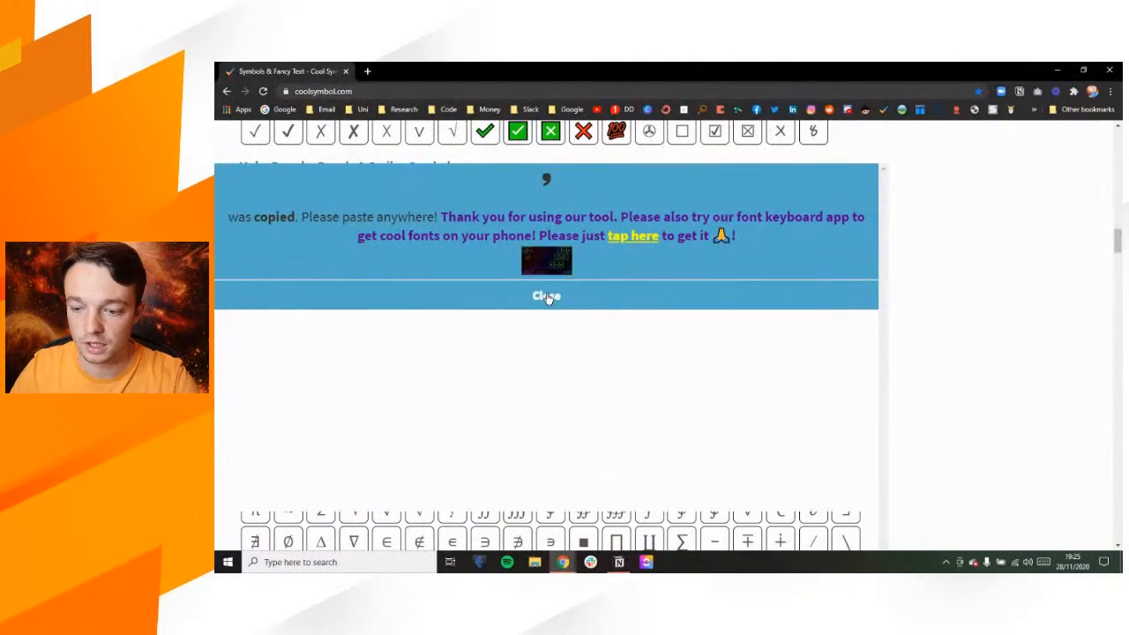
scroll(549, 374, down, 3)
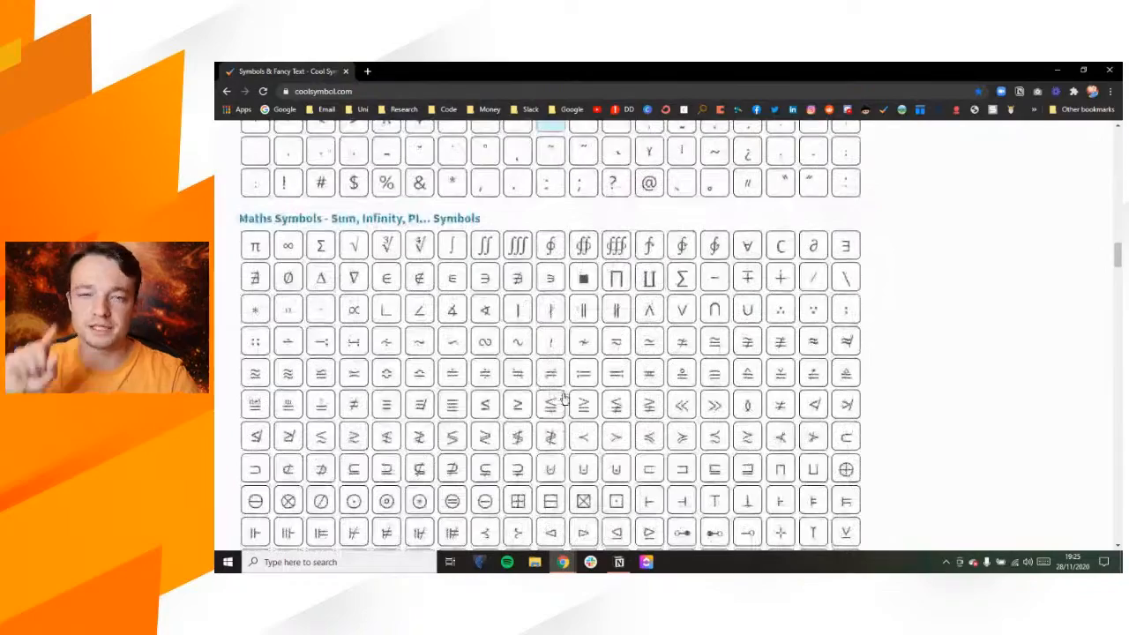
scroll(599, 294, down, 10)
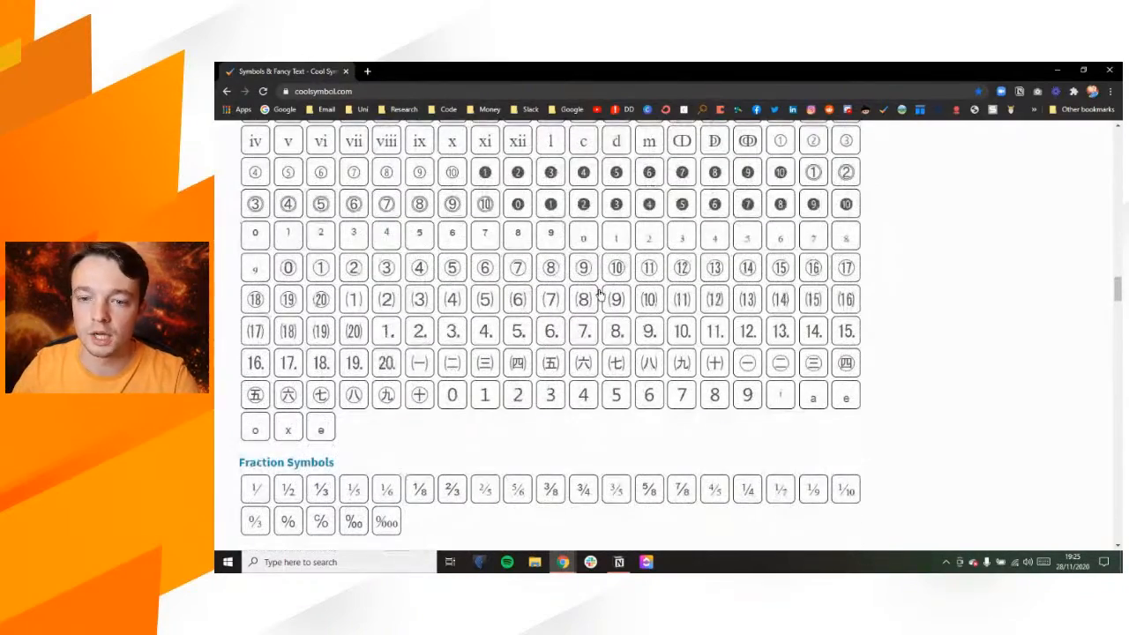
scroll(599, 294, down, 3)
scroll(599, 295, up, 2)
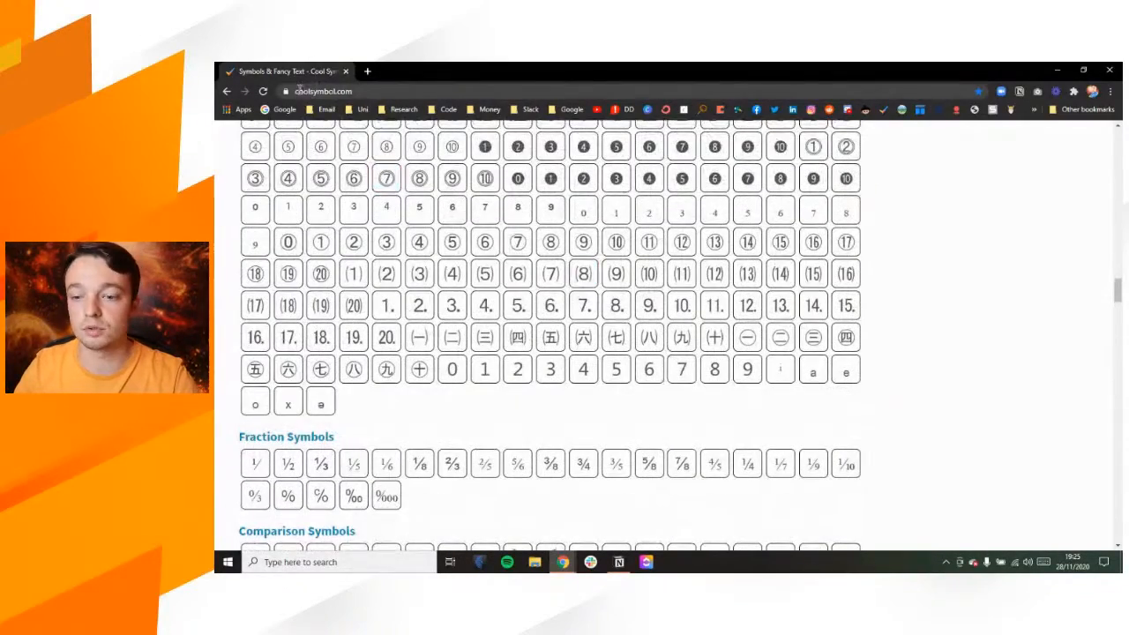
scroll(579, 232, down, 3)
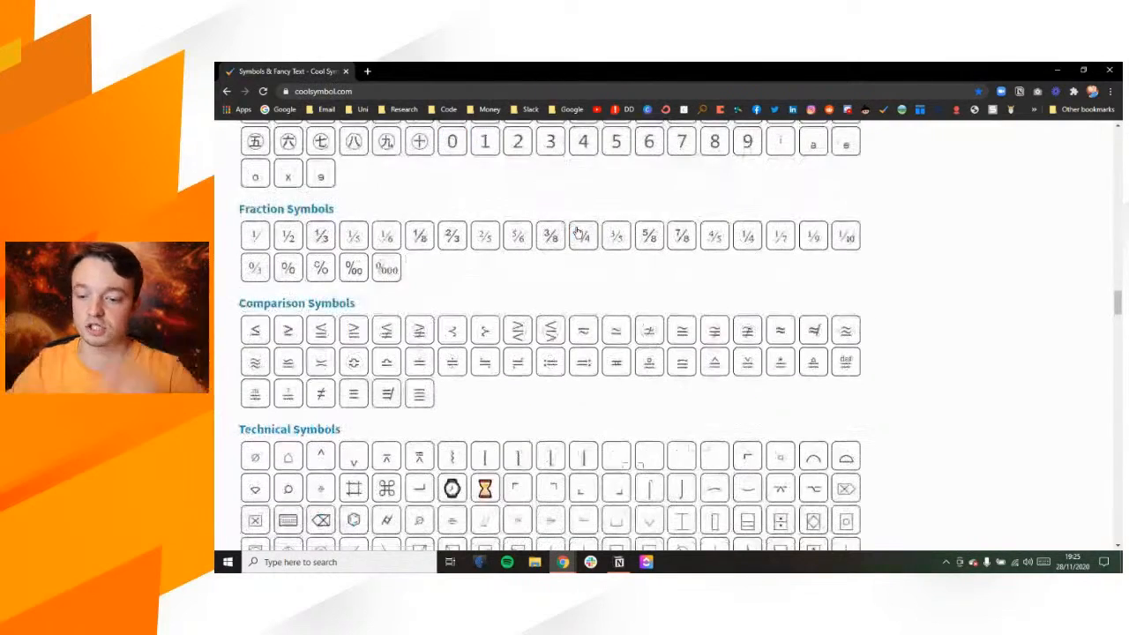
drag(905, 66, 1121, 131)
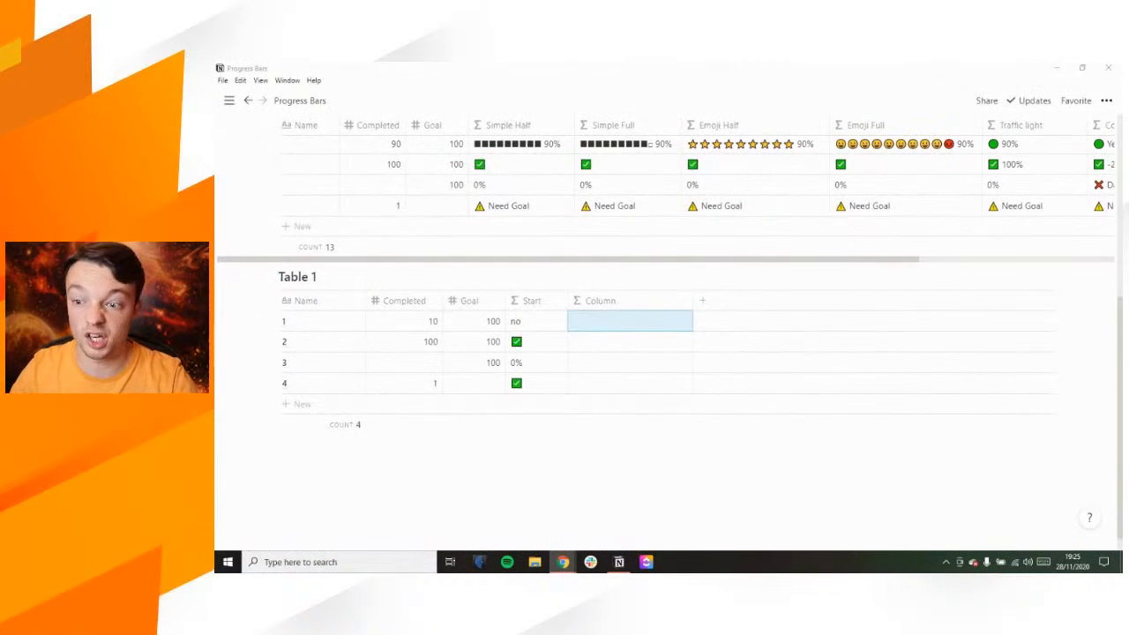
Copy the string of ten black squares from the Simple Half formula in the upper table, leaving that formula unedited
click(695, 287)
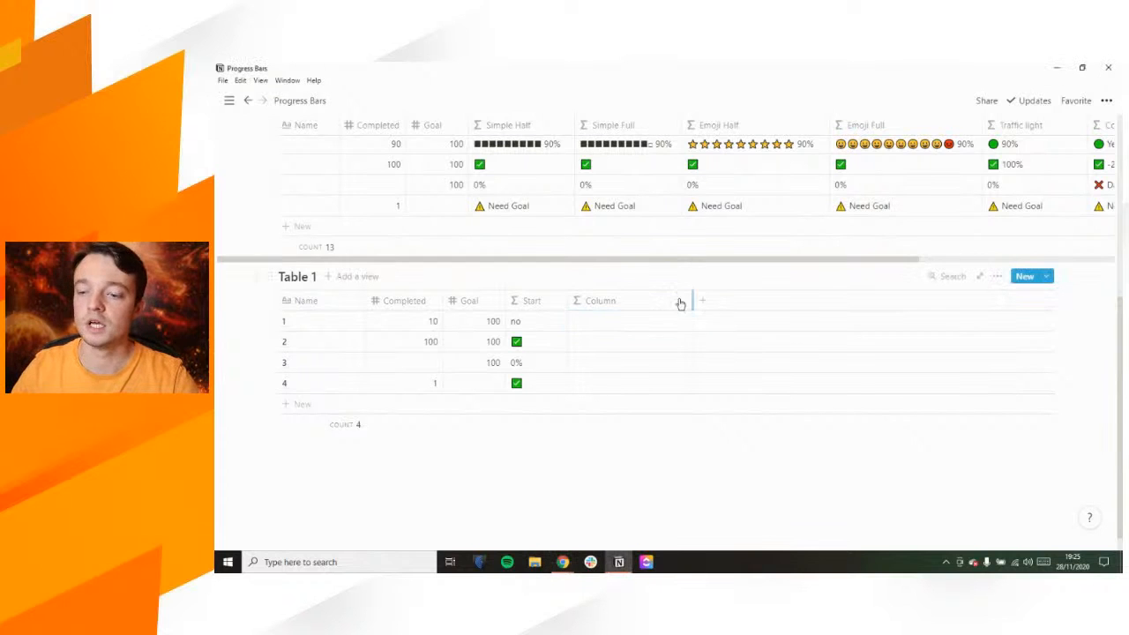
click(527, 153)
drag(543, 210, 591, 210)
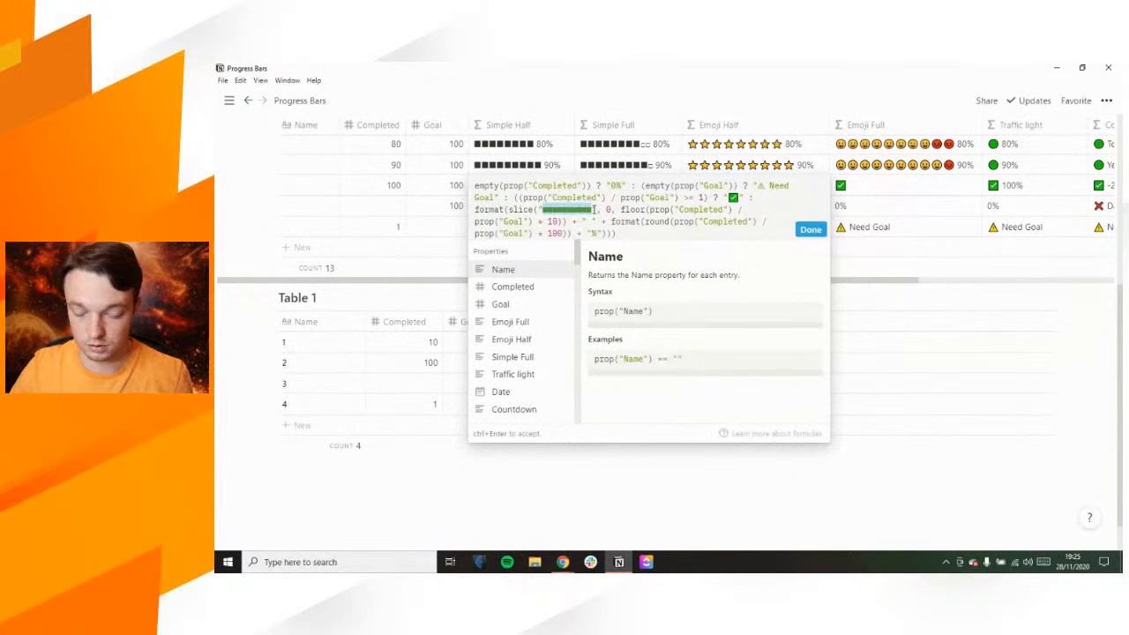
key(Escape)
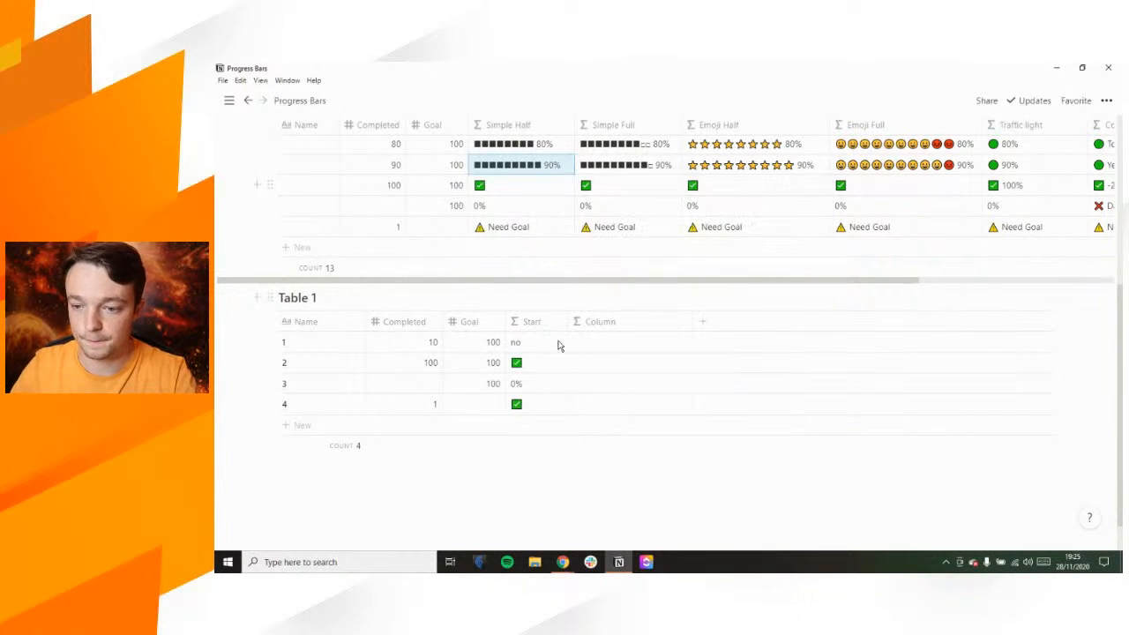
Set Column's formula in Table 1 to the copied ten black squares enclosed in double quotes and save it
click(604, 344)
key(ctrl+v)
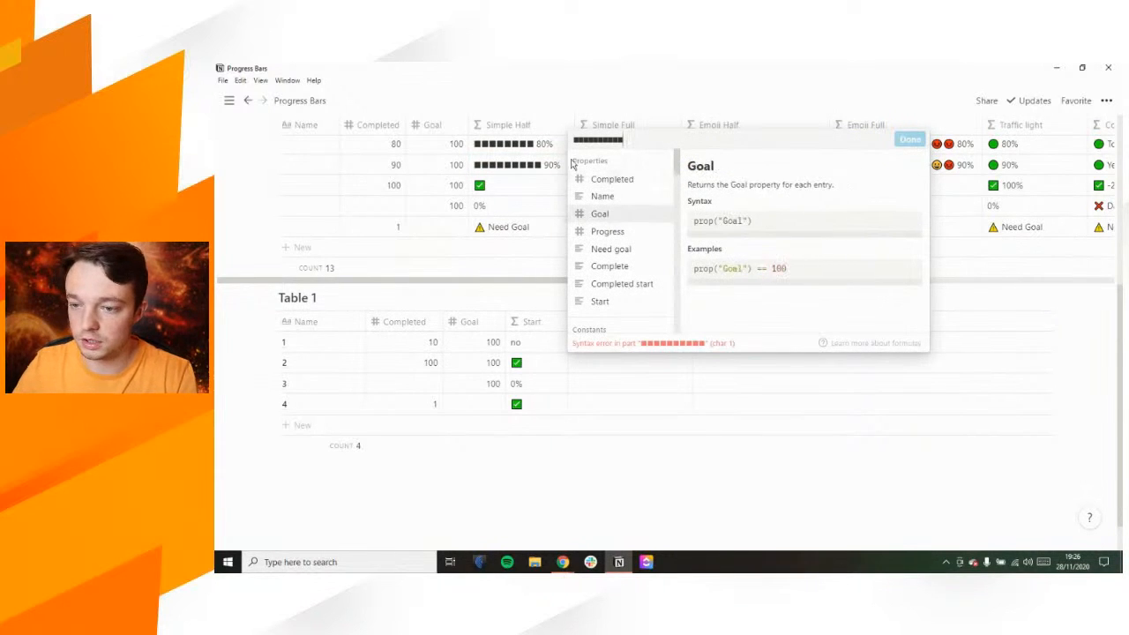
text(")
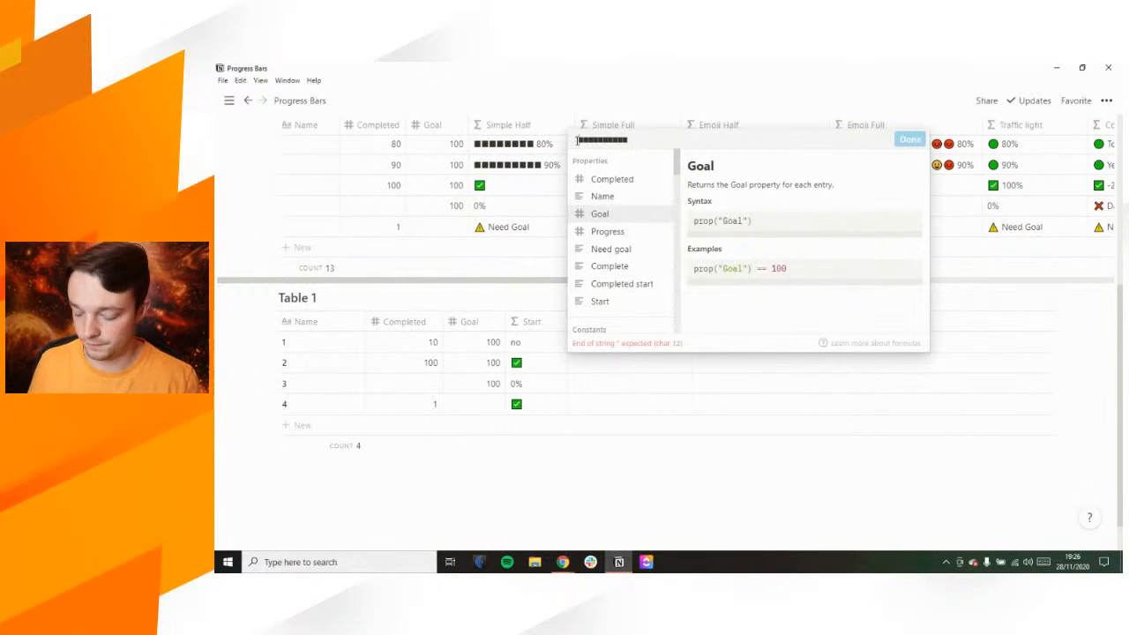
text(")
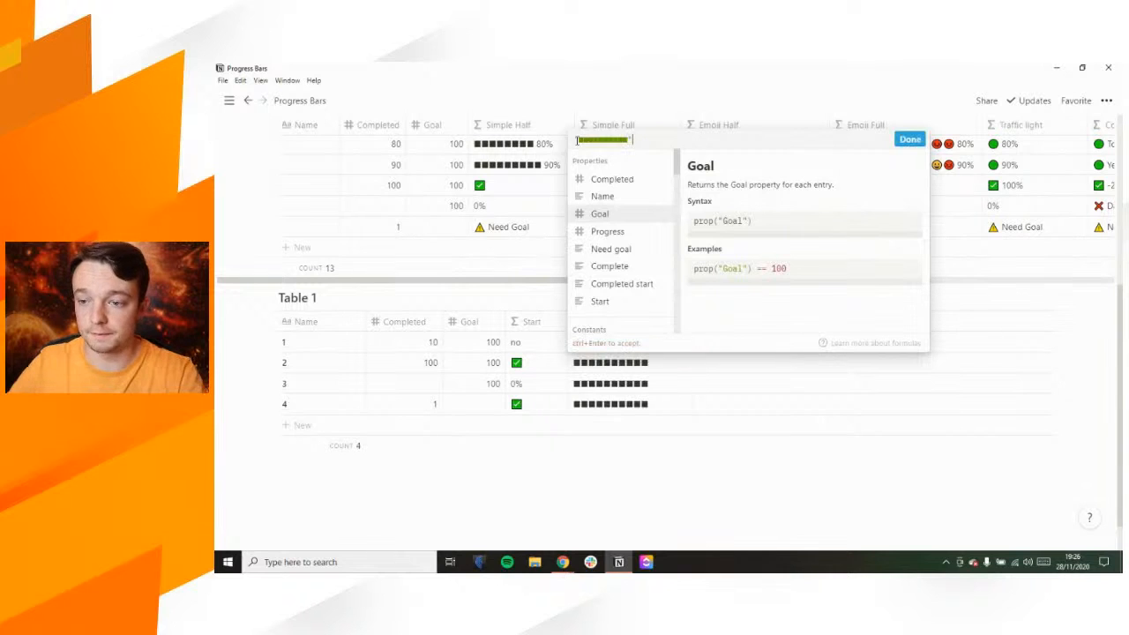
click(919, 142)
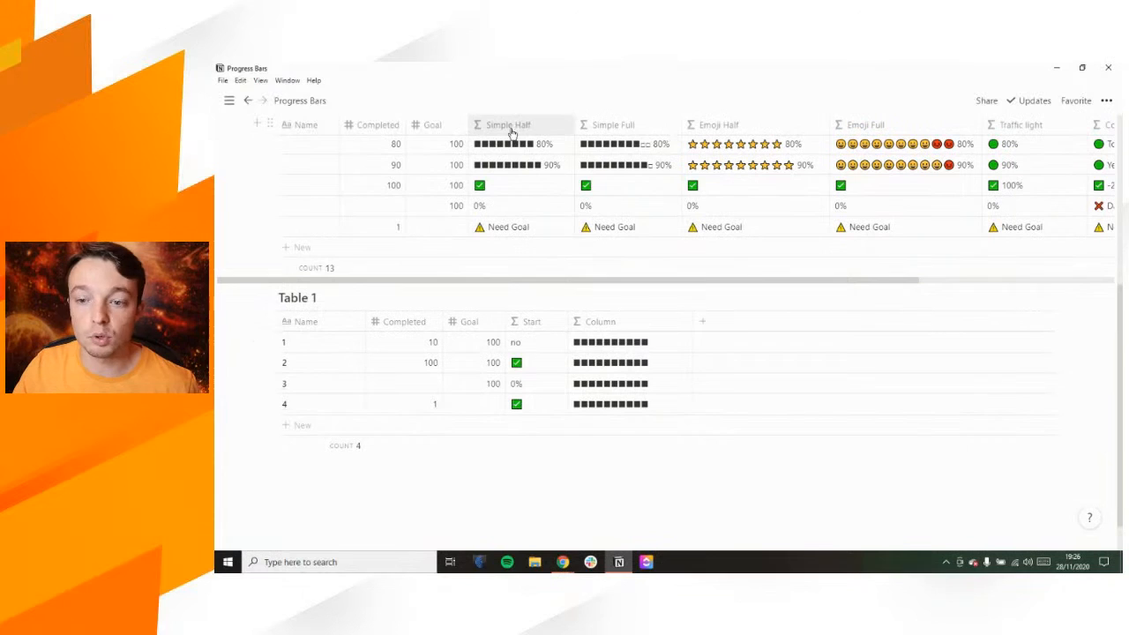
Wrap the black squares string in Column's formula in a slice function with start 0 and end 3, and save it
click(598, 353)
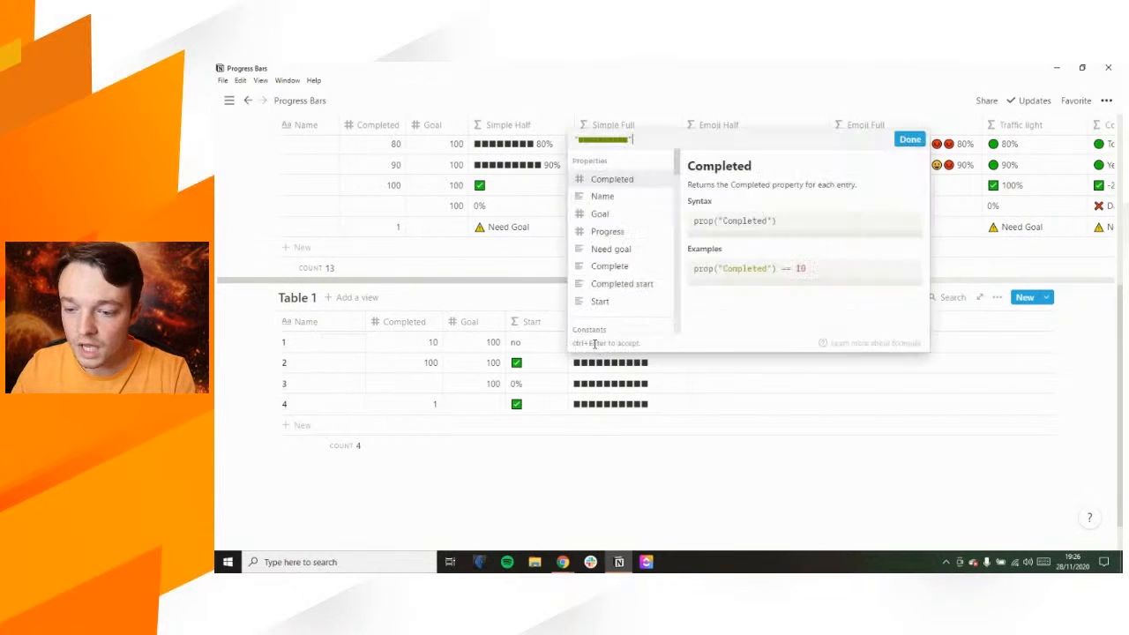
click(576, 141)
text(slice()
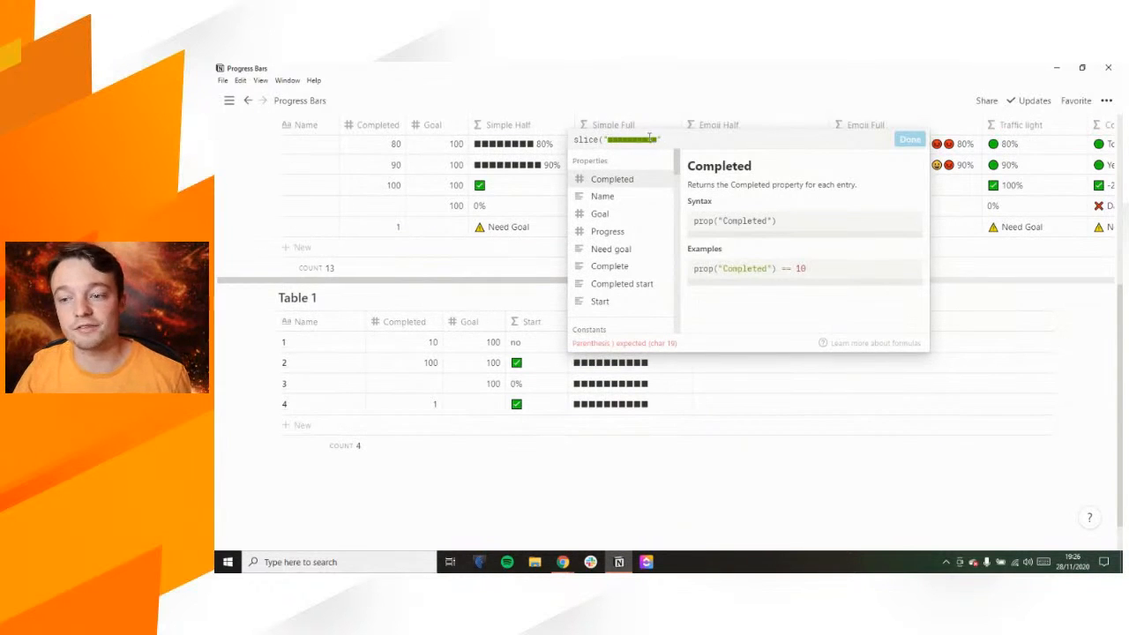
text(,)
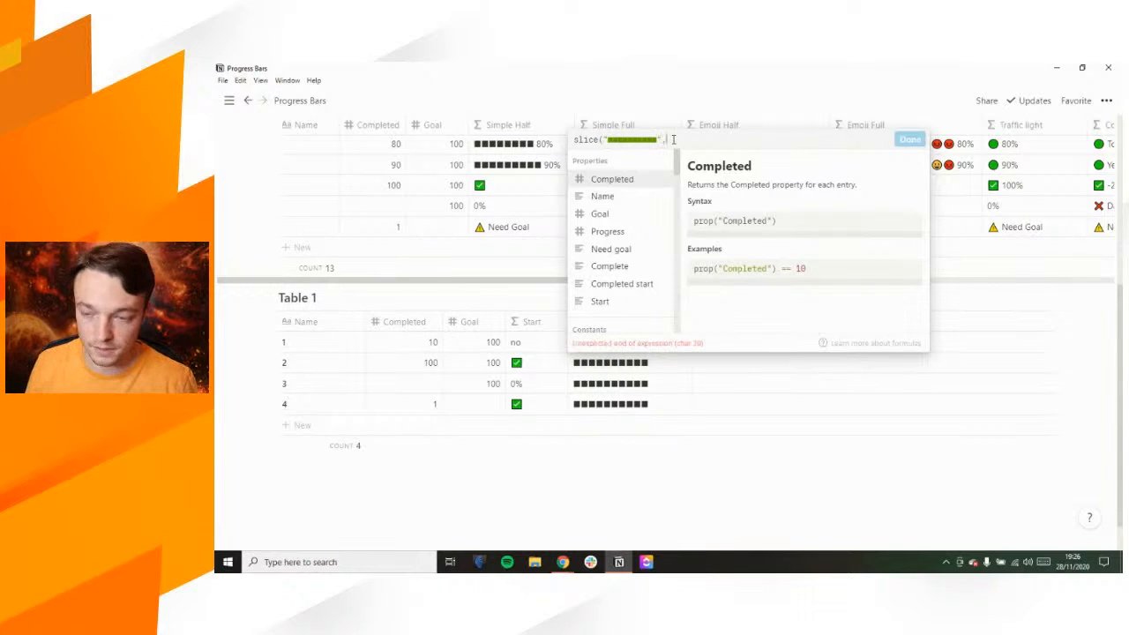
text(0)
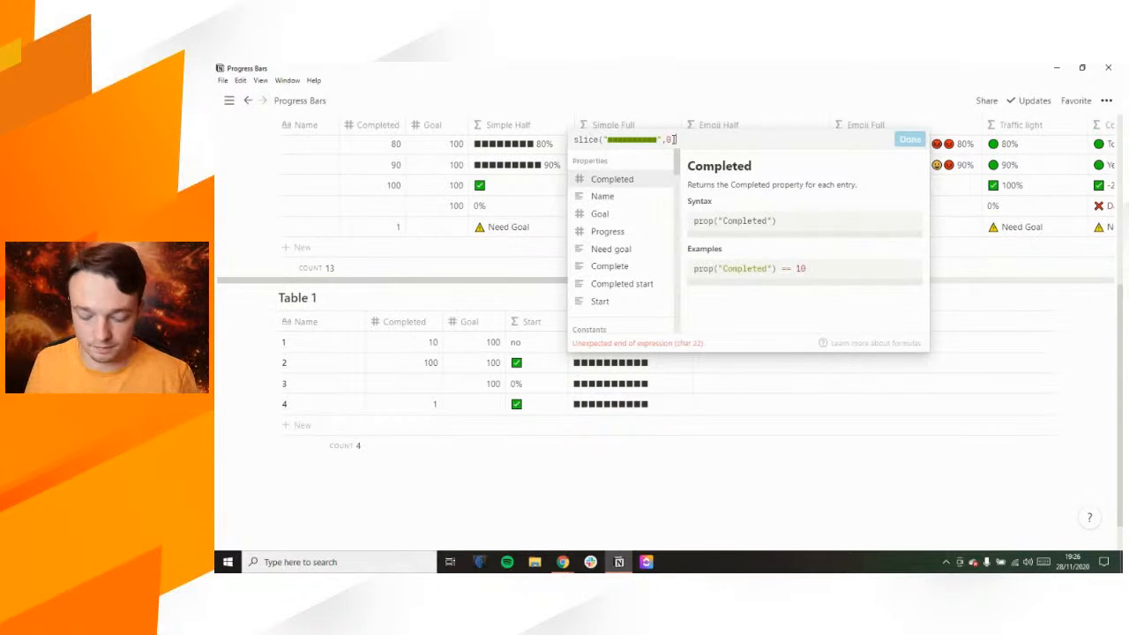
text(3)
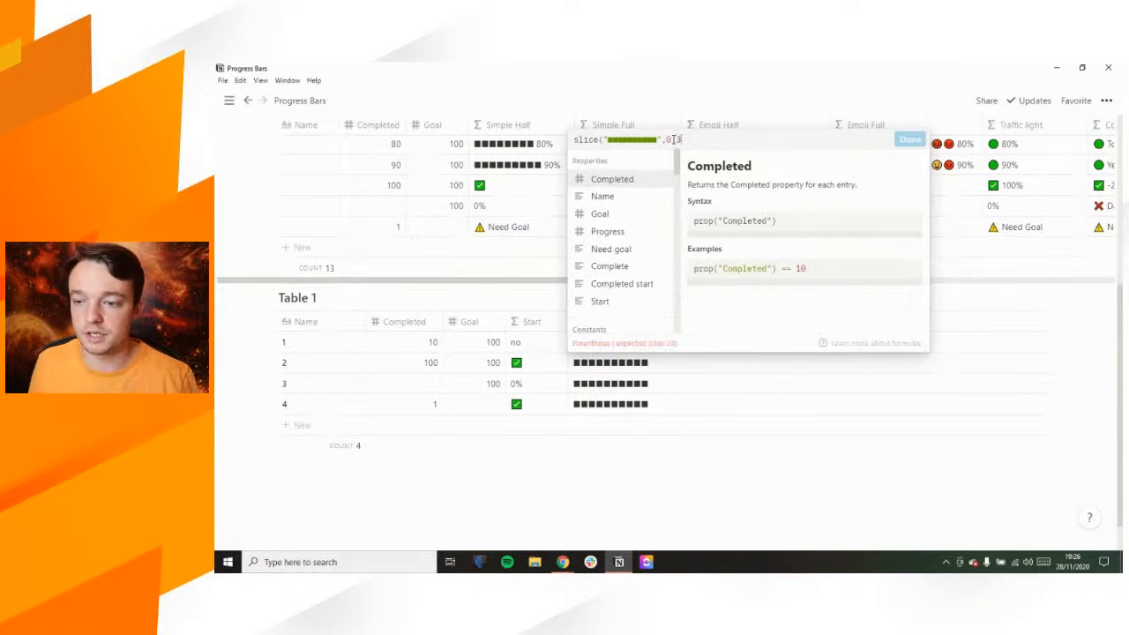
text())
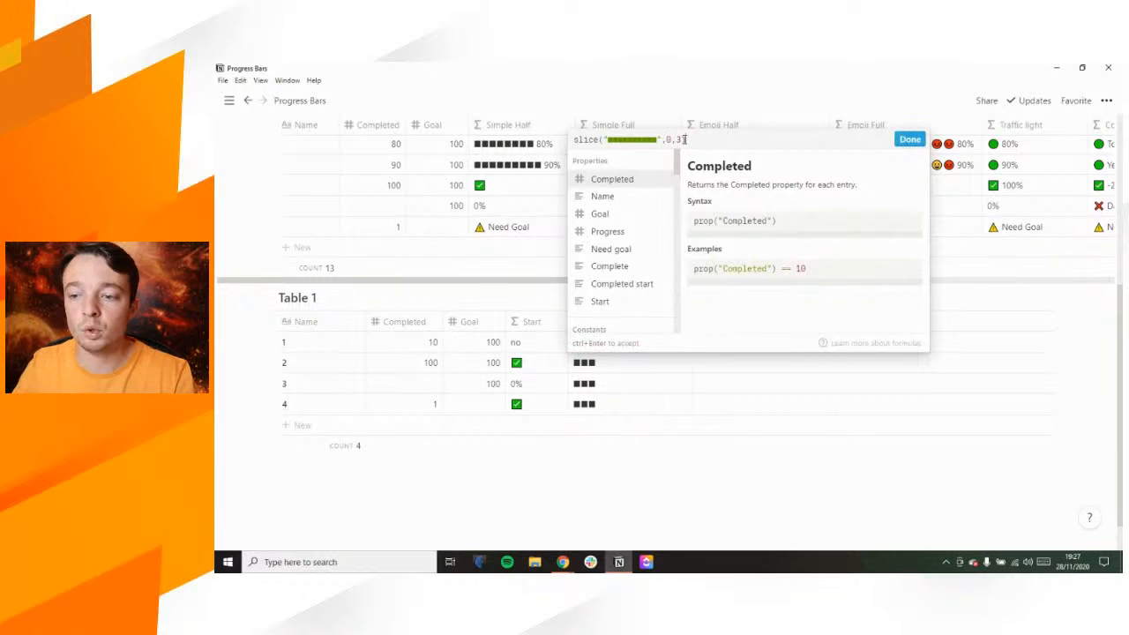
click(911, 142)
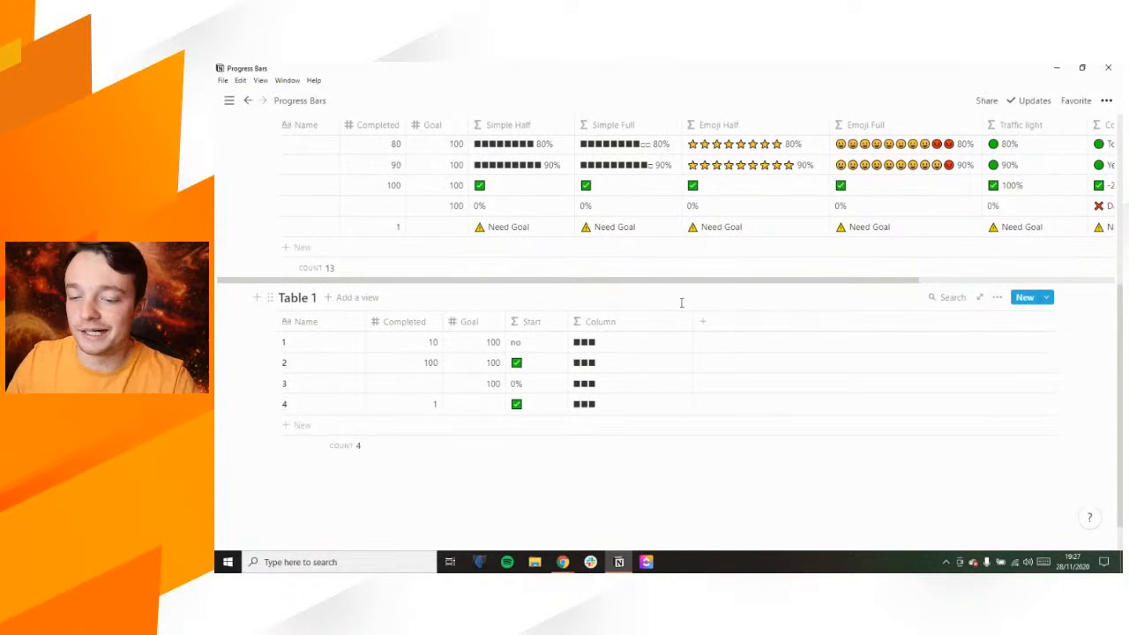
Change the end value of the slice in Column's formula to 5 and save it
click(604, 347)
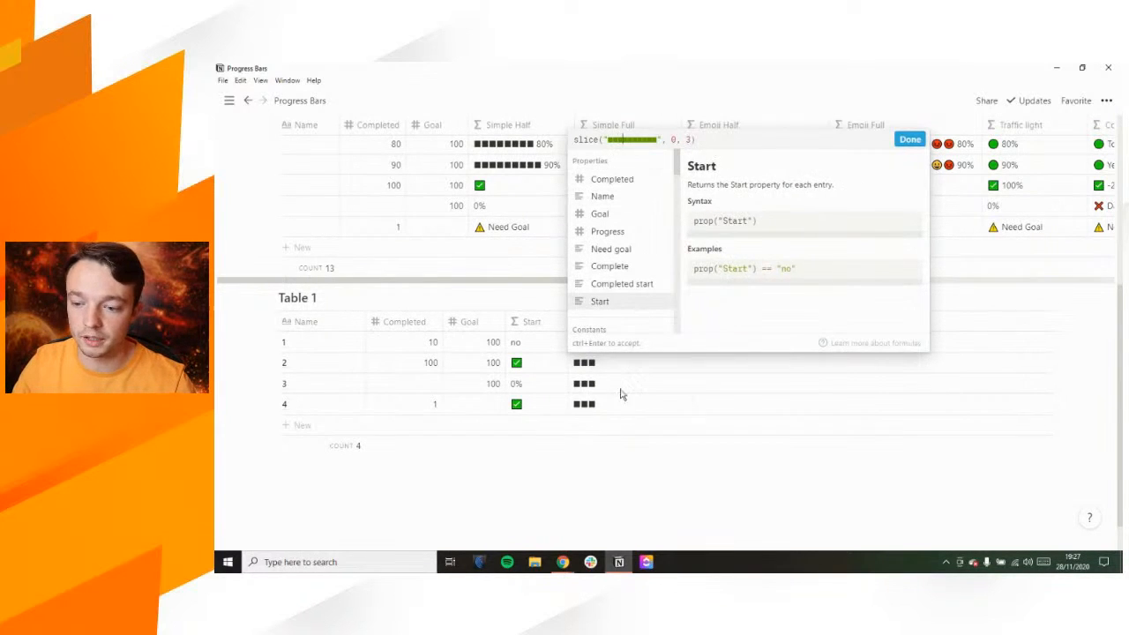
key(Escape)
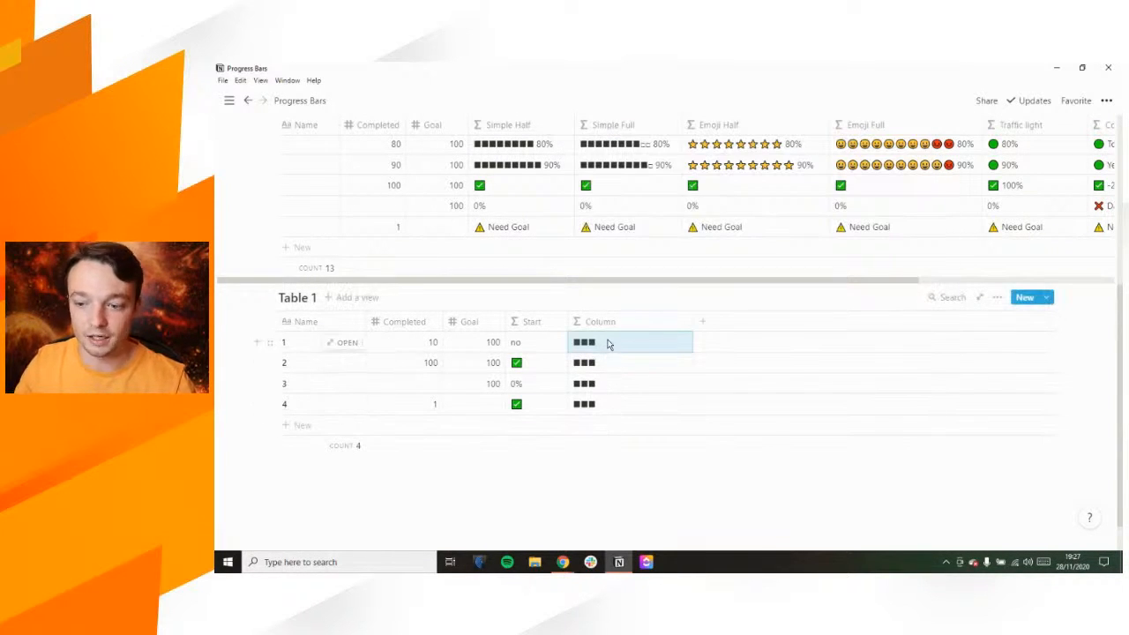
click(609, 343)
key(BackSpace)
text(5)
click(909, 139)
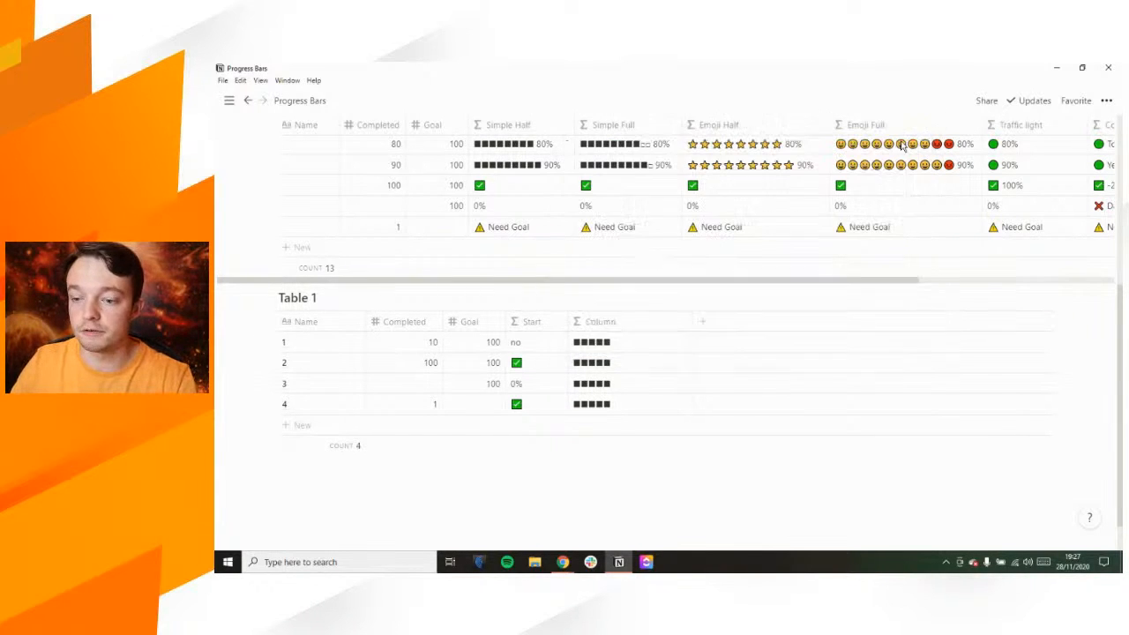
Narrow Column in Table 1, then copy the whole Progress formula from entry 1, leaving that formula unedited
drag(692, 321, 627, 321)
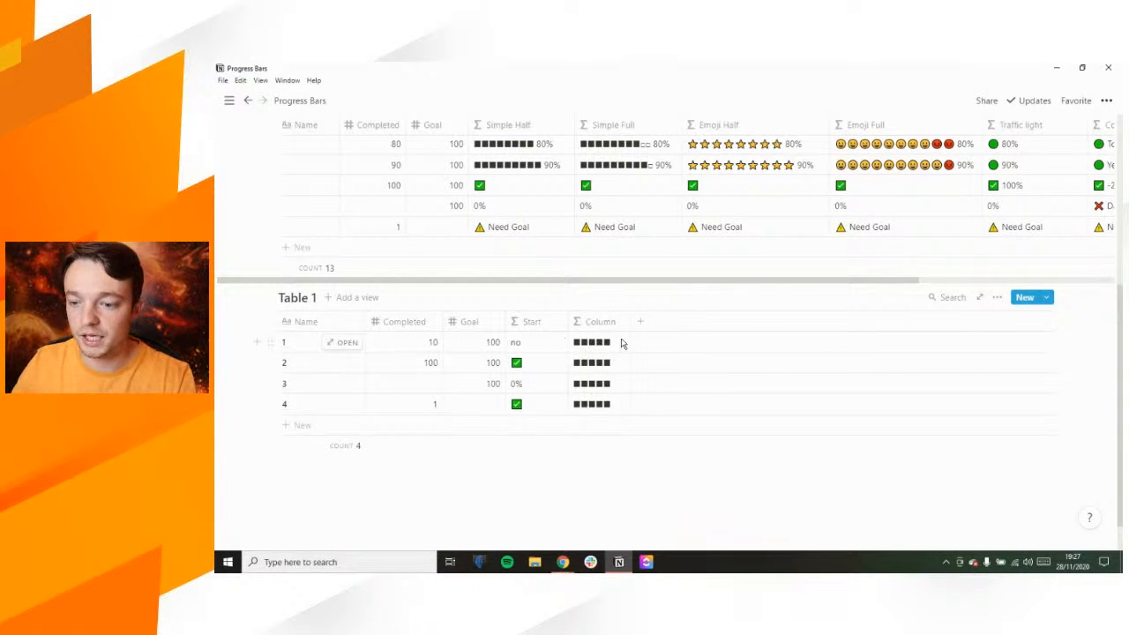
click(343, 343)
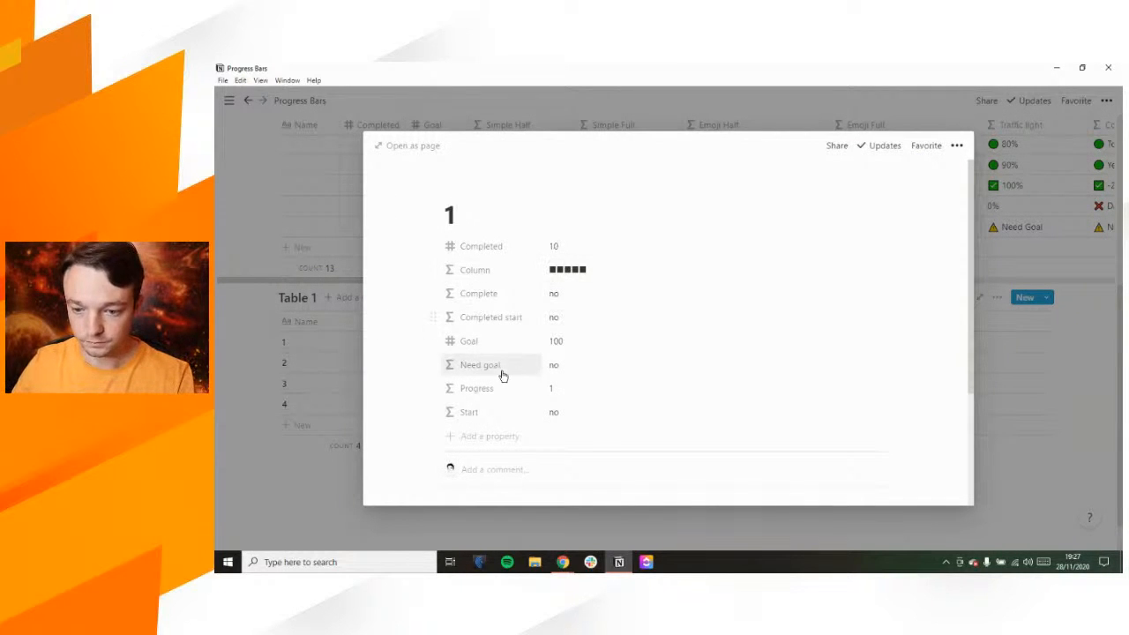
click(562, 397)
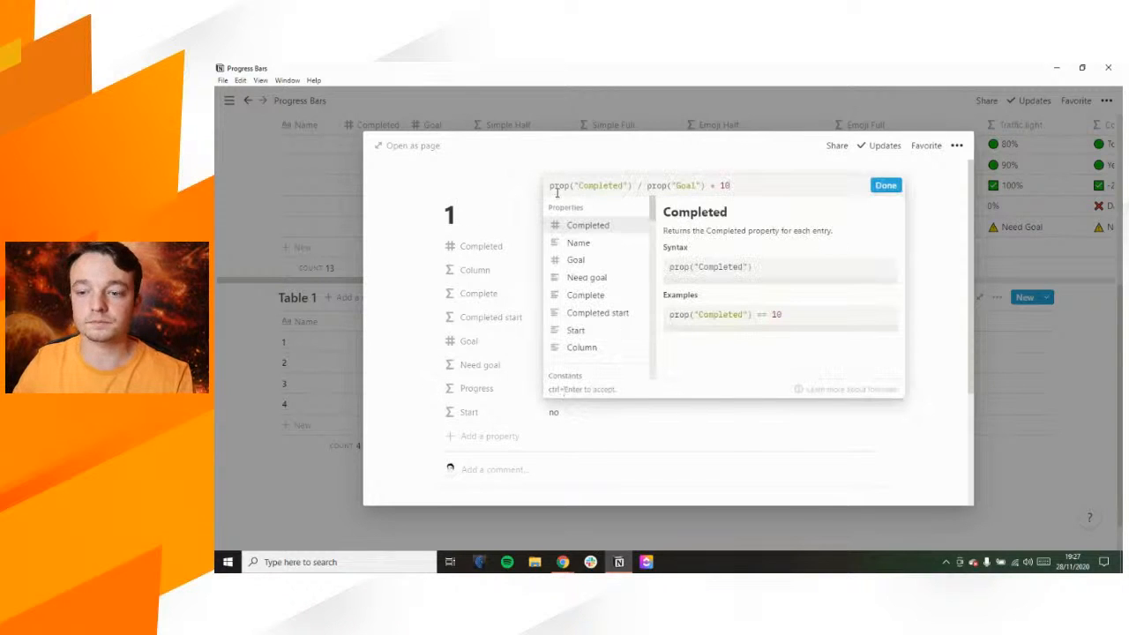
drag(549, 187, 745, 189)
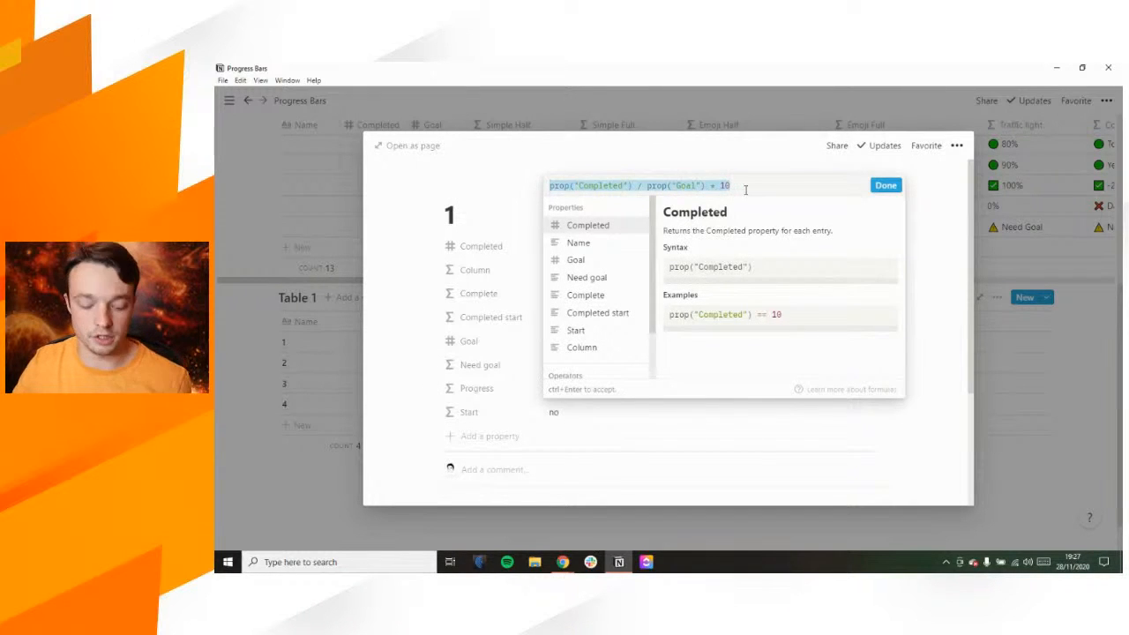
click(512, 228)
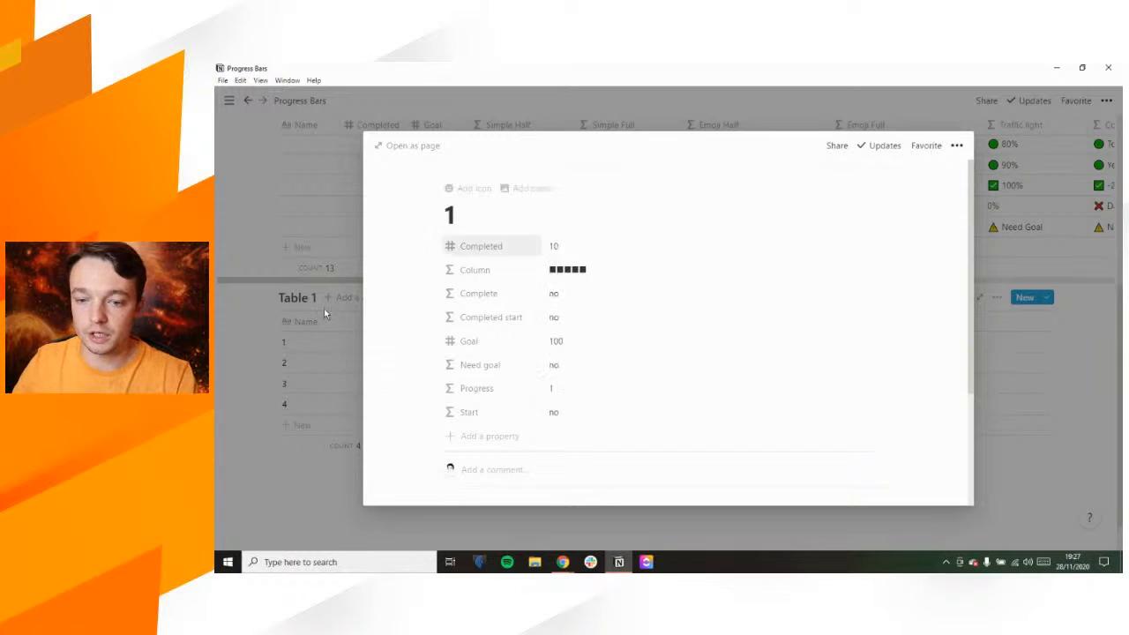
click(323, 313)
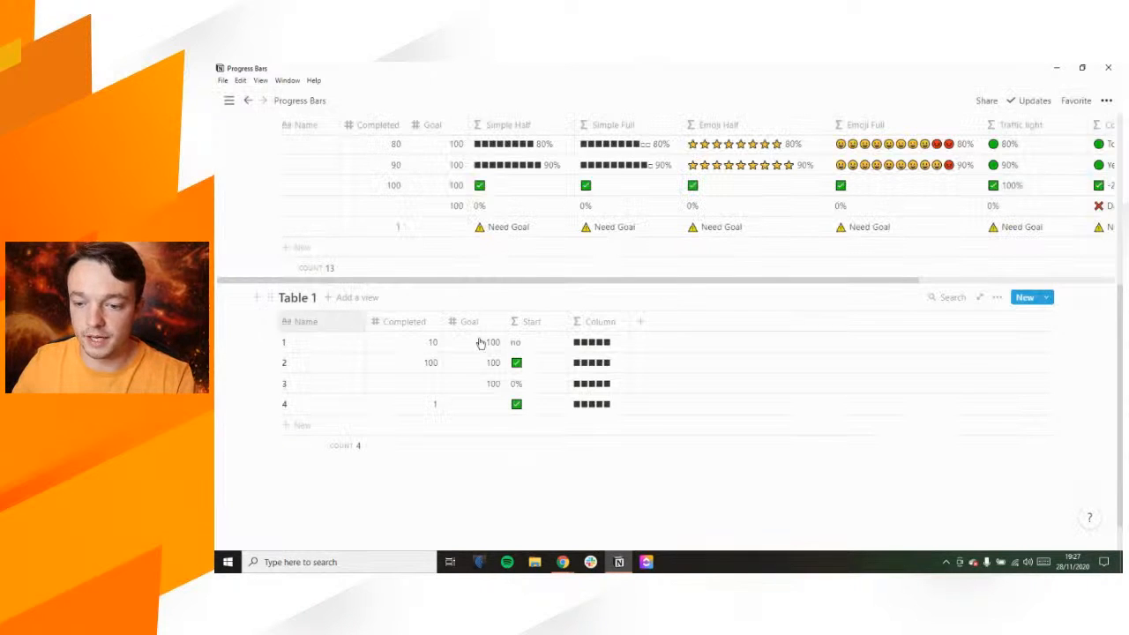
Replace the slice's end value in Column's formula with prop("Completed") / prop("Goal") * 10
click(613, 343)
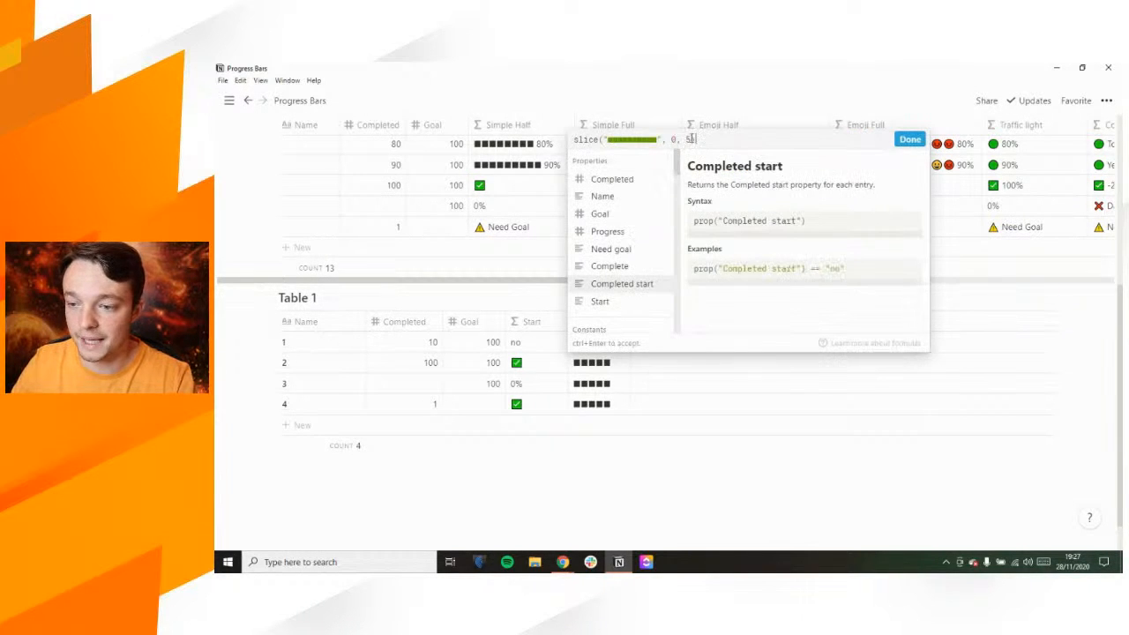
text(prop("Completed") / prop("Goal") * 10))
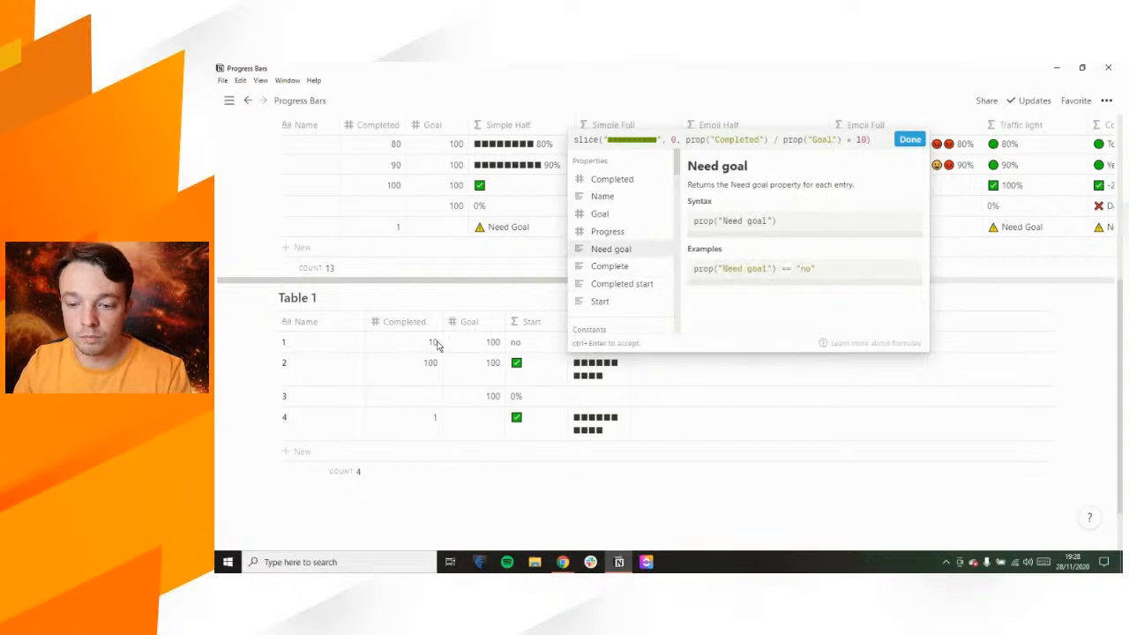
Save the slice formula in Table 1's Column property and widen that column so the full bar fits on one line
click(913, 141)
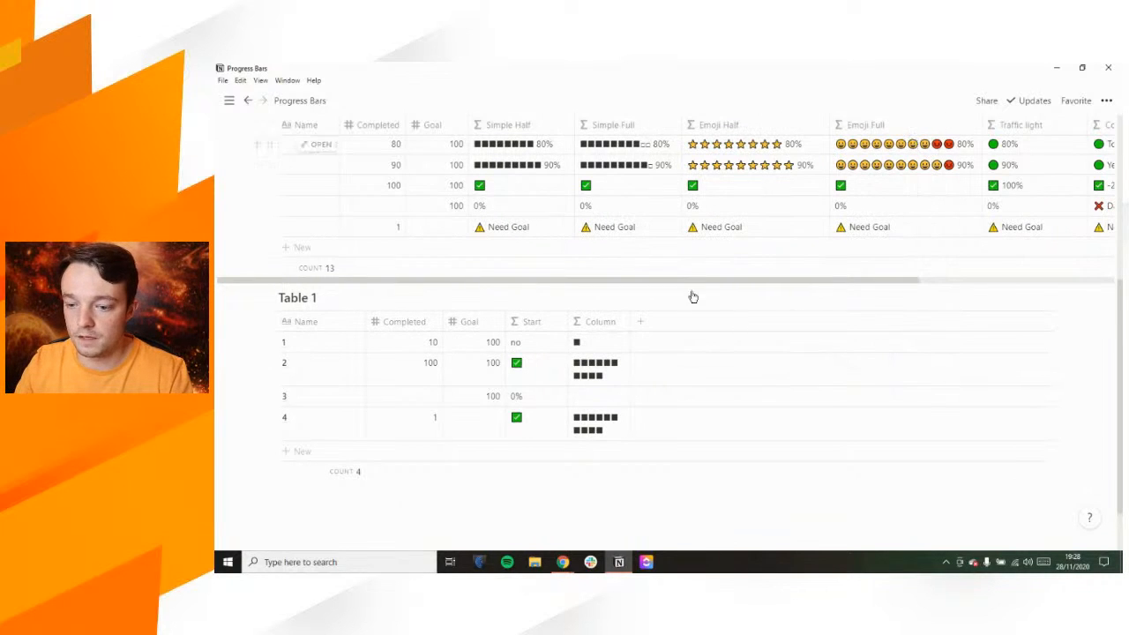
drag(629, 326, 703, 323)
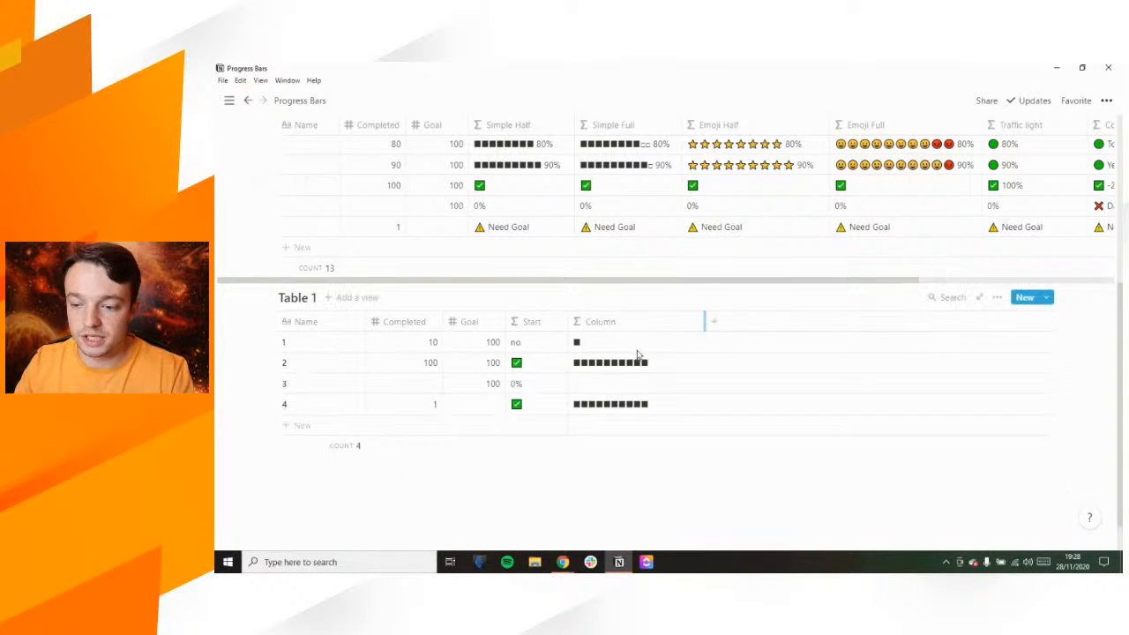
Review the slice formula behind row 1's Column value in Table 1 and close it
click(595, 343)
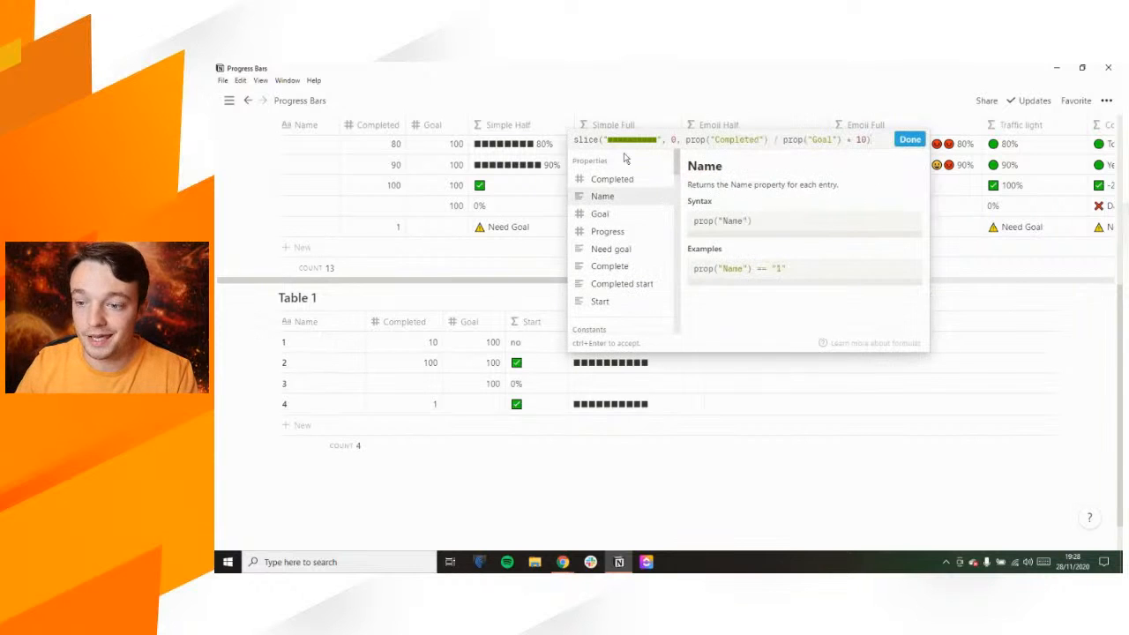
drag(645, 141, 662, 142)
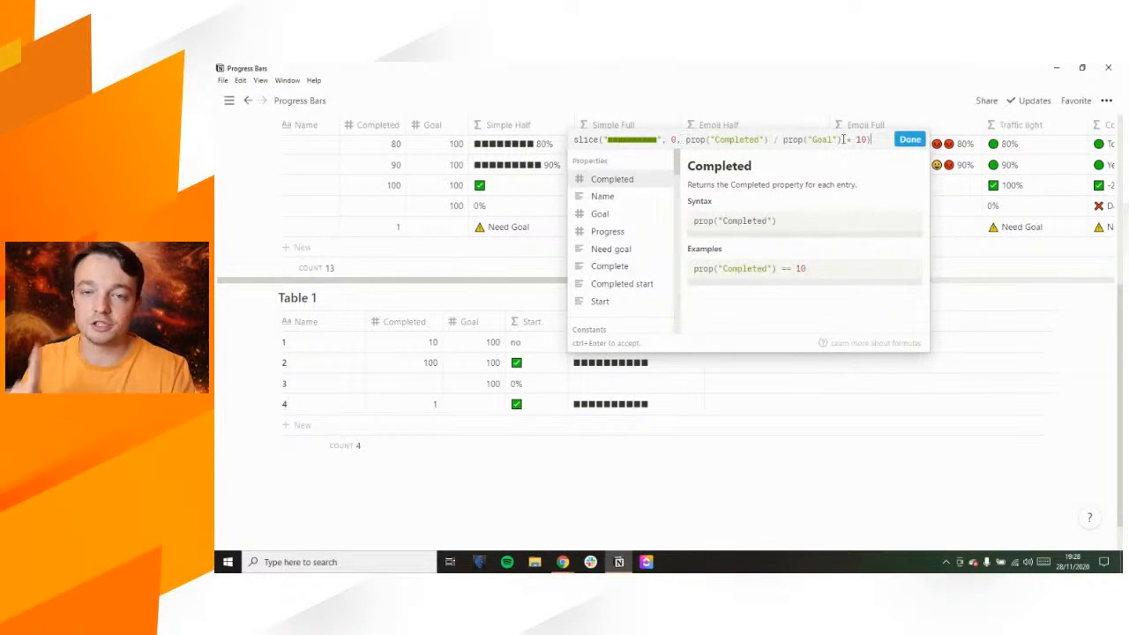
click(548, 164)
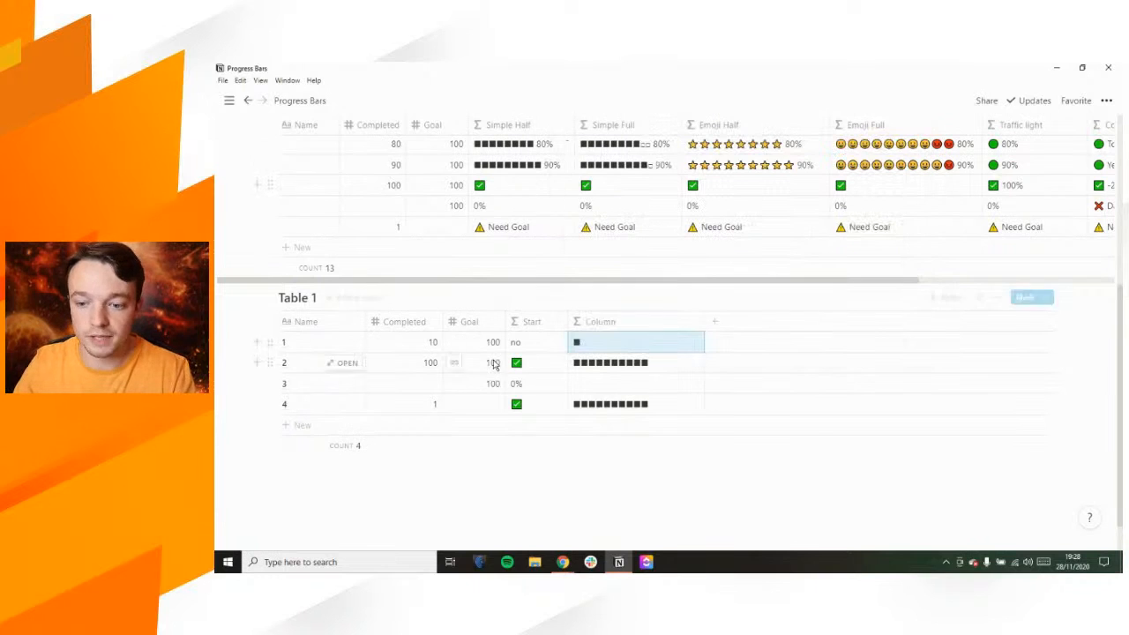
Test row 1's progress bar in Table 1 by setting its Completed value to 20, 30 and finally 40
click(432, 343)
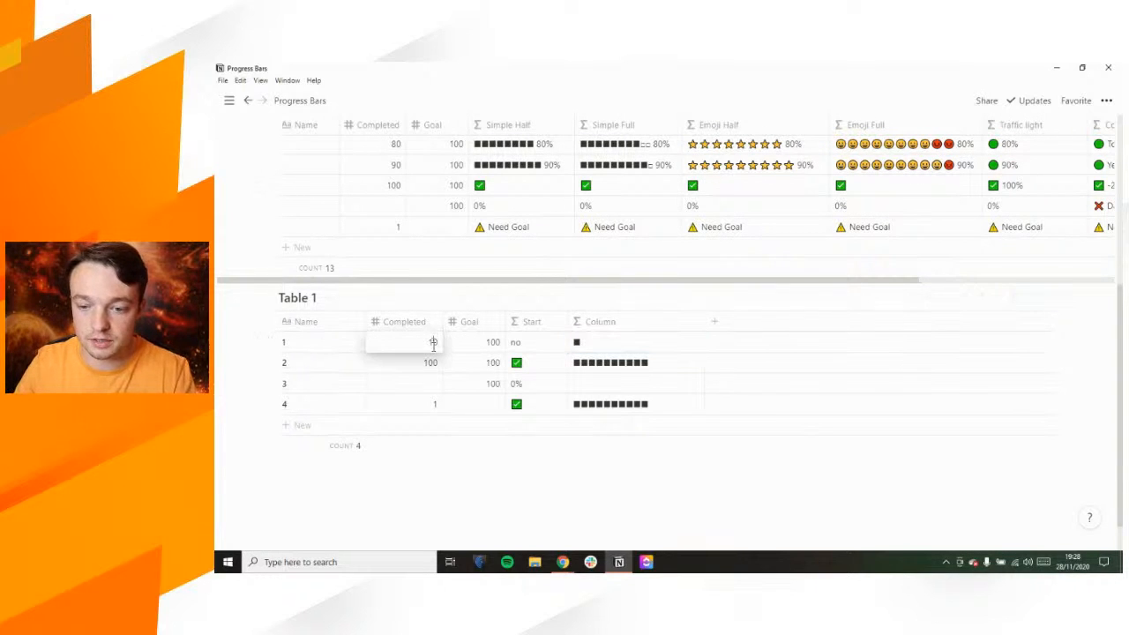
key(BackSpace)
key(BackSpace)
text(20)
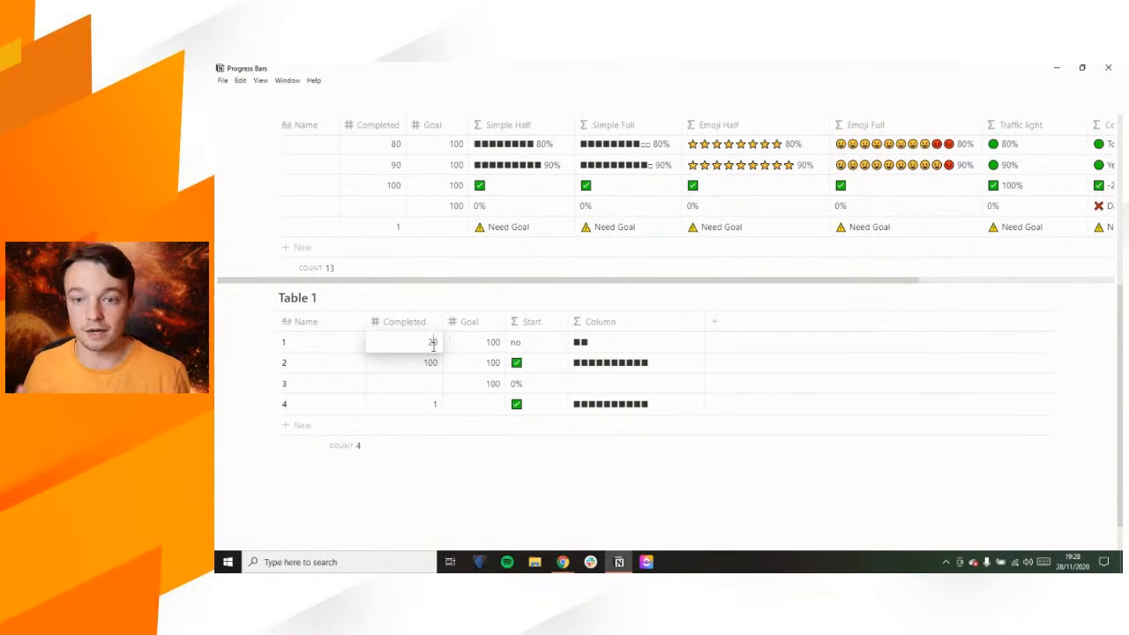
key(BackSpace)
key(BackSpace)
text(30)
key(BackSpace)
key(BackSpace)
text(40)
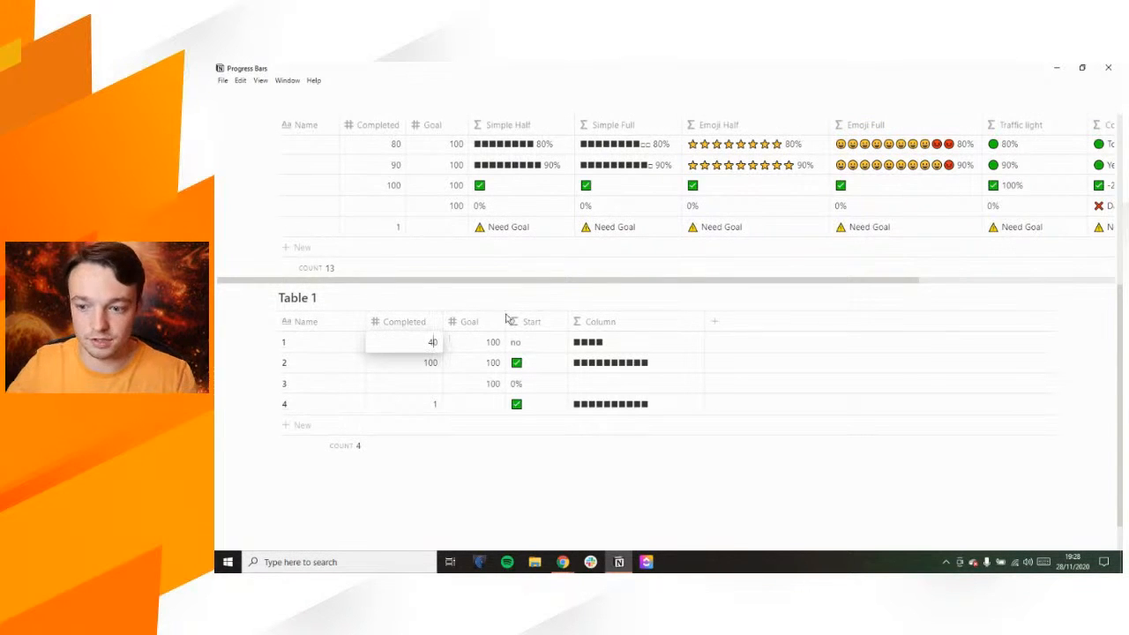
key(Escape)
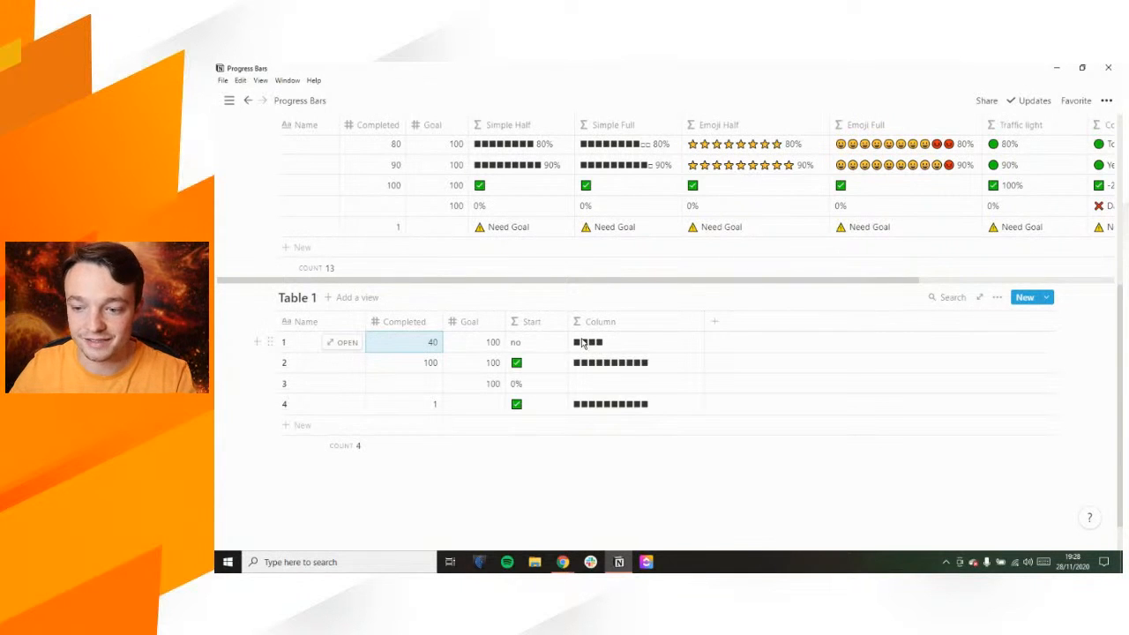
Compare the Simple Half bars in the upper table with the Column formula in Table 1
scroll(544, 190, up, 3)
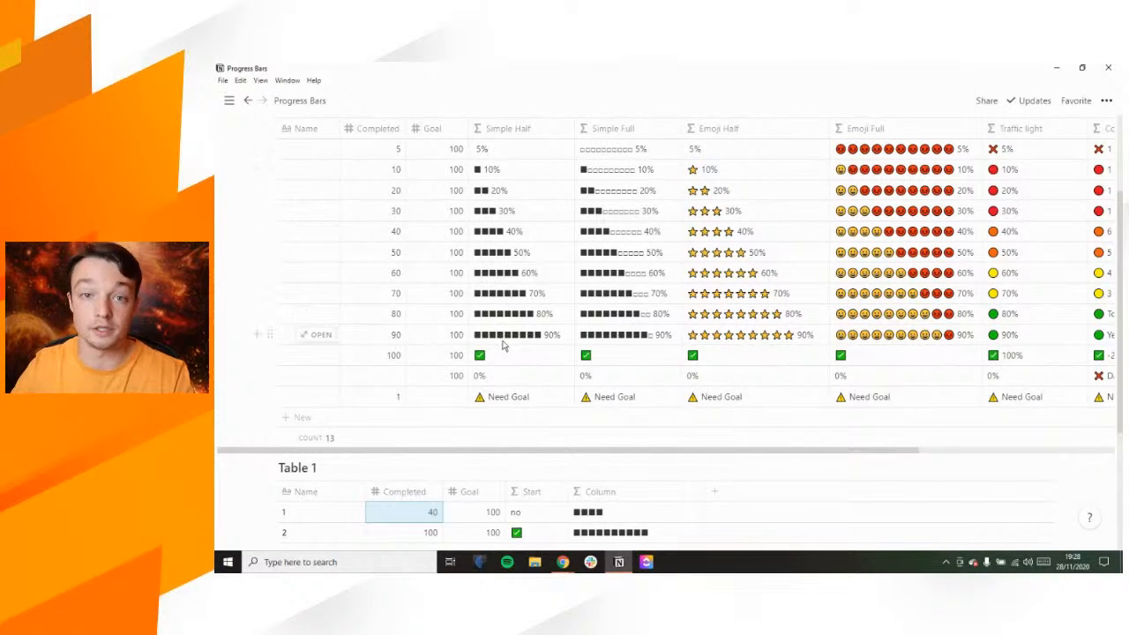
scroll(522, 340, down, 2)
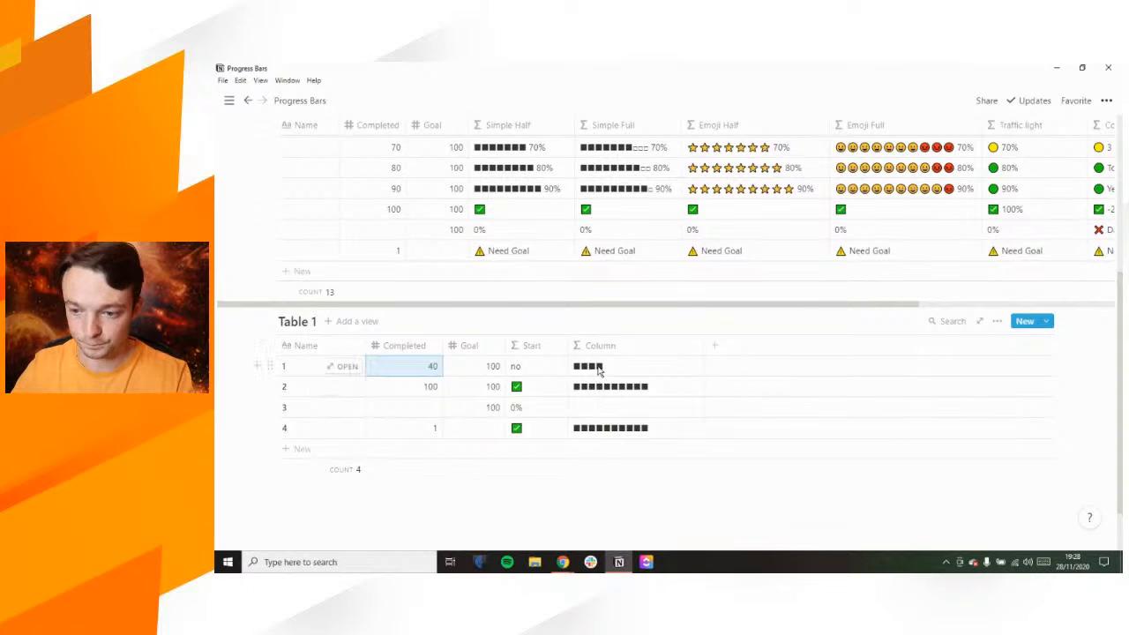
click(600, 369)
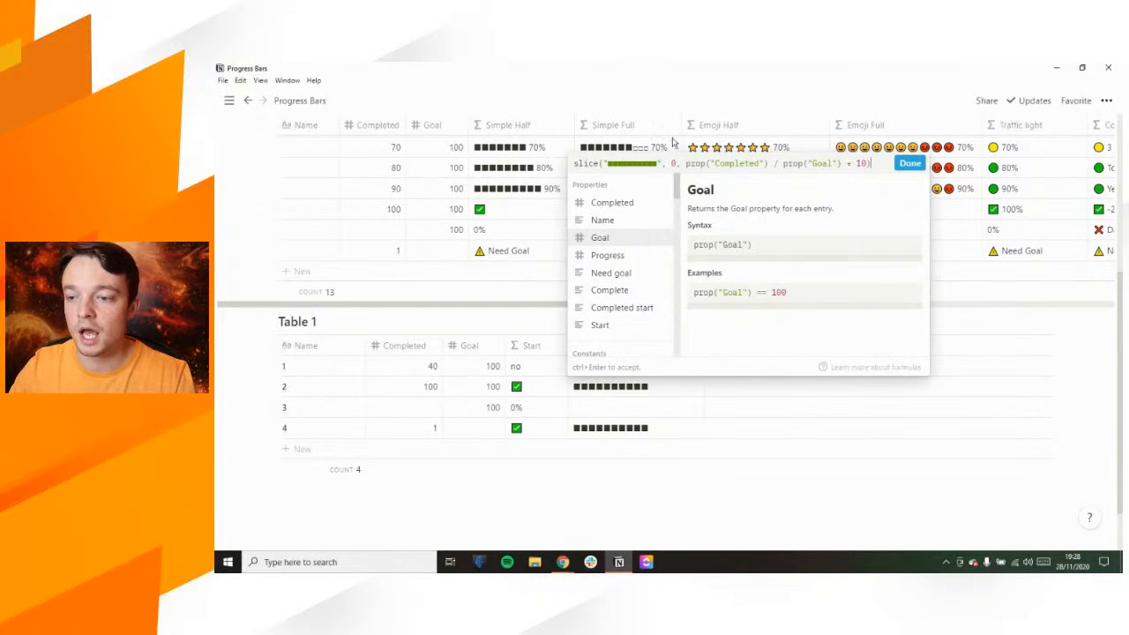
click(523, 188)
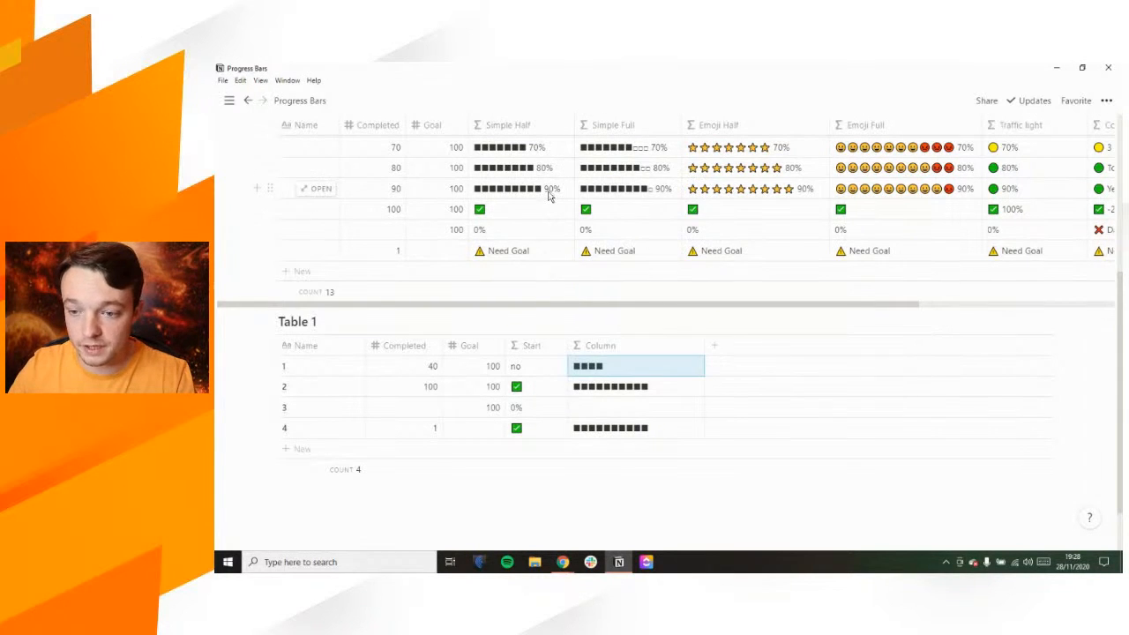
Append a quoted space and a copy of the calculation prop("Completed") / prop("Goal") * 10 to the Column formula, joined with plus signs
key(Return)
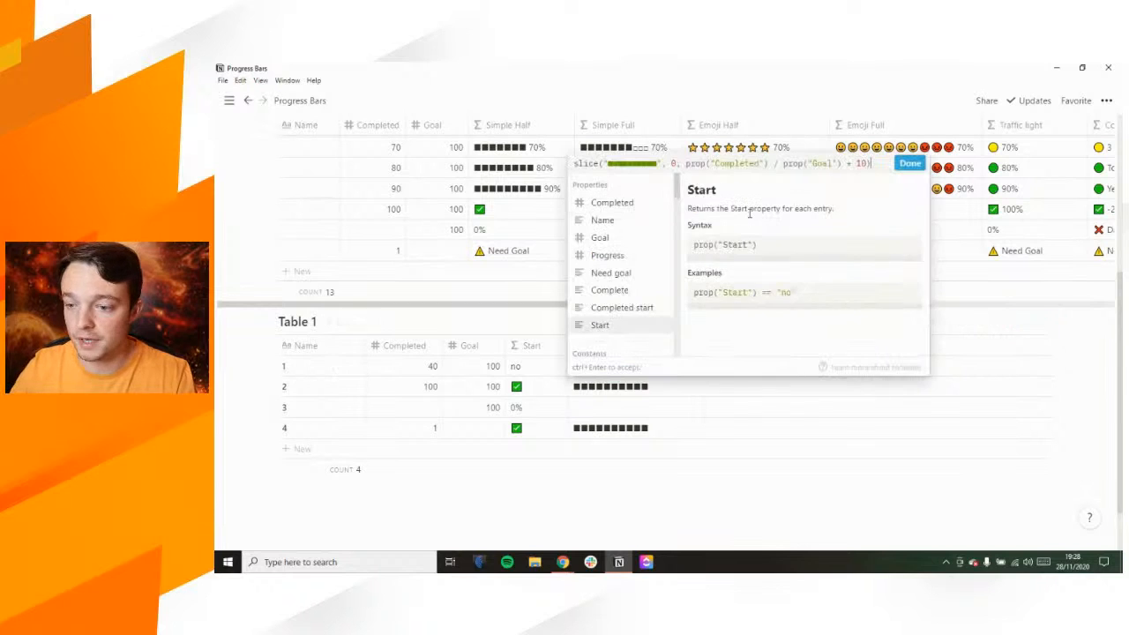
text(+)
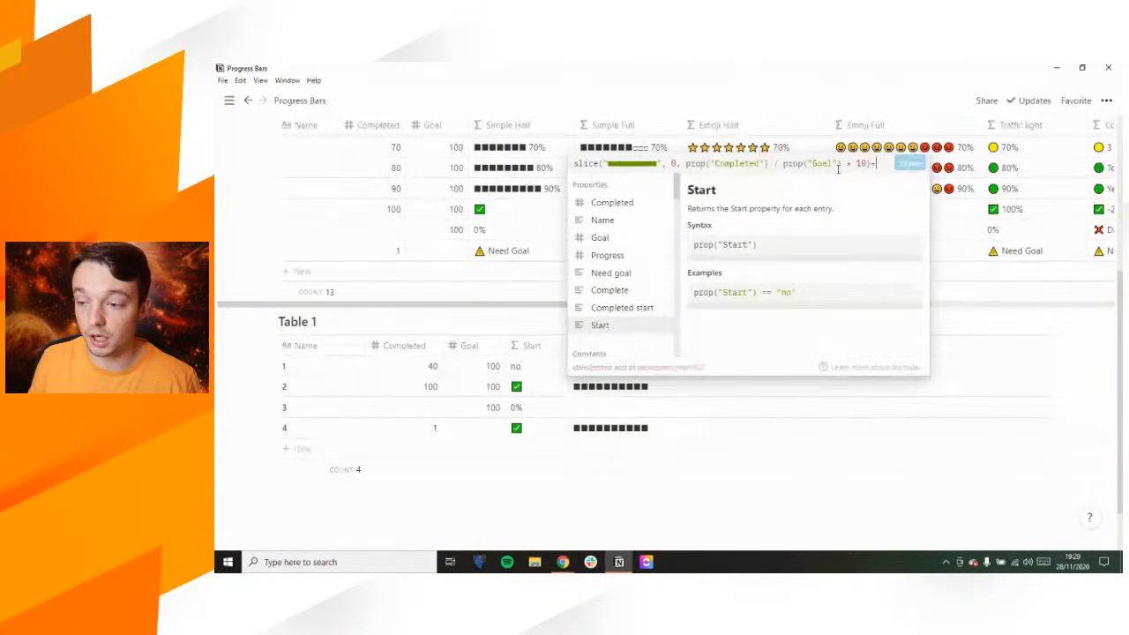
text(" ")
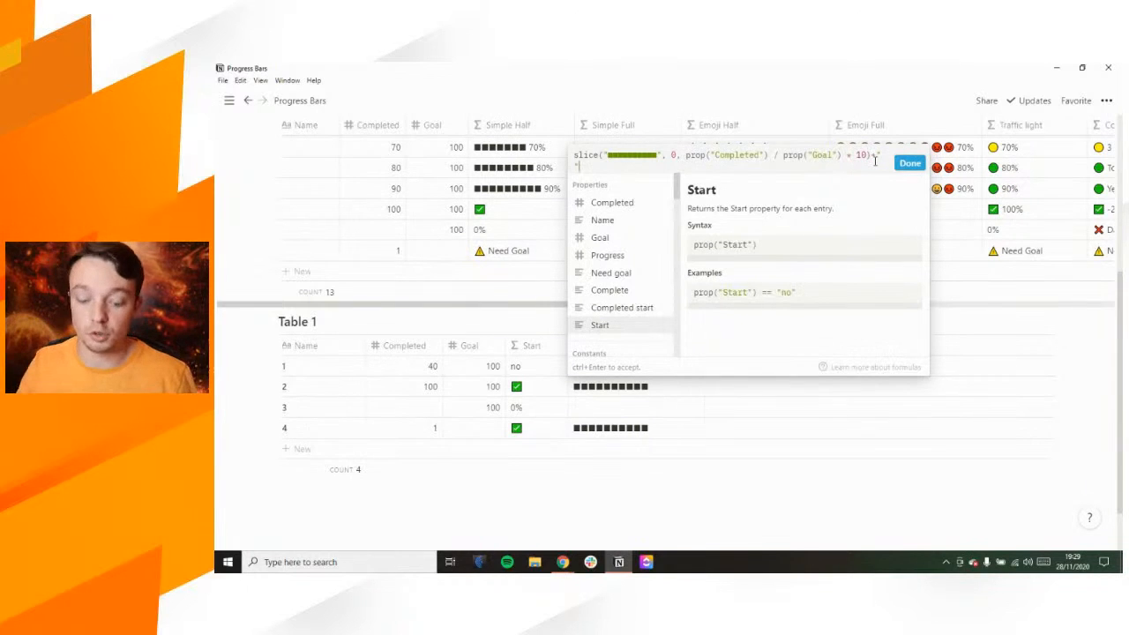
text(+)
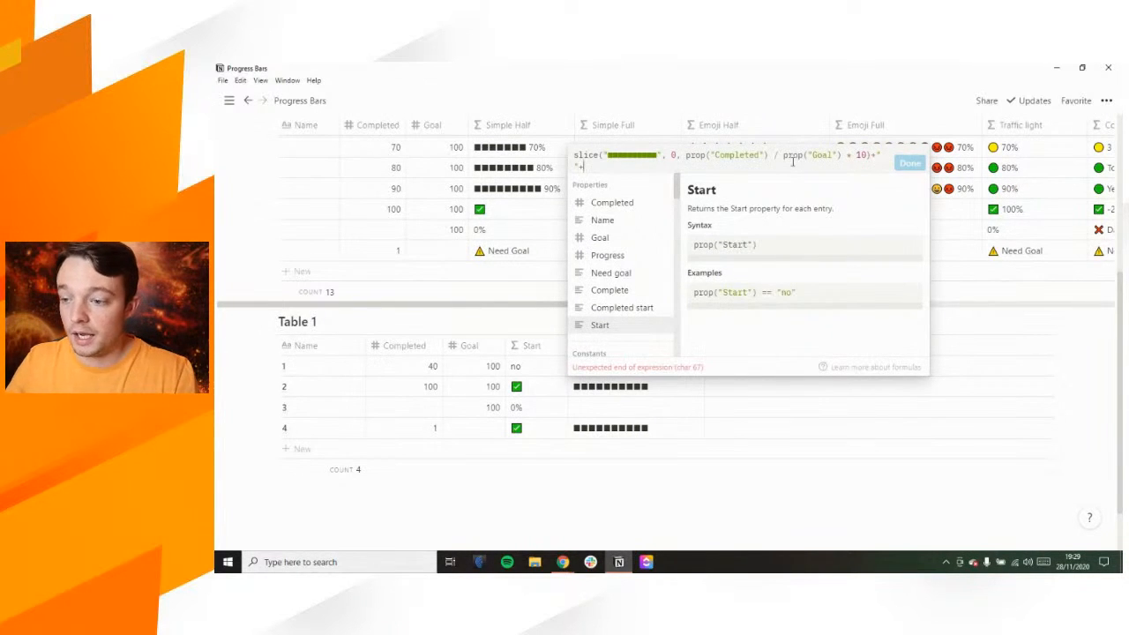
drag(685, 155, 869, 154)
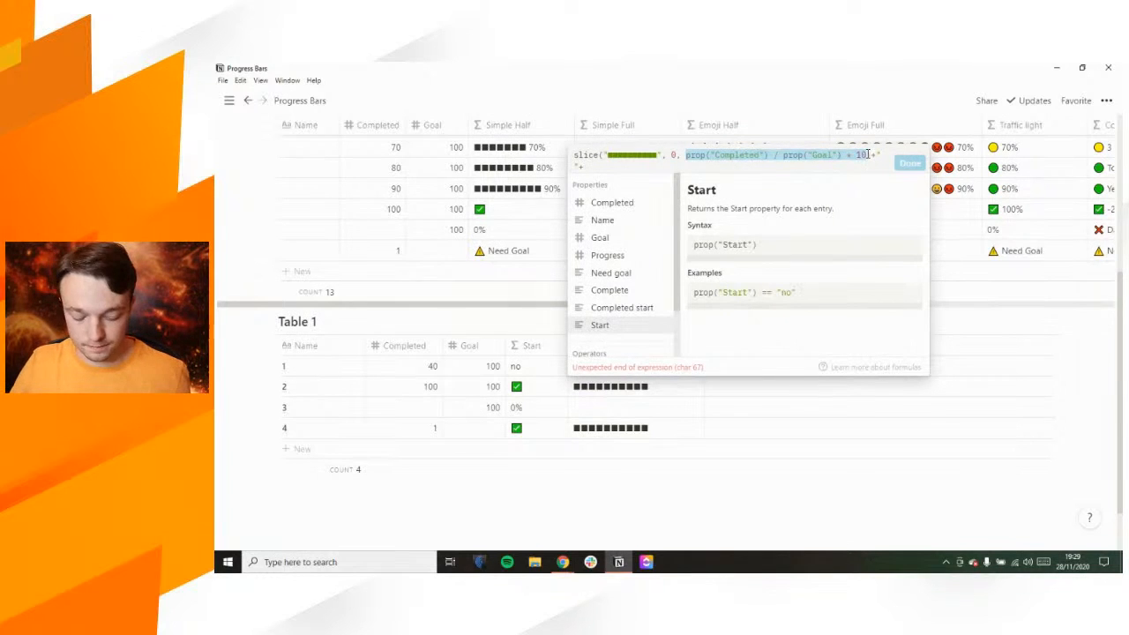
key(ctrl+c)
click(677, 168)
key(ctrl+v)
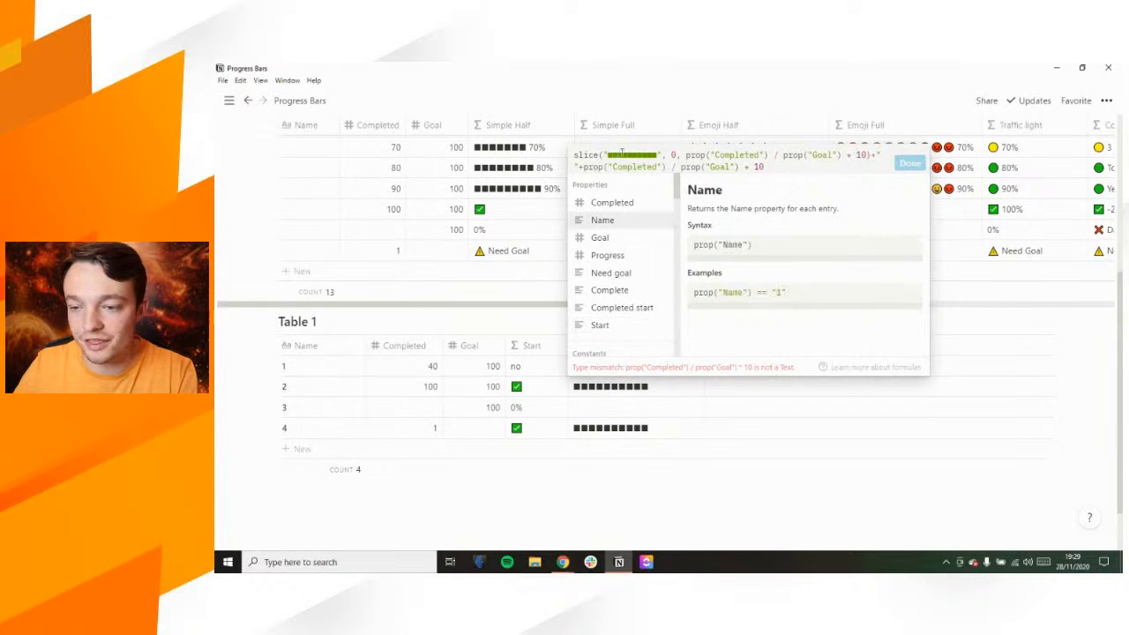
Wrap the appended Completed / Goal calculation in format() and save the Column formula
click(582, 166)
text(format()
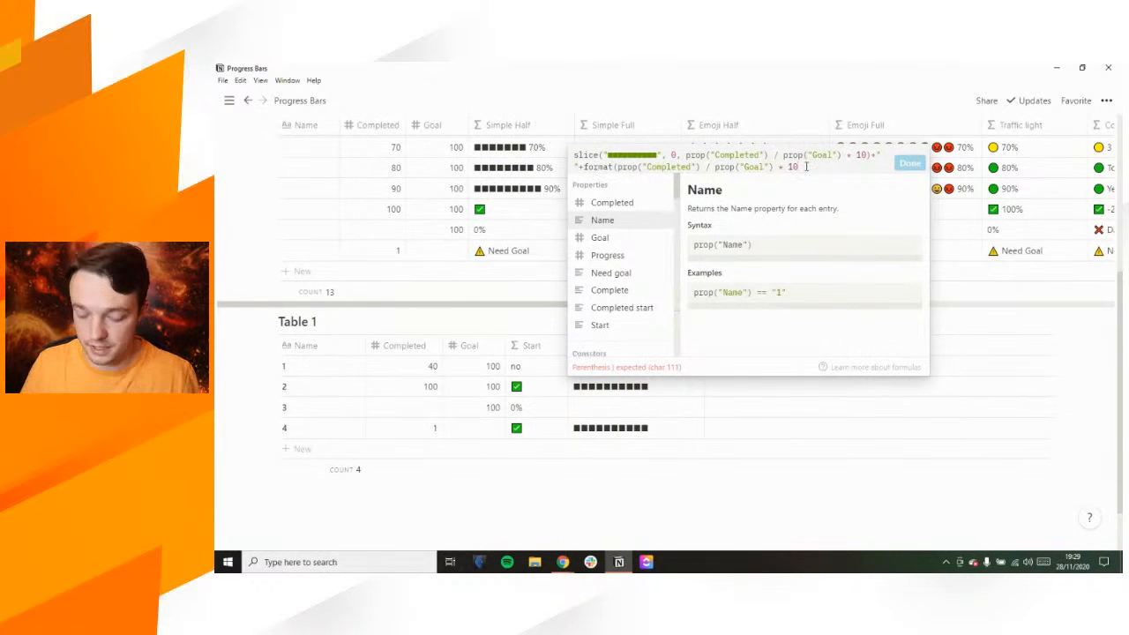
text())
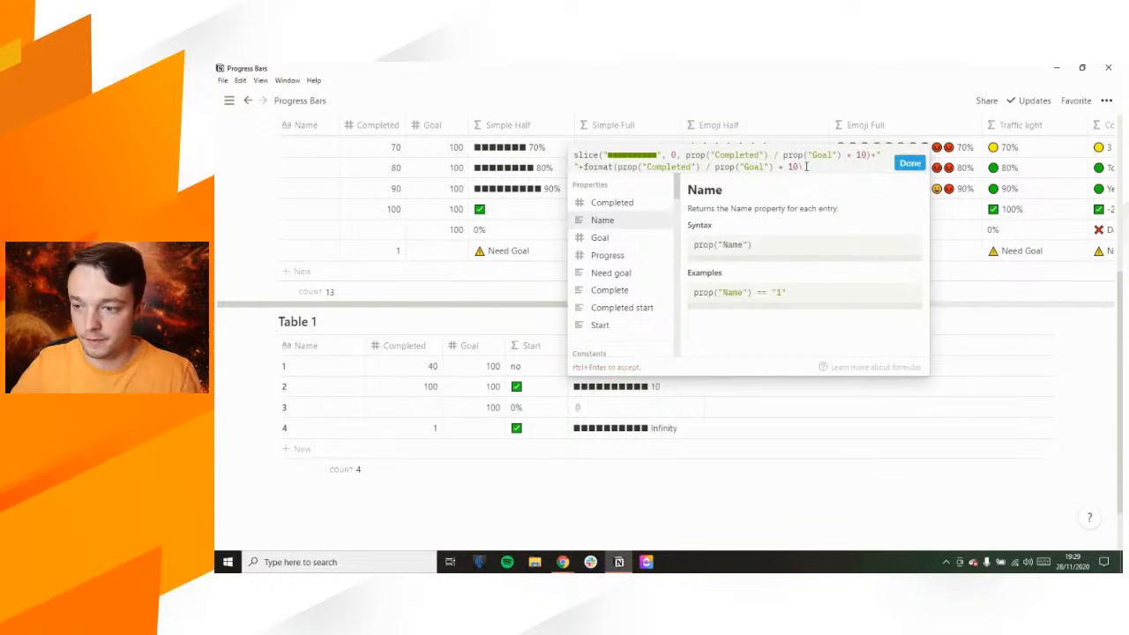
click(909, 164)
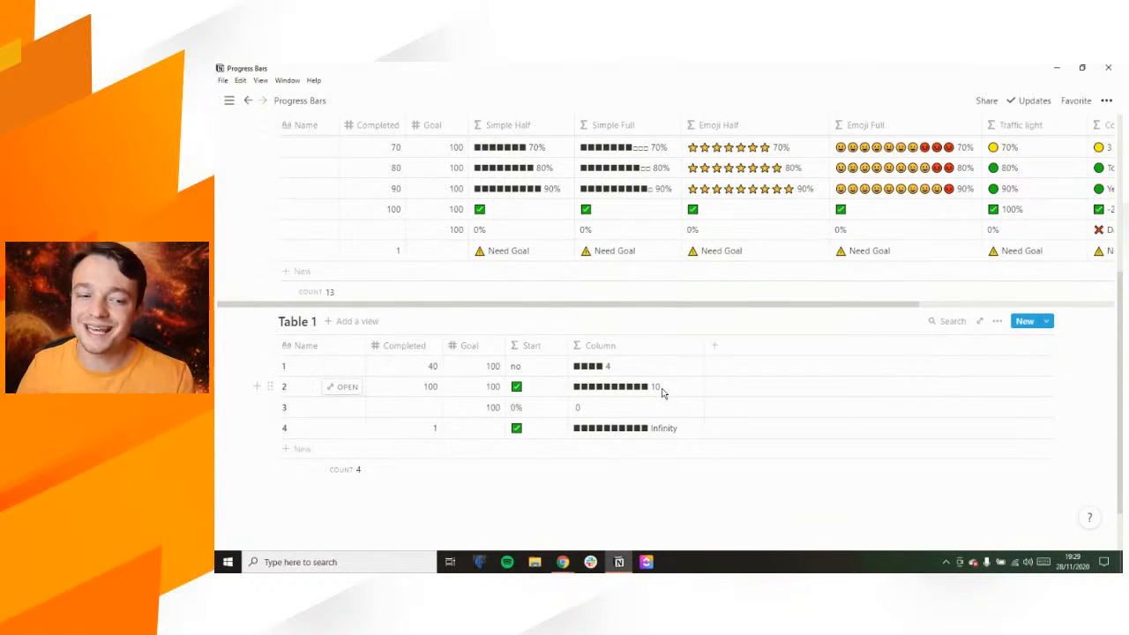
Change the multiplier inside format() of the Column formula to 100 and save it
click(614, 371)
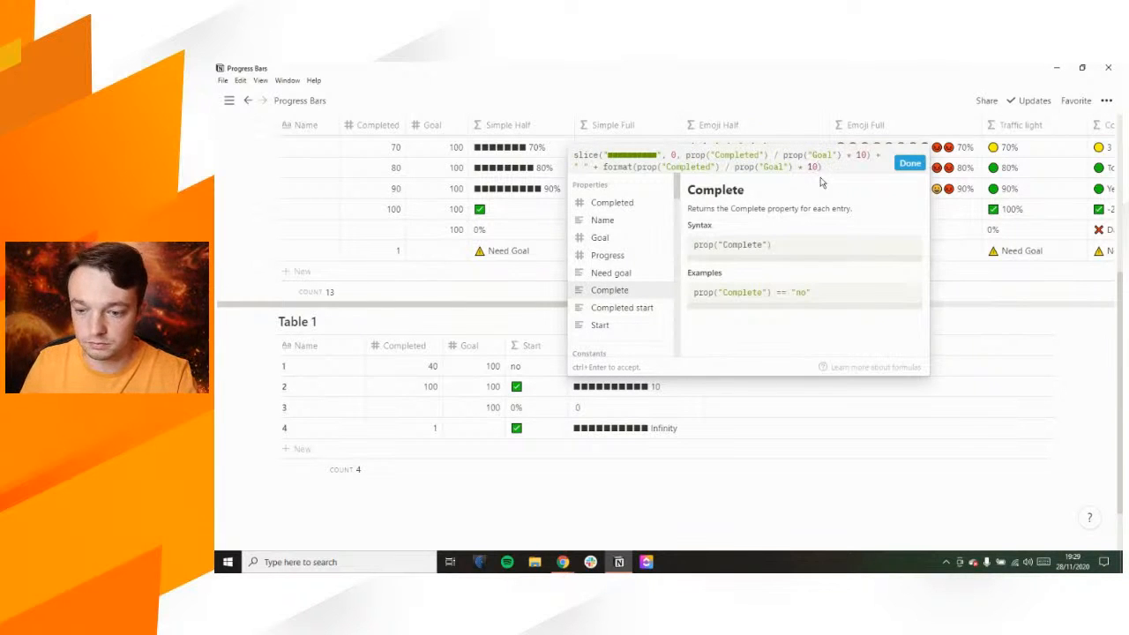
text(0)
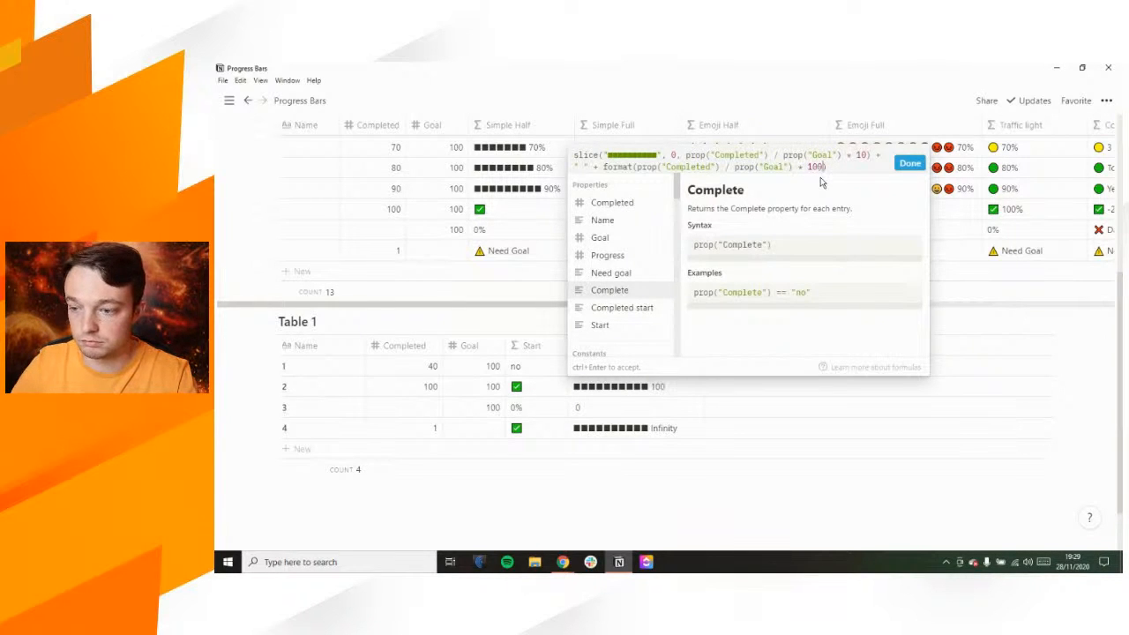
click(908, 164)
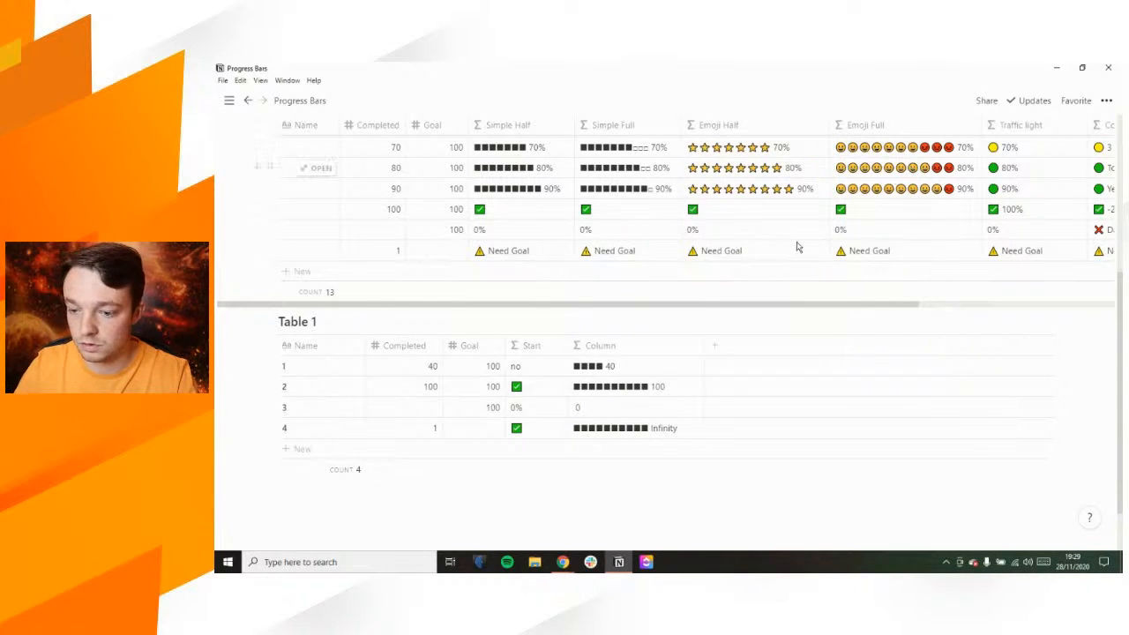
Append +"%" to the end of the Column formula and save it
click(619, 360)
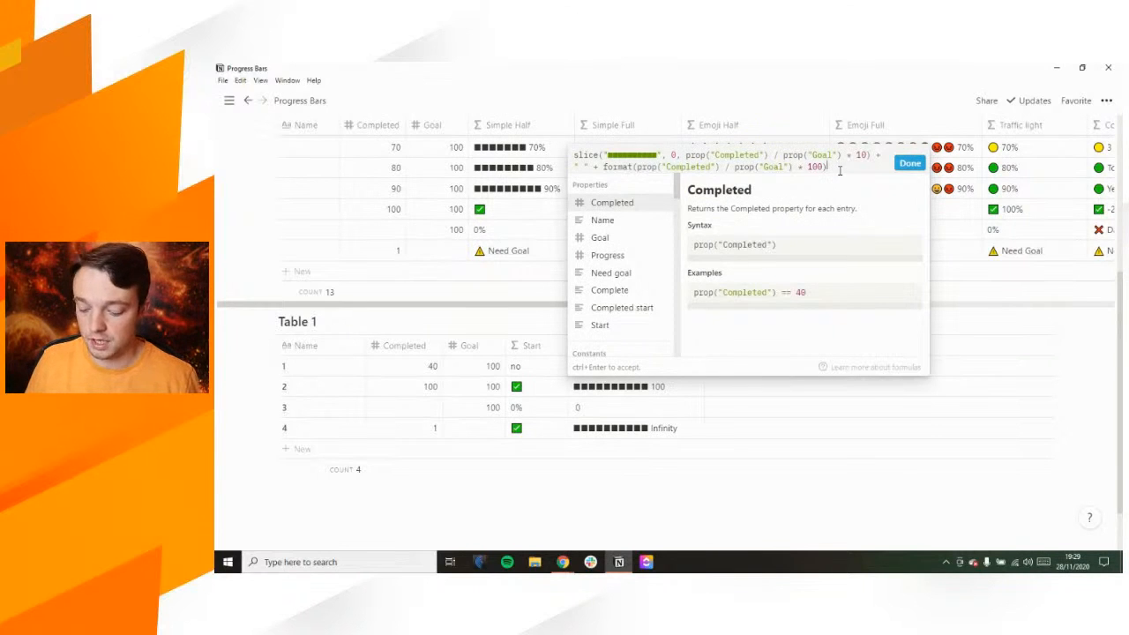
text(+"%")
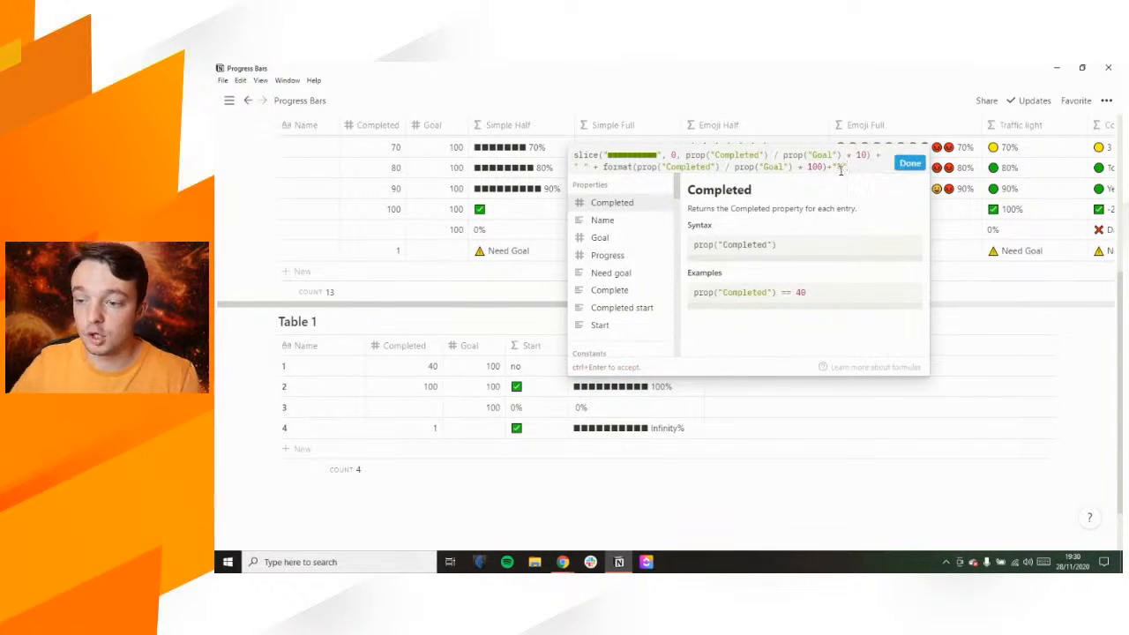
click(910, 164)
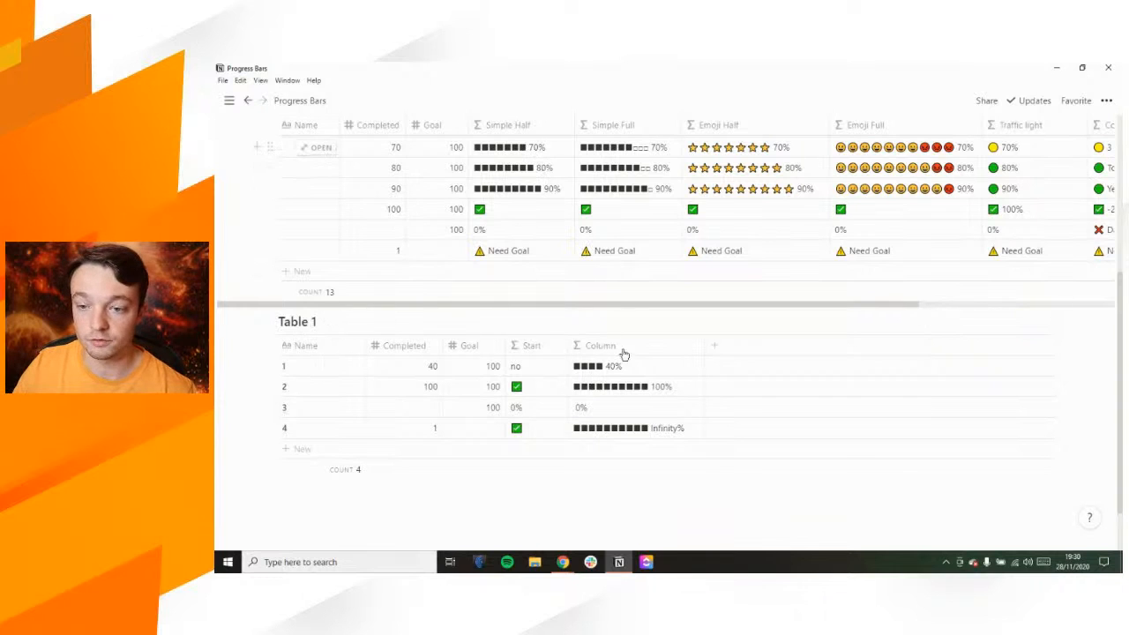
Examine the Simple Half formula in the upper table and the Start formula in Table 1
click(520, 187)
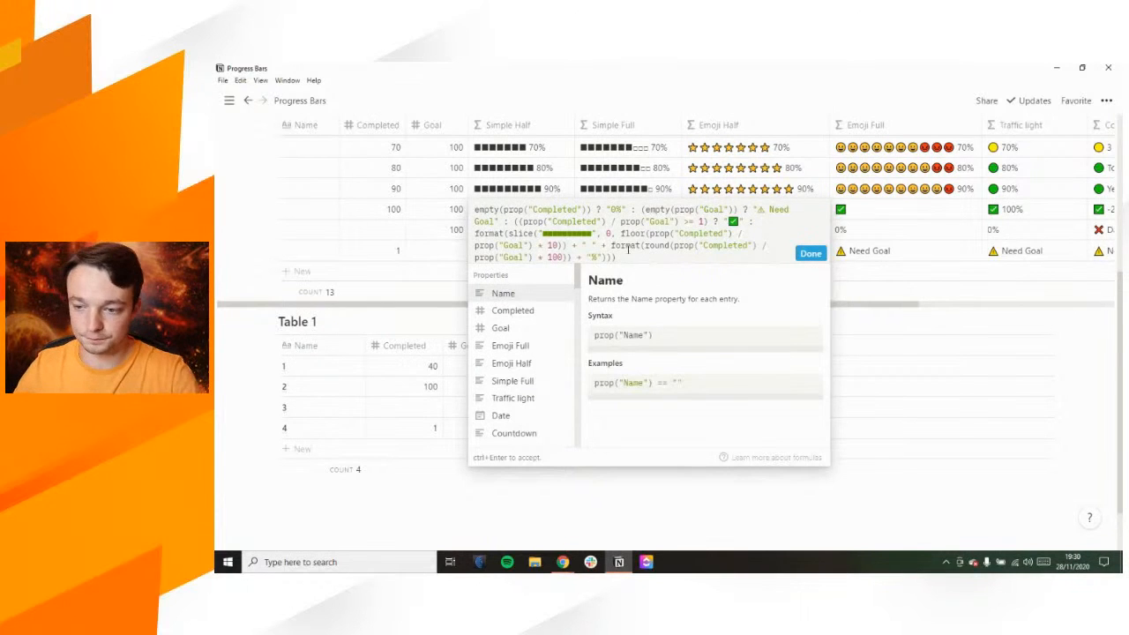
click(451, 146)
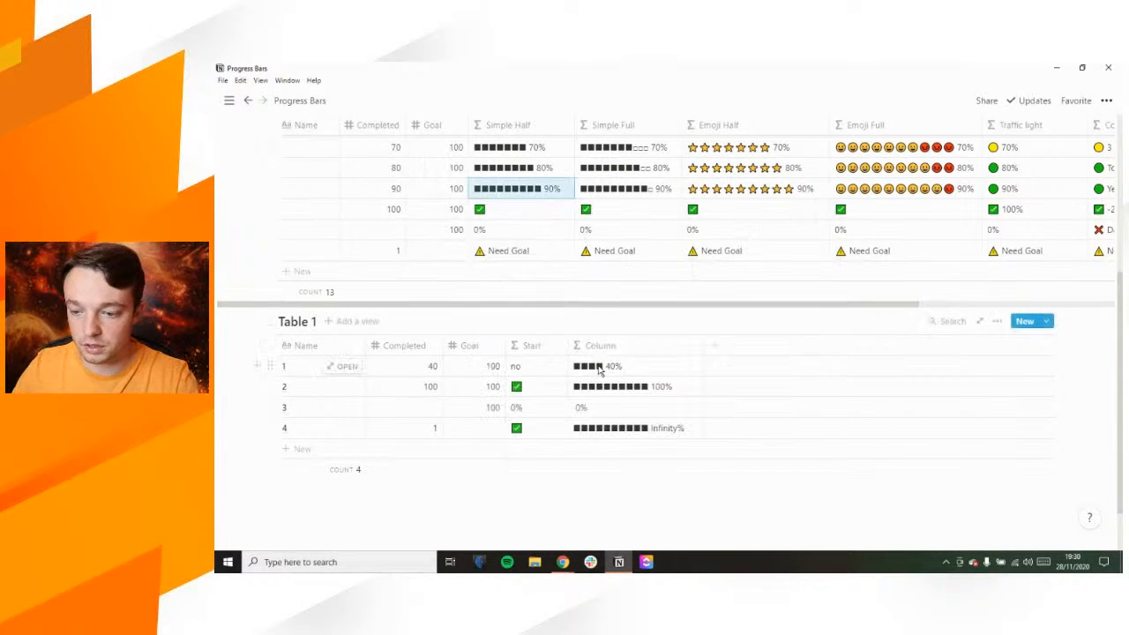
click(517, 368)
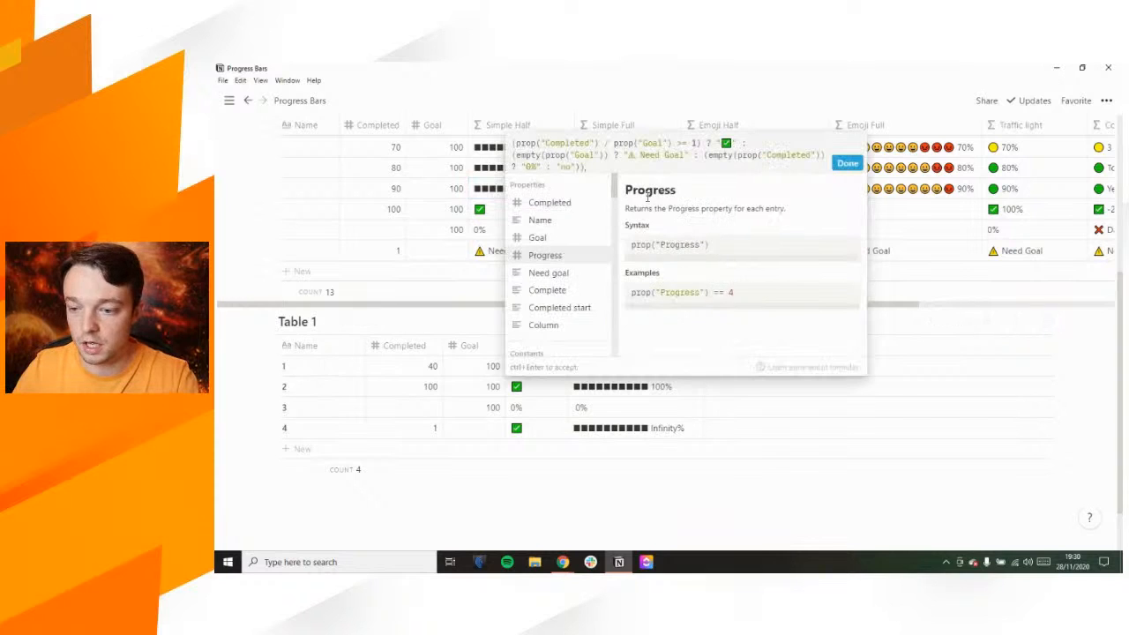
drag(514, 143, 571, 168)
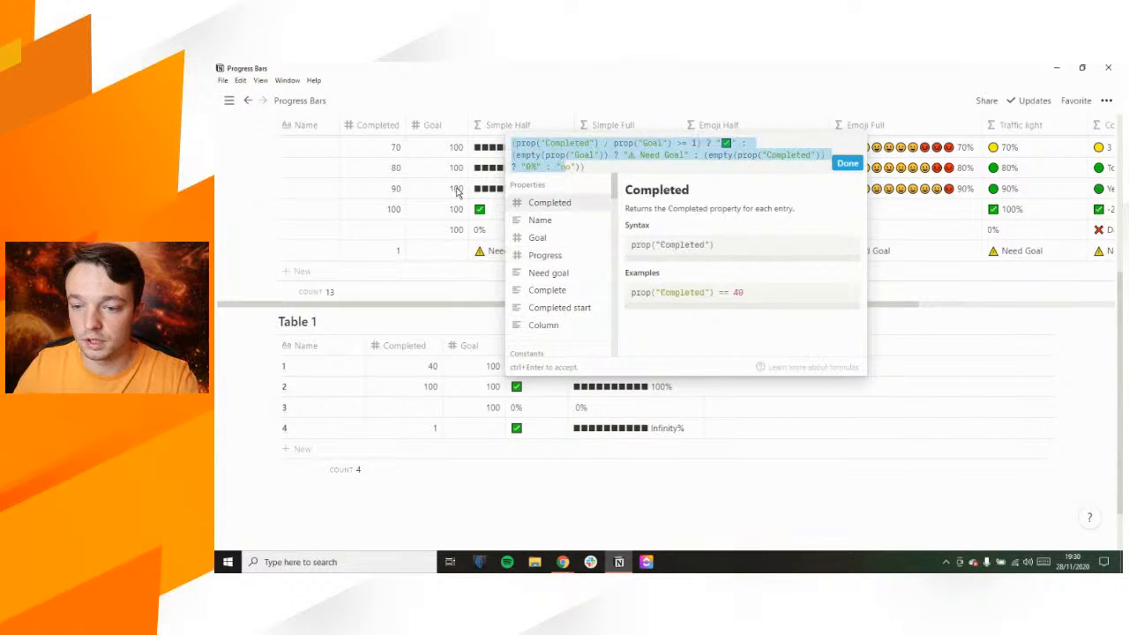
click(456, 192)
Duplicate the Start formula property in Table 1 and look at the formula of the copy
click(529, 346)
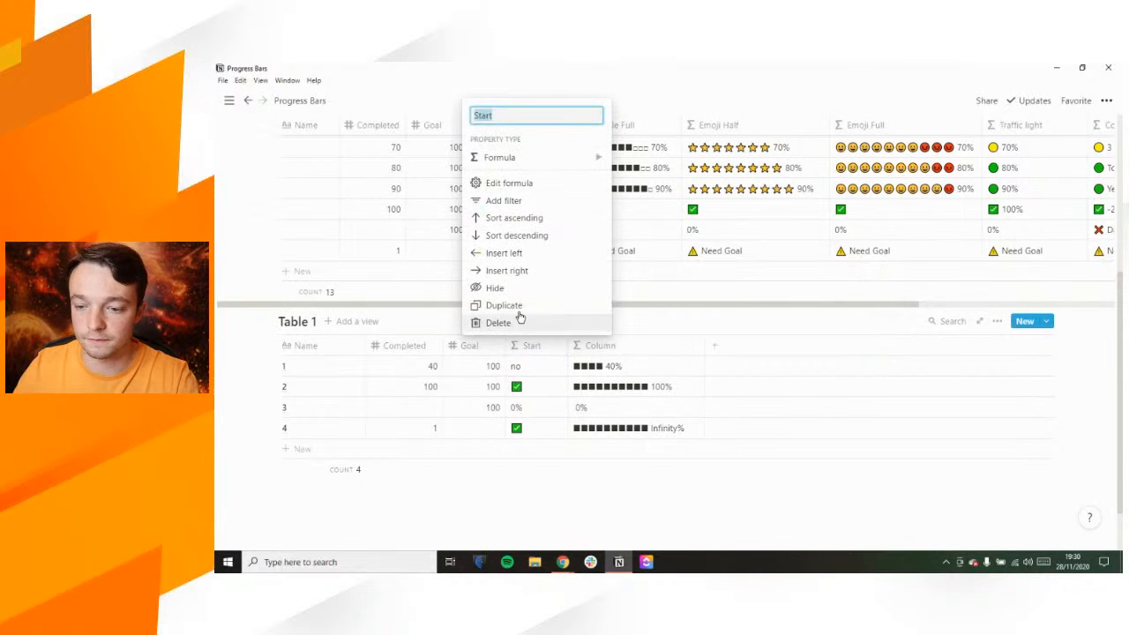
click(518, 309)
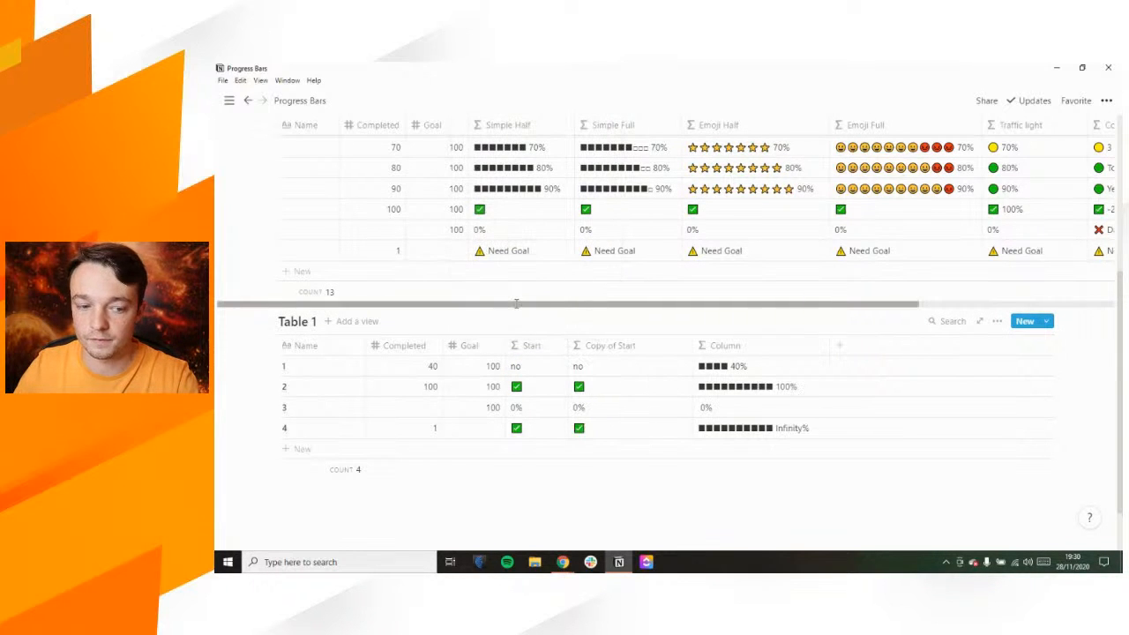
click(608, 367)
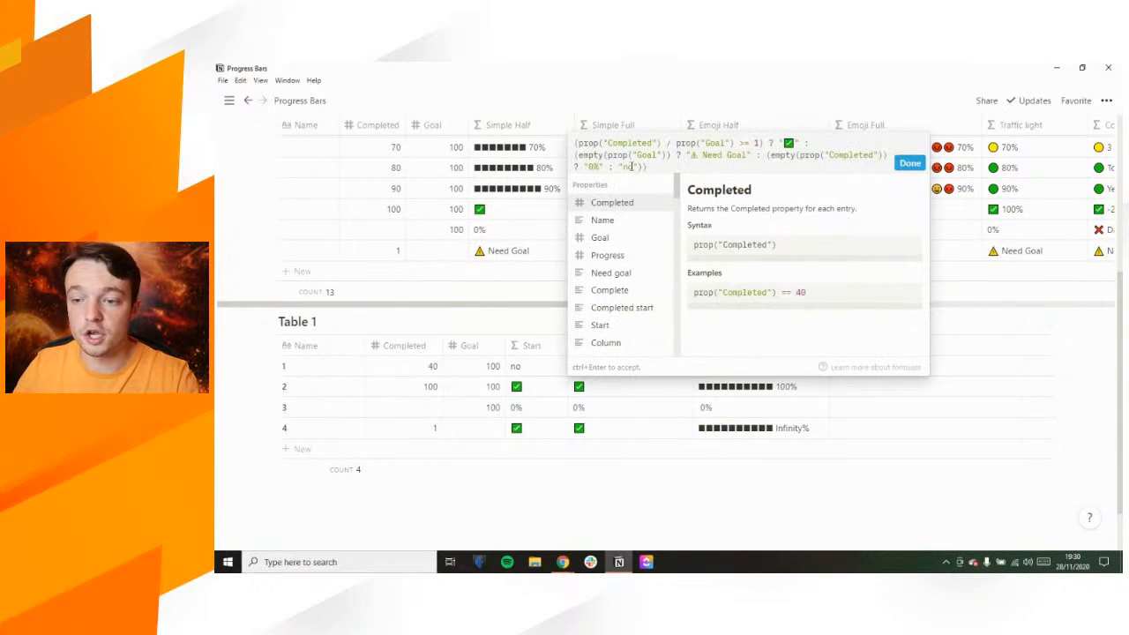
click(548, 196)
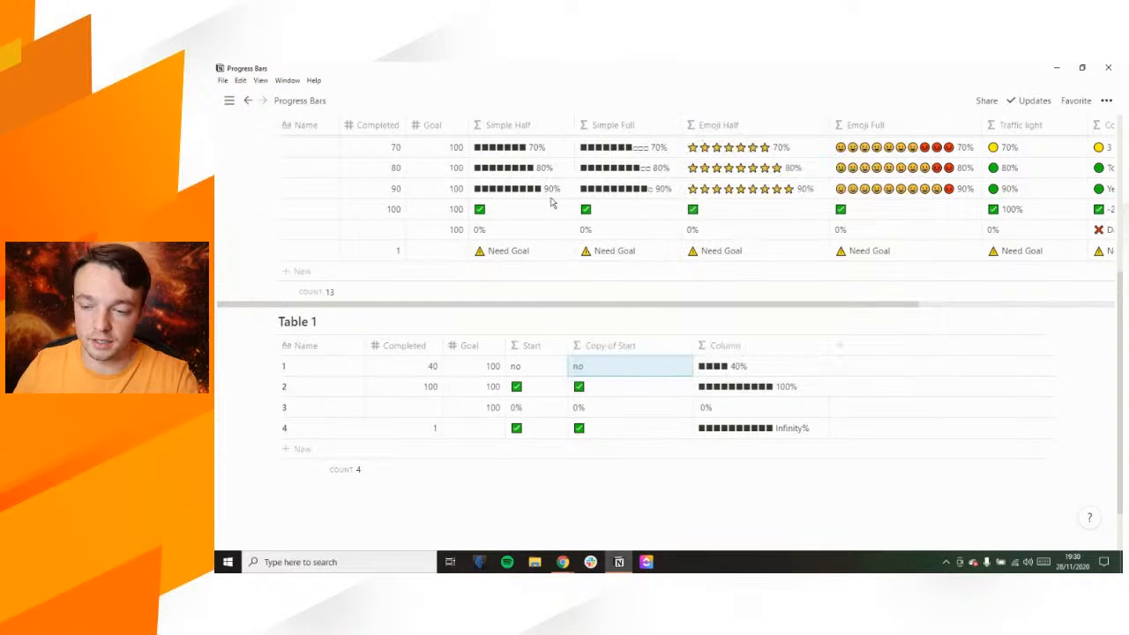
Copy the entire slice and percentage formula from the Column property in Table 1
click(723, 369)
click(756, 166)
key(ctrl+a)
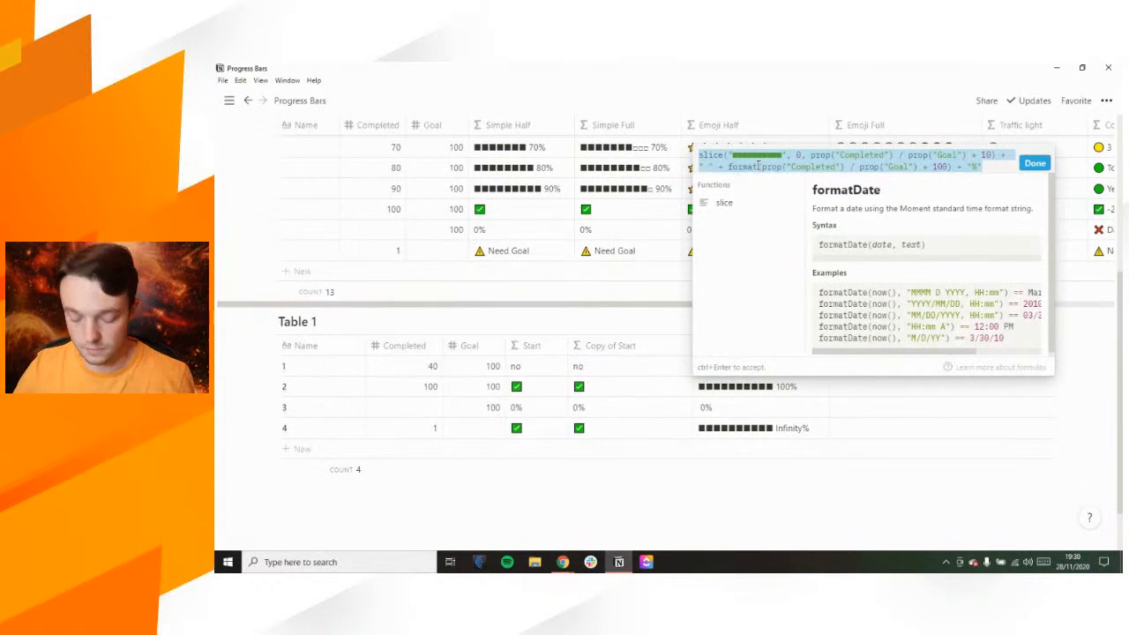
click(625, 310)
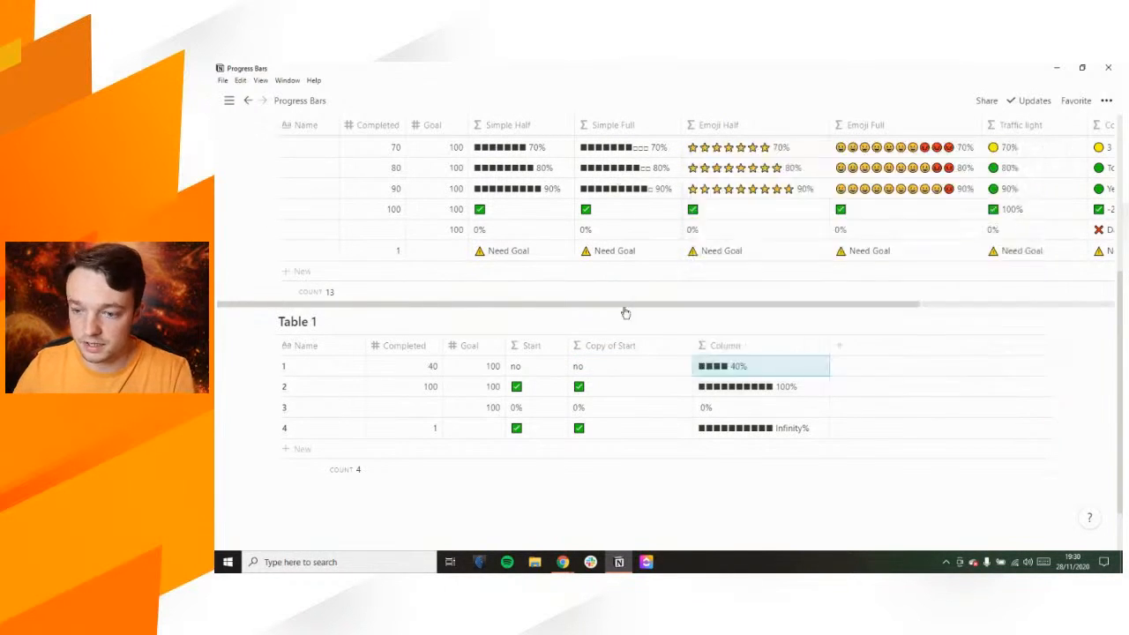
Replace "no" in the Copy of Start formula with the copied Column formula, save it and review the saved formula
click(612, 361)
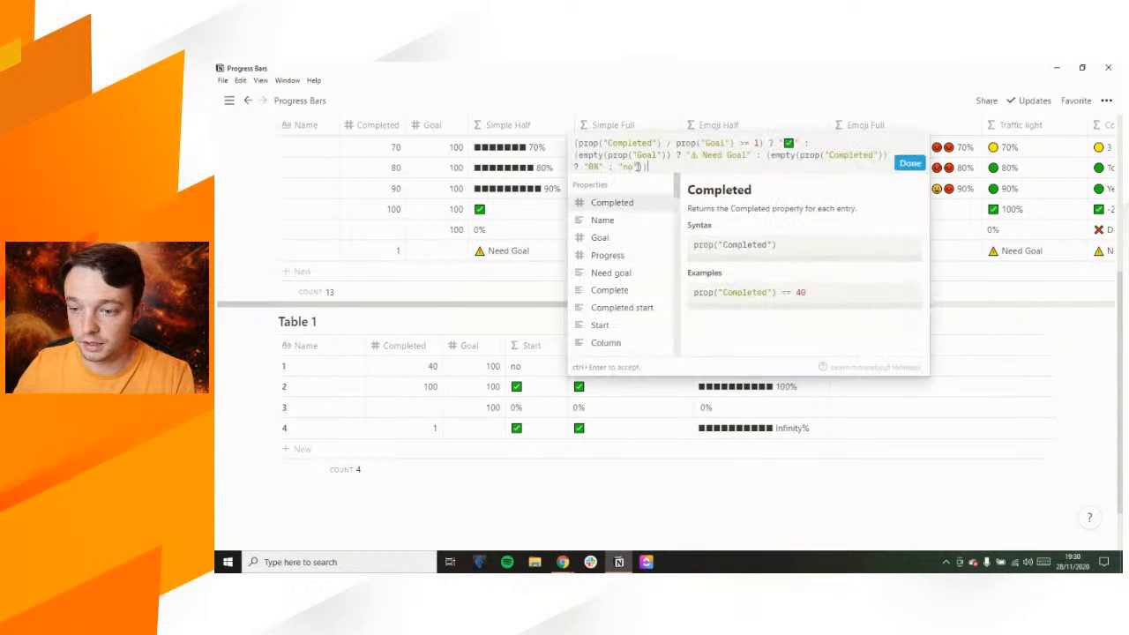
key(BackSpace)
key(BackSpace)
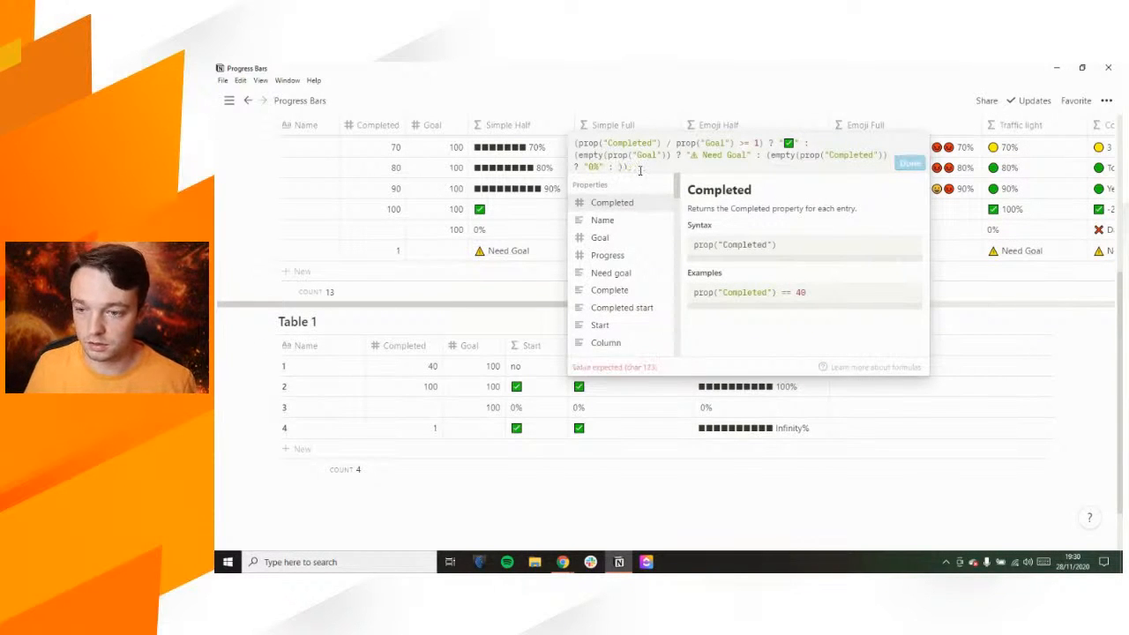
key(ctrl+v)
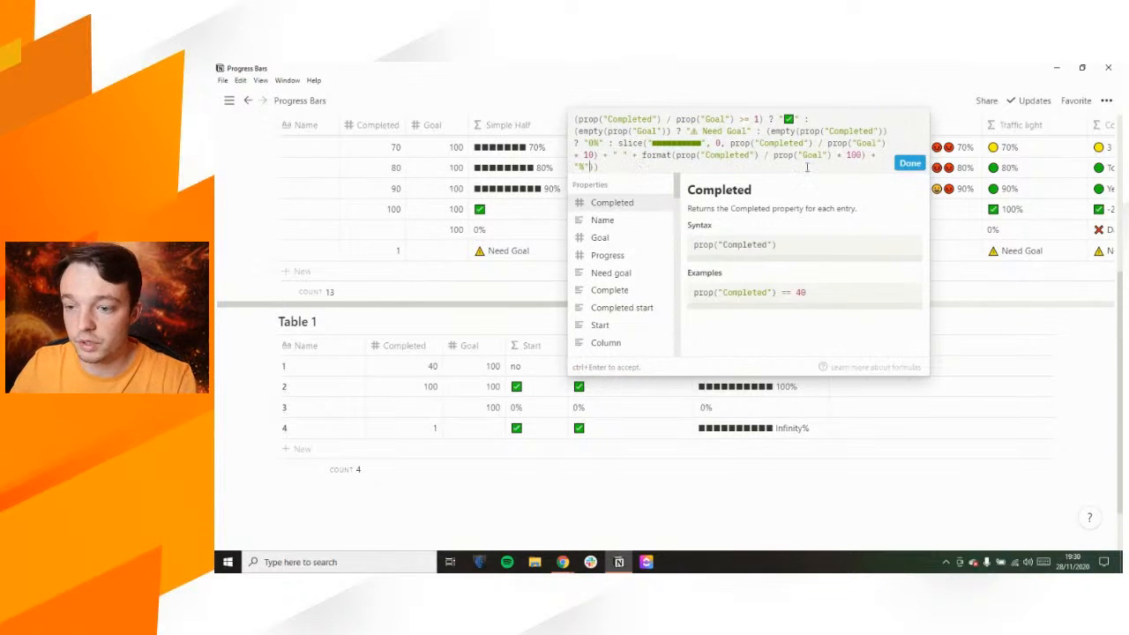
click(909, 164)
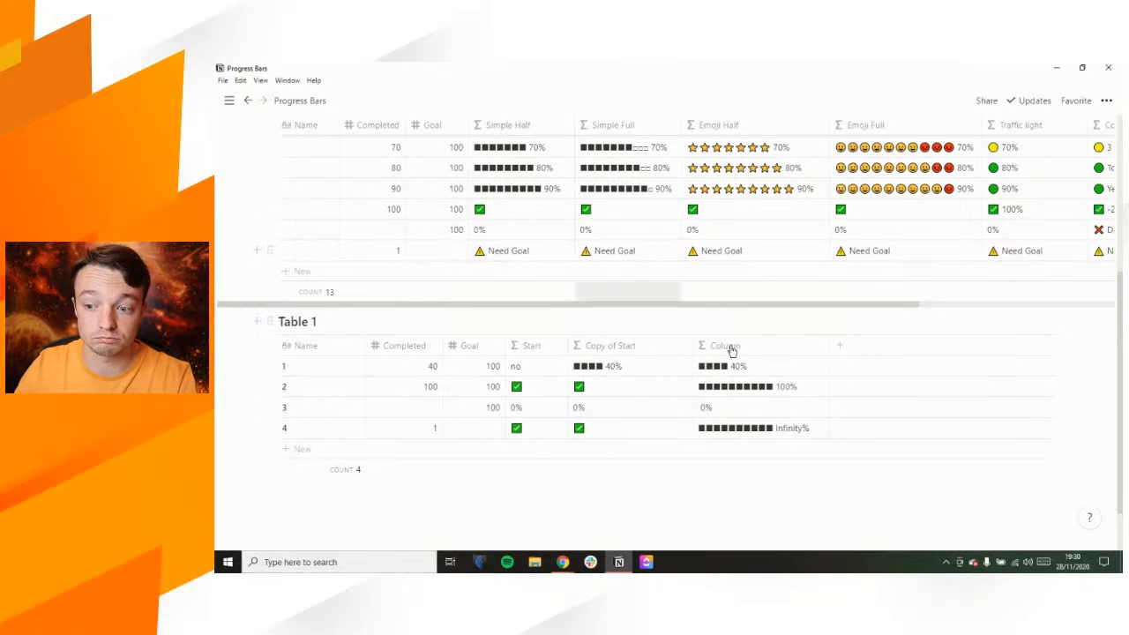
click(633, 378)
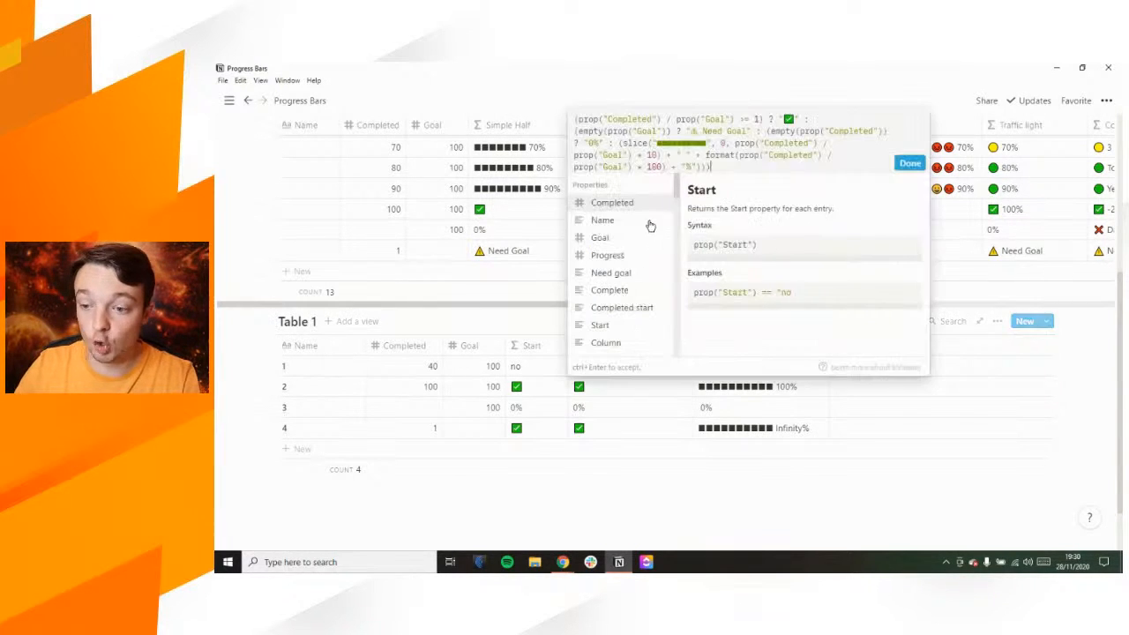
click(525, 177)
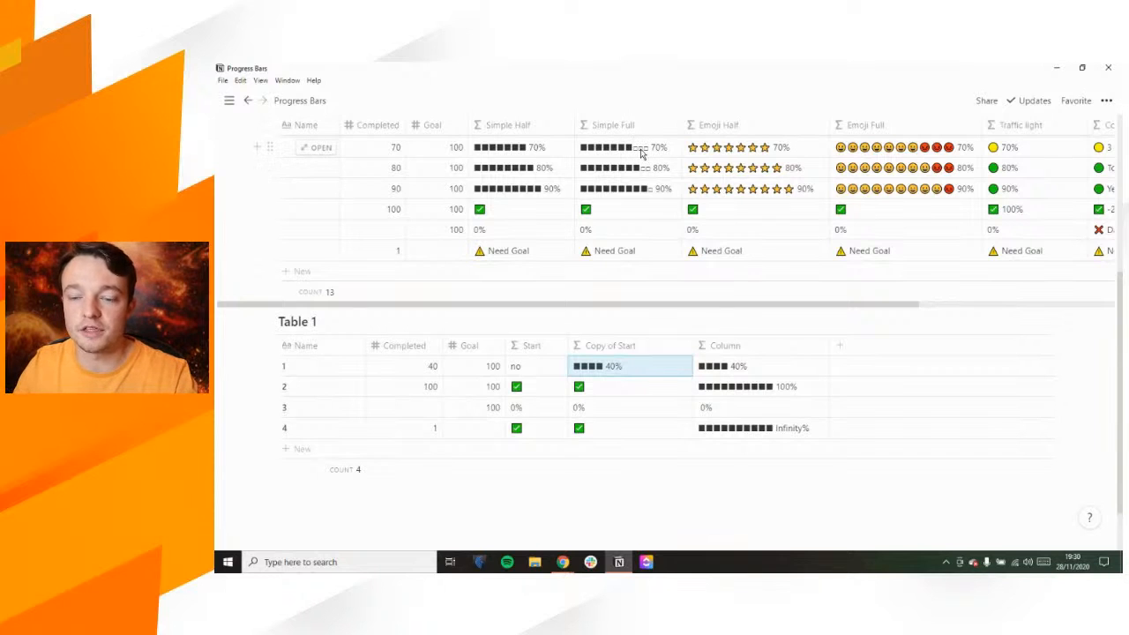
Remove the space and percentage part from the Column formula, keeping only the slice() function
click(721, 373)
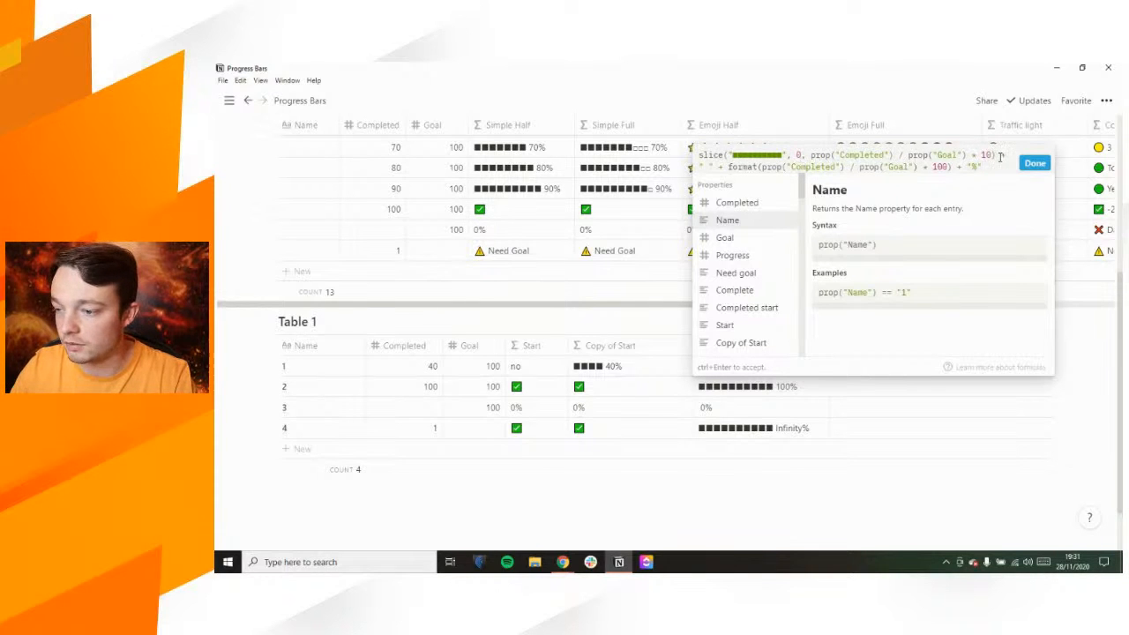
drag(996, 155, 1004, 170)
key(BackSpace)
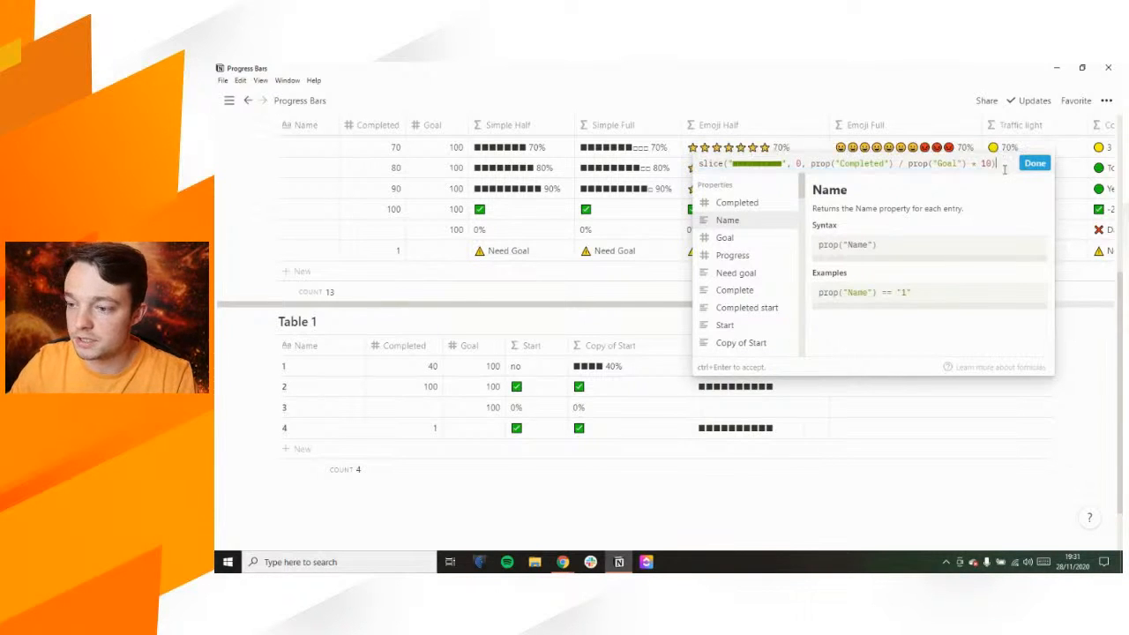
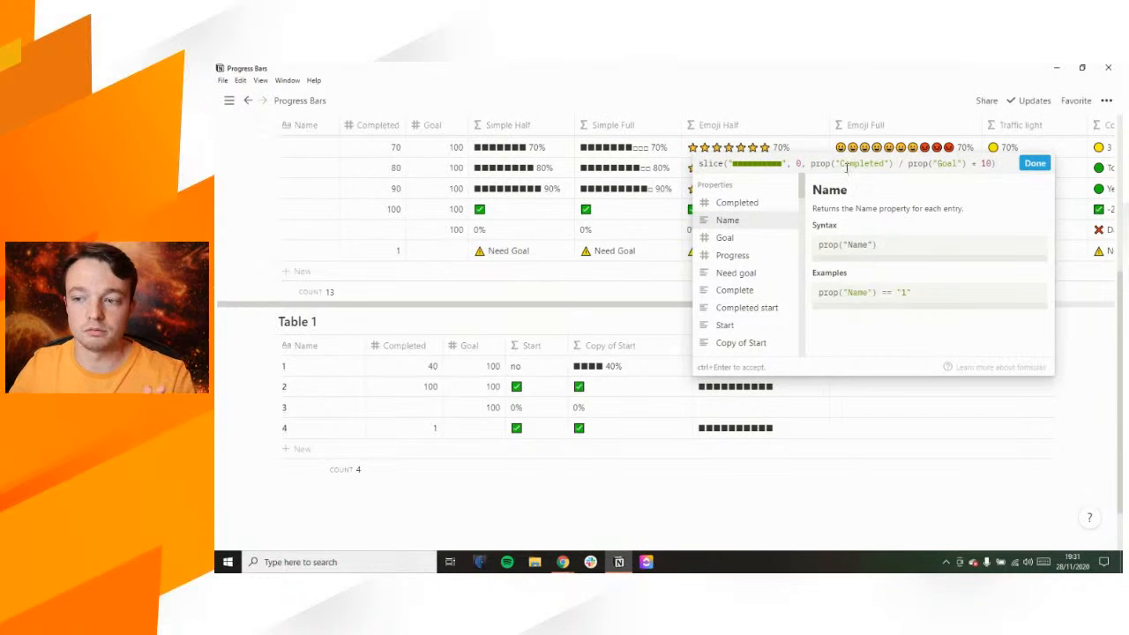
Insert 10- before prop("Completed") in the slice() end value of the Column formula and save it
click(812, 164)
text(()
text(0-)
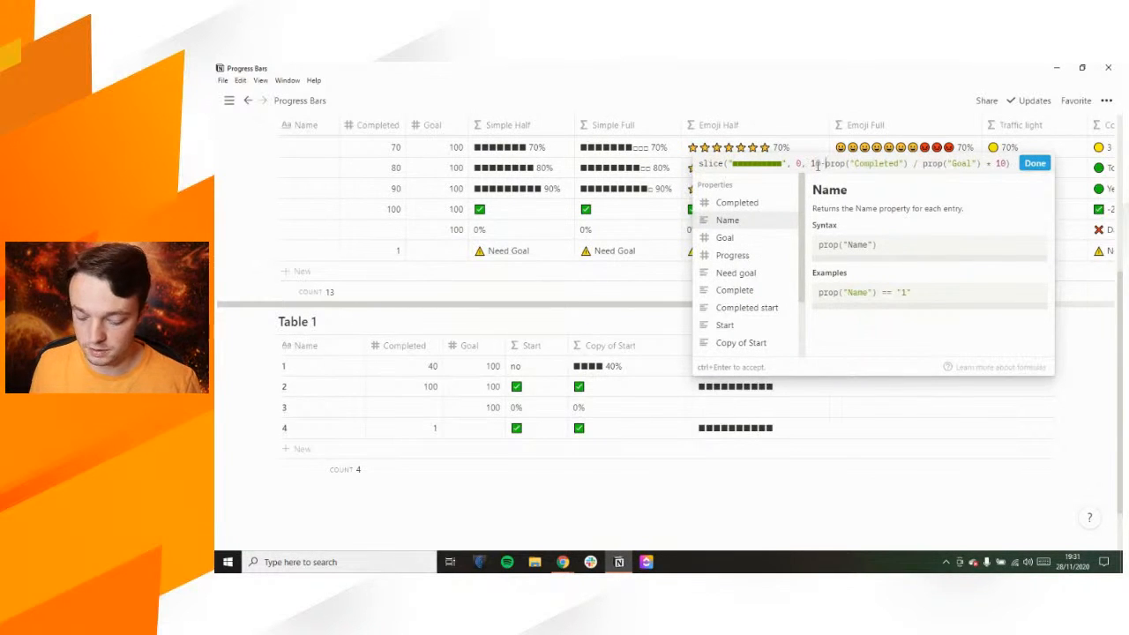
click(1033, 164)
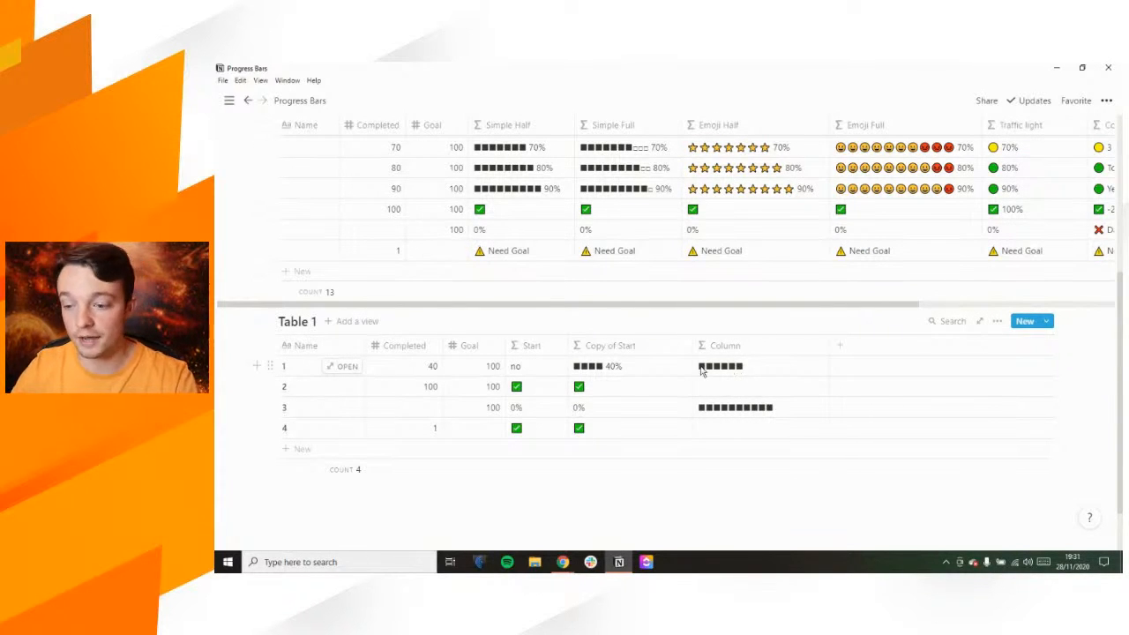
Copy the string of empty squares from the second slice() in the upper table's Simple Full formula
click(745, 369)
click(605, 192)
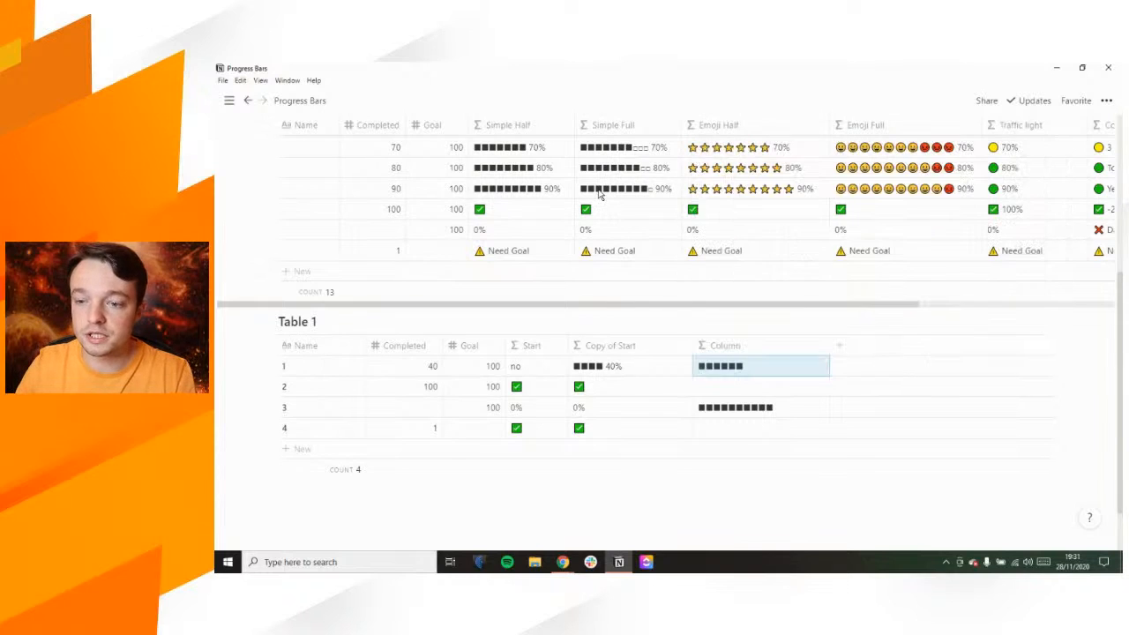
click(633, 190)
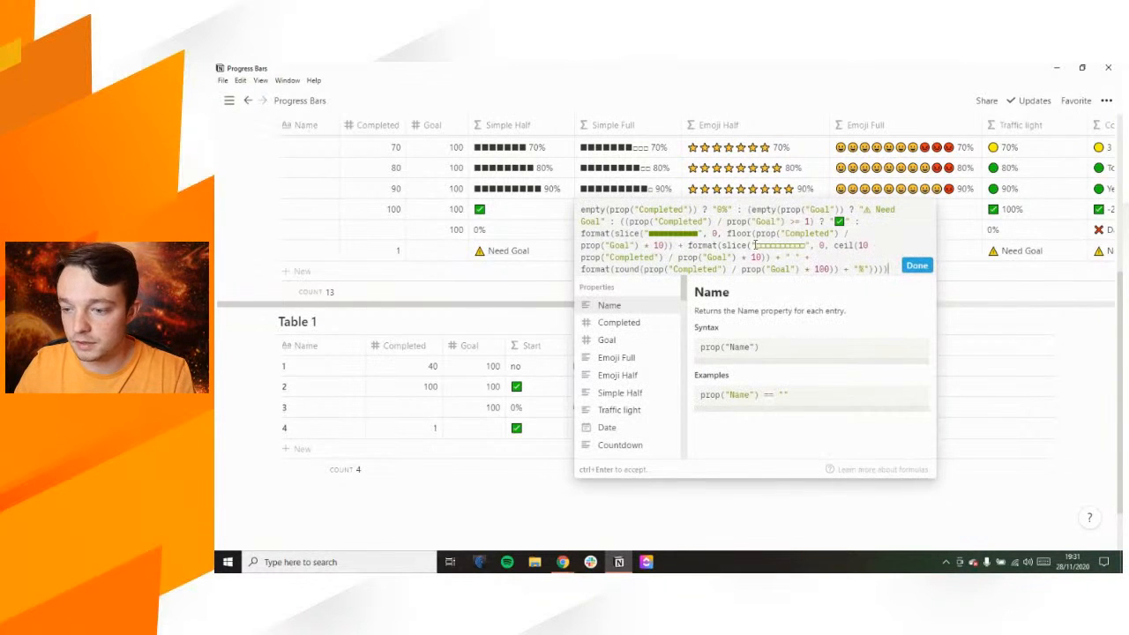
drag(755, 246, 806, 247)
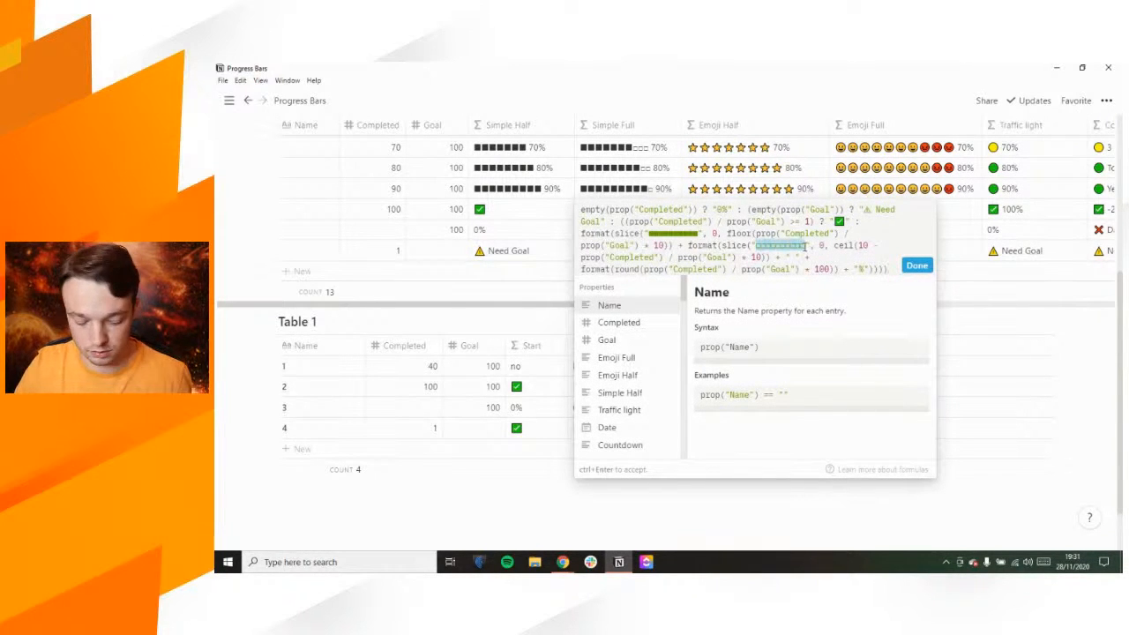
click(547, 190)
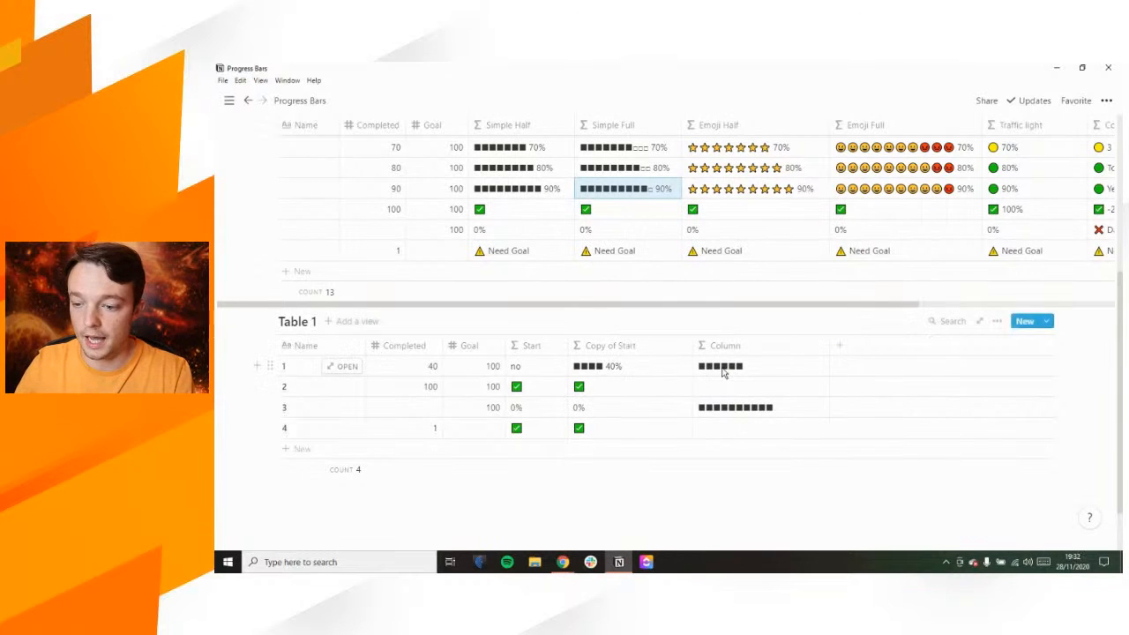
Replace the filled squares in the Column formula with □□□□□□□□□□ and save it
click(721, 372)
drag(731, 155, 782, 156)
text(□□□□□□□□□□)
click(1030, 163)
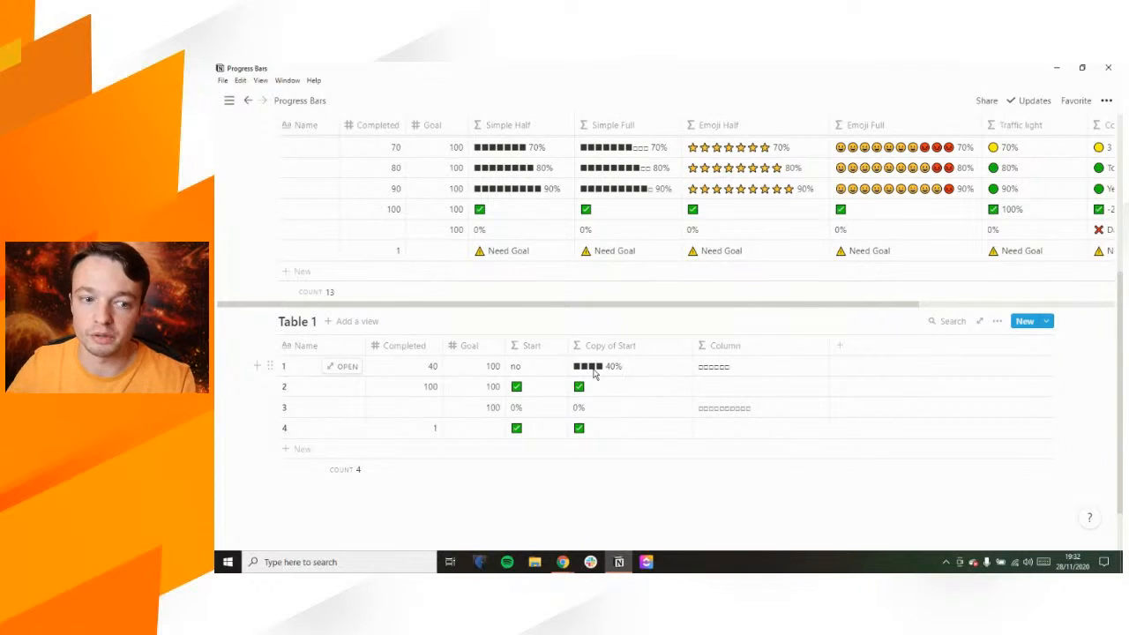
Copy the whole empty-squares slice() formula from the Column property
click(727, 368)
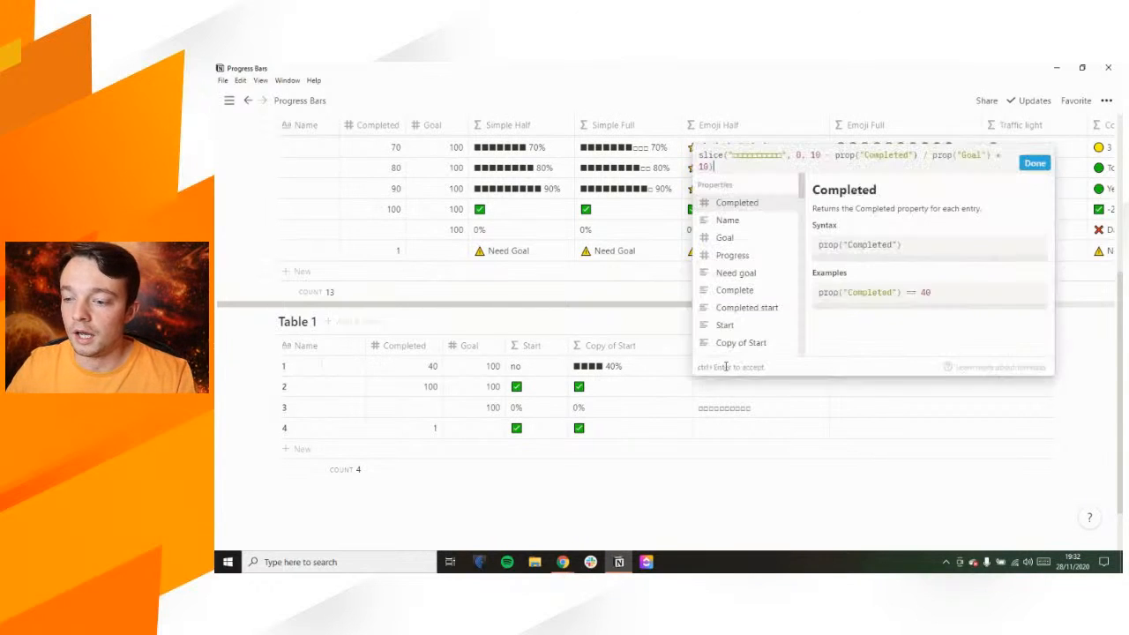
drag(721, 166, 694, 151)
key(ctrl+c)
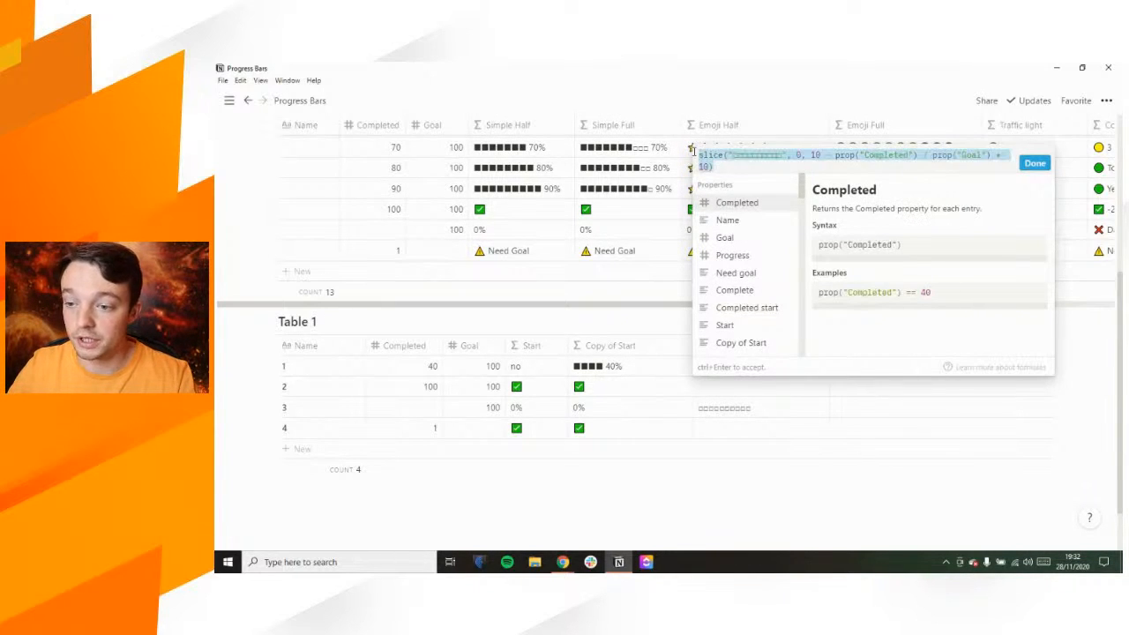
click(645, 208)
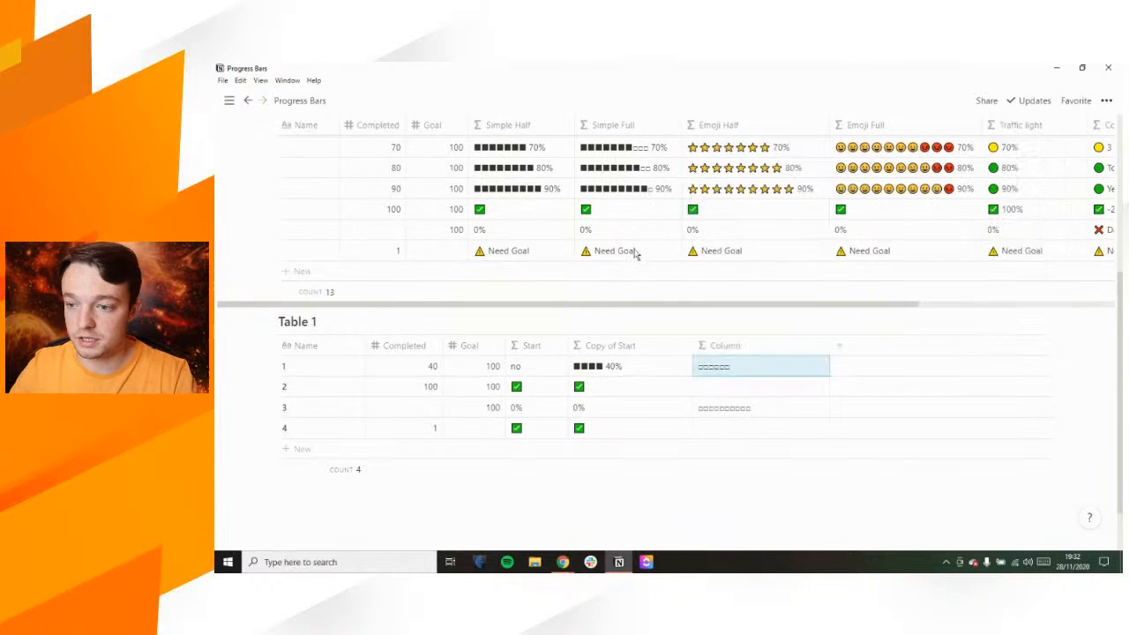
Insert the copied empty-squares slice() after the filled-squares slice() in the Copy of Start formula, joined with +, and save it
click(623, 377)
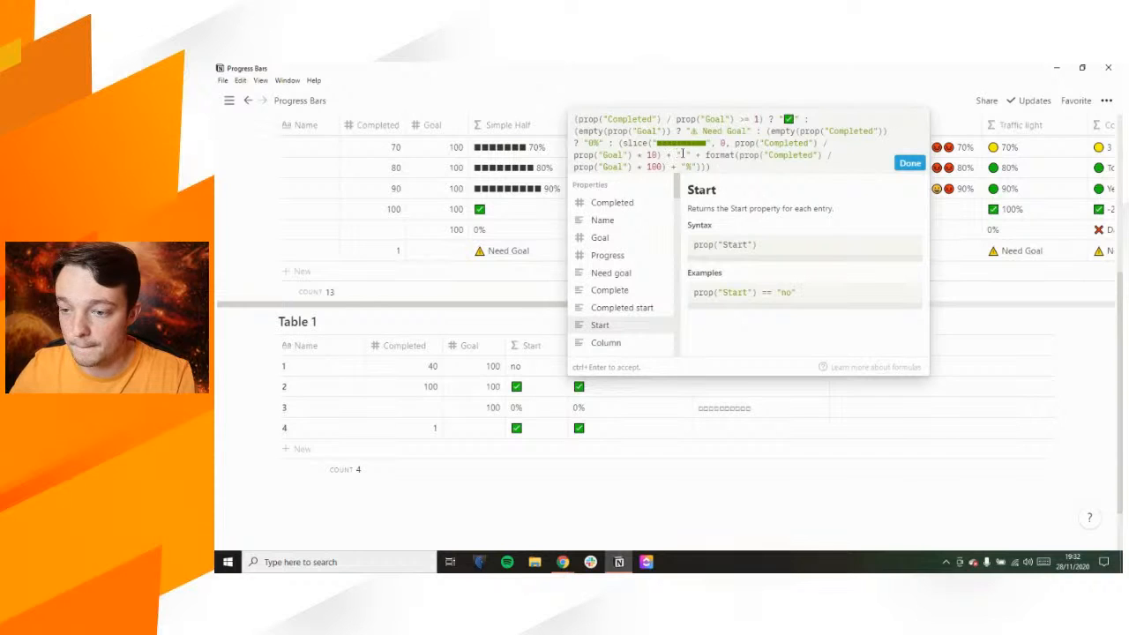
click(676, 155)
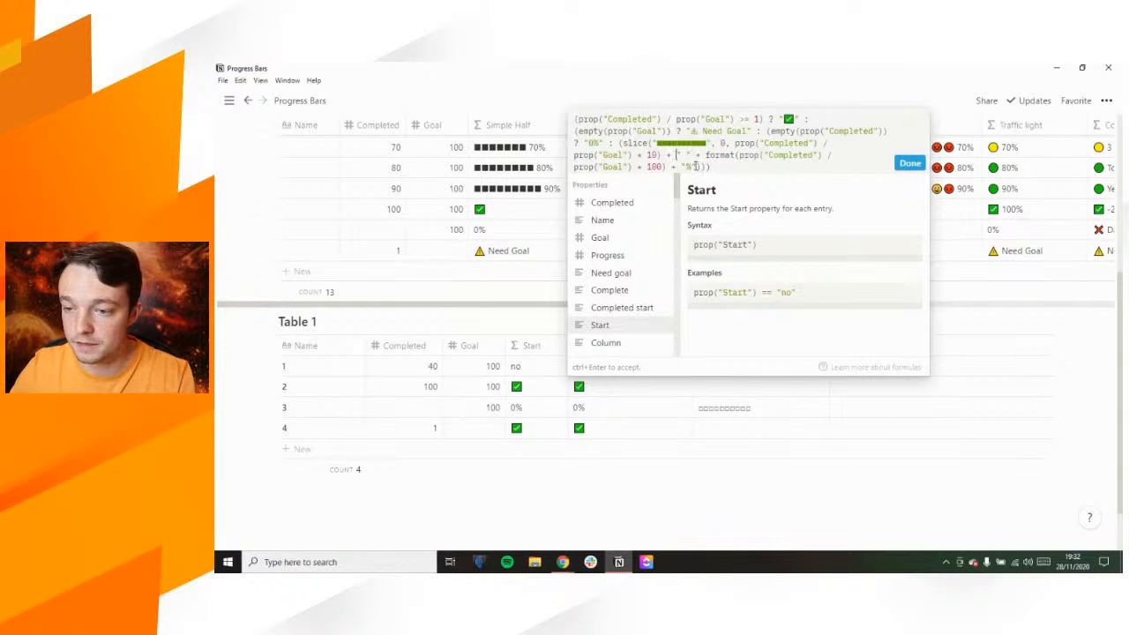
text(+)
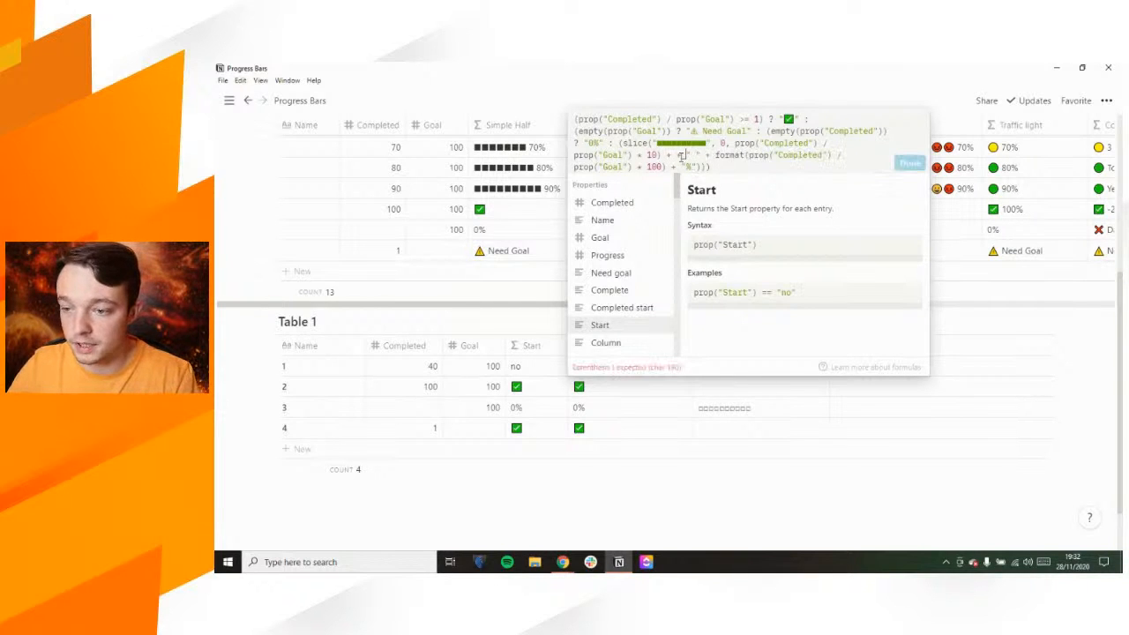
key(BackSpace)
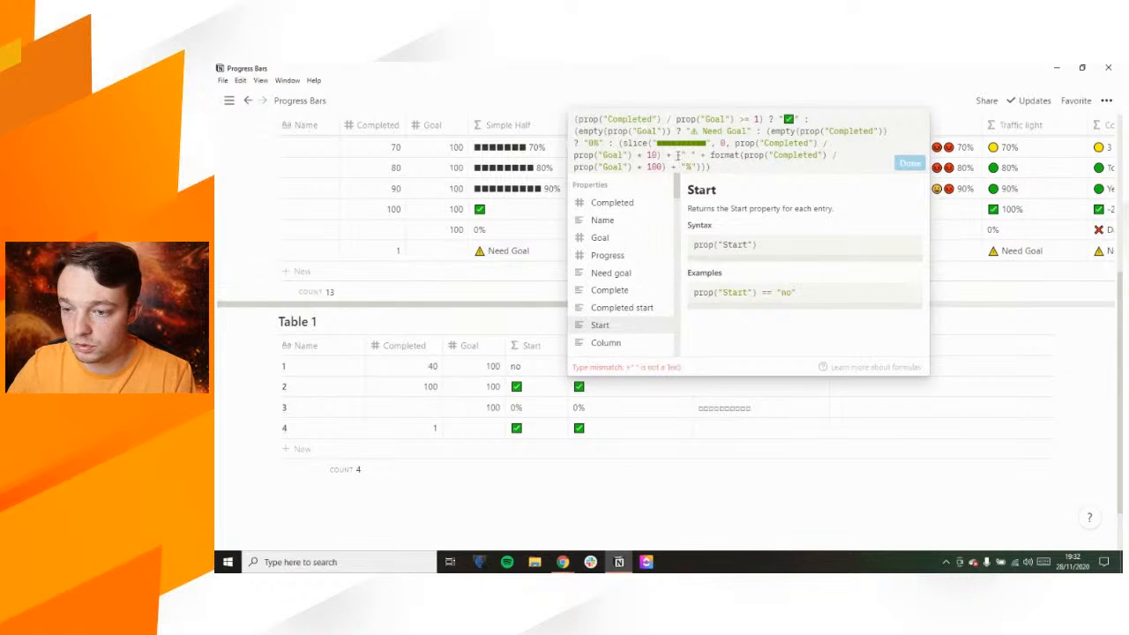
key(ctrl+v)
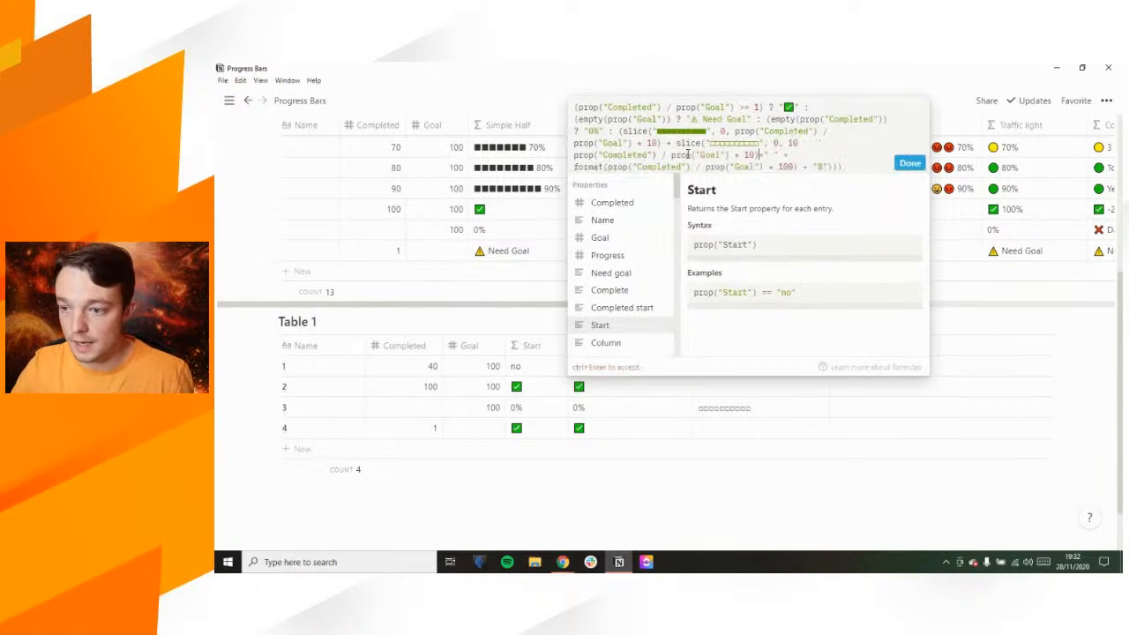
click(909, 166)
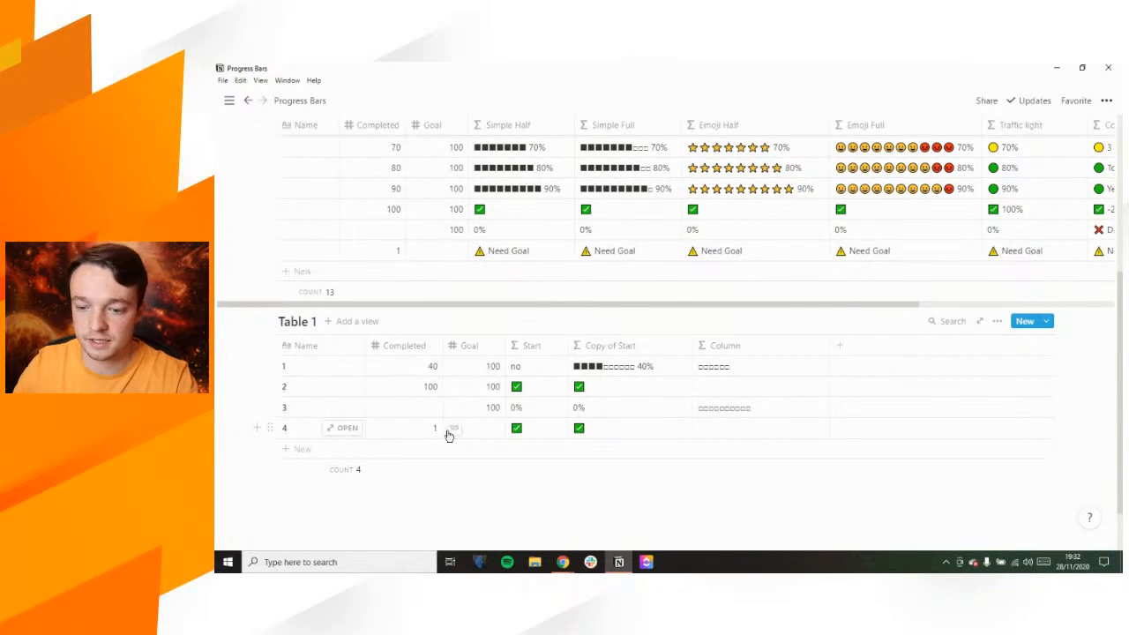
click(537, 434)
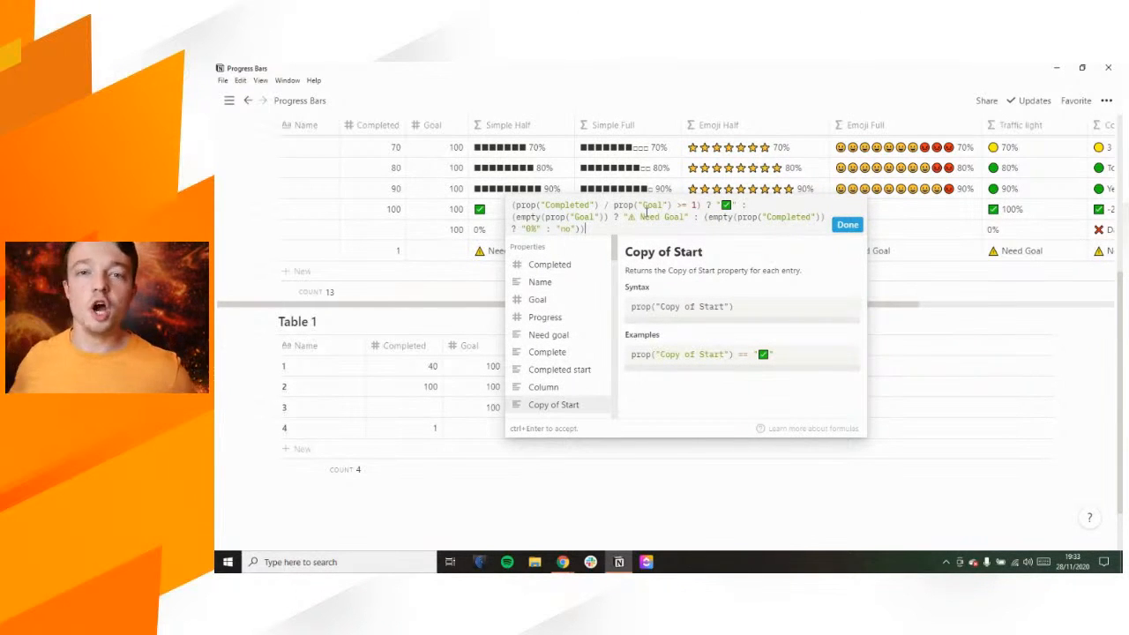
drag(515, 205, 746, 203)
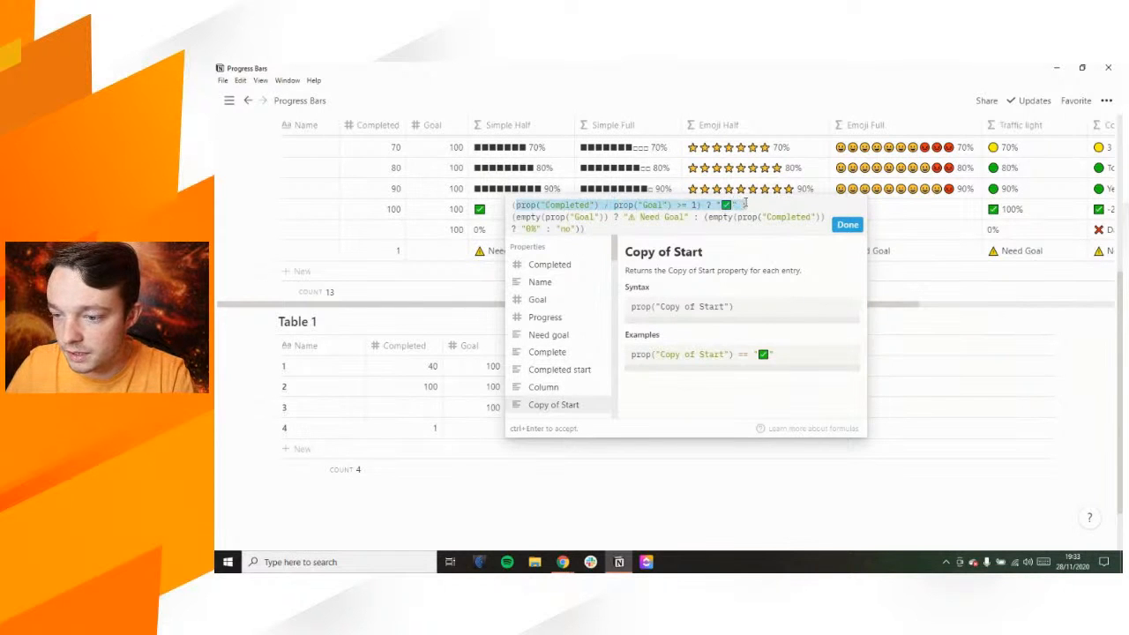
key(BackSpace)
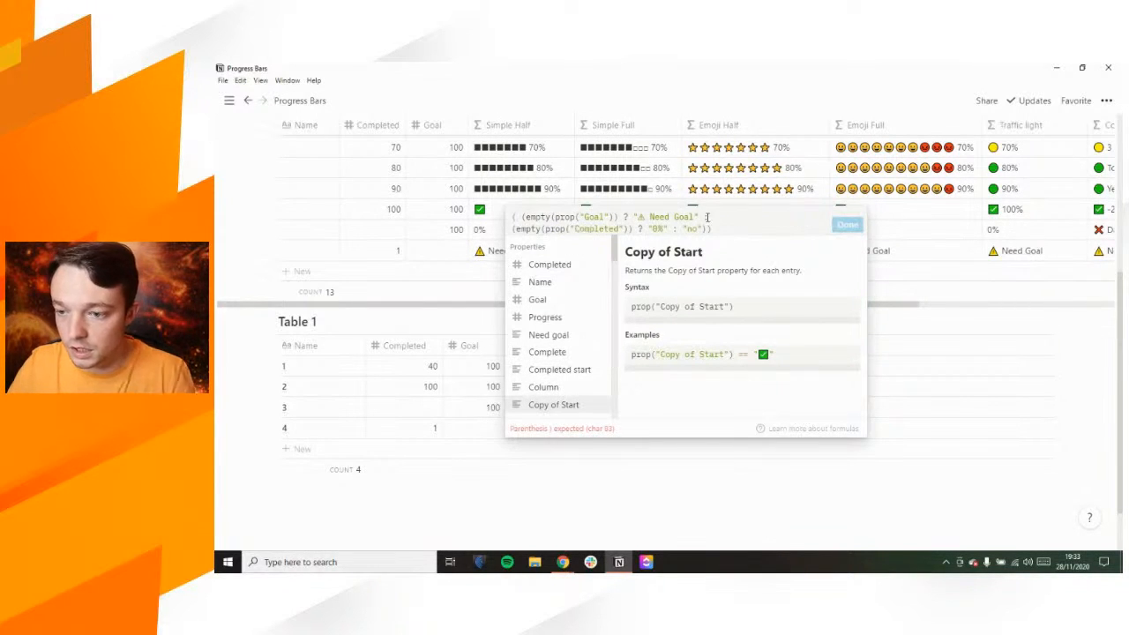
key(ctrl+z)
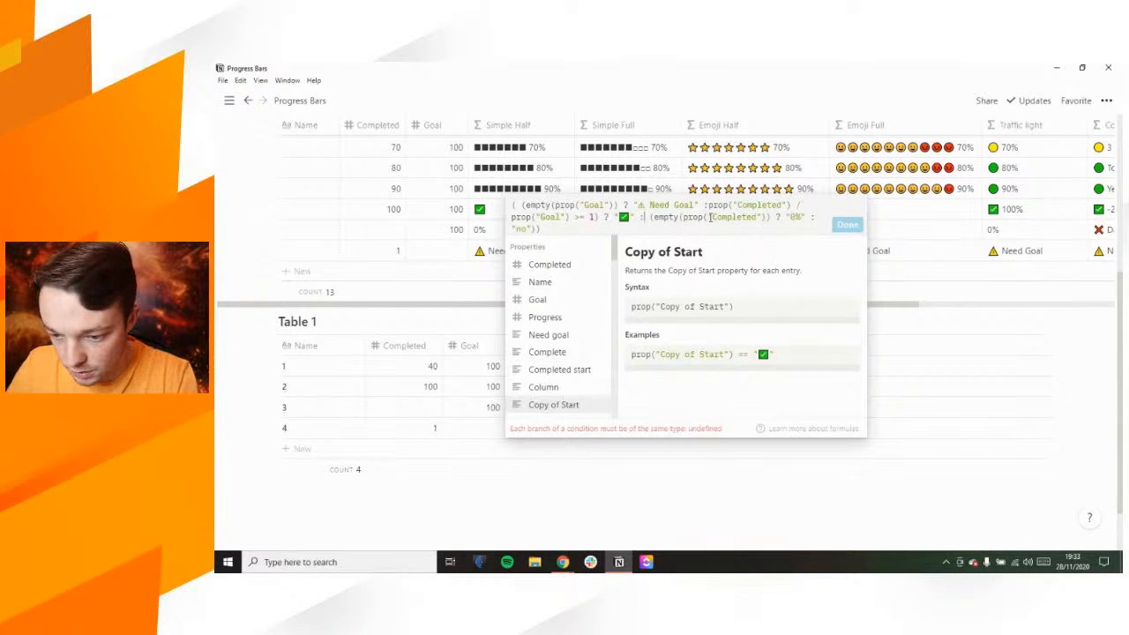
click(521, 205)
key(BackSpace)
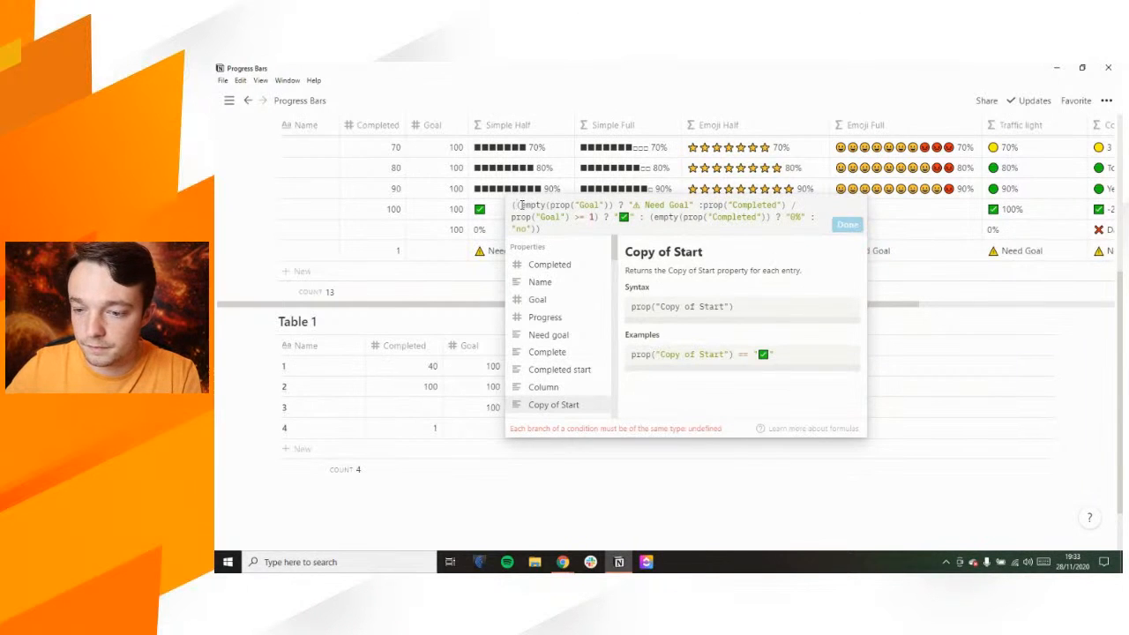
click(456, 220)
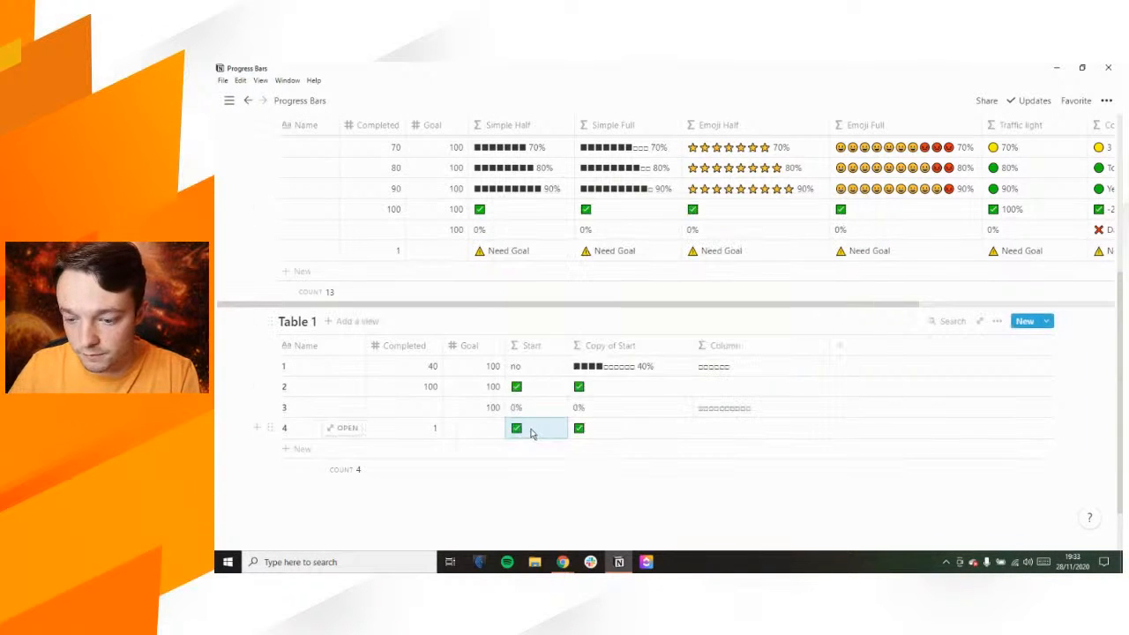
Insert a copy of the Completed / Goal >= 1 ? "✅" check, with an opening parenthesis, after "⚠ Need Goal" in the Start formula and save it
key(Return)
drag(517, 205, 746, 205)
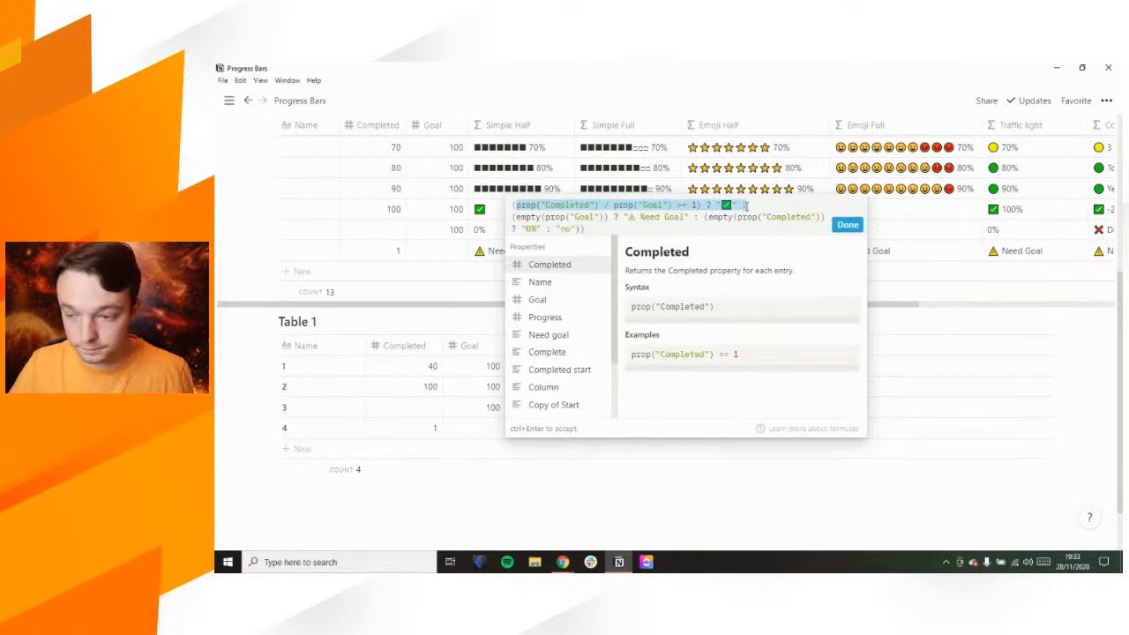
key(ctrl+c)
click(701, 217)
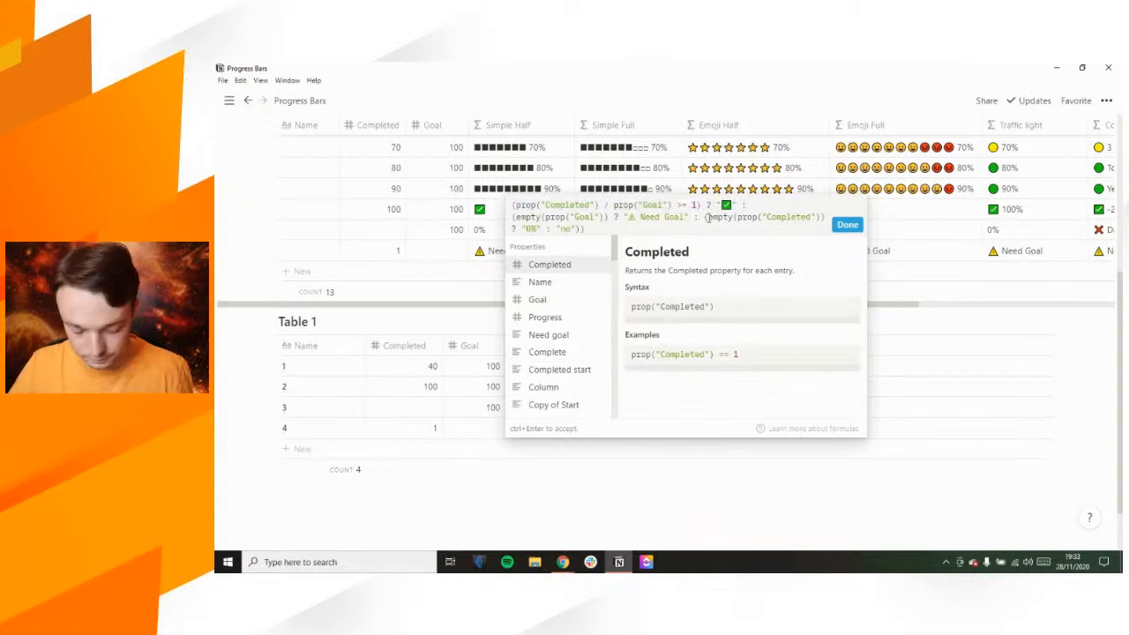
key(ctrl+v)
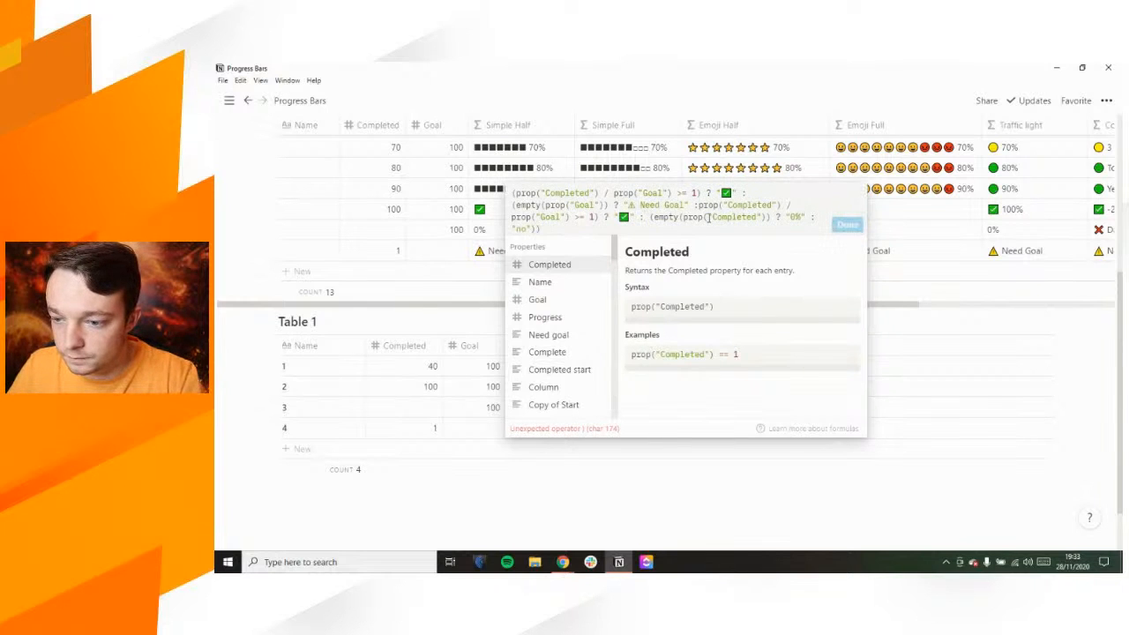
click(698, 205)
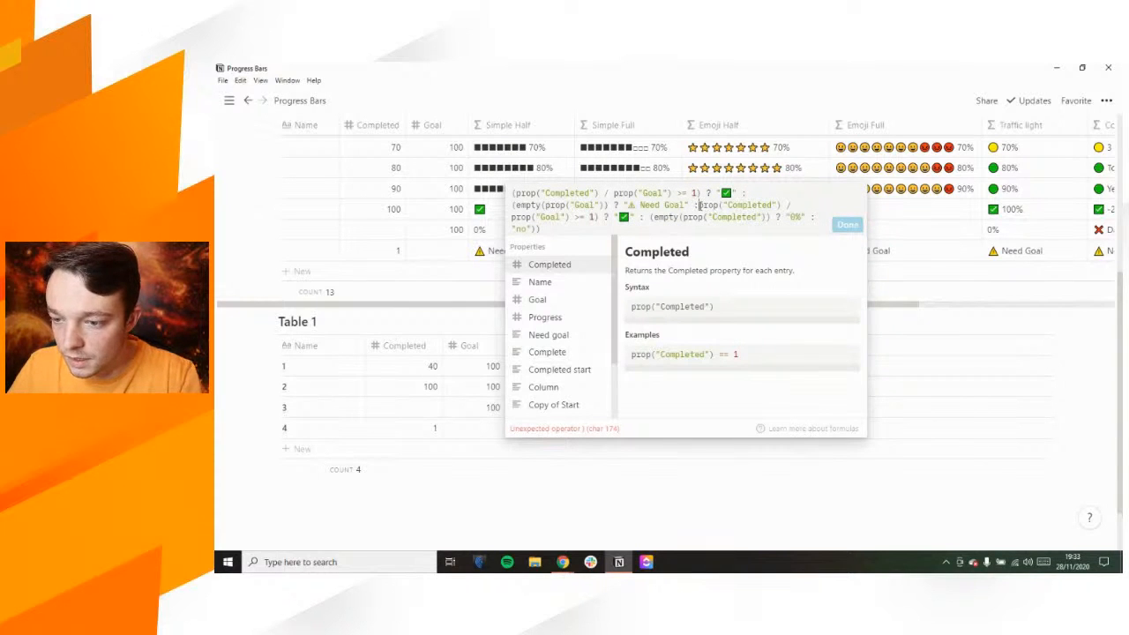
text(()
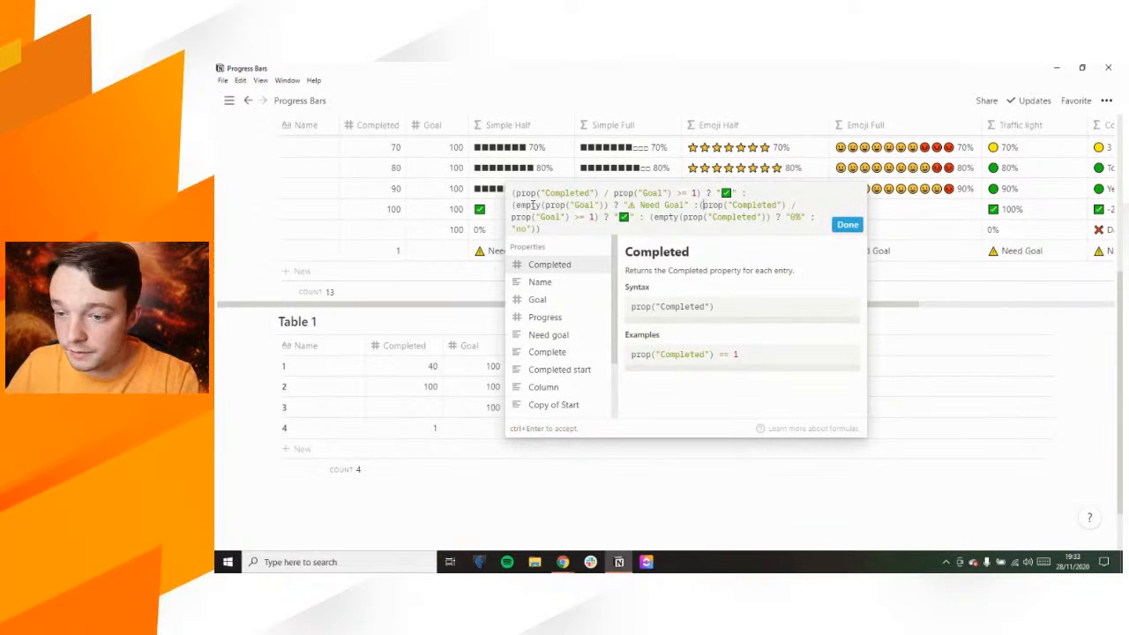
click(847, 224)
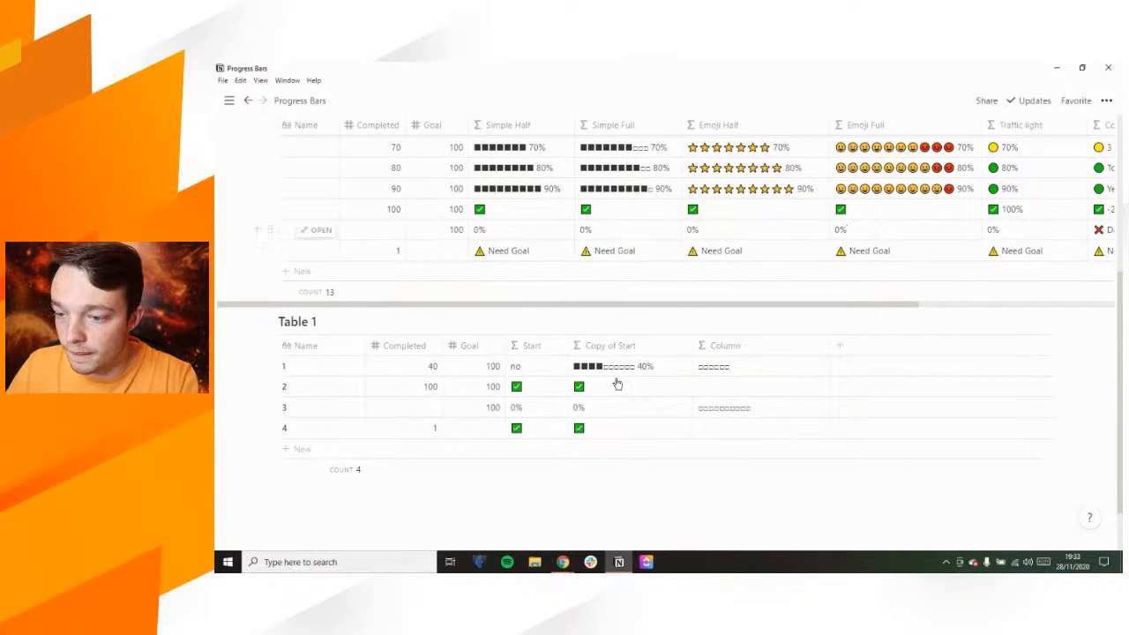
Remove the leading Completed / Goal >= 1 ? "✅" check from the Copy of Start formula, balance its parentheses and save it
click(640, 251)
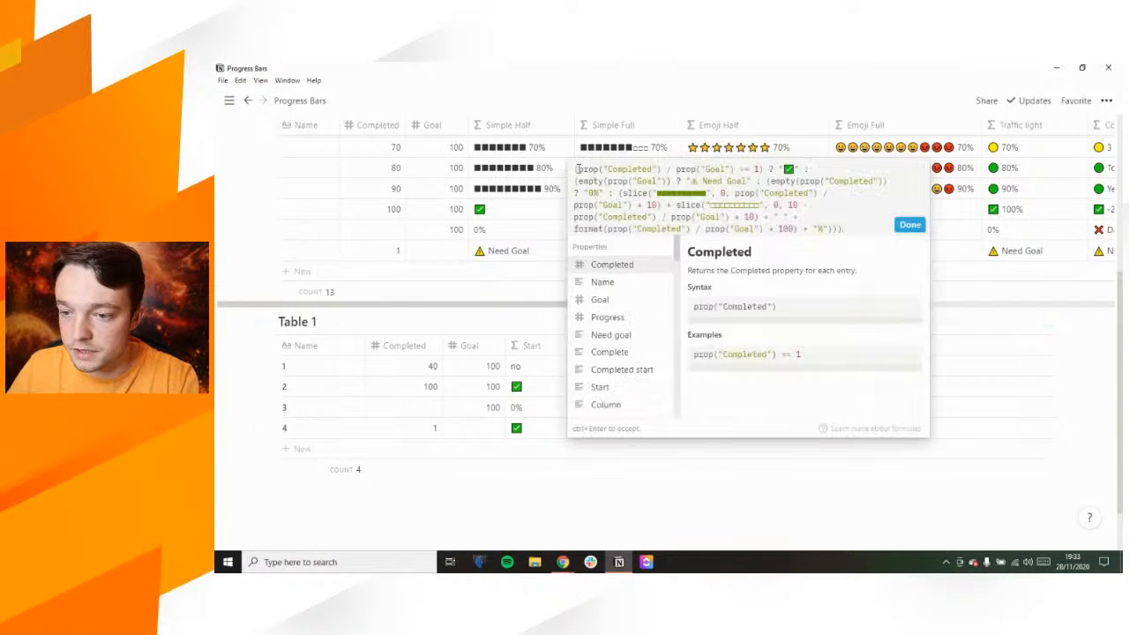
drag(576, 168, 808, 166)
key(BackSpace)
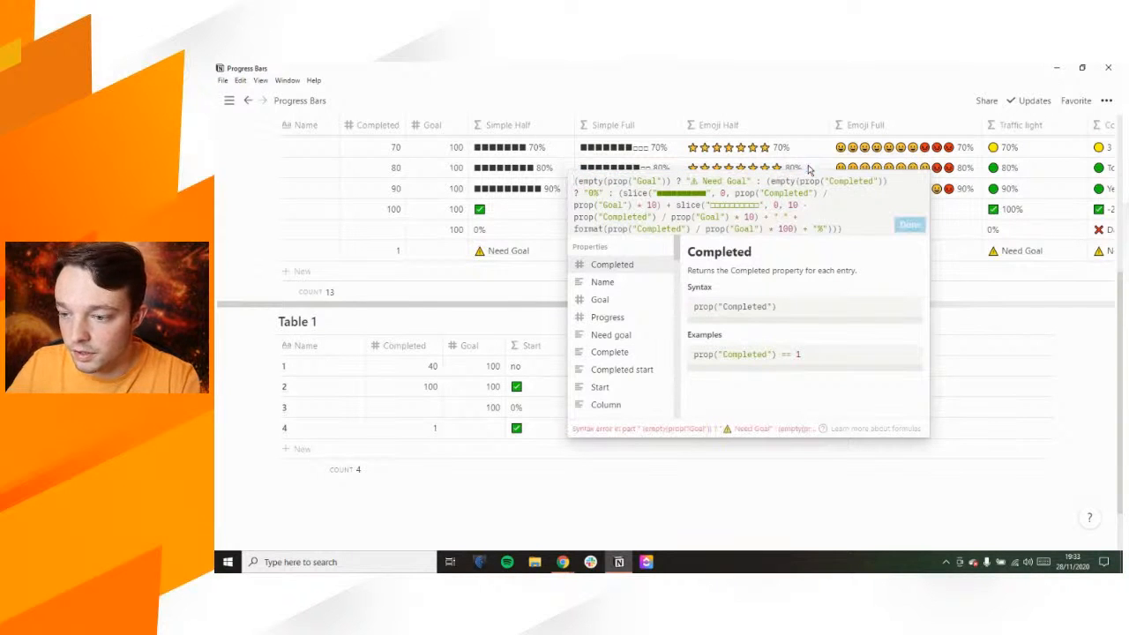
key(BackSpace)
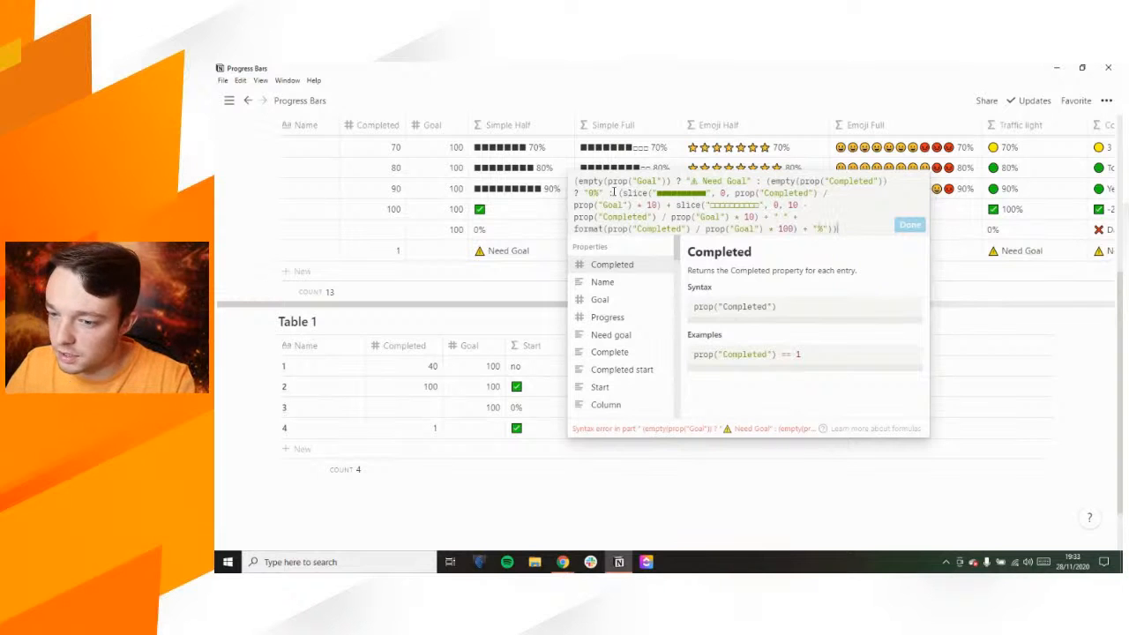
click(576, 180)
key(BackSpace)
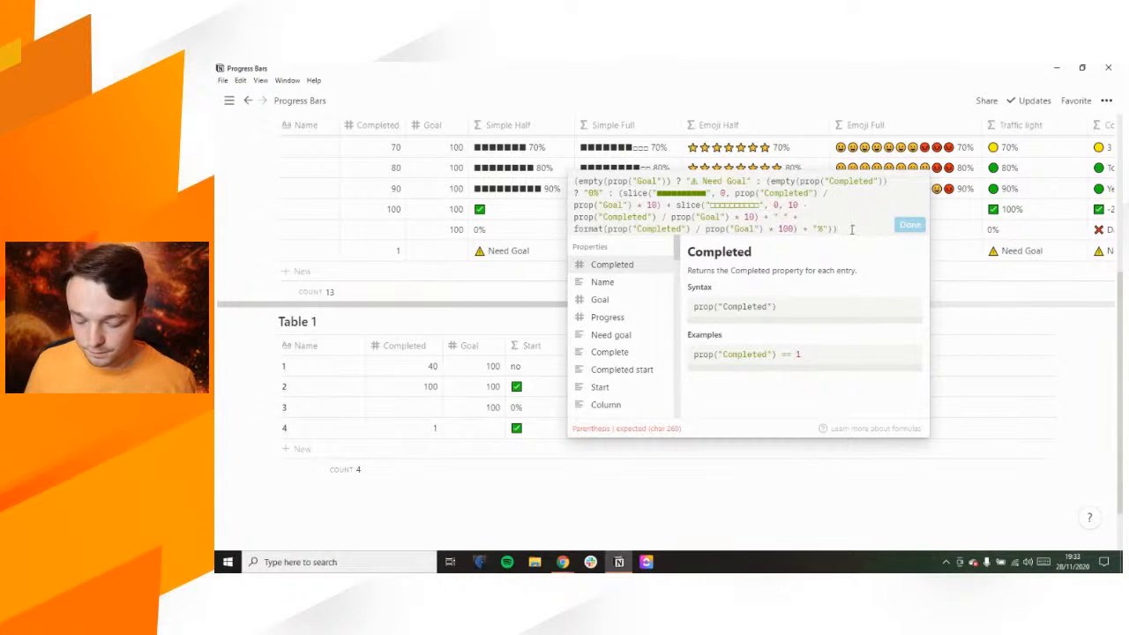
text())
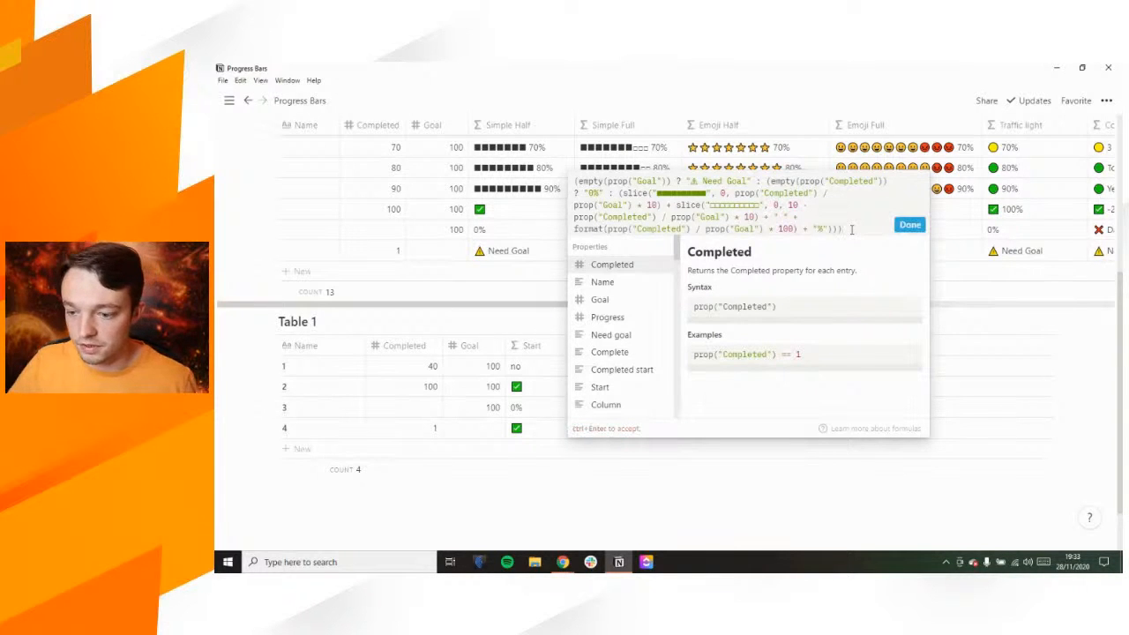
click(908, 226)
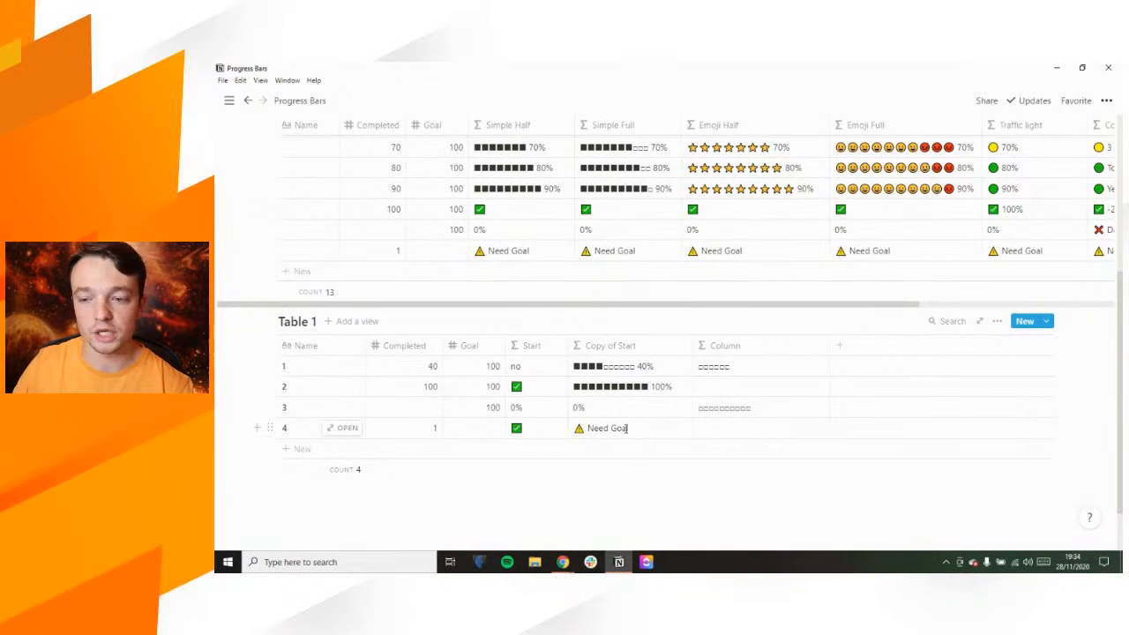
Compare the order of the conditions in the Copy of Start formula with the upper table's Simple Half formula
click(625, 429)
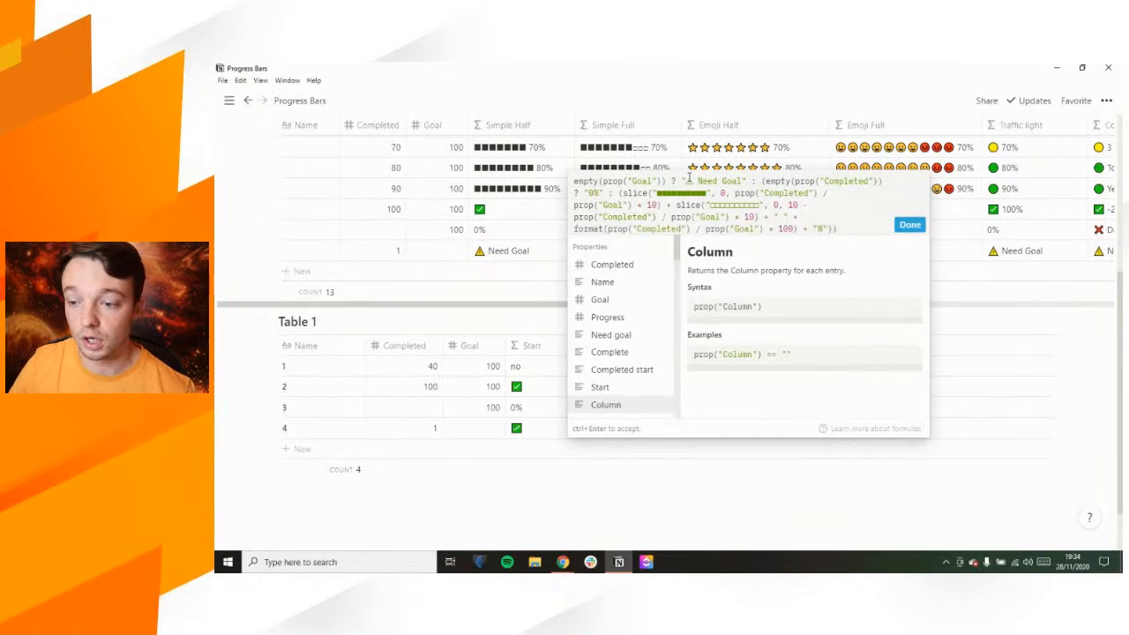
click(912, 225)
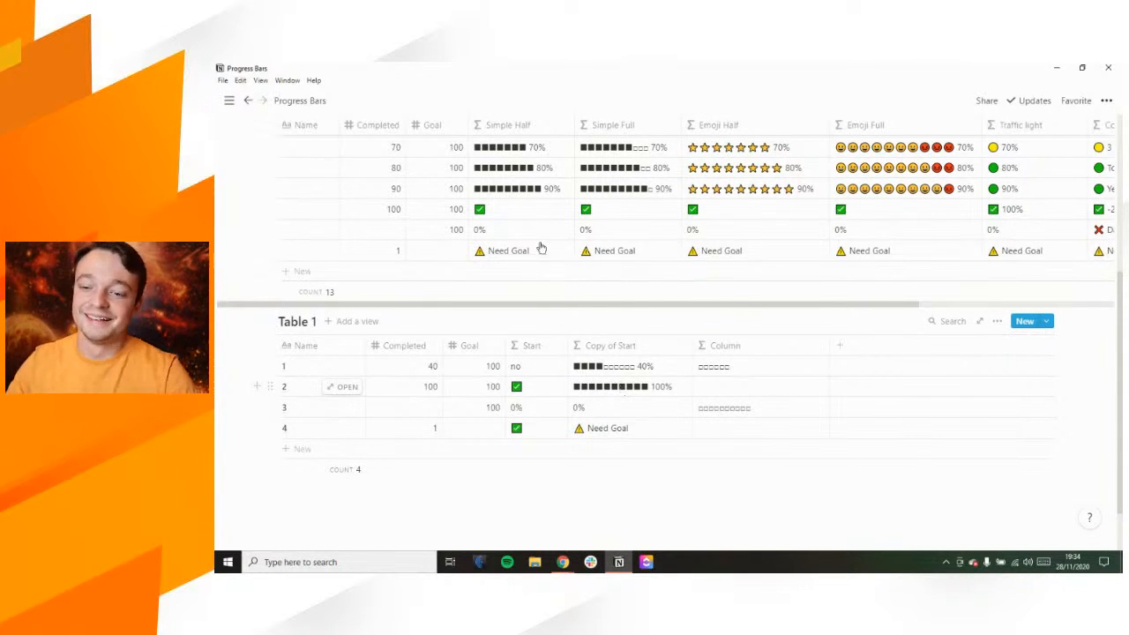
click(509, 199)
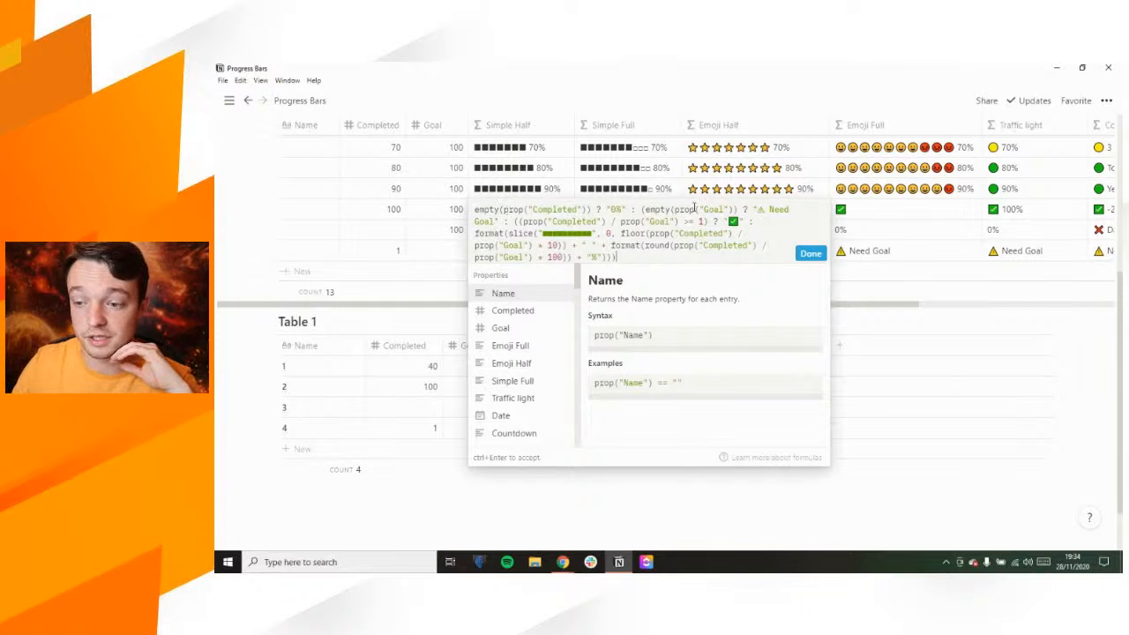
double_click(731, 222)
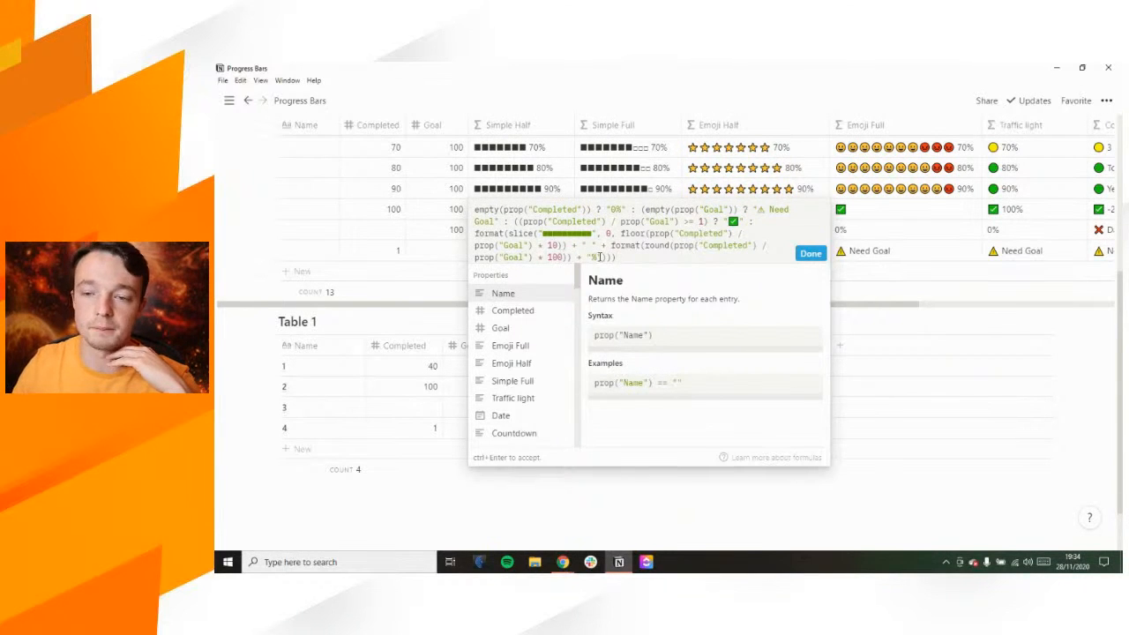
click(811, 253)
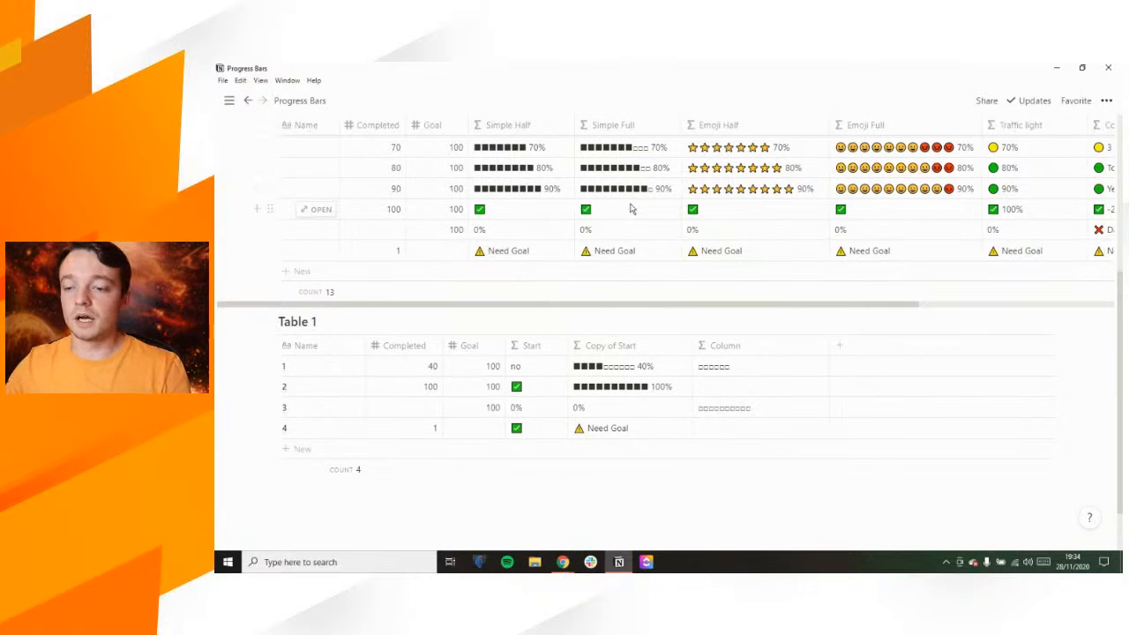
Copy the opening status checks of the upper table's Simple Half formula, up to the ✅ condition
scroll(630, 195, right, 2)
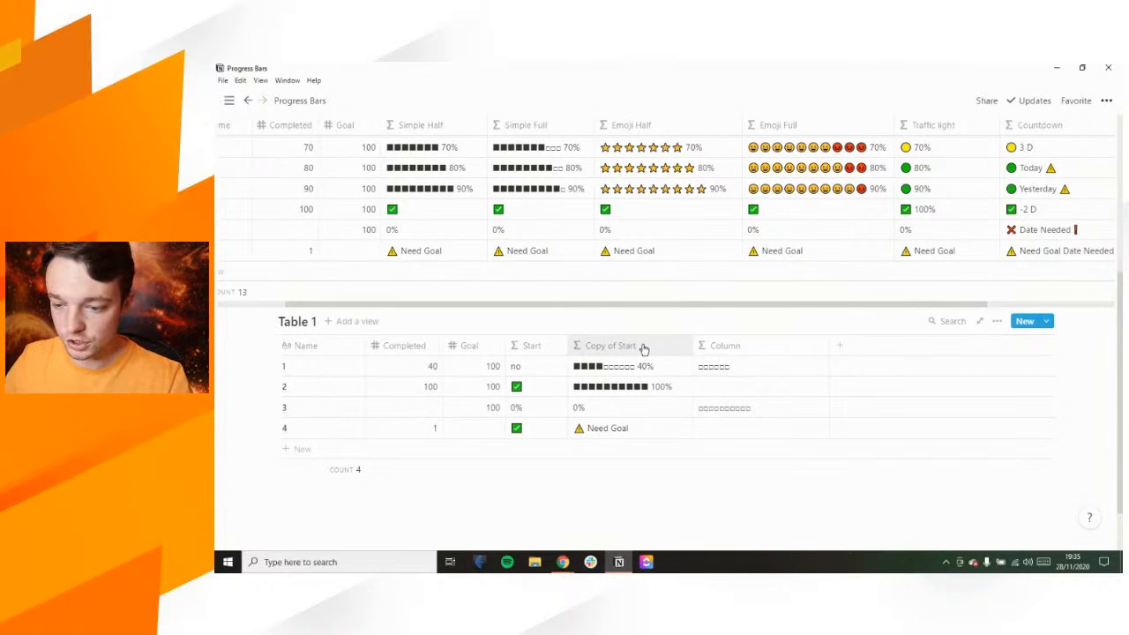
click(441, 207)
drag(445, 201, 665, 223)
key(ctrl+c)
click(622, 175)
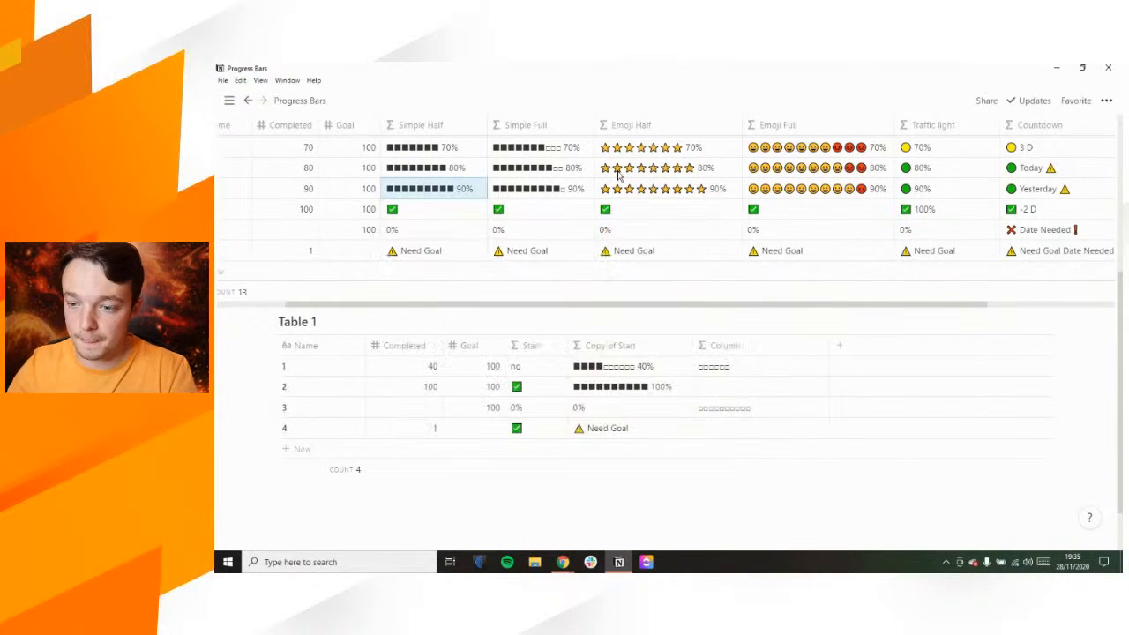
Try to replace the whole Start formula with the copied status checks, ending in "no"
click(518, 369)
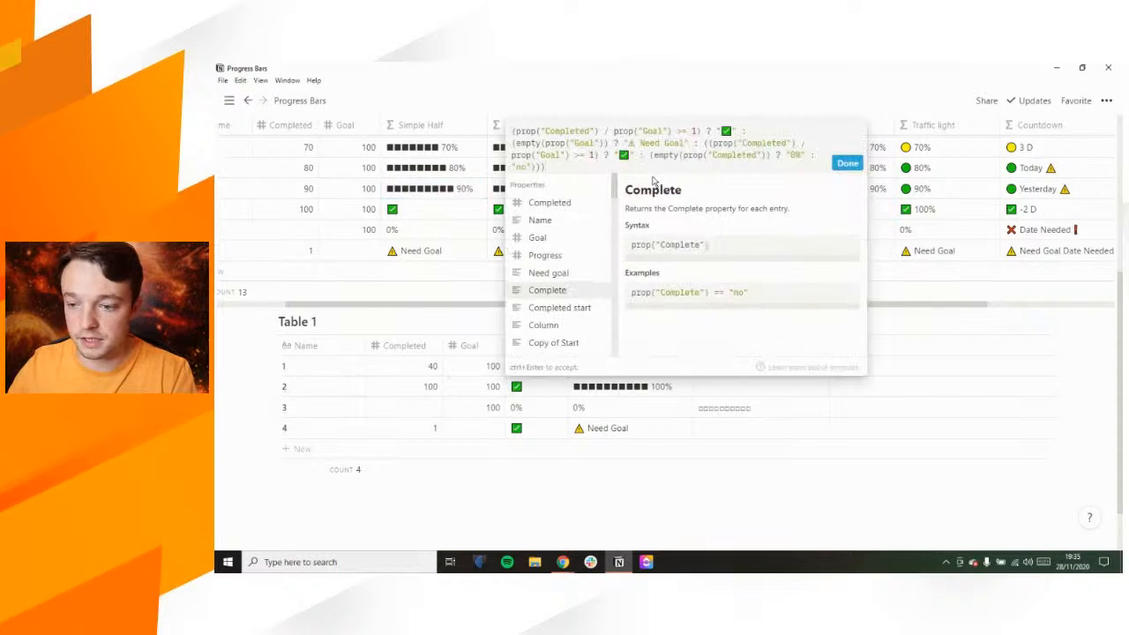
drag(546, 167, 507, 126)
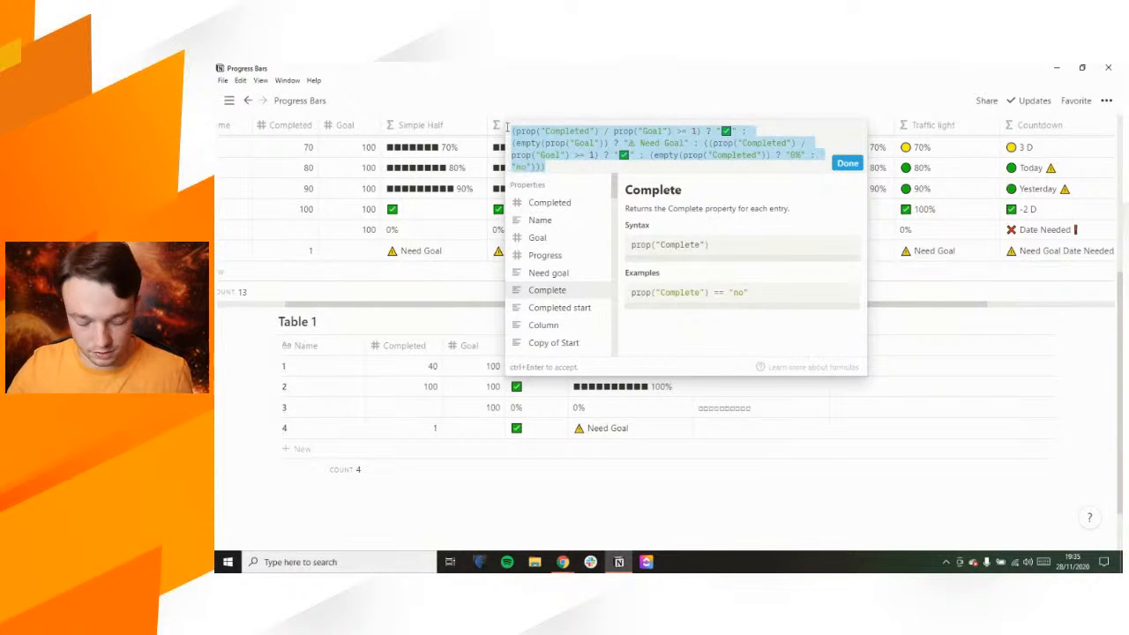
key(ctrl+v)
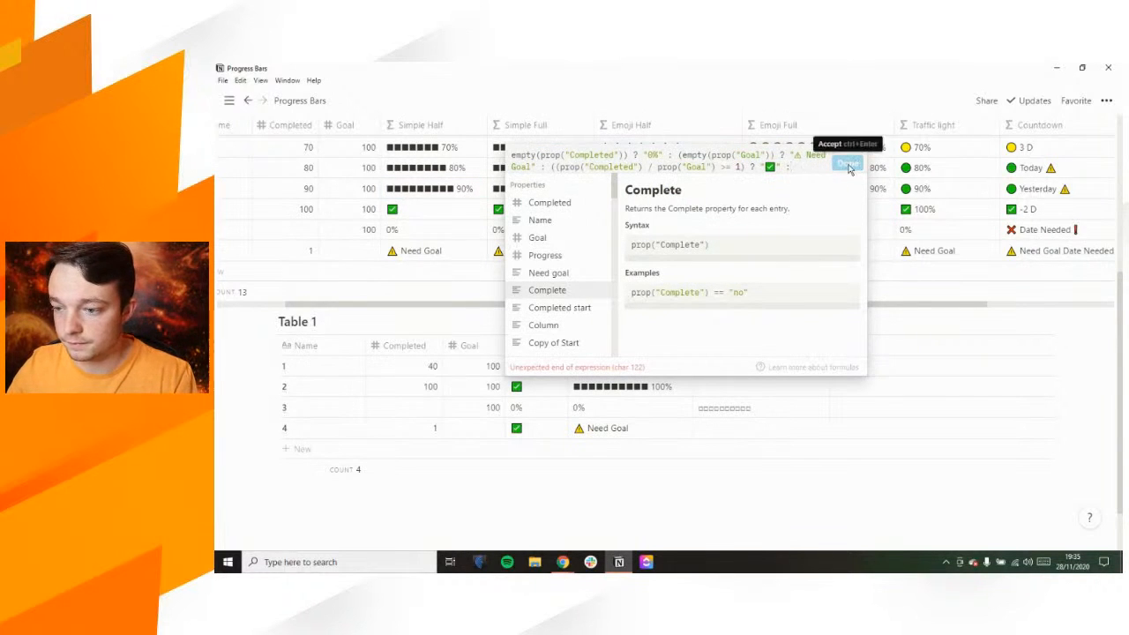
text("no")
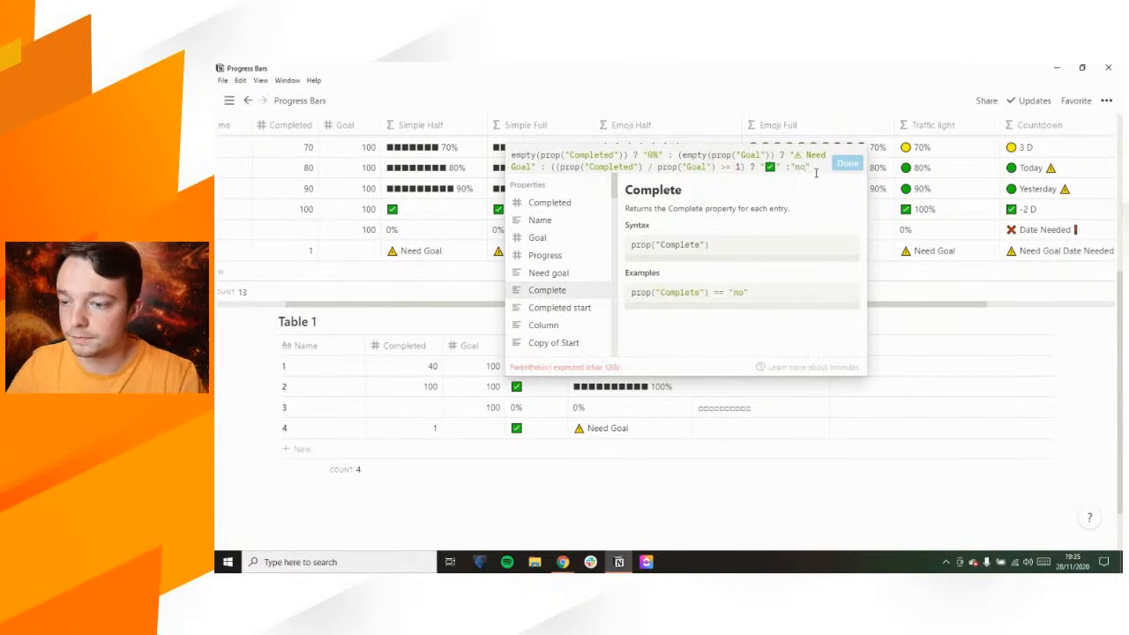
click(936, 166)
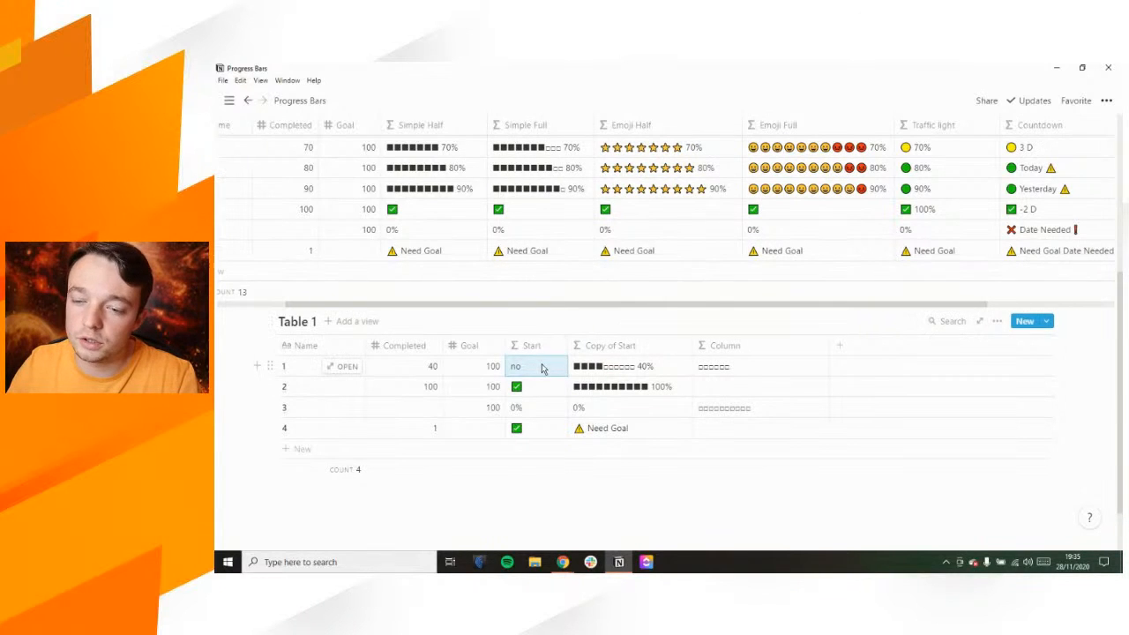
Examine the condition order in the upper table's Simple Full formula and in Table 1's Start formula
scroll(668, 370, up, 1)
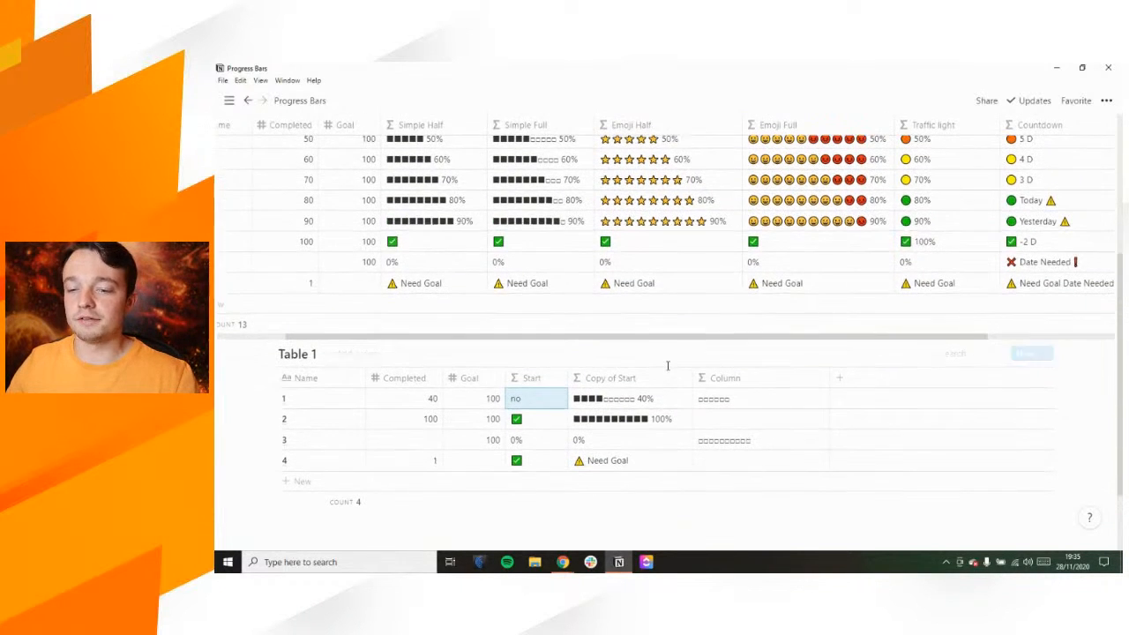
click(541, 247)
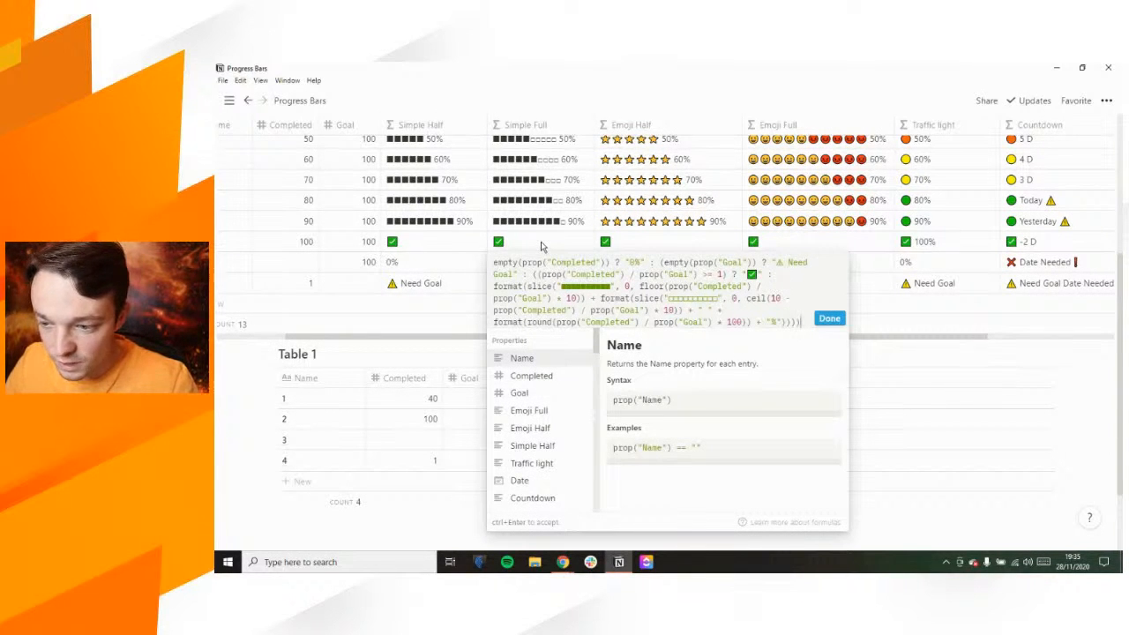
key(Escape)
key(Return)
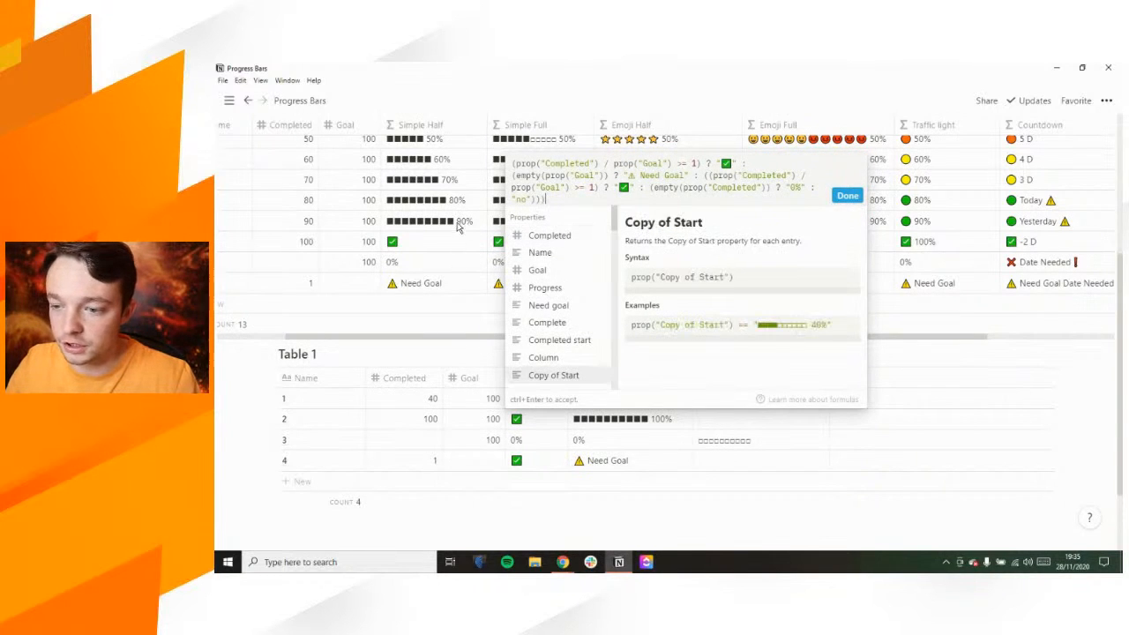
key(Escape)
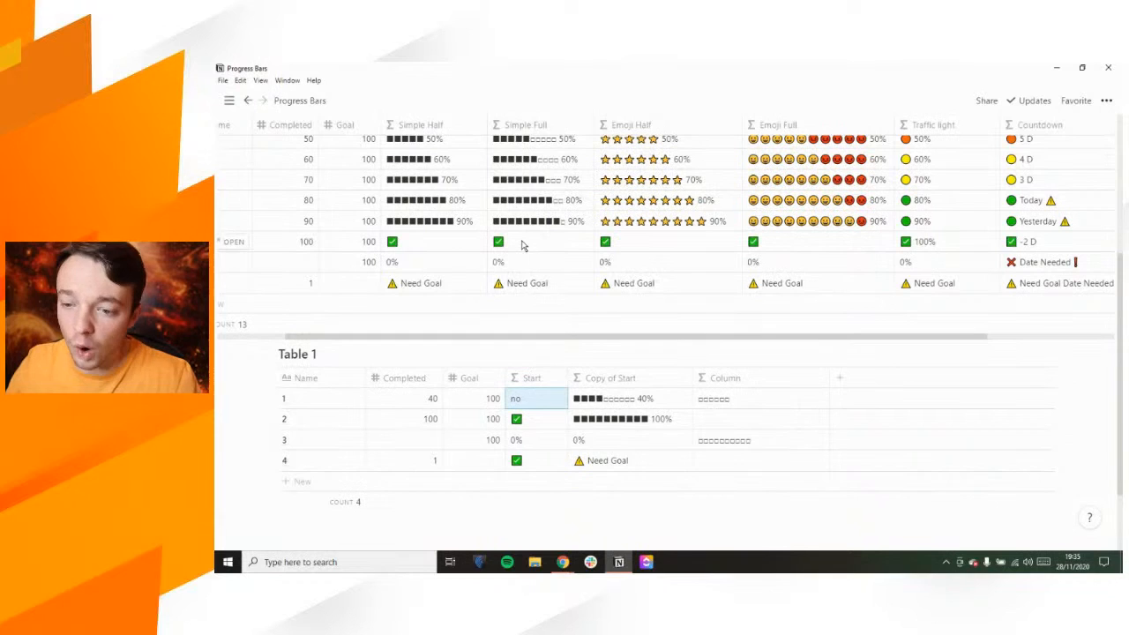
Copy the opening status checks of the upper table's Simple Full formula, up to the ✅ condition
click(521, 243)
drag(493, 262, 772, 271)
key(Escape)
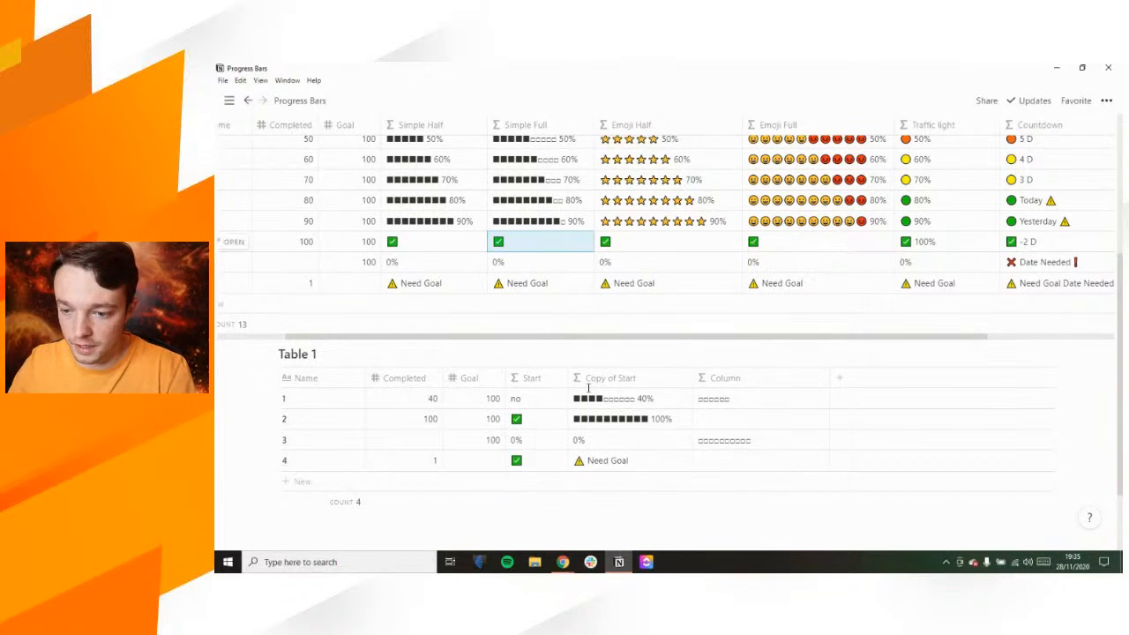
Replace the status checks in Table 1's Start formula with the copied ones, keeping "no" as the final result, and widen the Start column
key(Return)
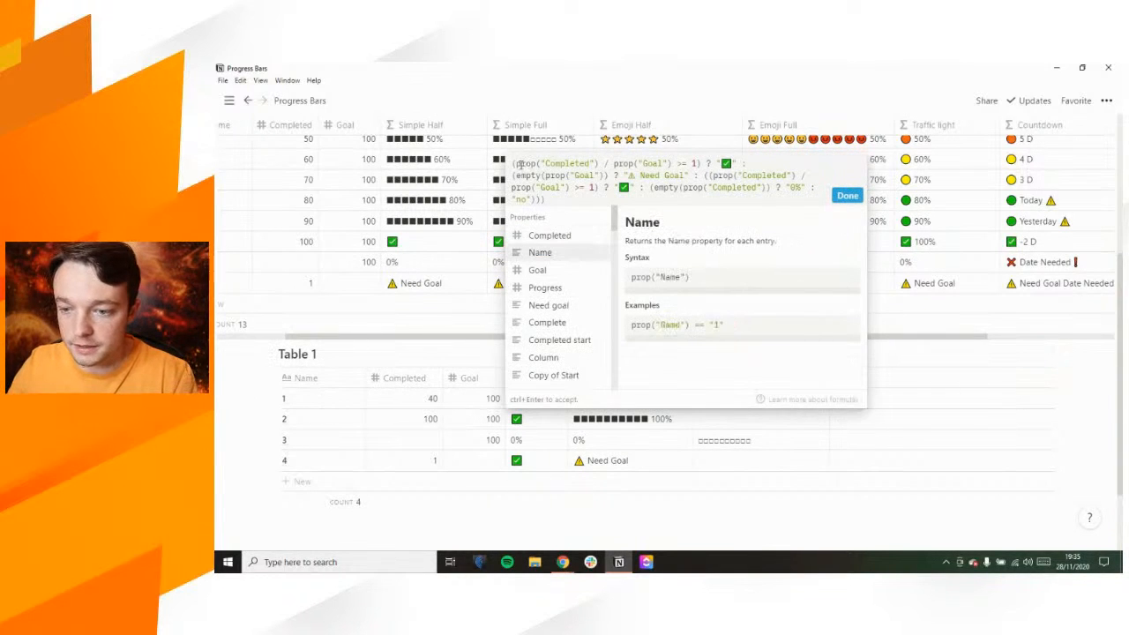
drag(511, 164, 631, 187)
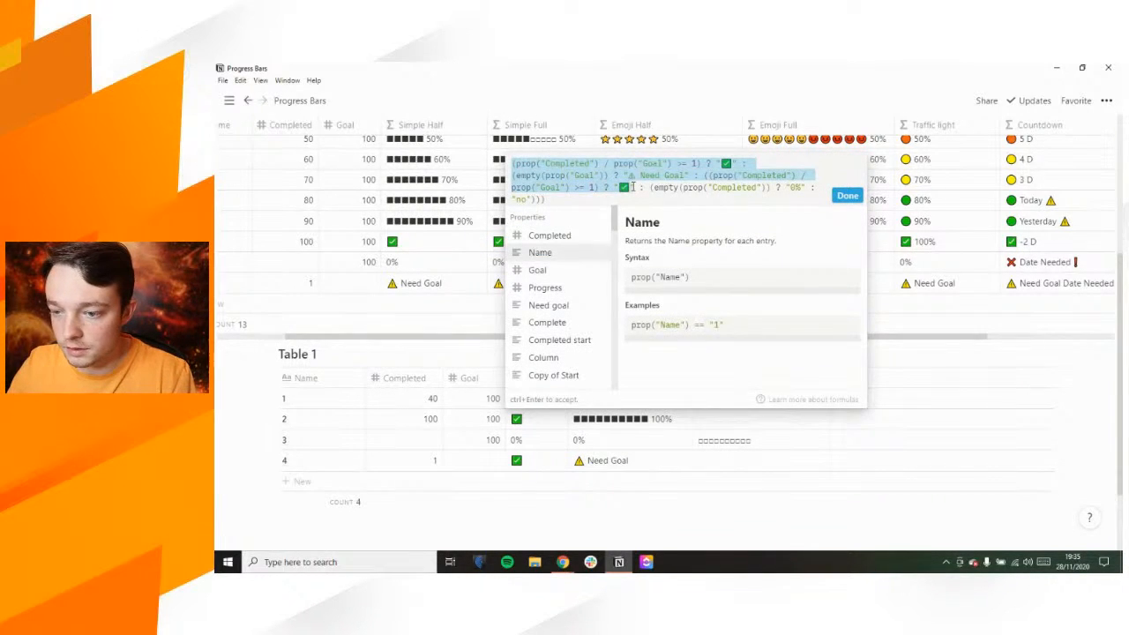
click(745, 187)
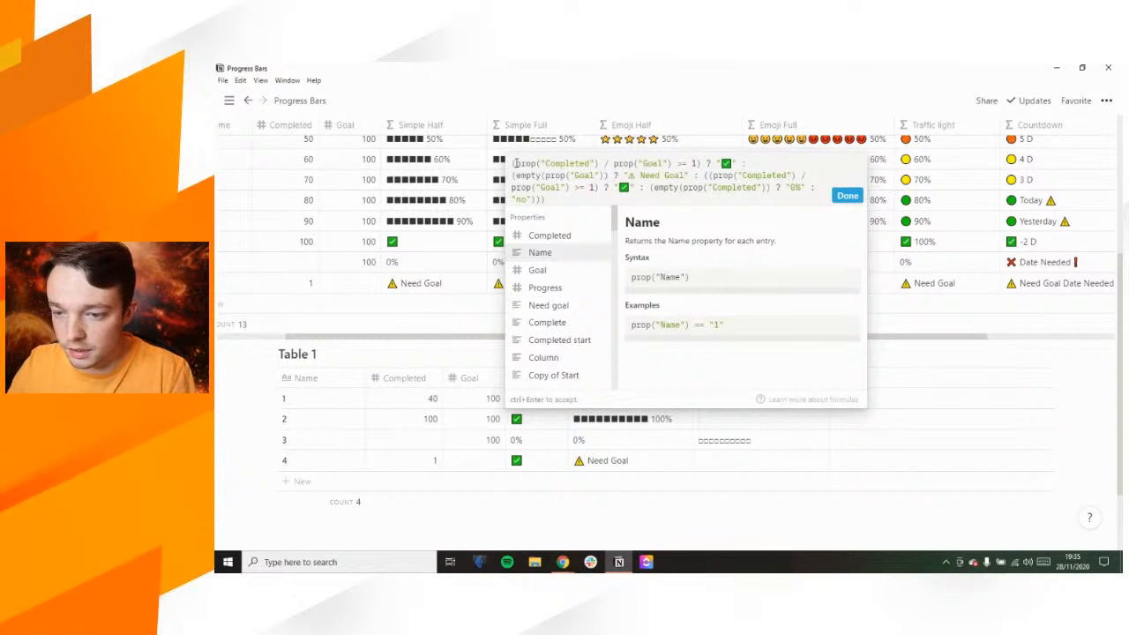
drag(512, 163, 811, 183)
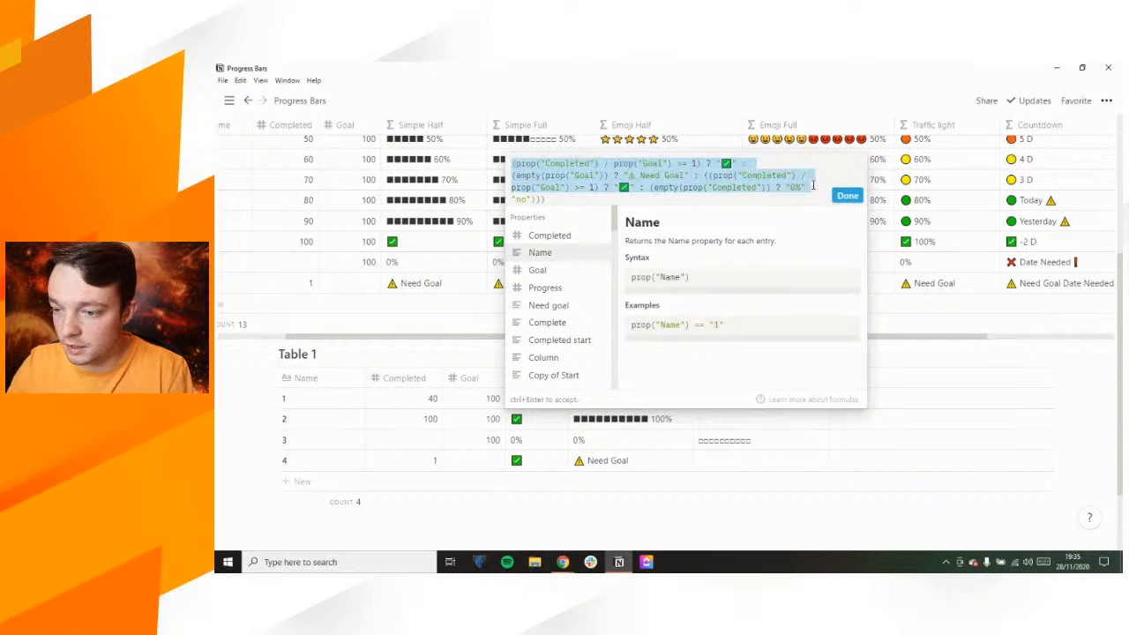
key(ctrl+v)
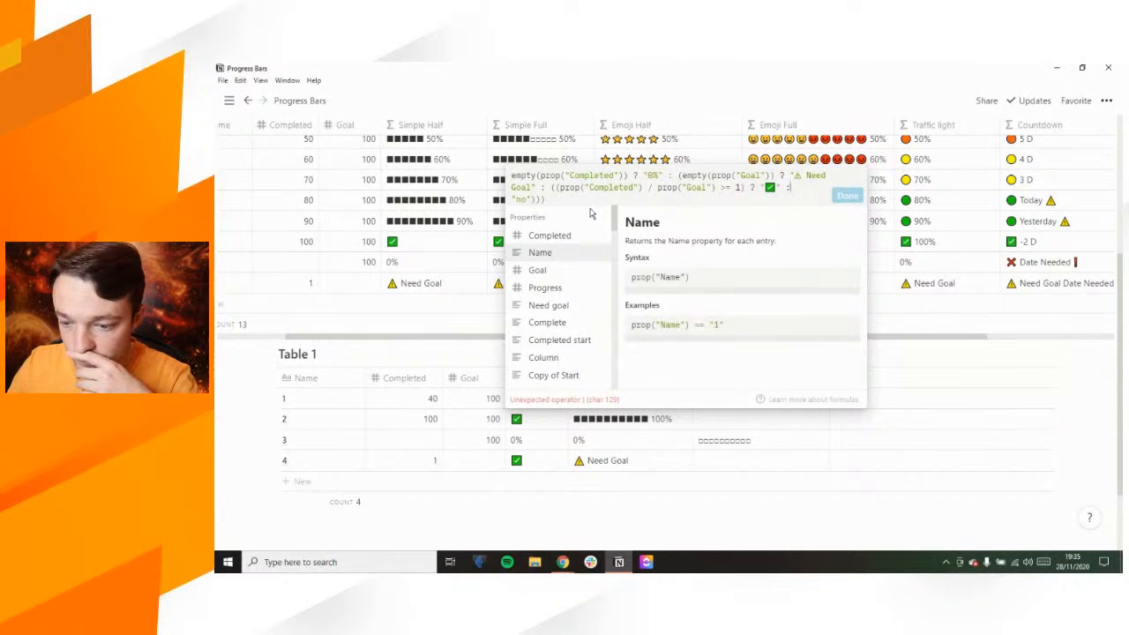
key(BackSpace)
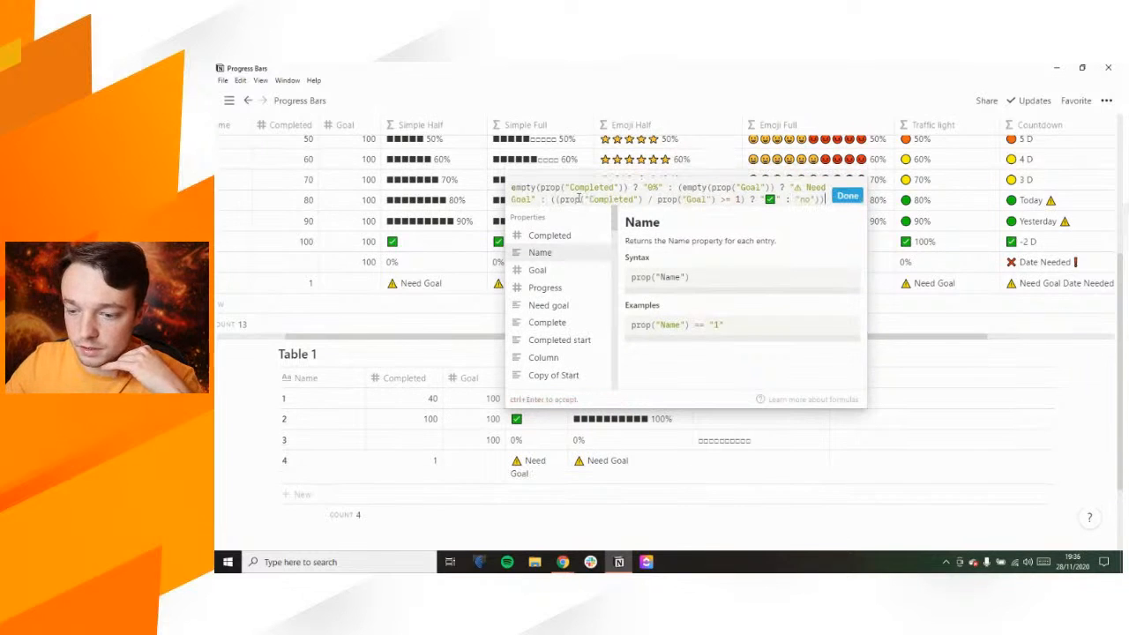
click(848, 197)
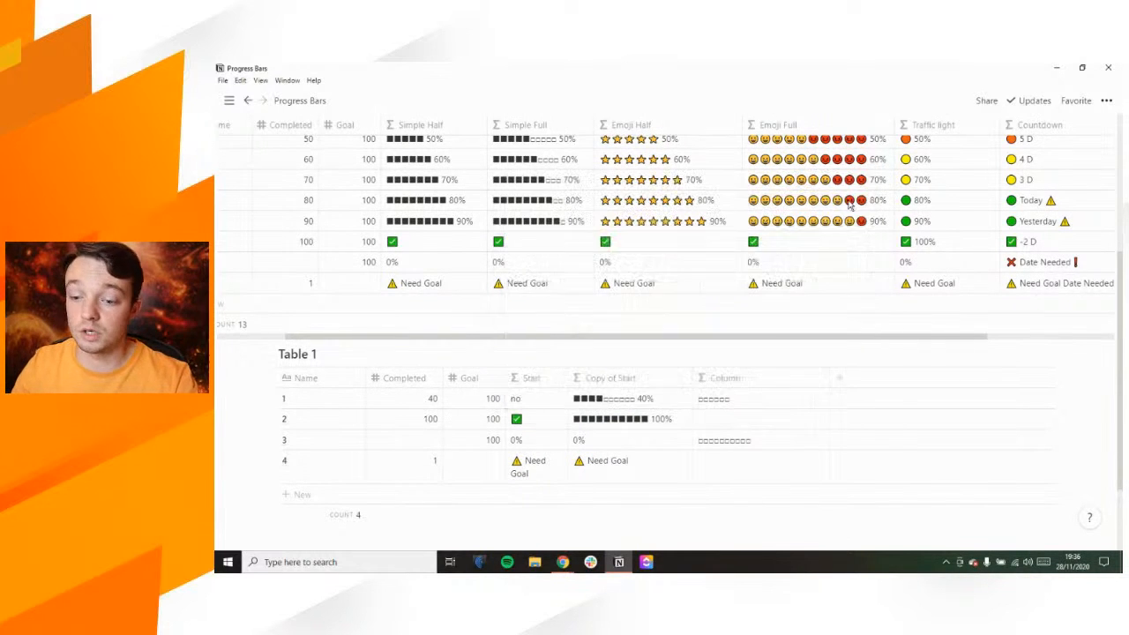
drag(567, 378, 593, 377)
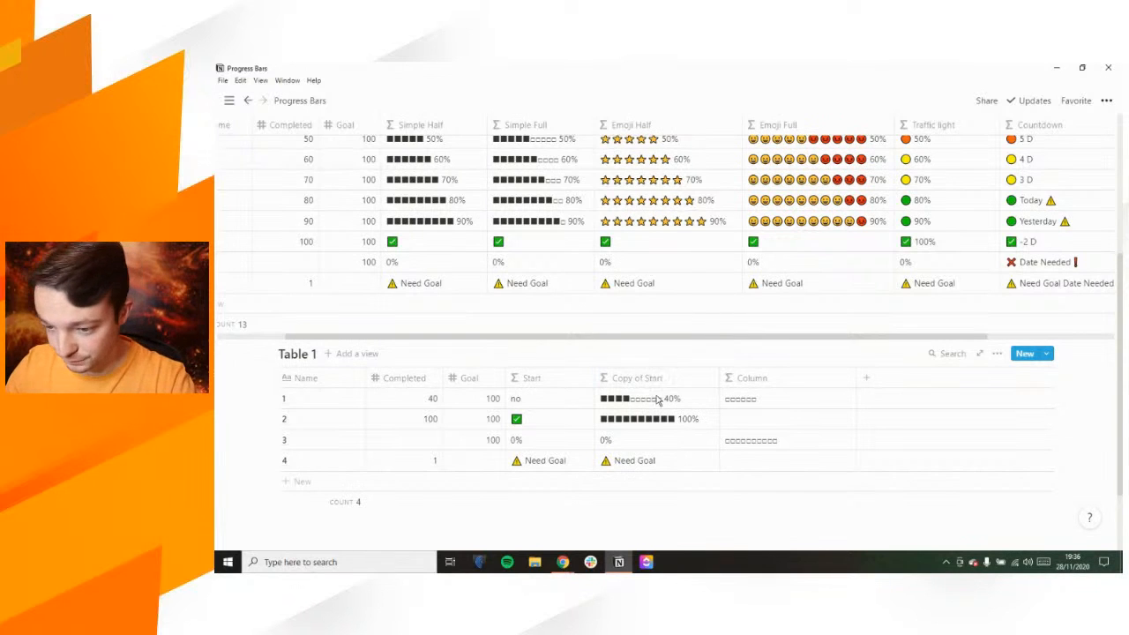
Examine the opening status checks in the upper table's Emoji Half formula
click(656, 234)
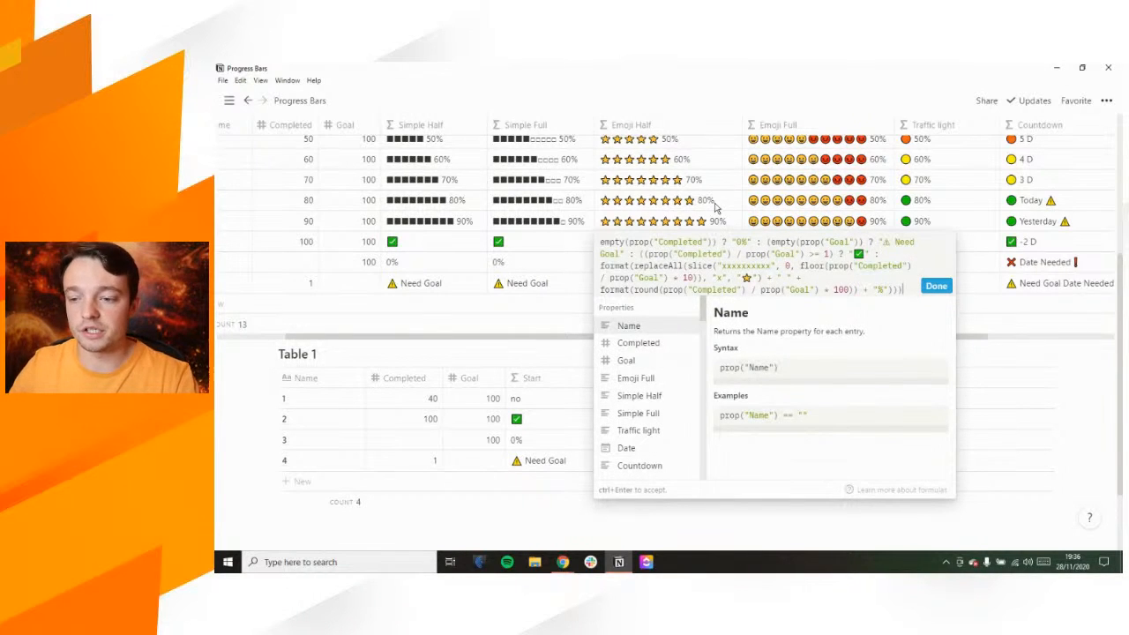
drag(600, 240, 878, 253)
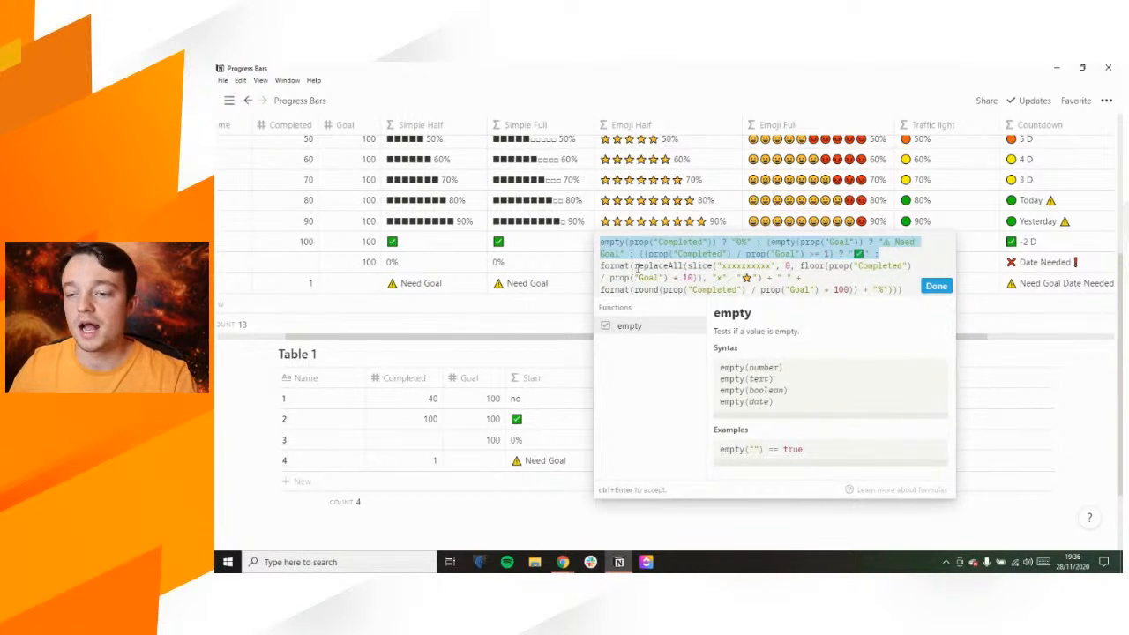
click(646, 192)
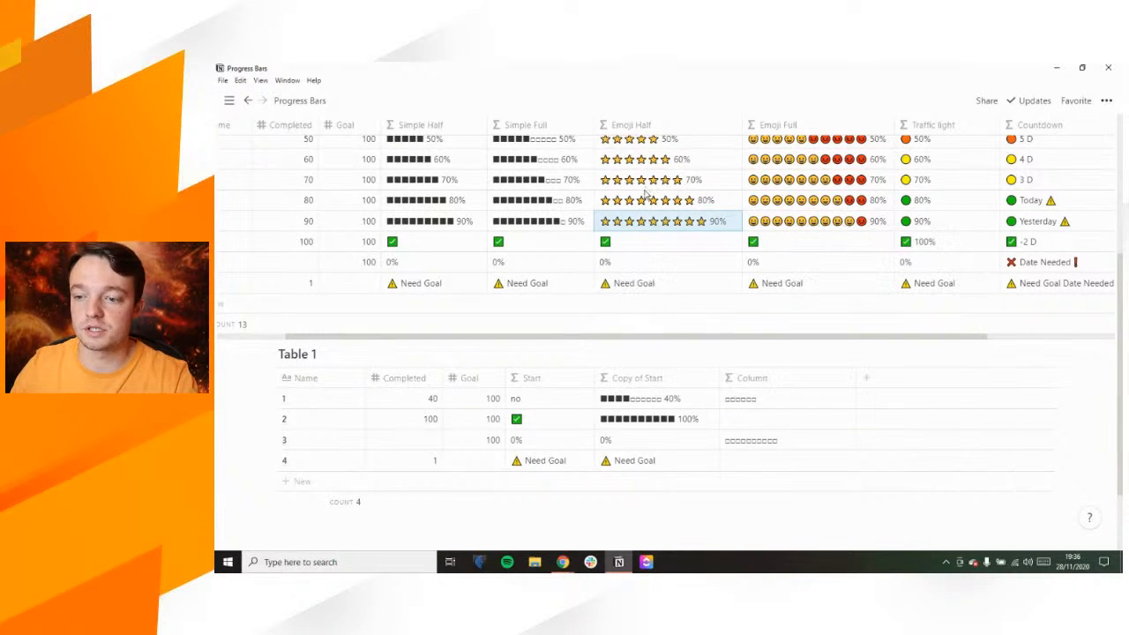
Replace the whole Copy of Start formula in Table 1 with slice("xxxxxxxxxx",0,1)
click(653, 421)
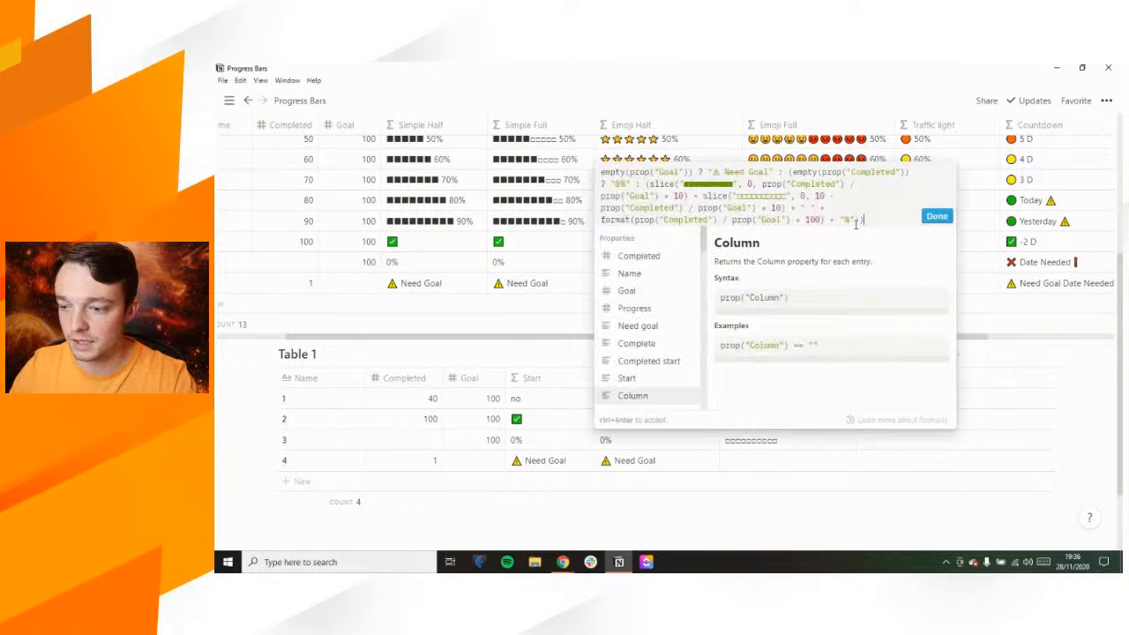
drag(875, 221, 603, 179)
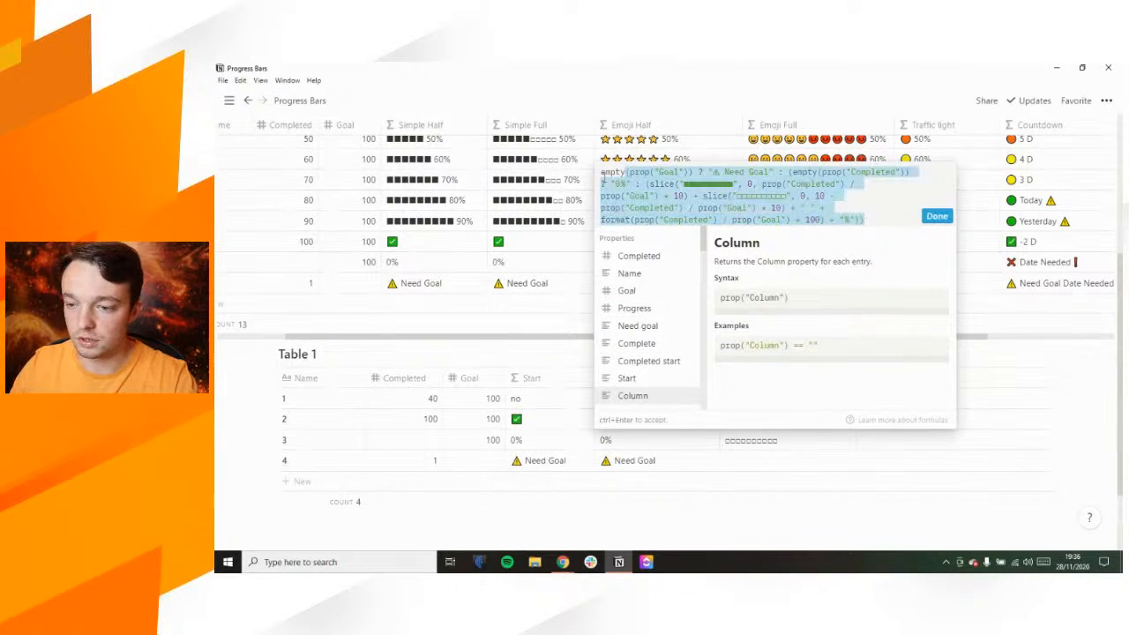
key(BackSpace)
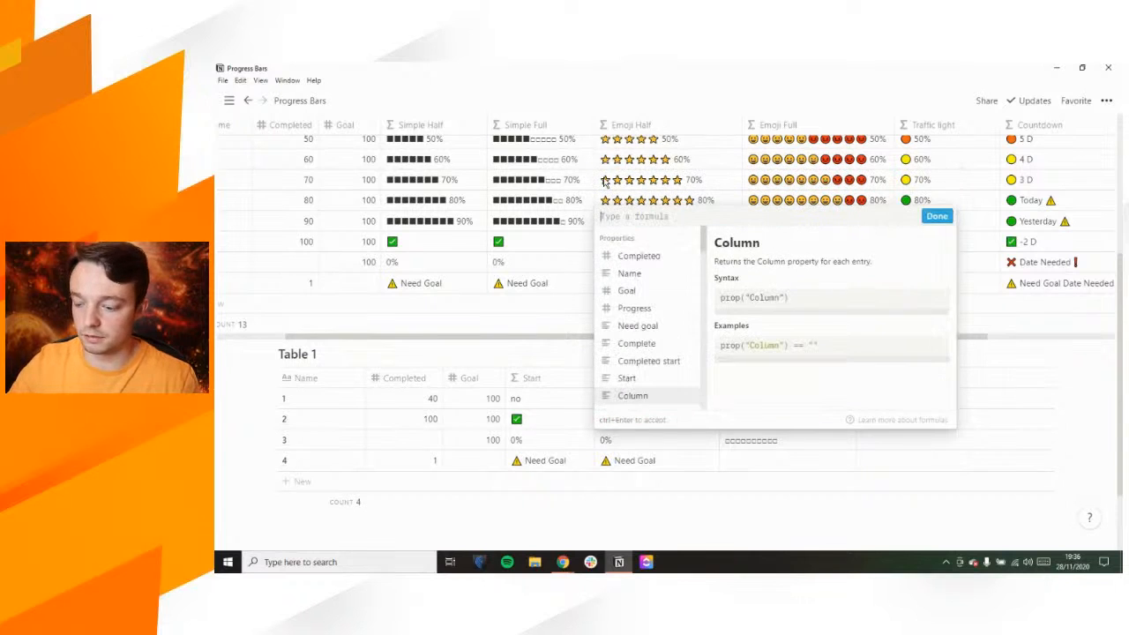
text(slice)
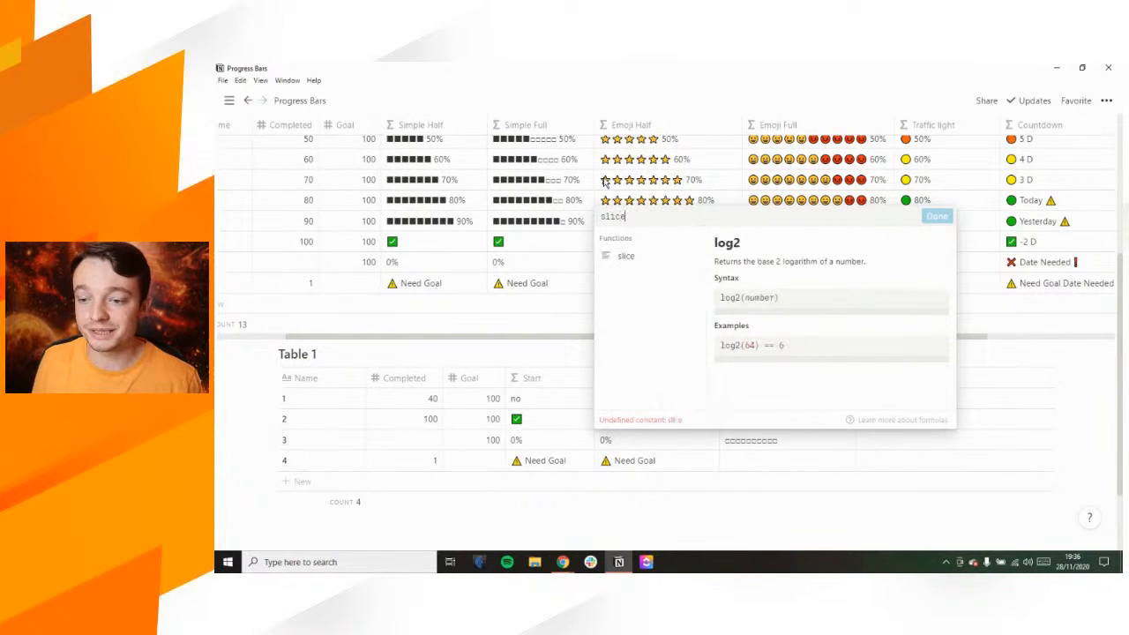
text((")
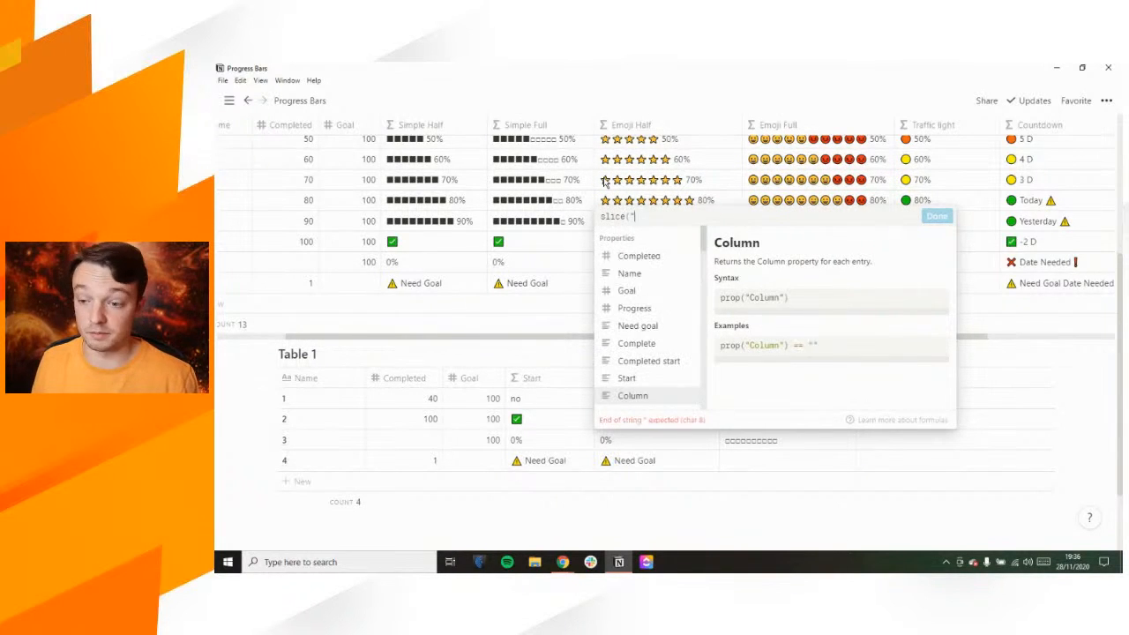
text(x)
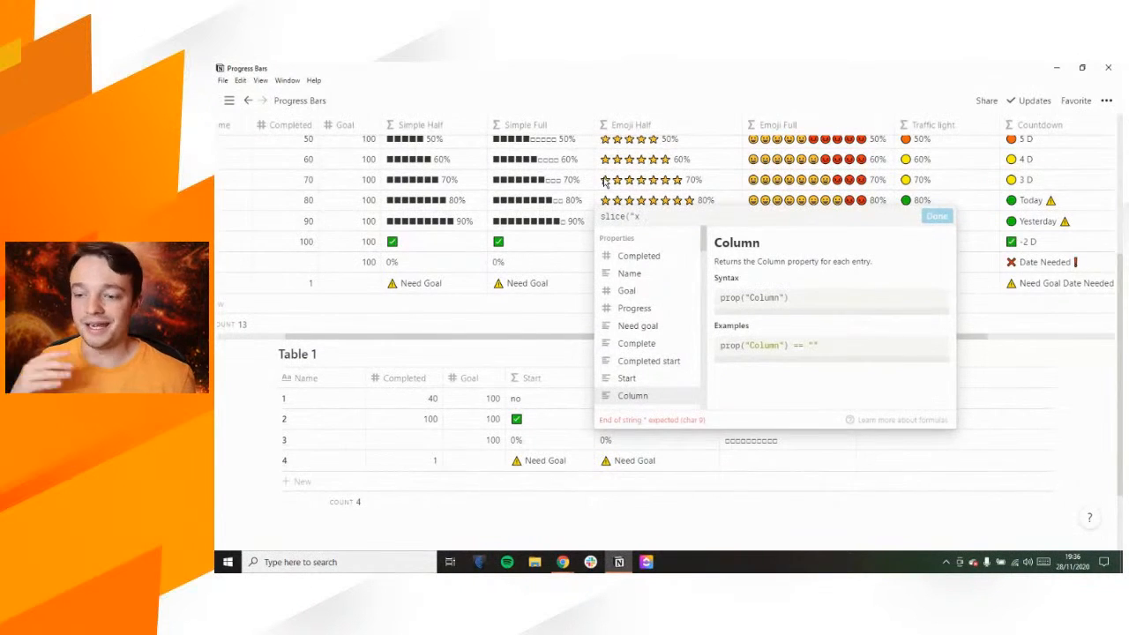
text(xxxxxxxxx",0,1)
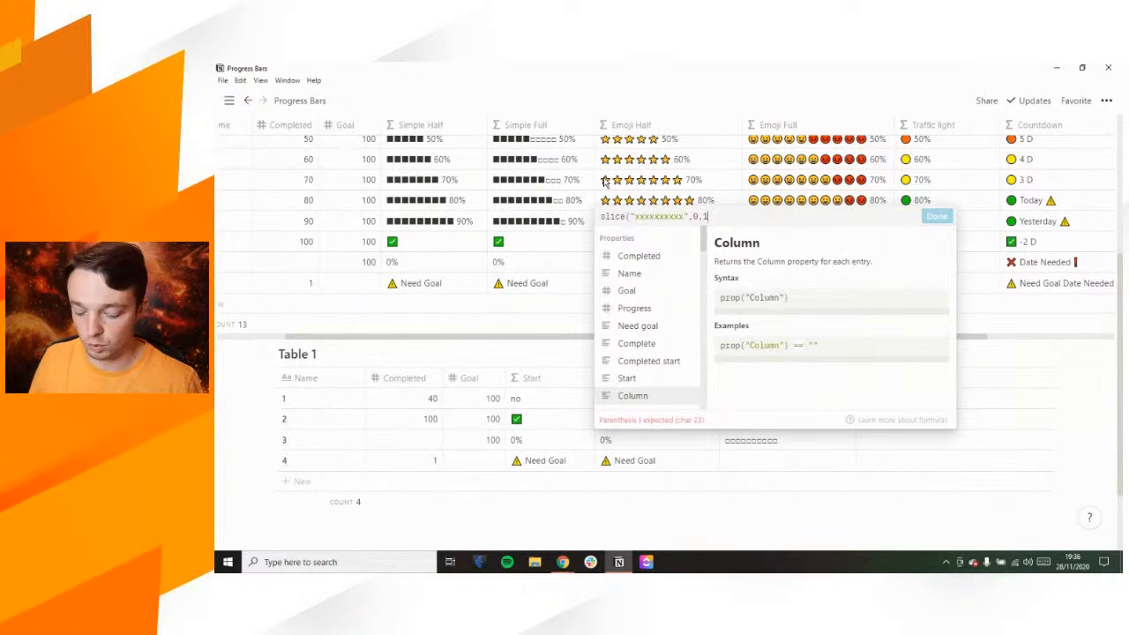
text())
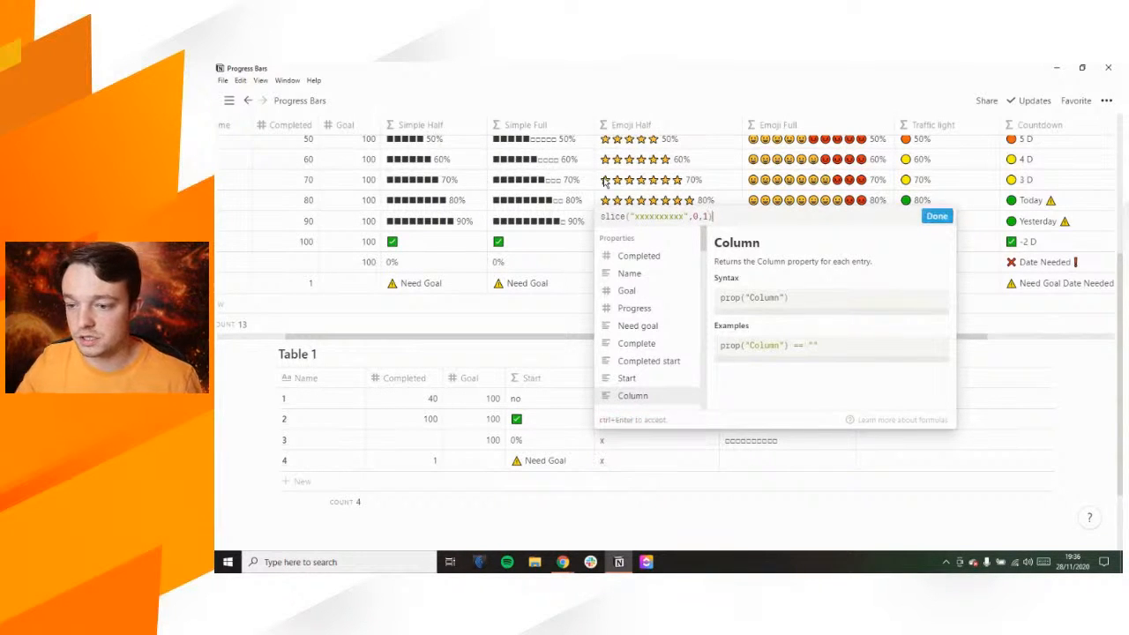
click(935, 218)
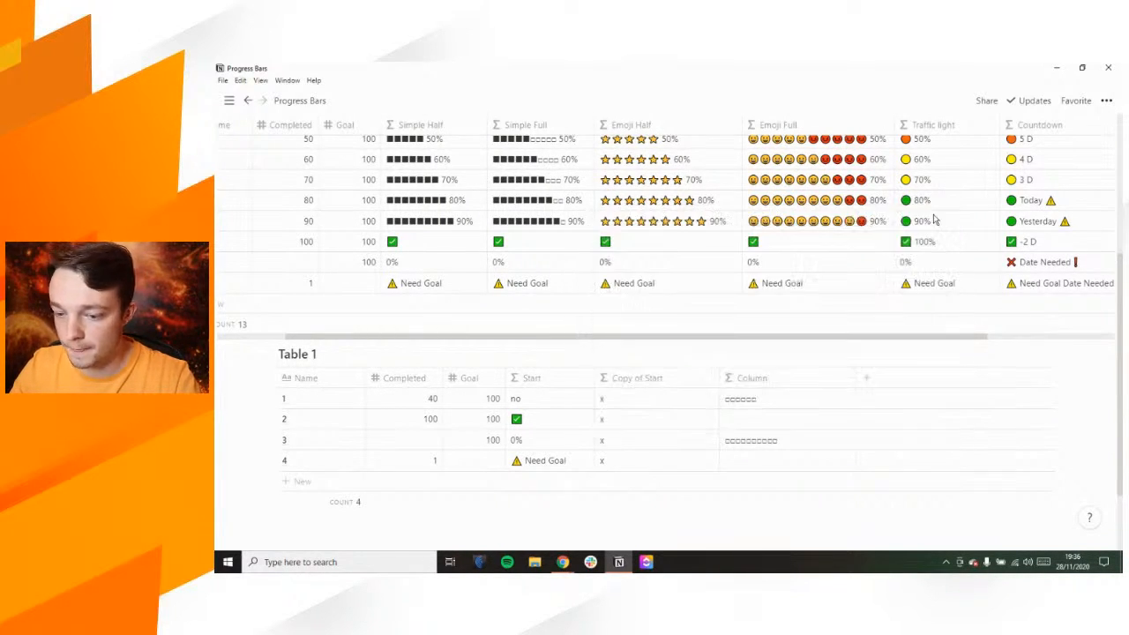
Wrap the slice in the Copy of Start formula in replaceAll, substituting the ⭐ emoji for every "x"
click(631, 405)
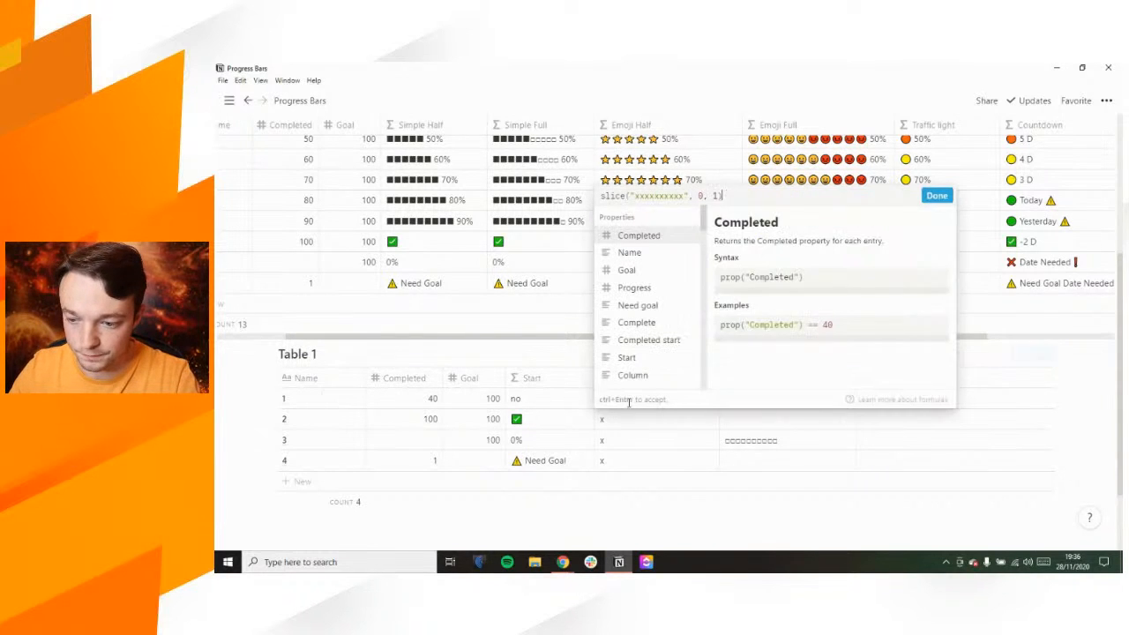
click(602, 195)
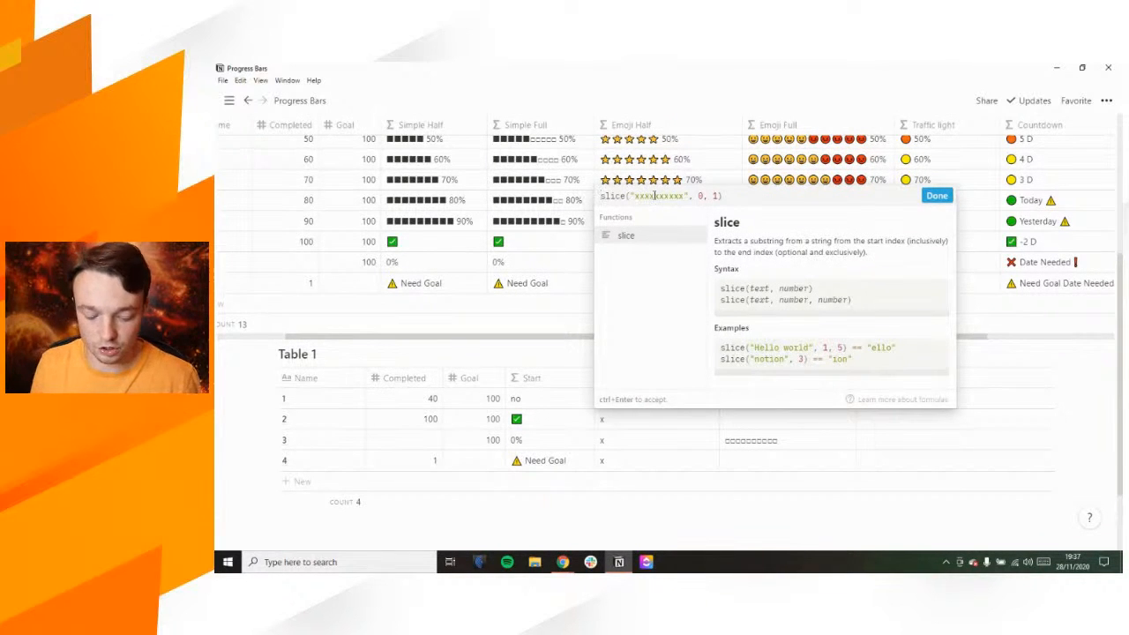
text(replaceAll()
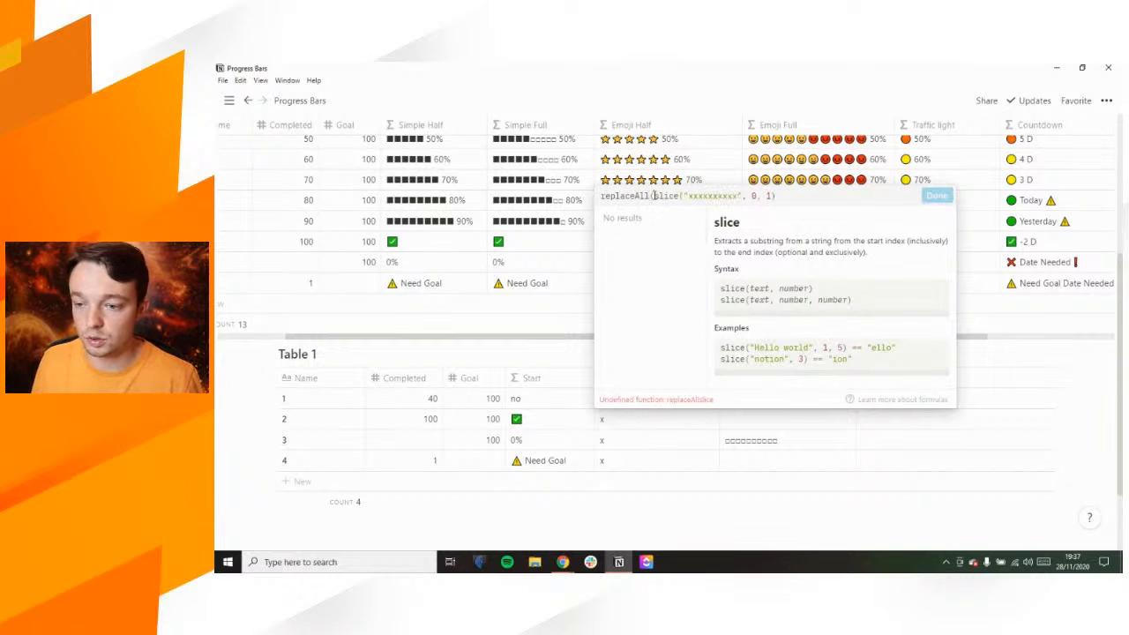
click(785, 198)
text(, "x")
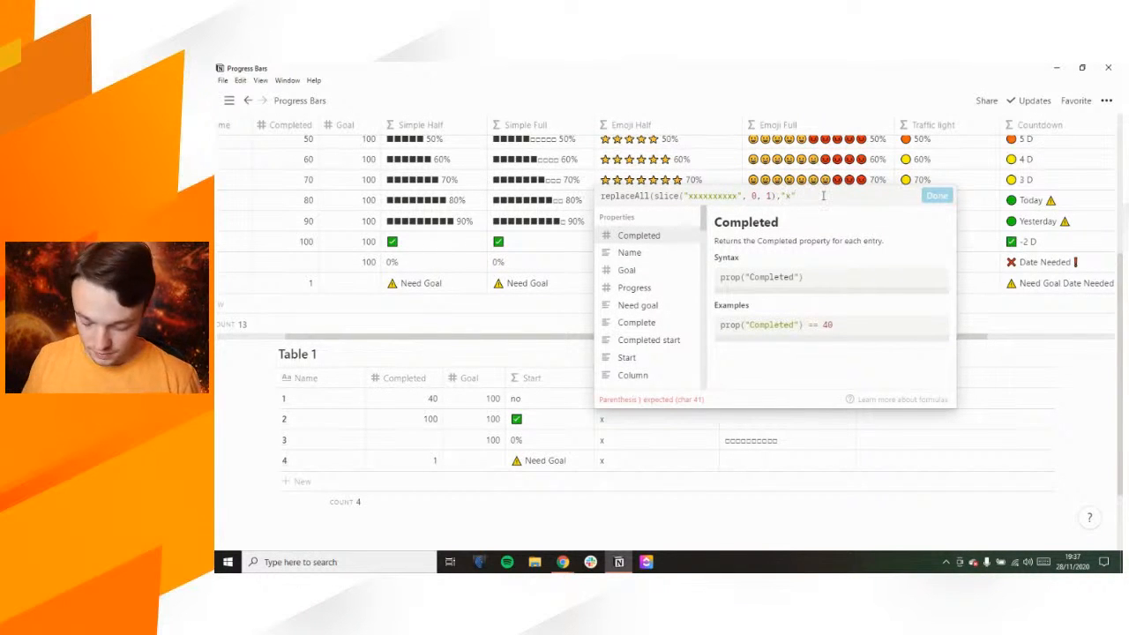
text(,")
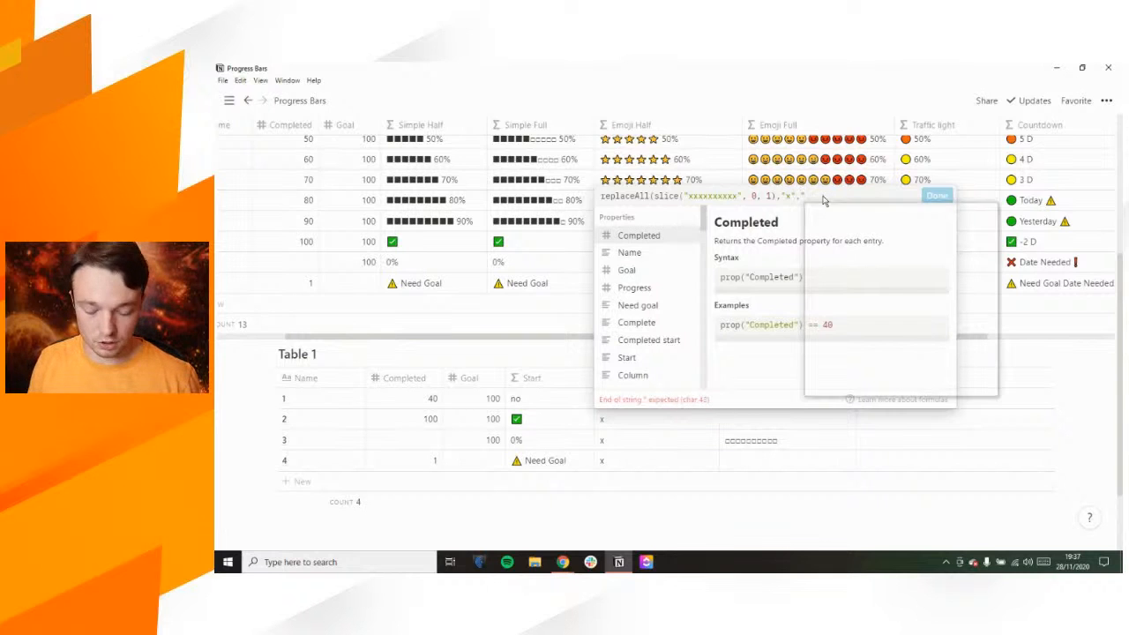
text(star)
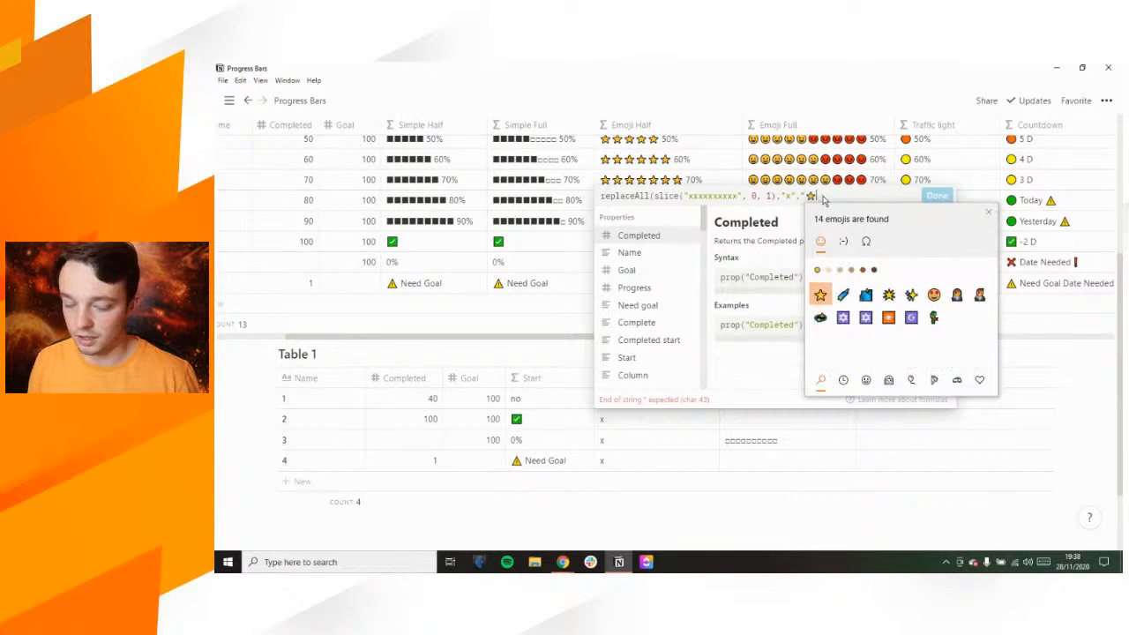
key(Return)
text("))
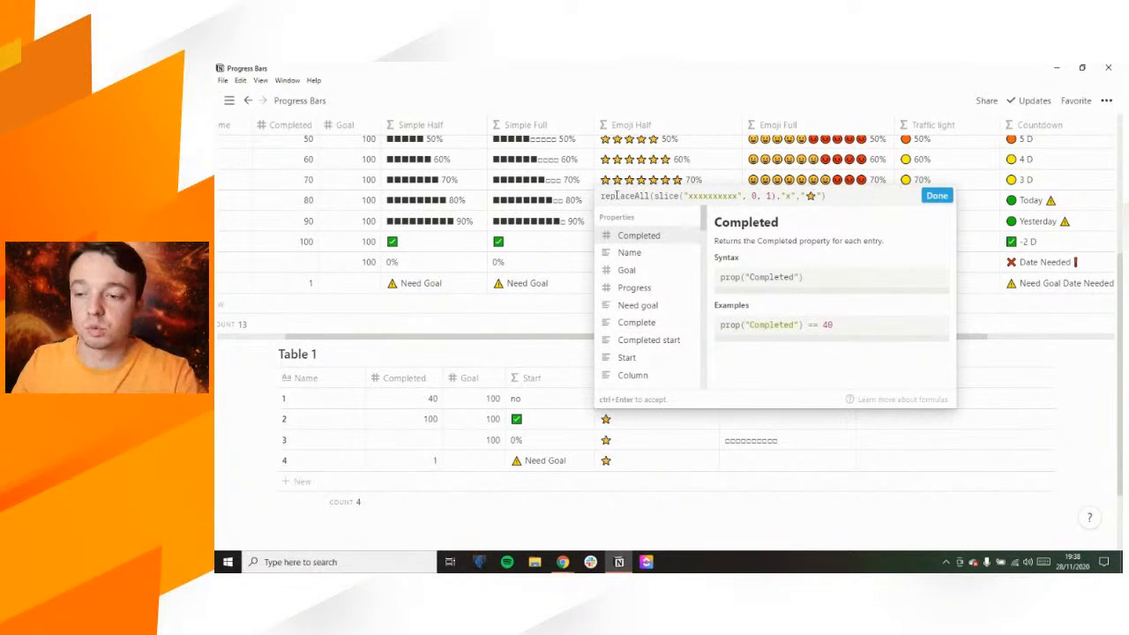
click(936, 195)
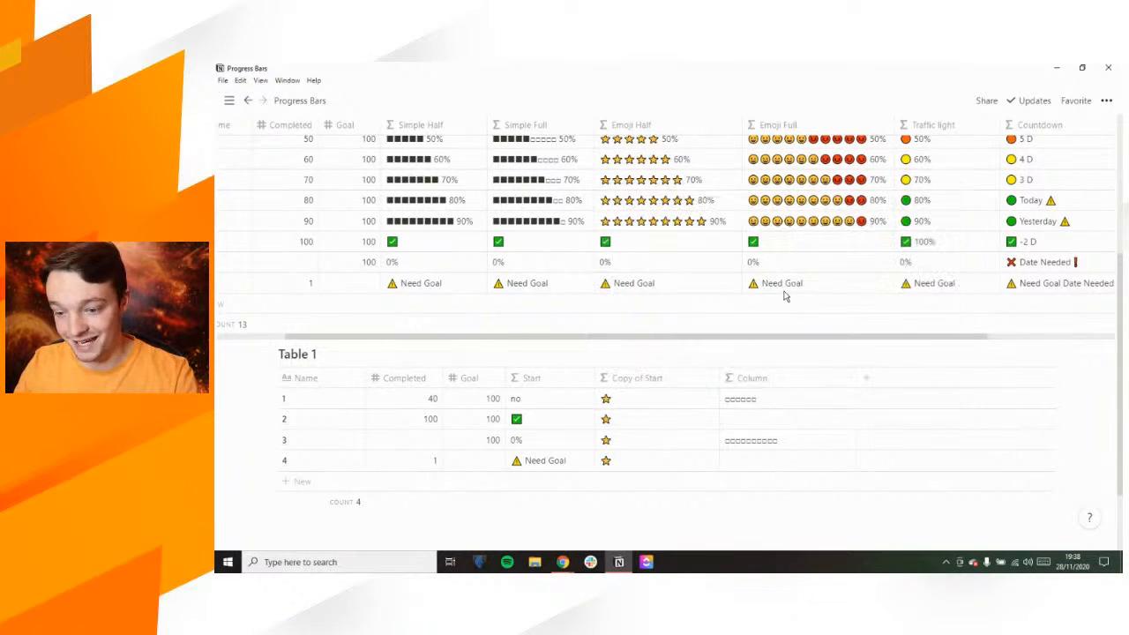
Set the slice's end index in the Copy of Start formula to 2
click(621, 399)
key(BackSpace)
text(2)
click(935, 196)
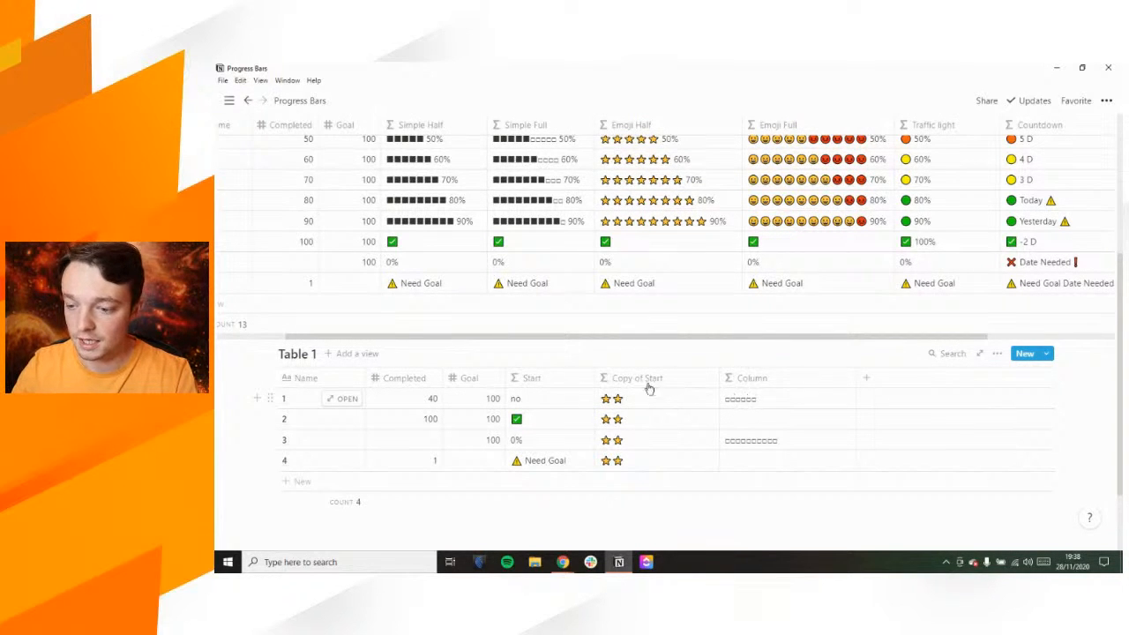
Copy the entire Progress formula from row 1's page in Table 1 and close the page
click(346, 399)
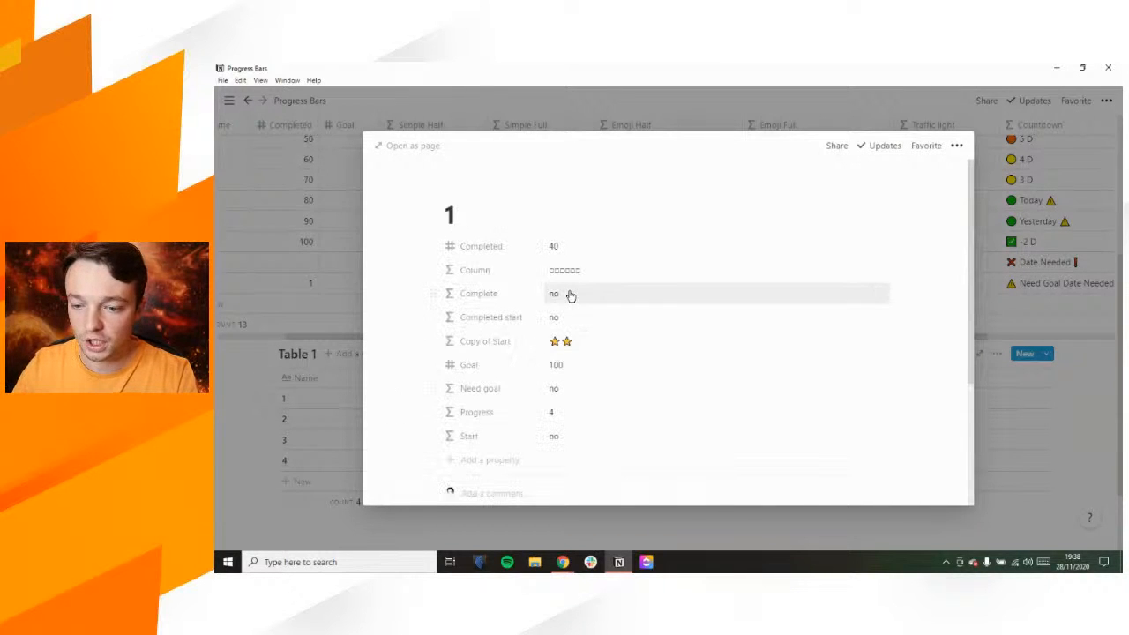
click(567, 416)
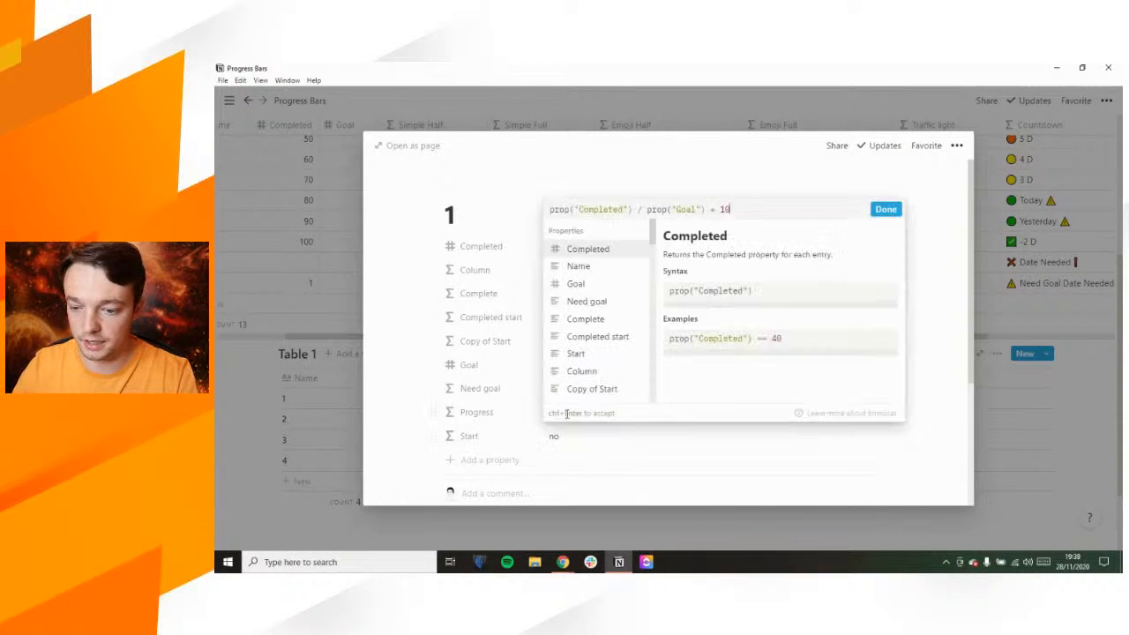
key(ctrl+a)
key(ctrl+c)
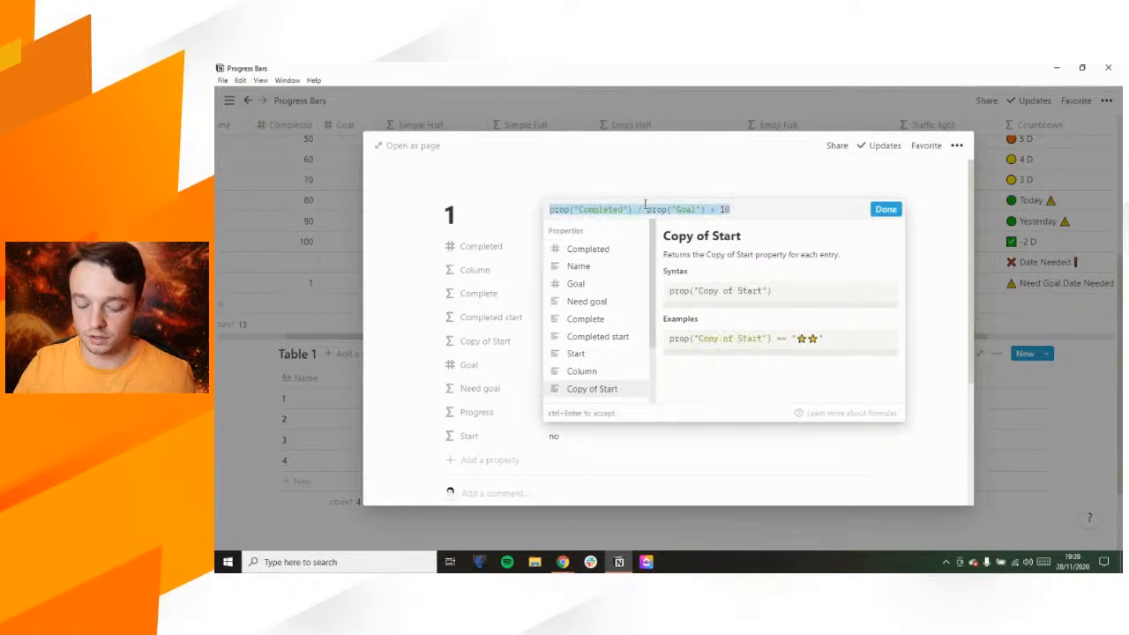
click(307, 367)
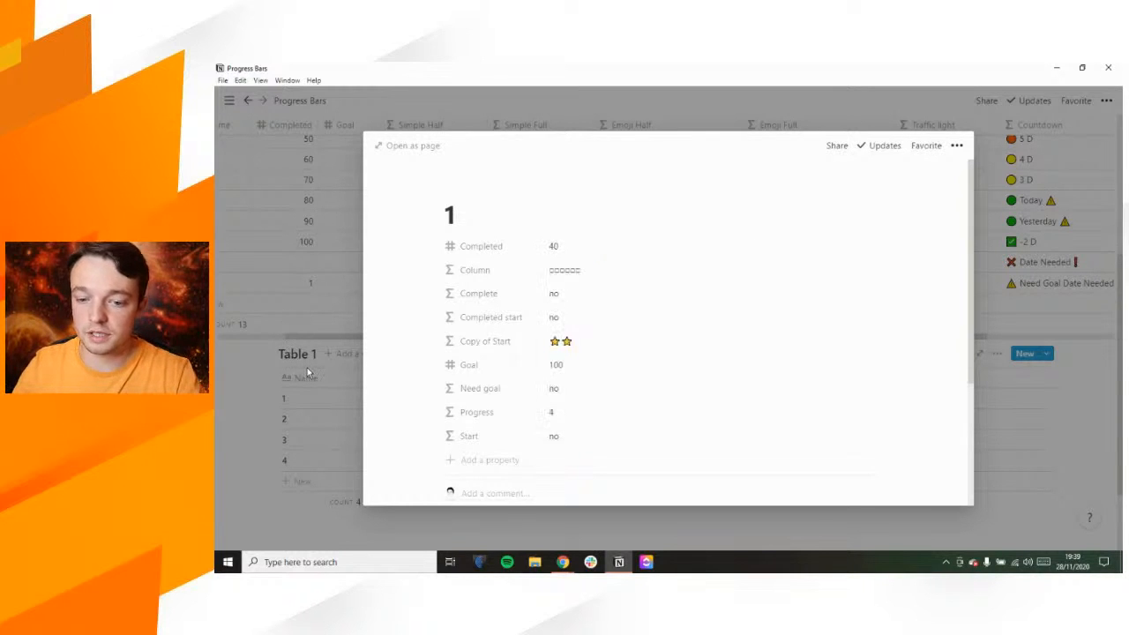
click(307, 368)
Show the Progress property in Table 1's default view
click(998, 355)
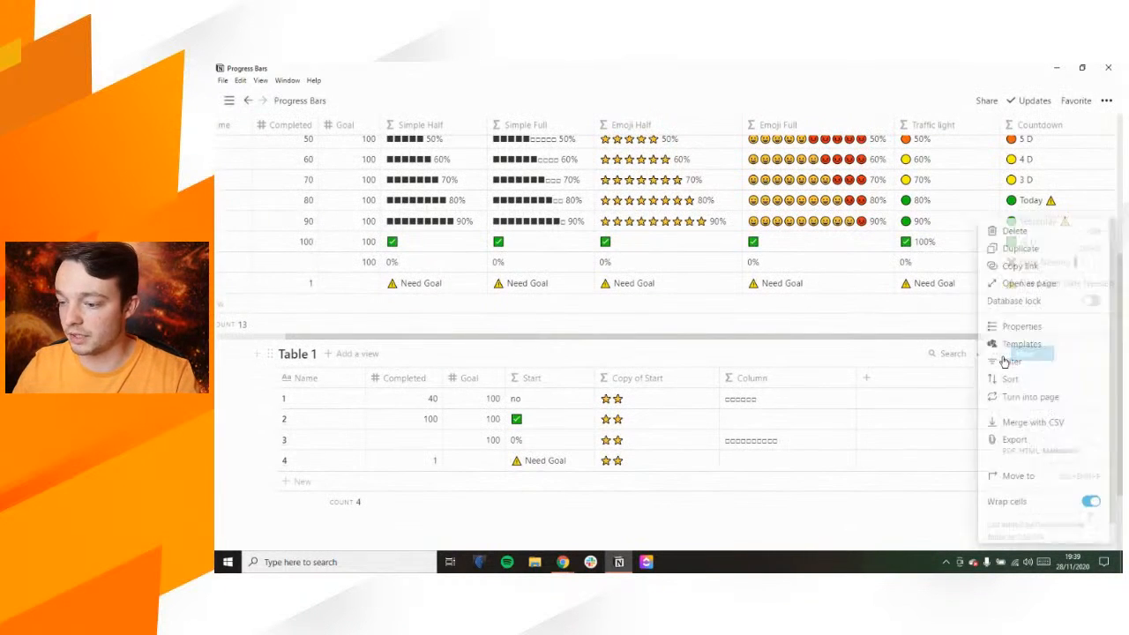
click(1032, 326)
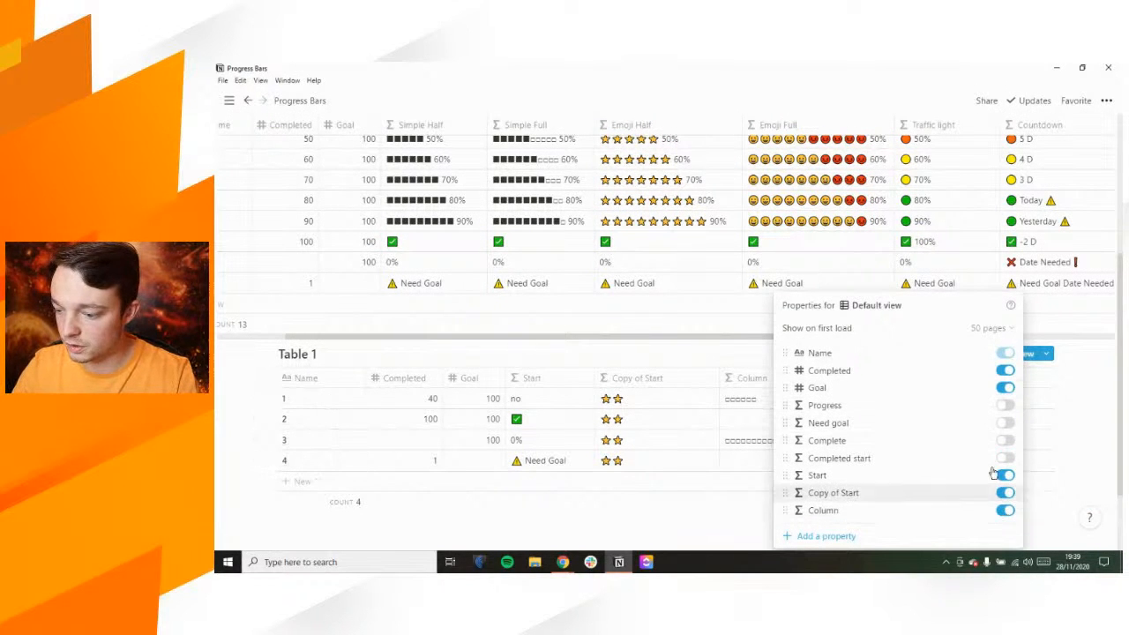
click(1005, 405)
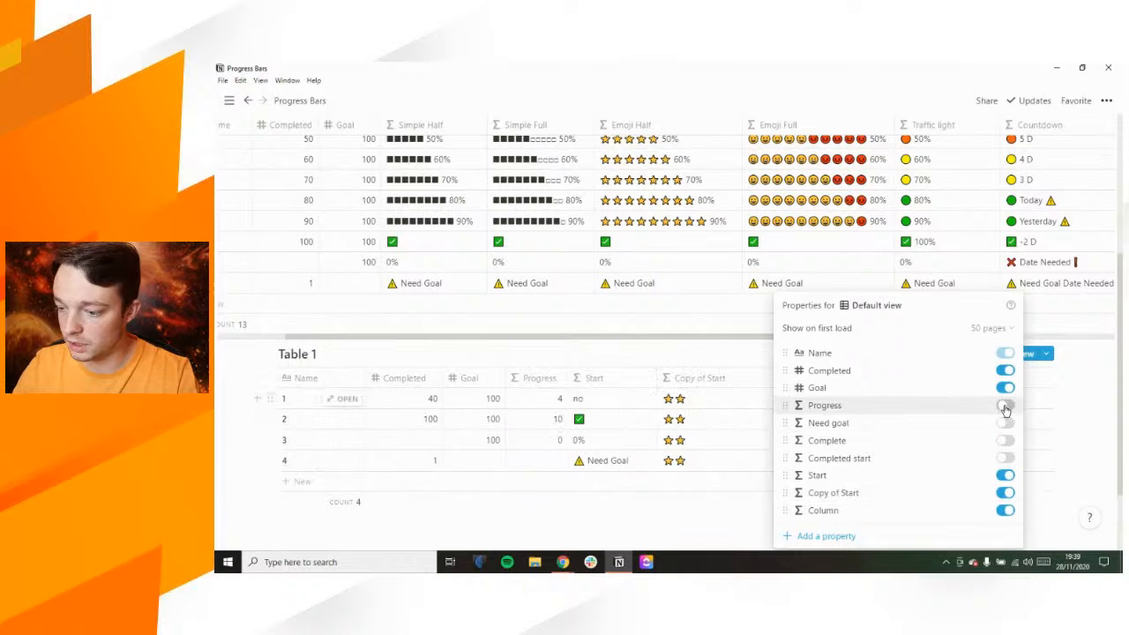
click(744, 349)
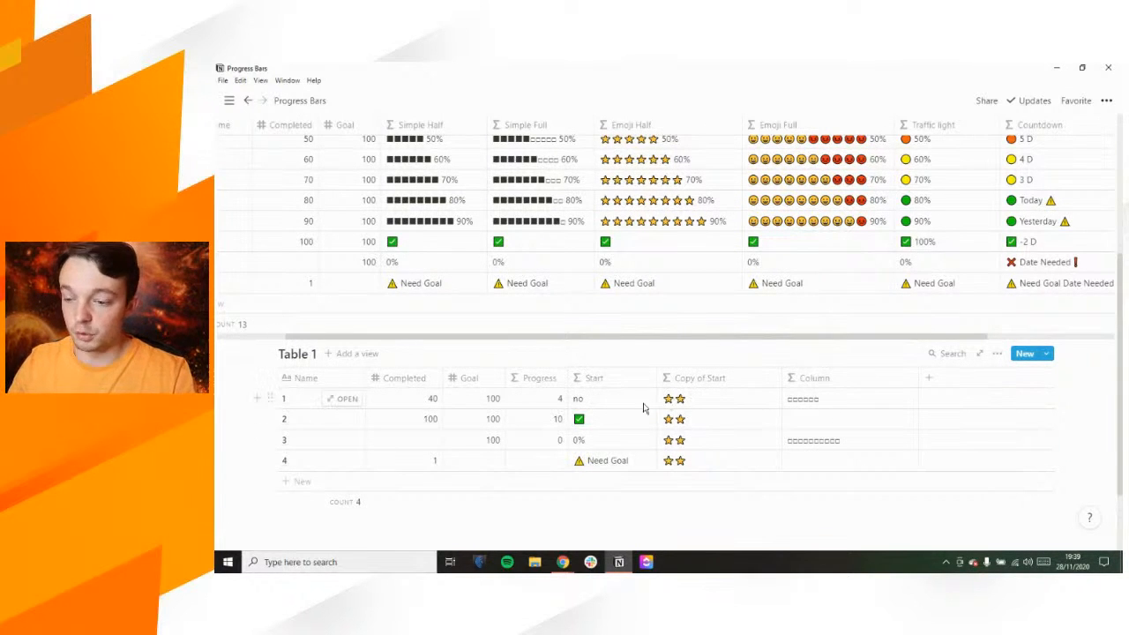
Replace the slice's end index in the Copy of Start formula with prop("Completed") / prop("Goal") * 10 and widen the column
click(720, 402)
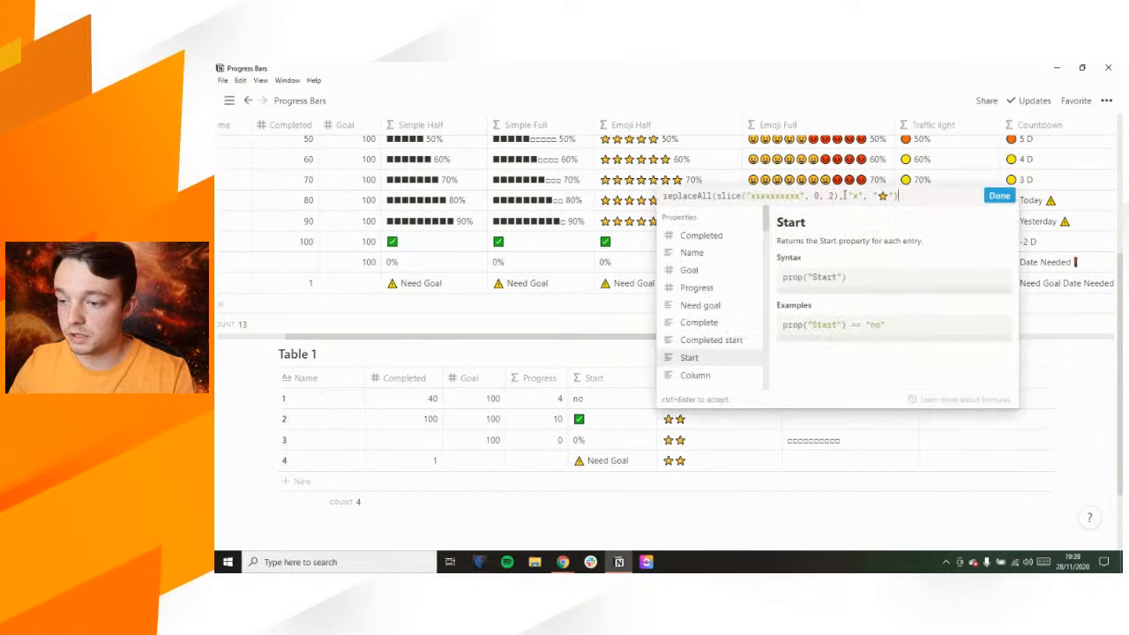
double_click(831, 196)
key(ctrl+v)
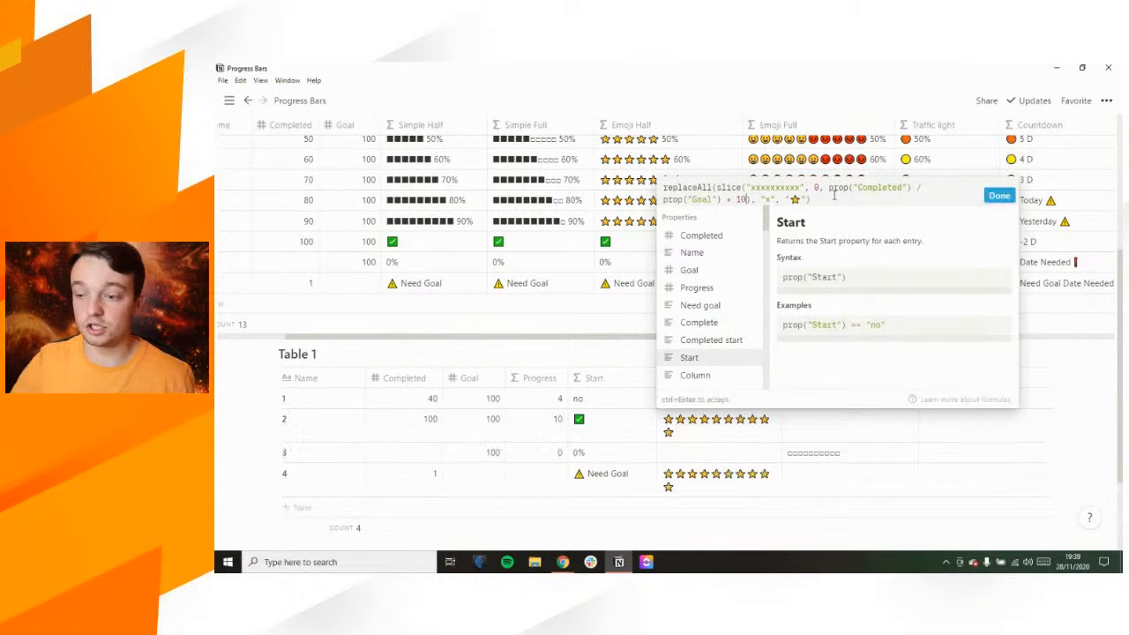
click(999, 196)
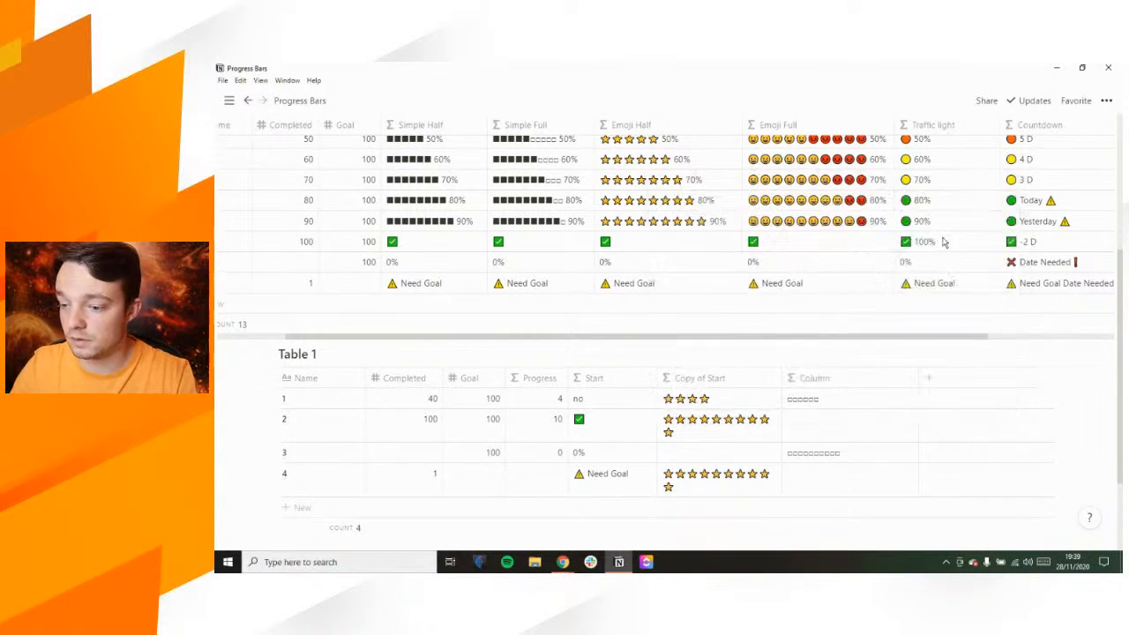
drag(783, 374, 819, 370)
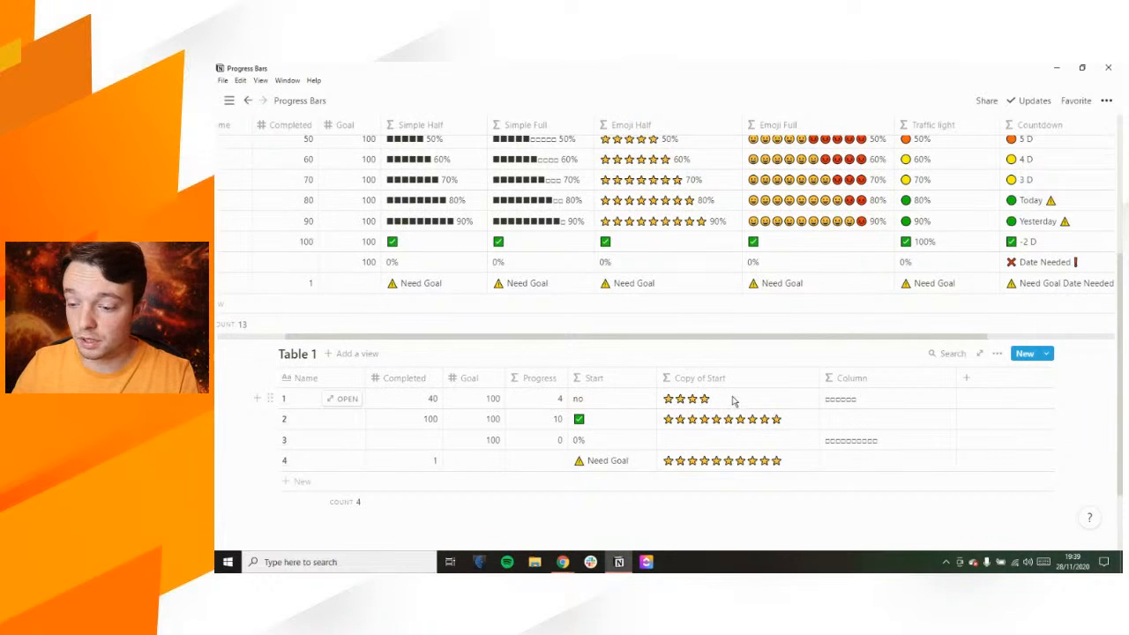
Append Emoji Half's + " " + format(round(prop("Completed") / prop("Goal") * 100)) + "%" to the Copy of Start formula and widen its column
click(681, 233)
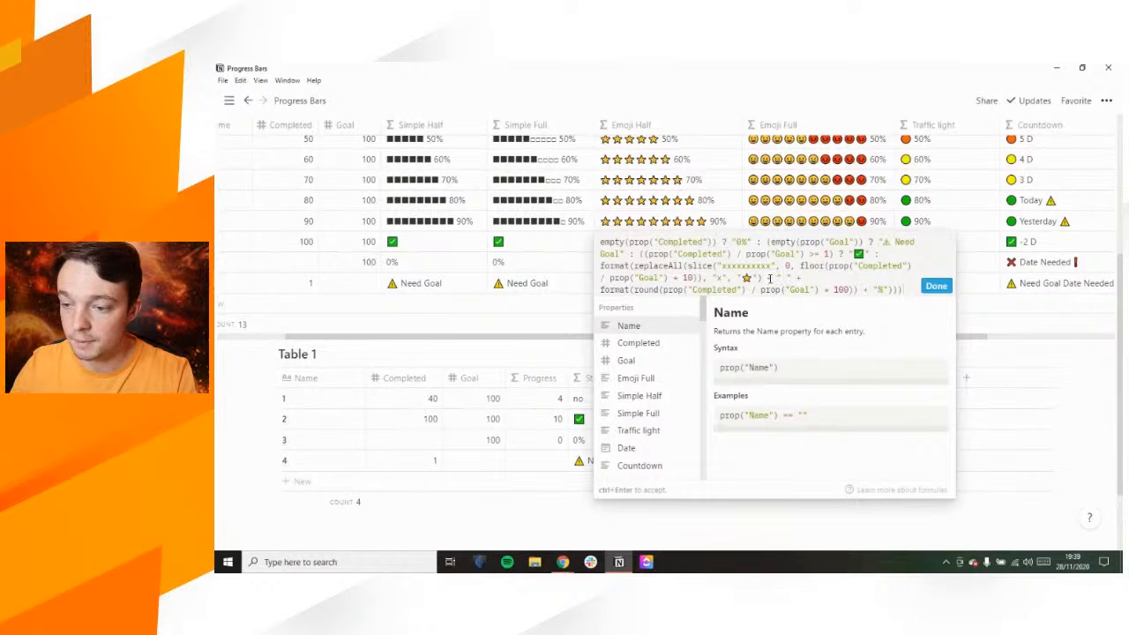
drag(769, 279, 893, 291)
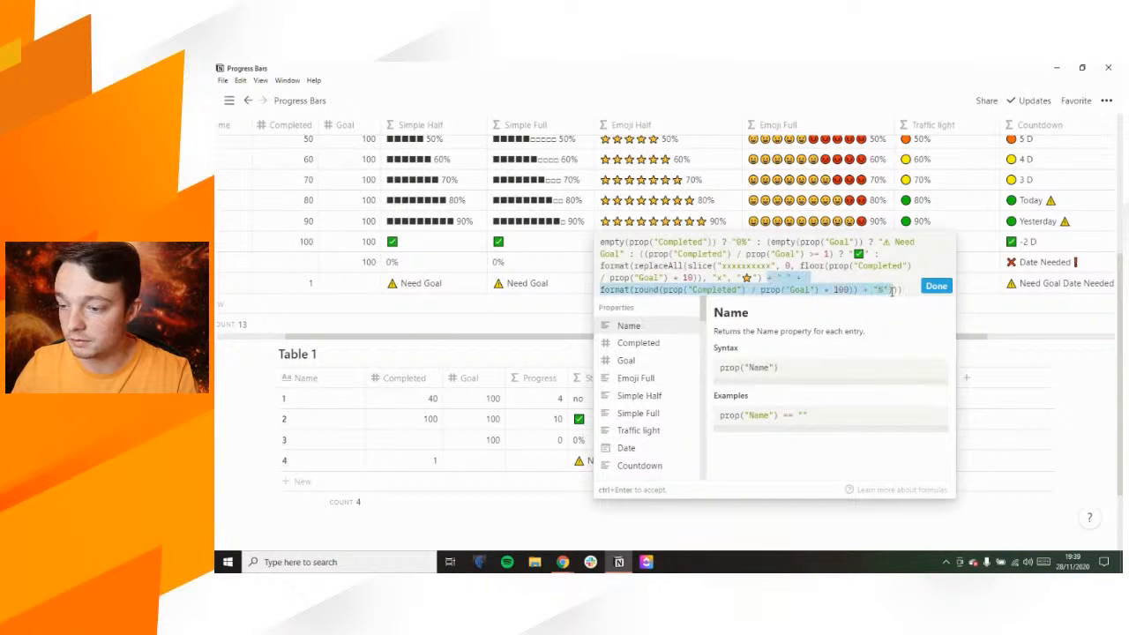
click(804, 200)
click(728, 402)
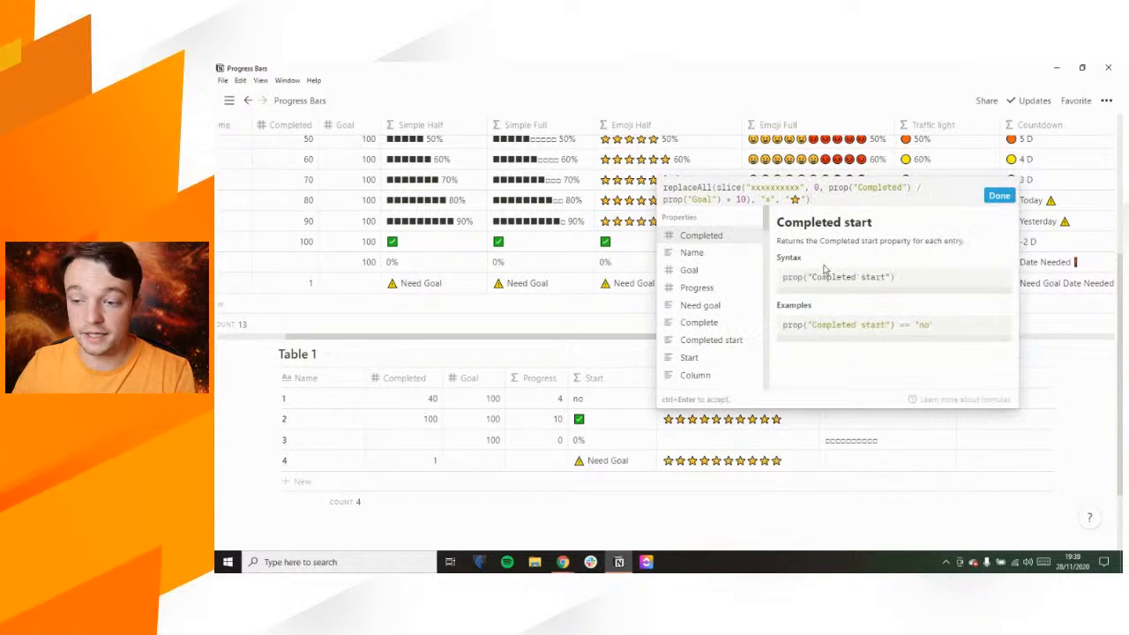
text(+ " " + format(round(prop("Completed") / prop("Goal") * 100)) + "%"))
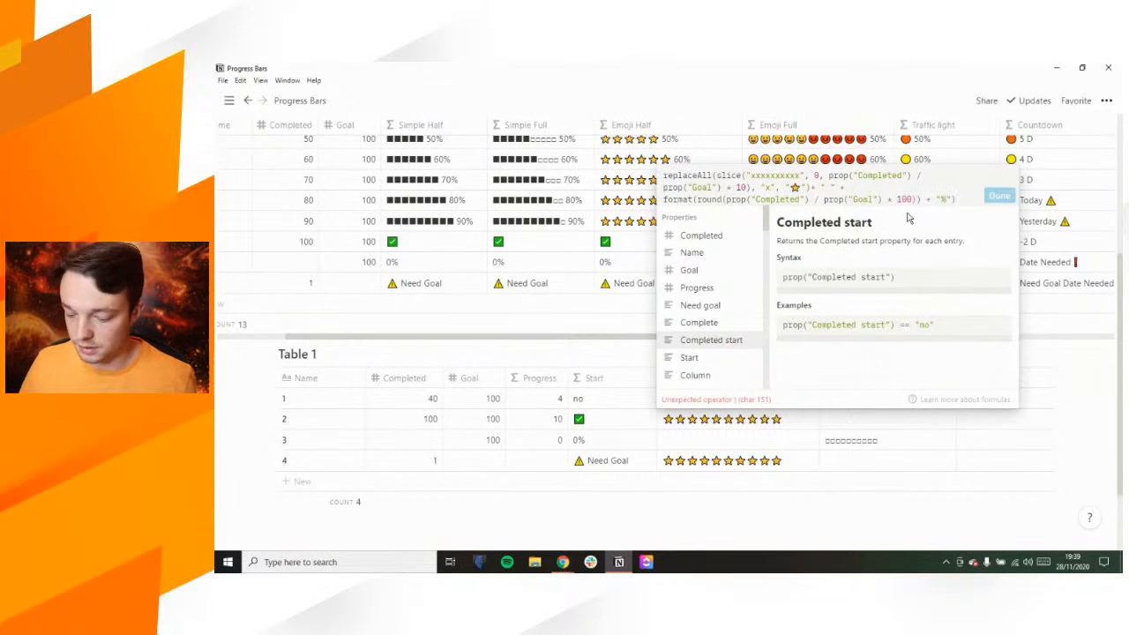
click(999, 196)
drag(820, 378, 862, 377)
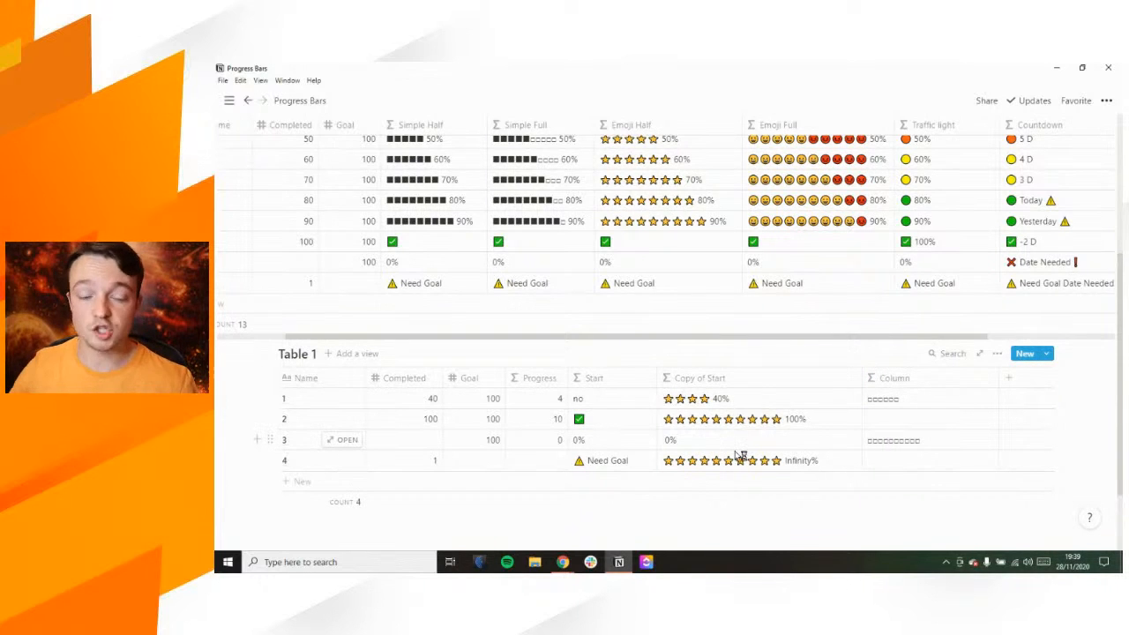
Review the Copy of Start formula and examine the two replaceAll parts of the Emoji Full formula in the Examples table
click(729, 421)
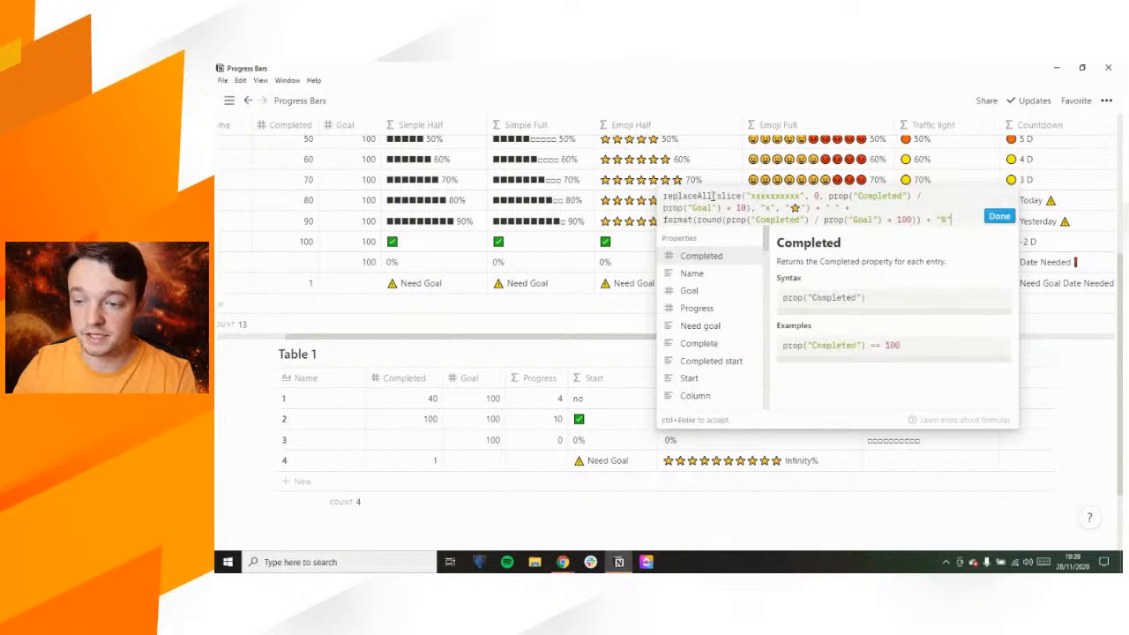
click(999, 217)
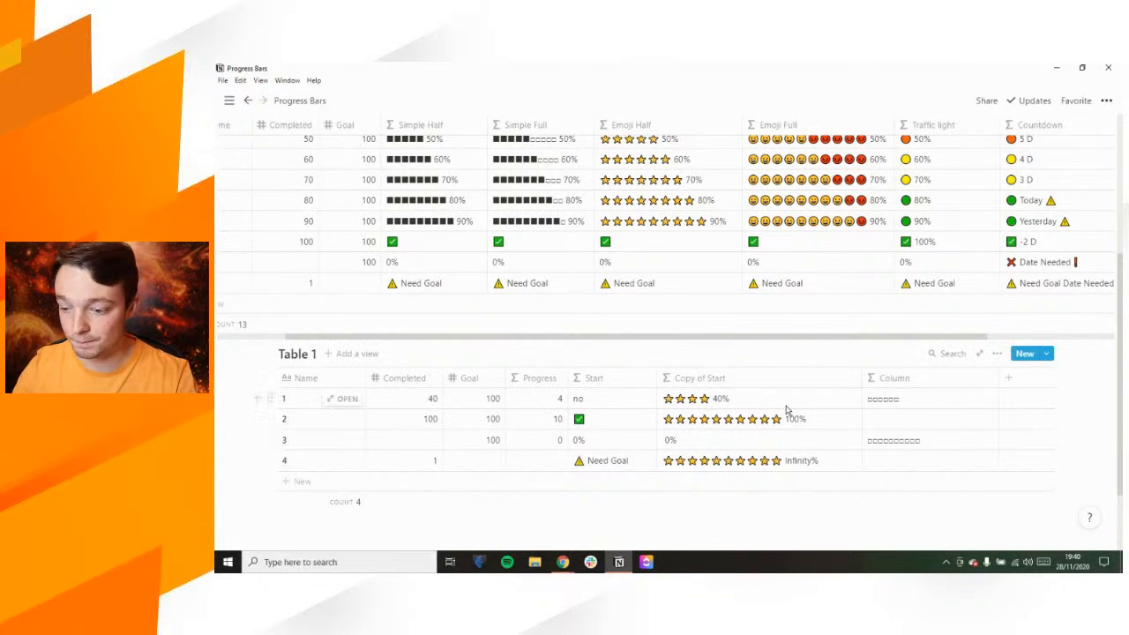
click(806, 227)
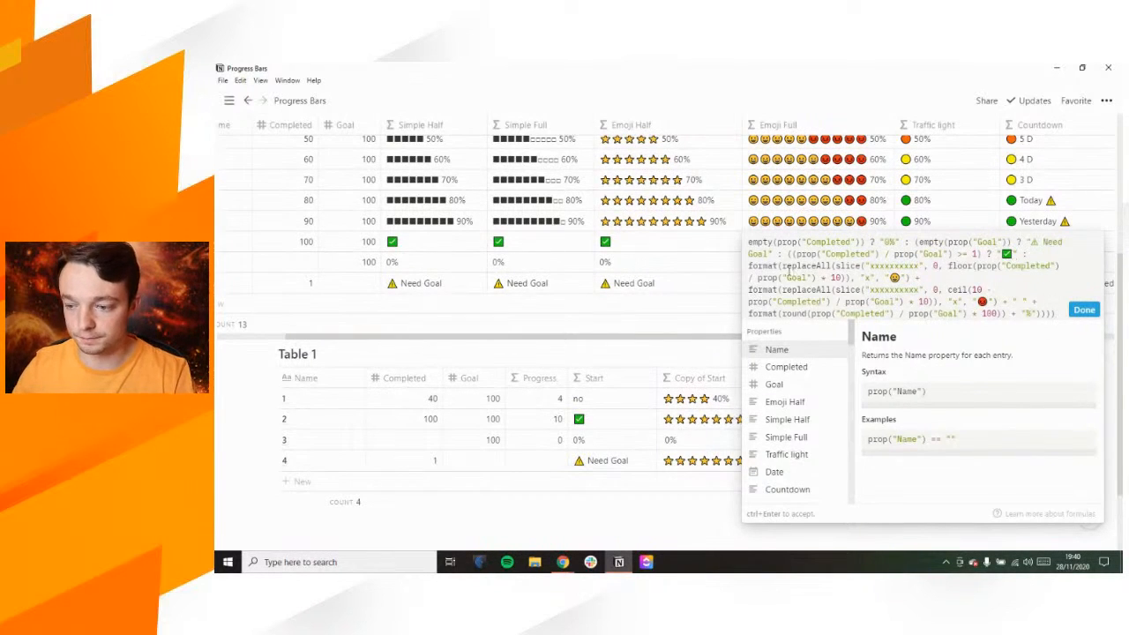
mouse_move(750, 266)
mouse_down()
mouse_move(911, 278)
mouse_move(749, 265)
mouse_up()
click(911, 278)
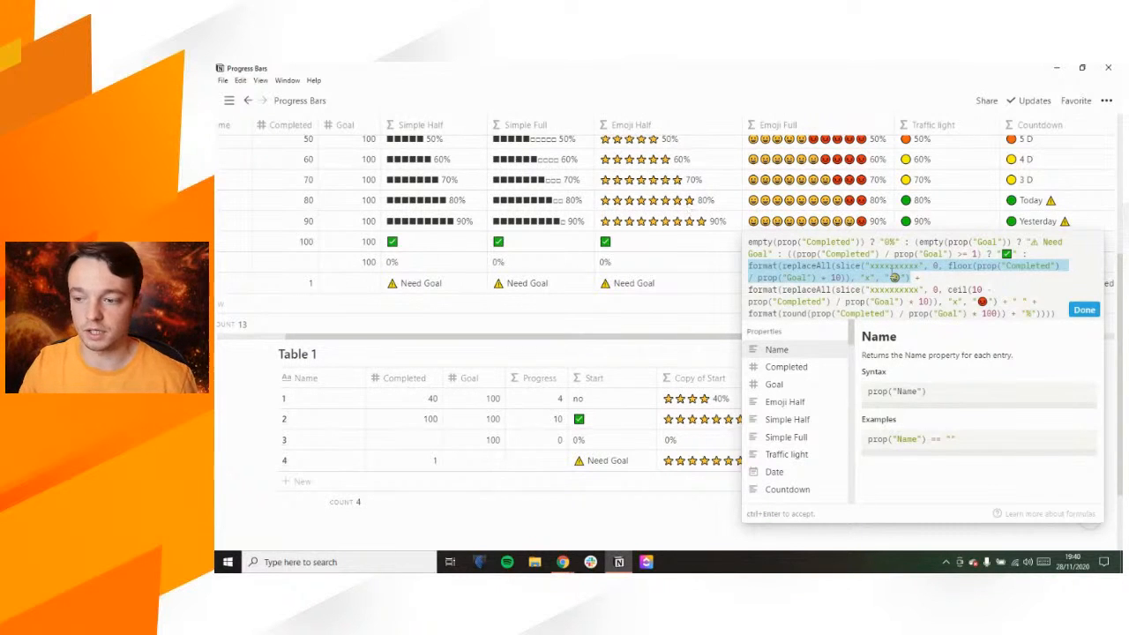
click(756, 289)
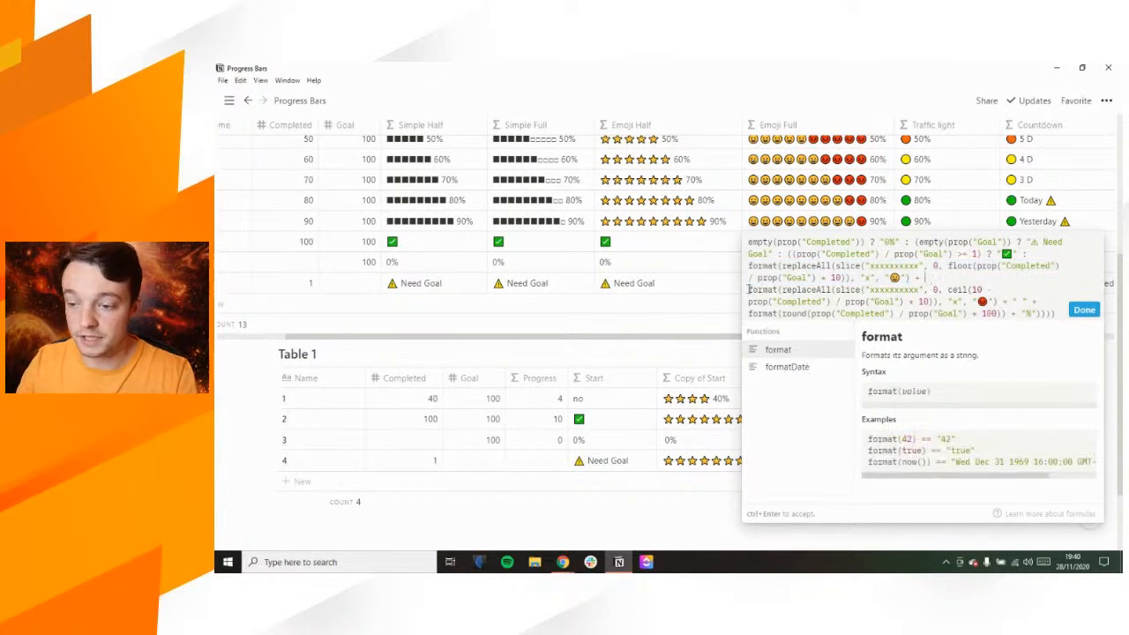
drag(747, 289, 994, 304)
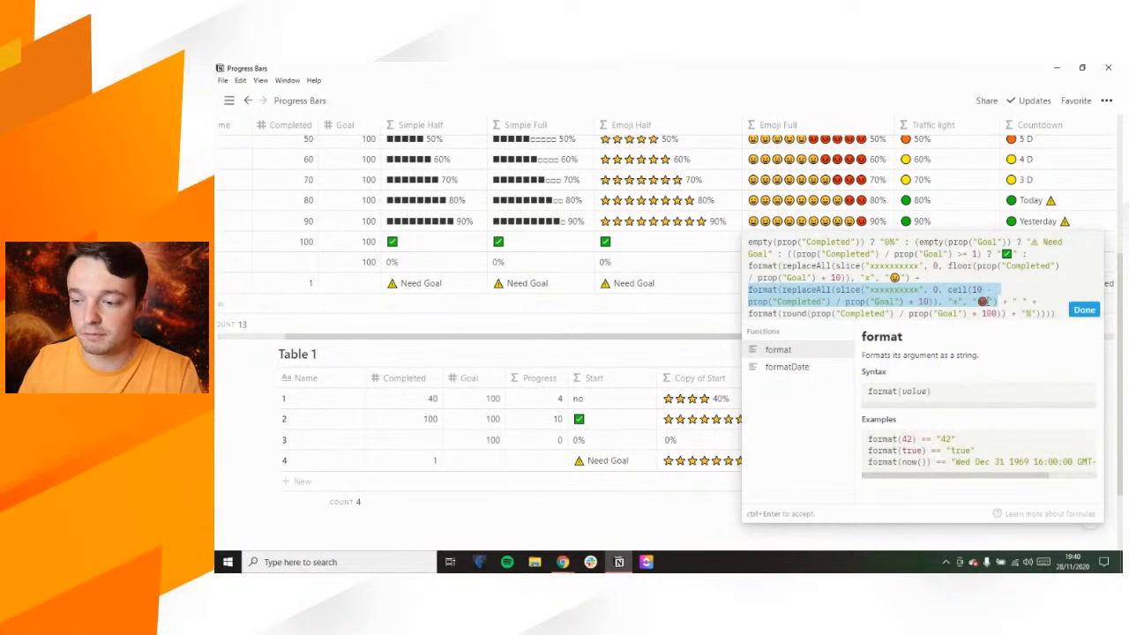
click(848, 183)
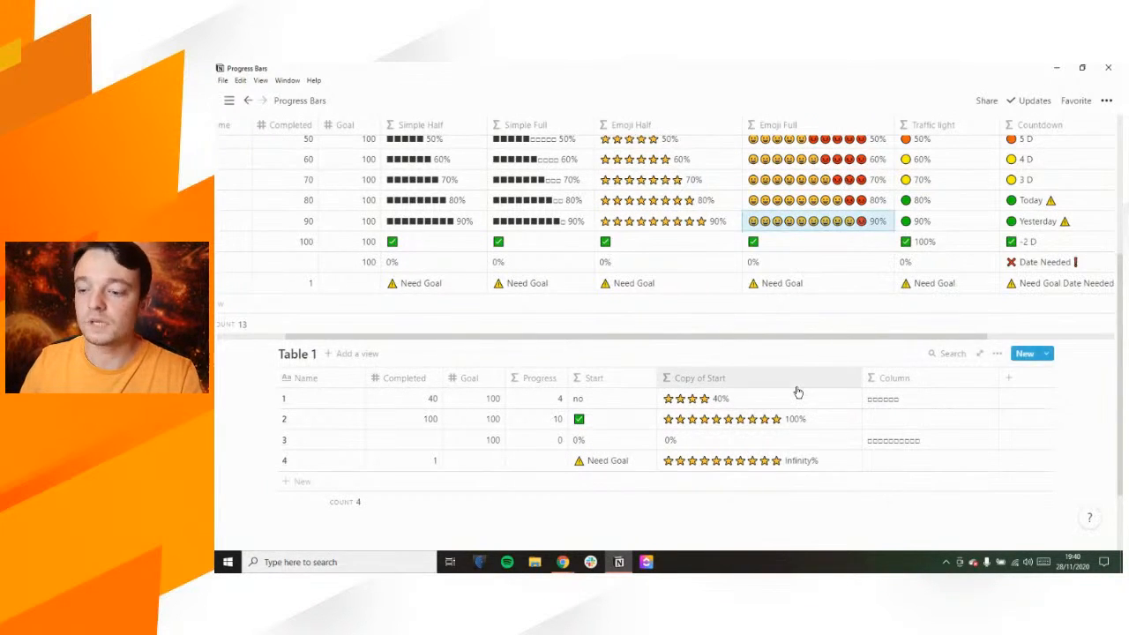
Narrow the Copy of Start column in Table 1 slightly
scroll(797, 392, down, 1)
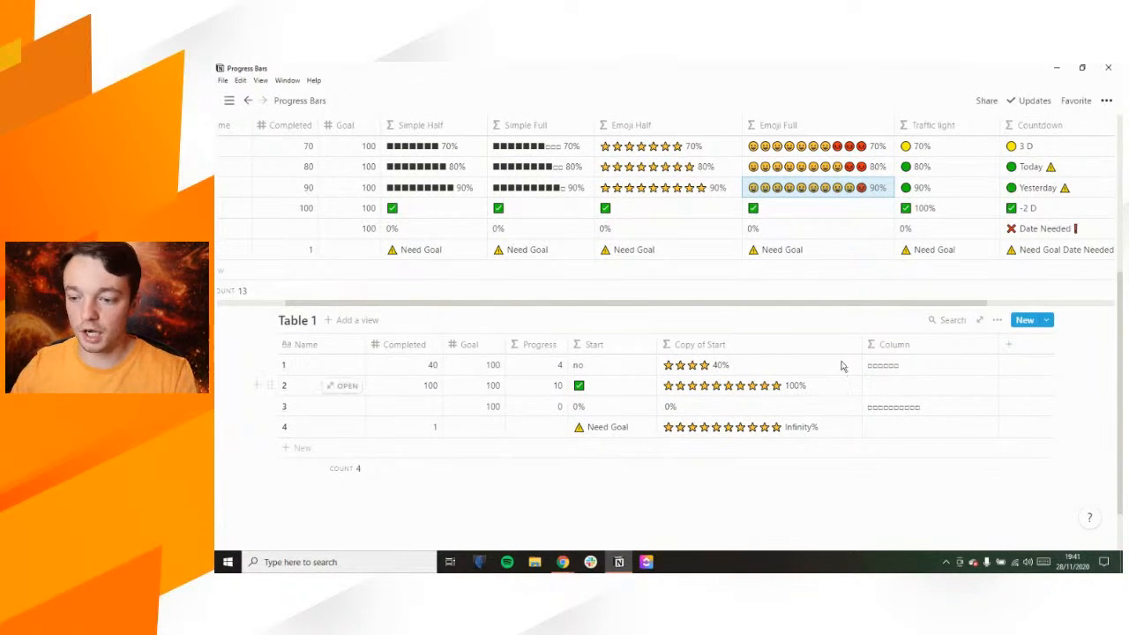
drag(863, 345, 835, 346)
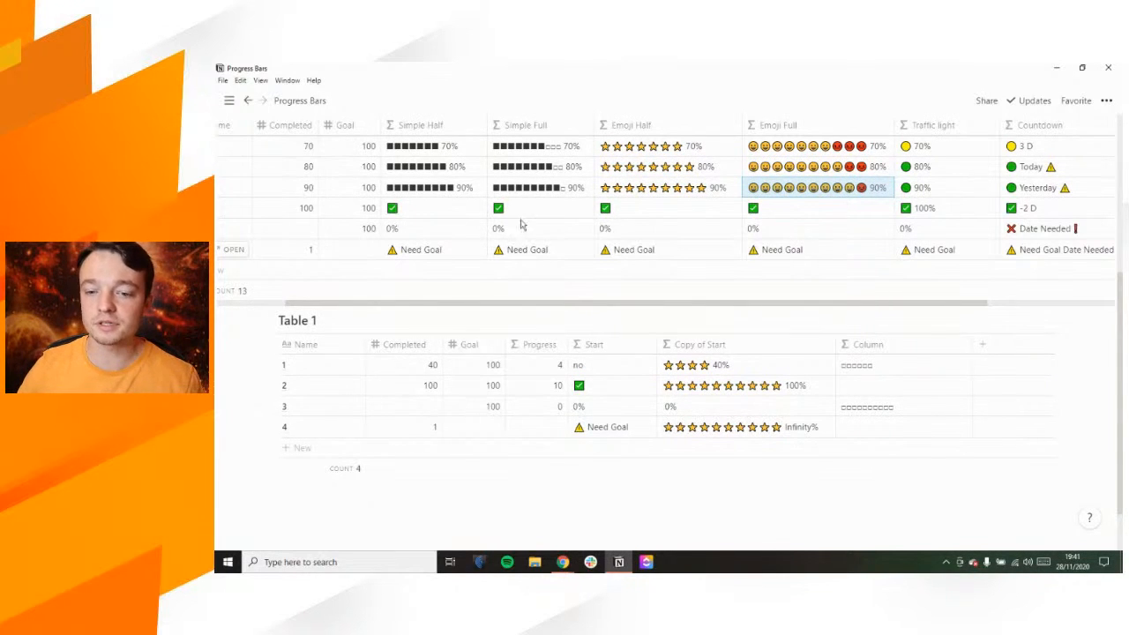
Look over the Examples table's progress bar, Traffic light, Countdown and Date columns
scroll(479, 231, up, 3)
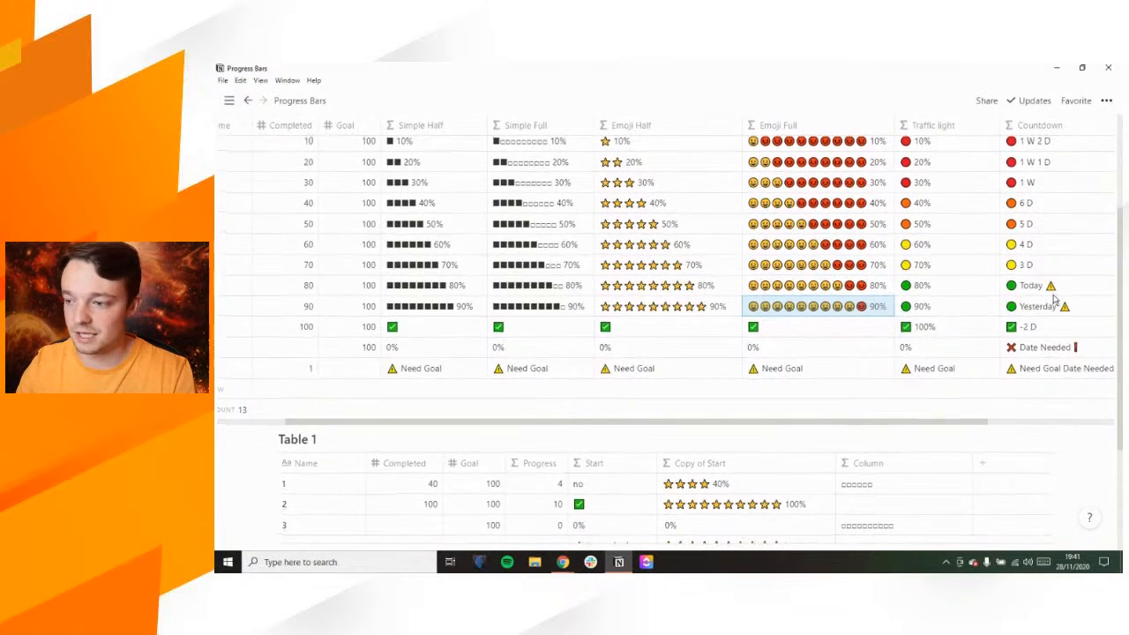
scroll(1051, 300, up, 3)
scroll(1052, 261, down, 1)
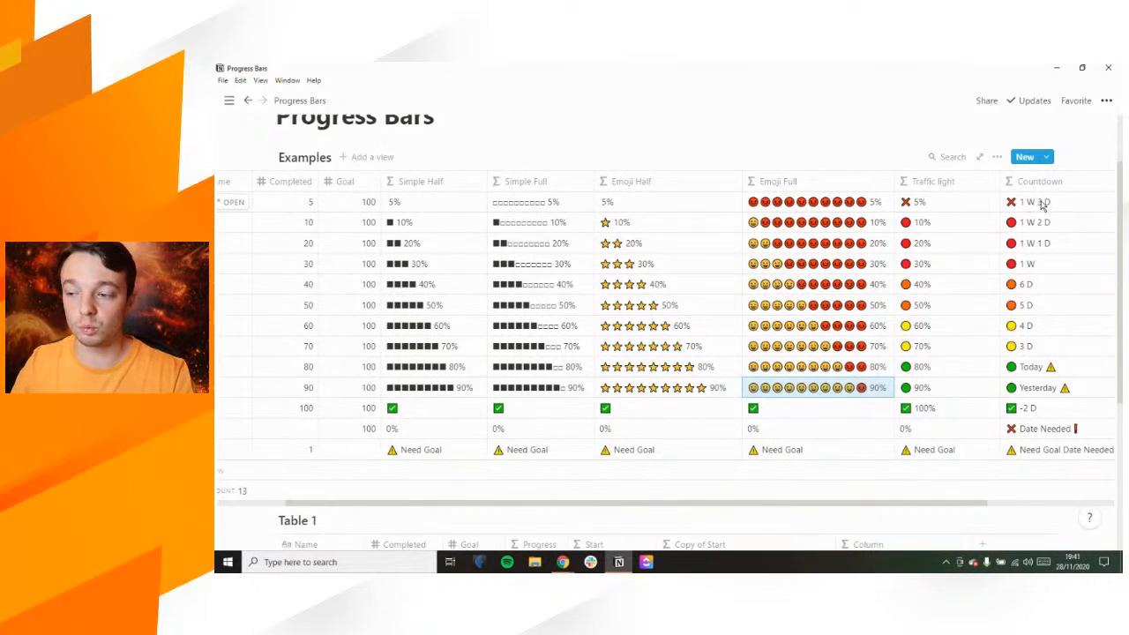
scroll(1023, 284, right, 3)
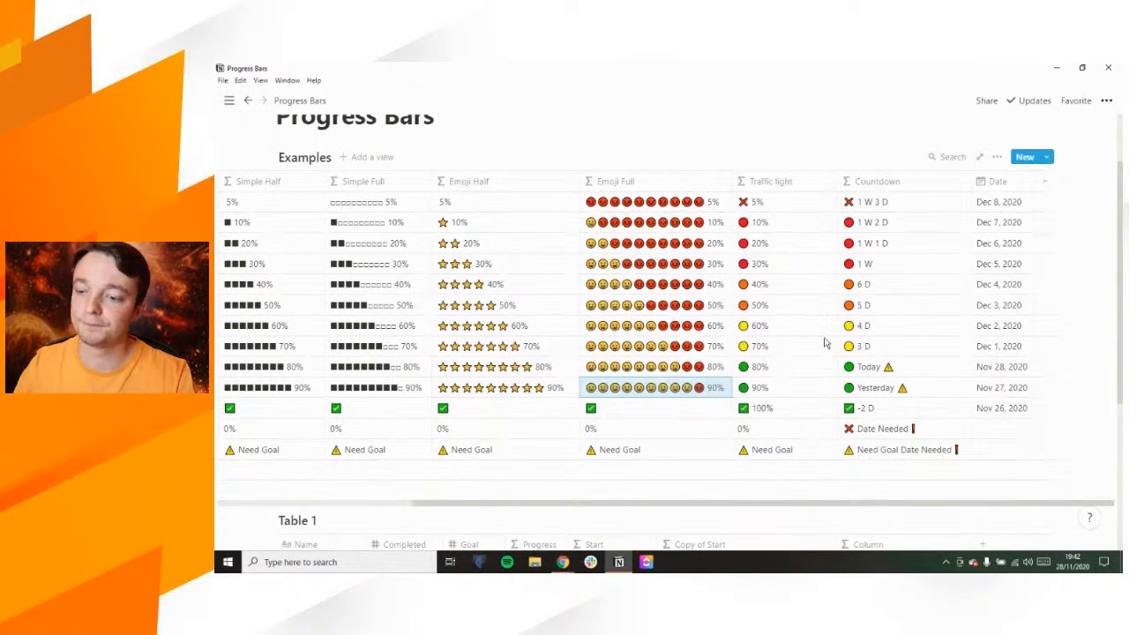
scroll(821, 340, left, 3)
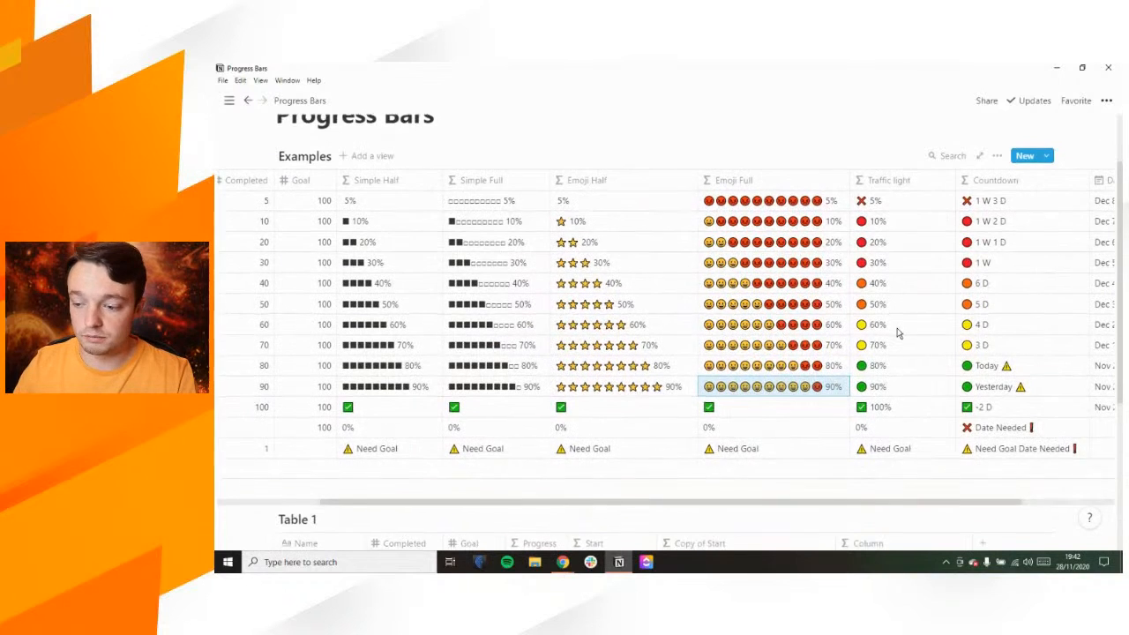
Hide the Copy of Start column in Table 1 and leave the Column property in place
scroll(896, 327, down, 5)
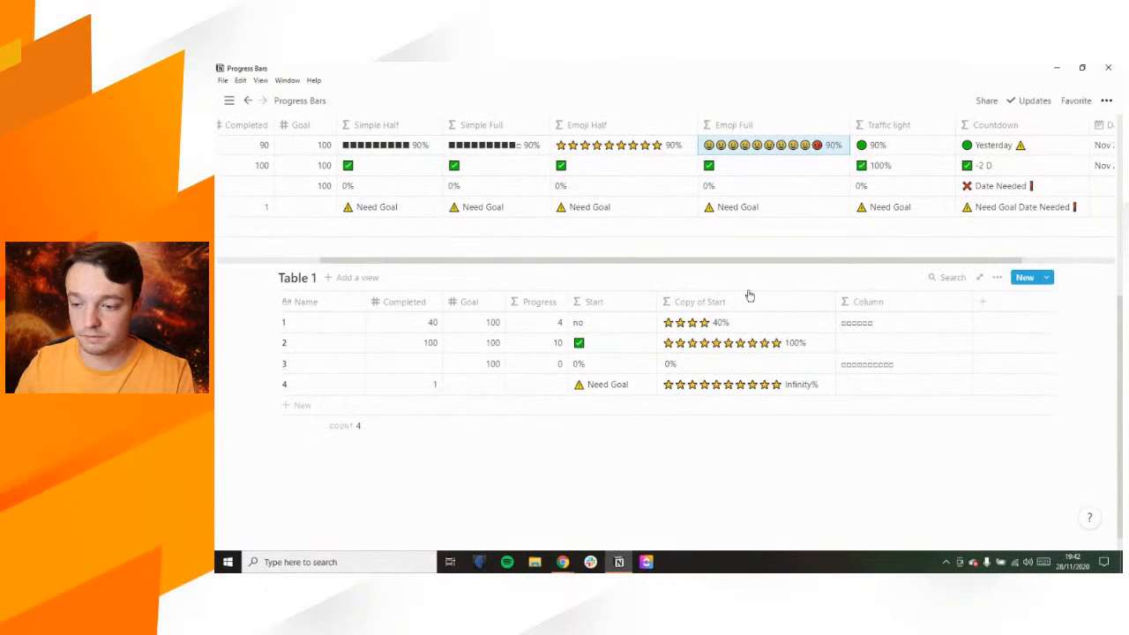
click(729, 304)
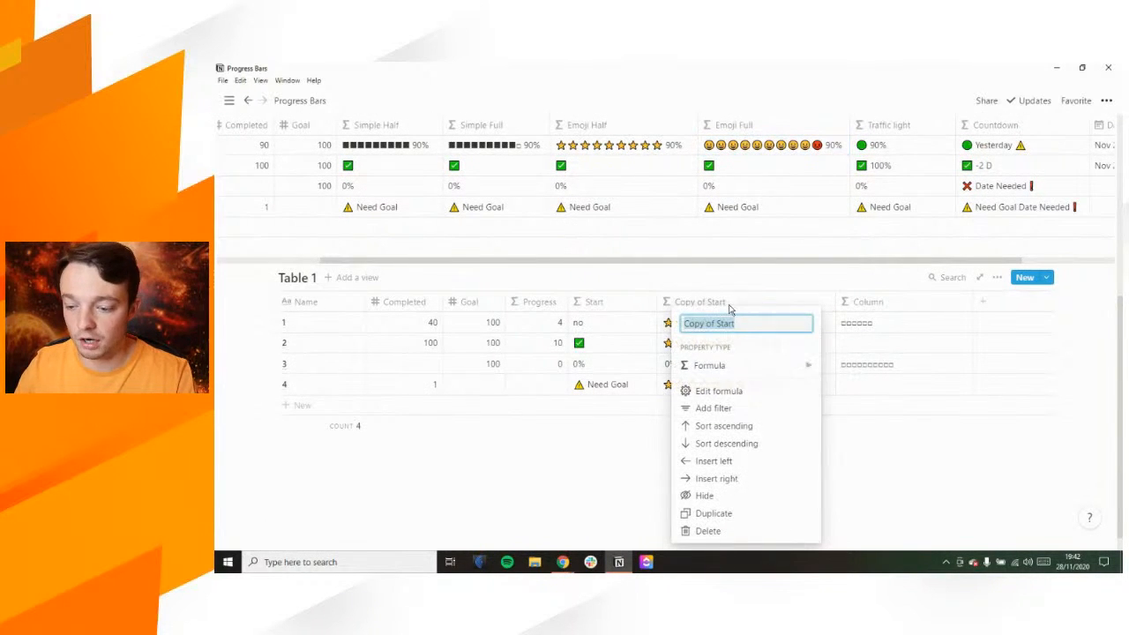
click(724, 497)
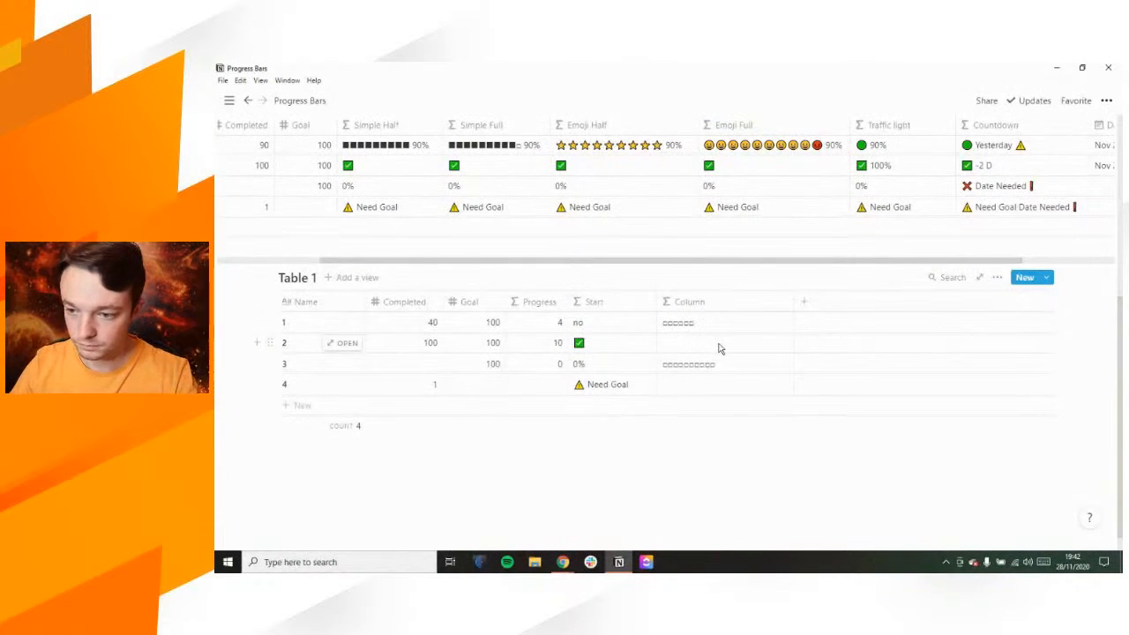
click(708, 307)
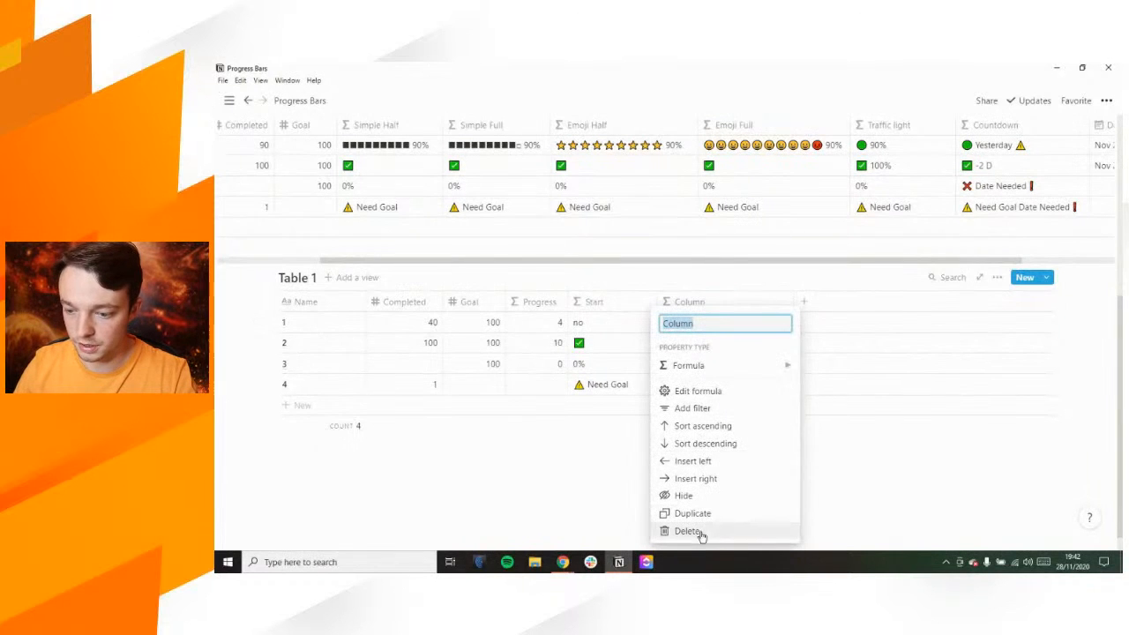
click(789, 277)
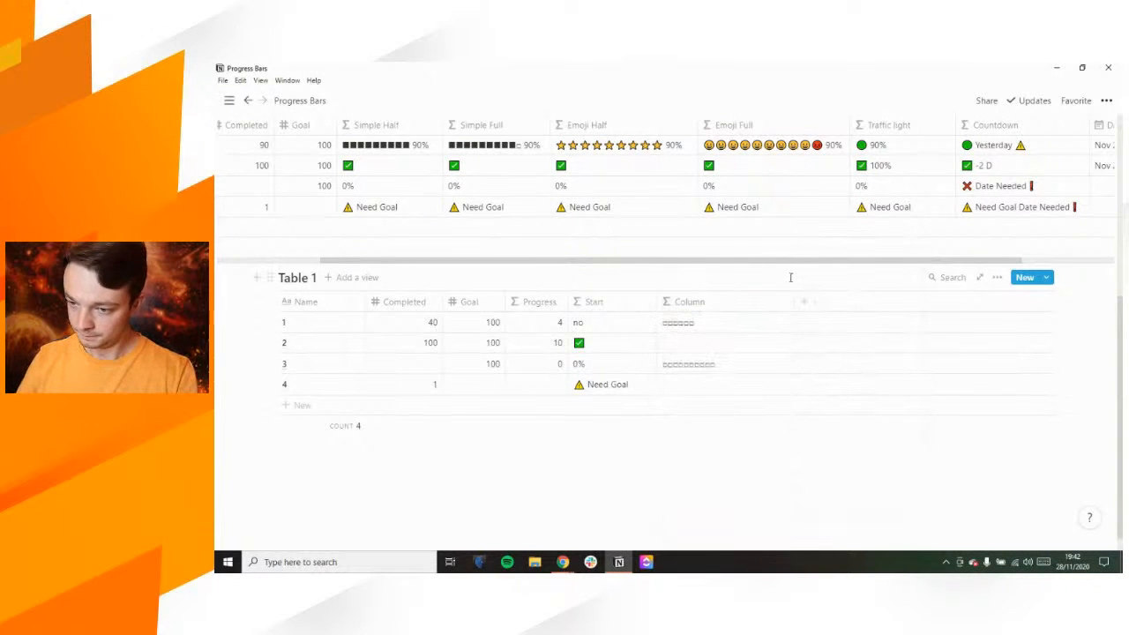
Review the Traffic light formula in the Examples table, examining its opening empty, Need Goal and complete checks
scroll(790, 277, up, 2)
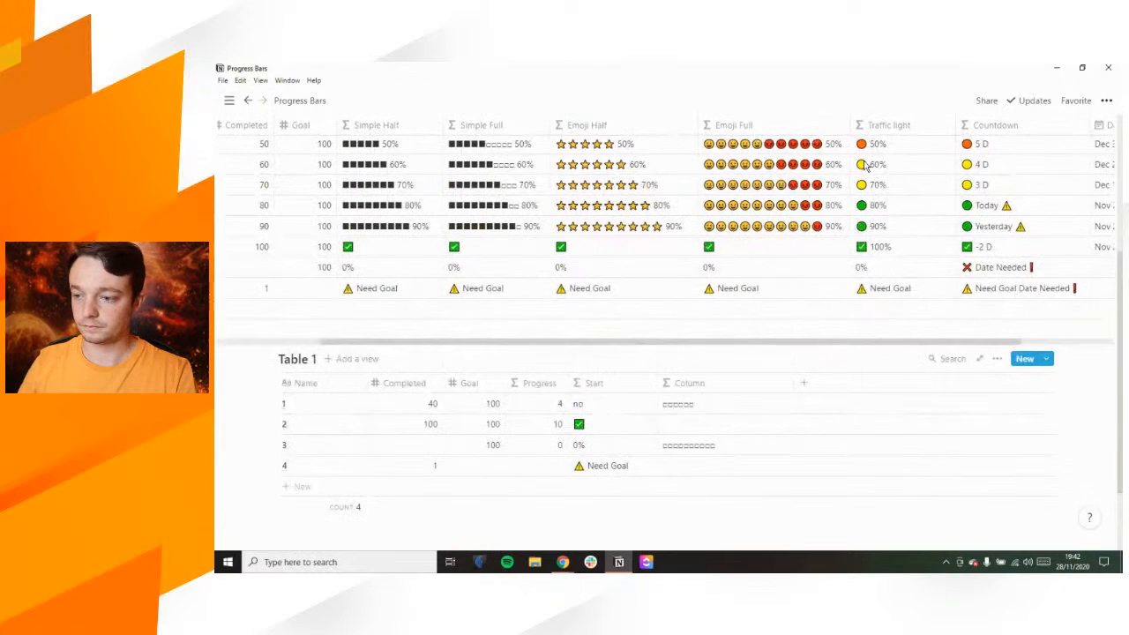
click(866, 166)
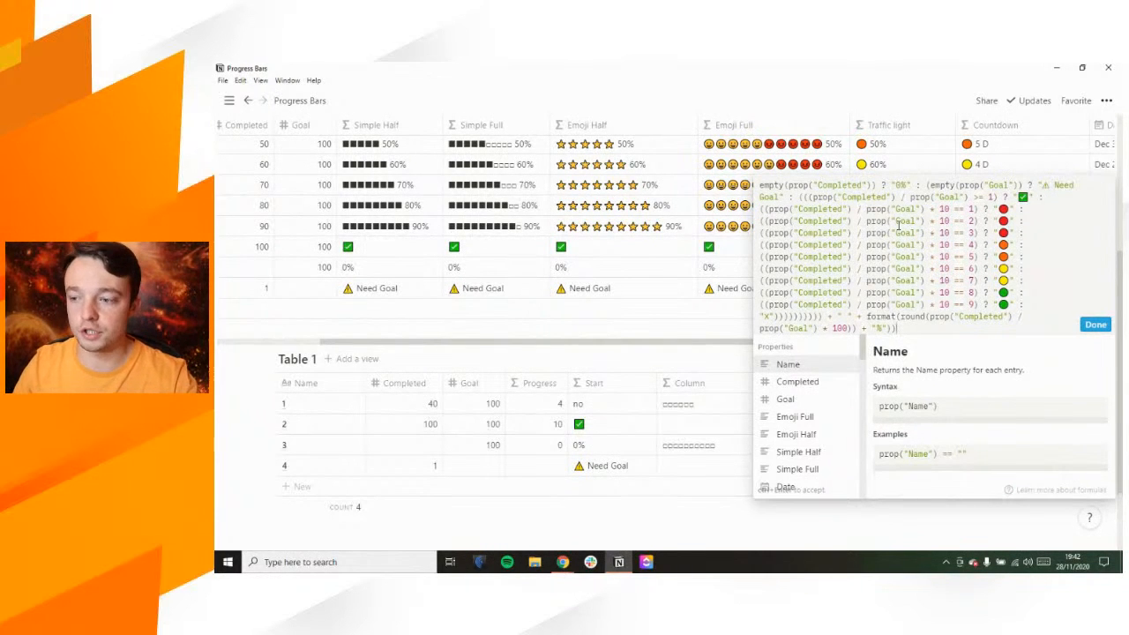
drag(759, 185, 1043, 198)
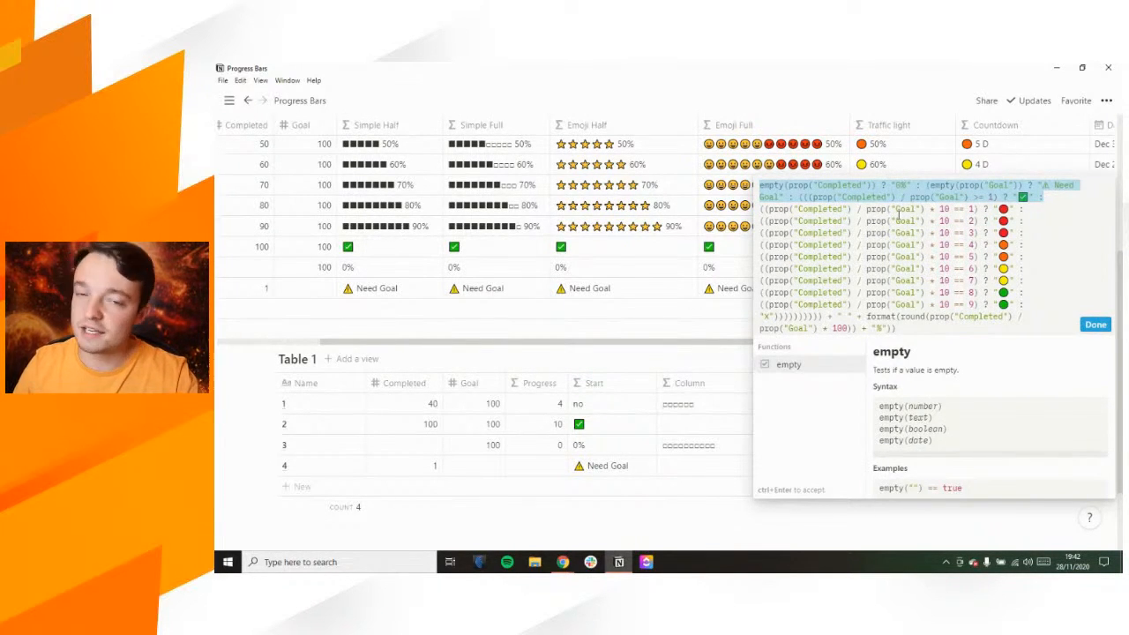
click(898, 215)
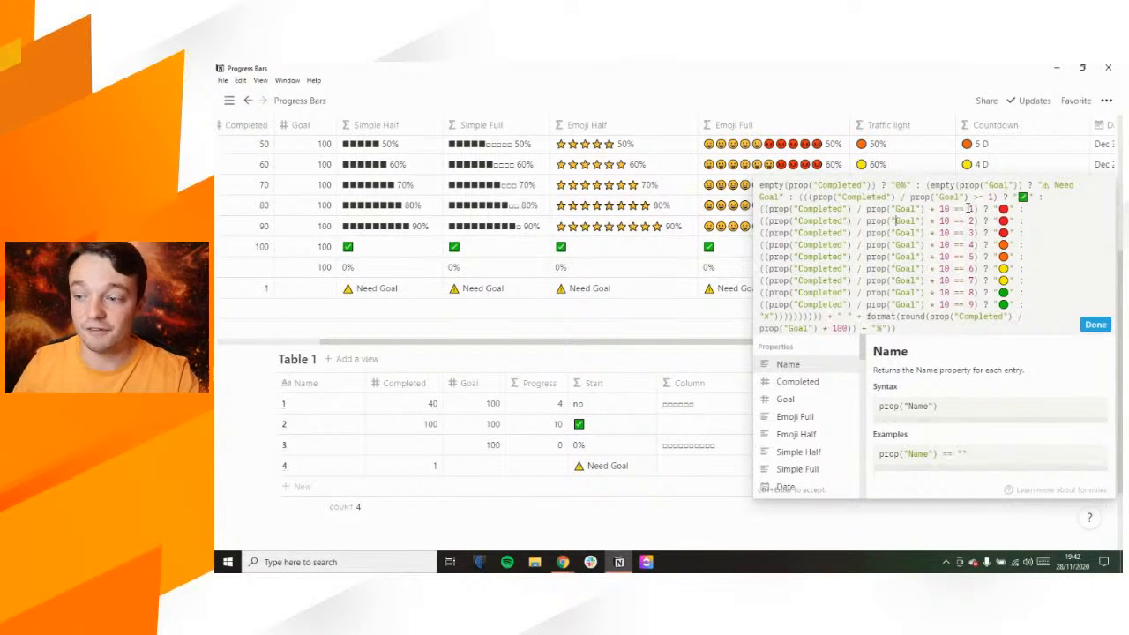
click(932, 159)
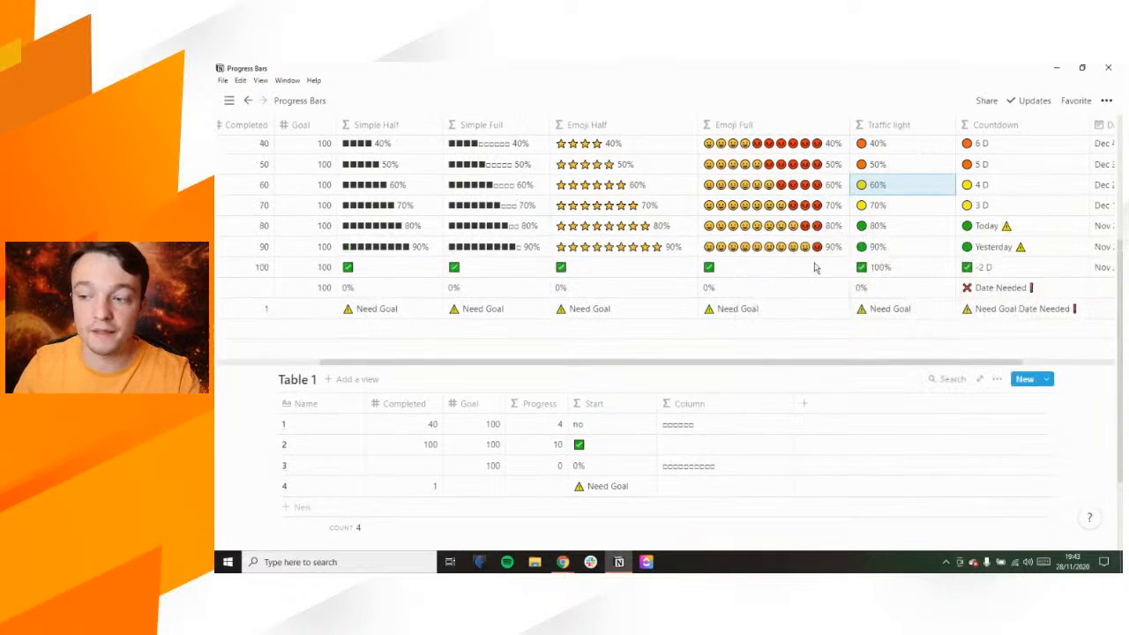
Replace the Column formula in Table 1 with prop("Completed")/prop("Goal")*10
click(710, 429)
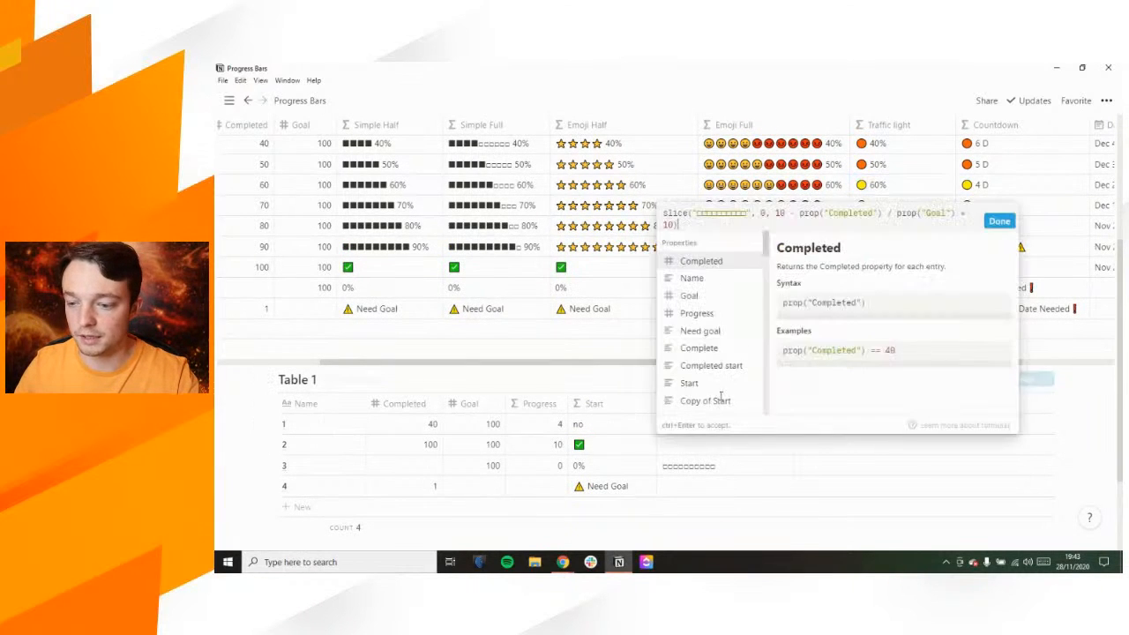
drag(696, 226, 660, 214)
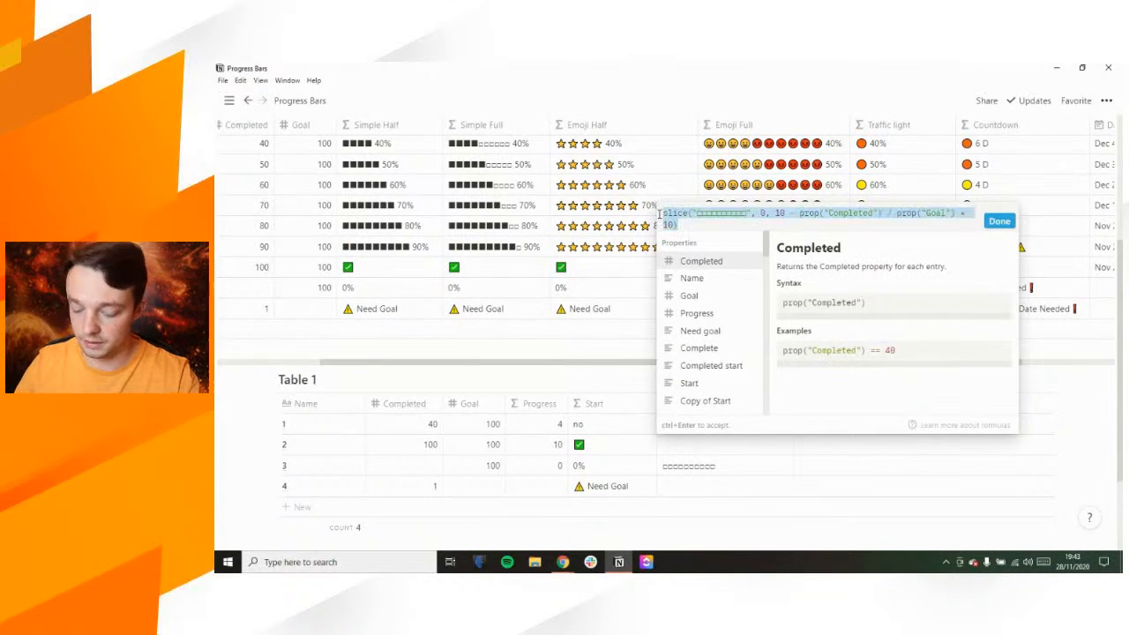
key(BackSpace)
click(703, 262)
text(/)
click(706, 297)
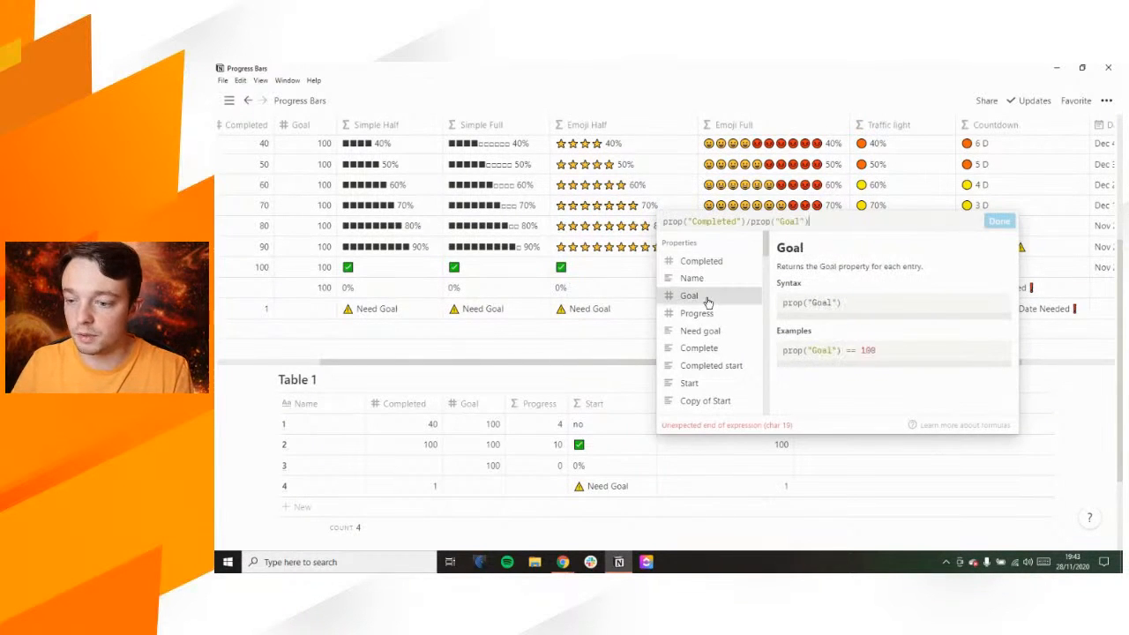
text(*10)
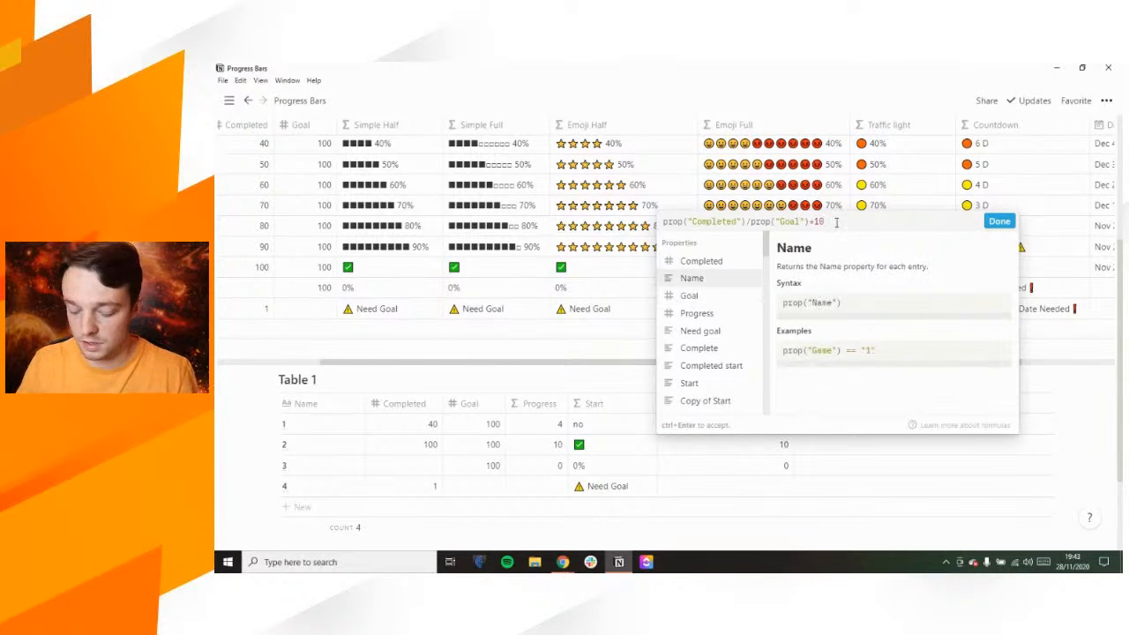
click(999, 221)
Extend the Column formula in Table 1 with the comparison == 1
click(779, 429)
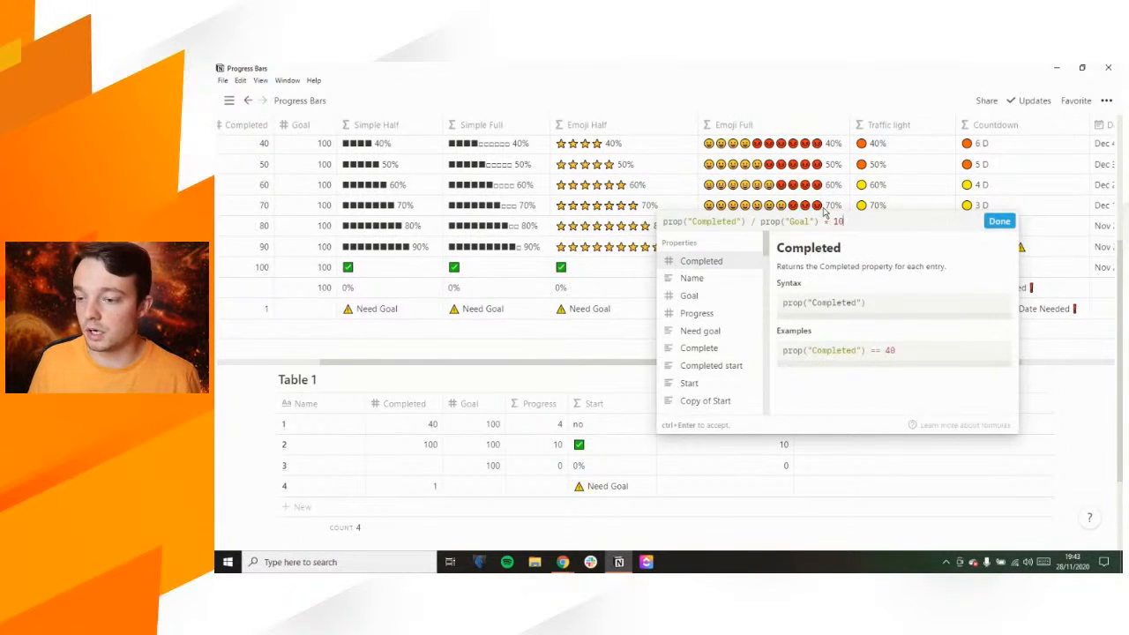
text(==)
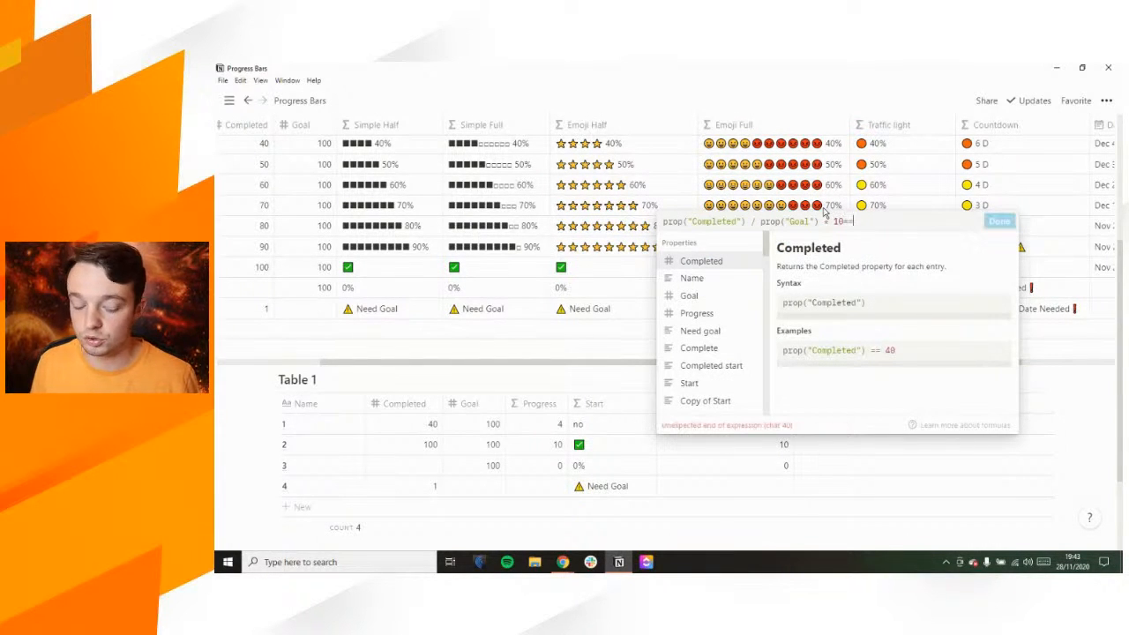
text(1)
click(997, 222)
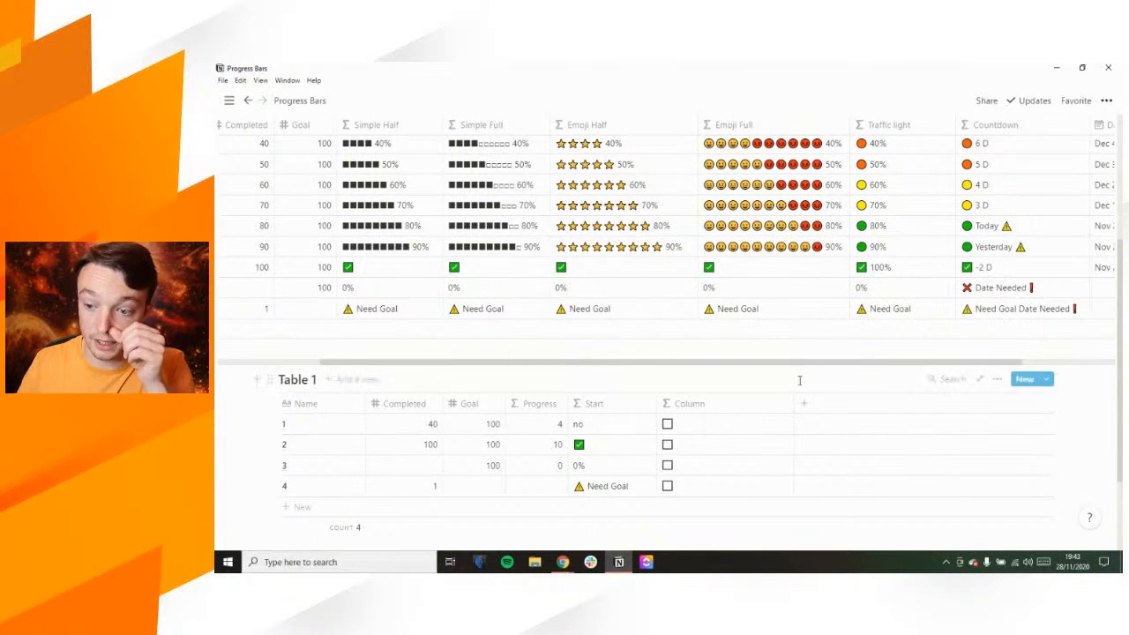
Narrow the Column property in Table 1 and append ?"yes":"no" to its formula
scroll(798, 380, down, 2)
drag(794, 333, 728, 335)
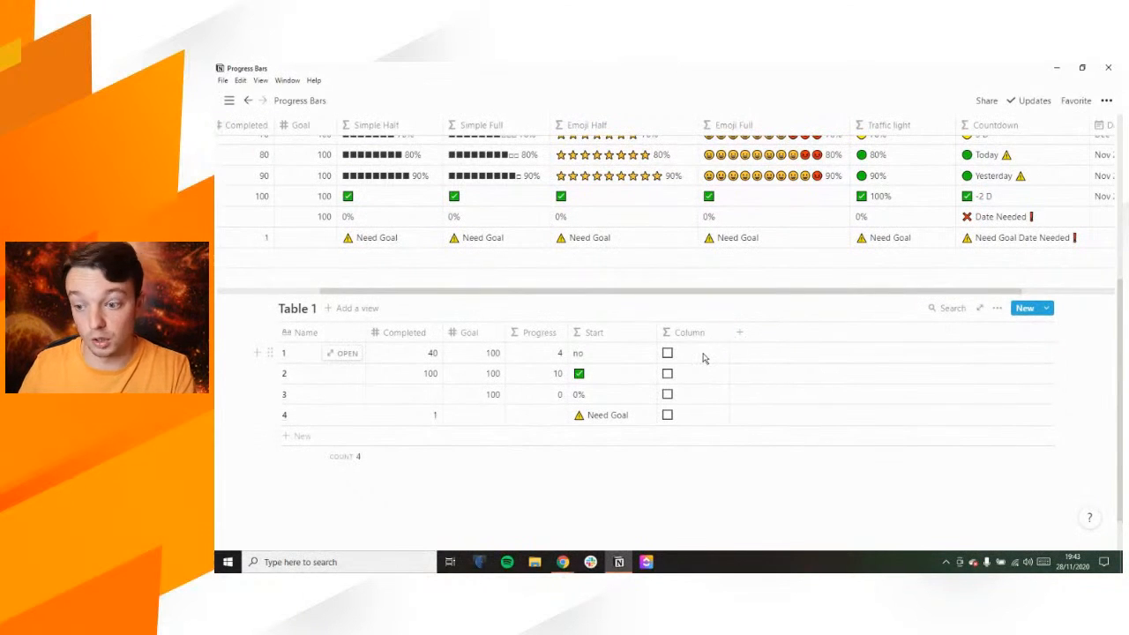
click(704, 354)
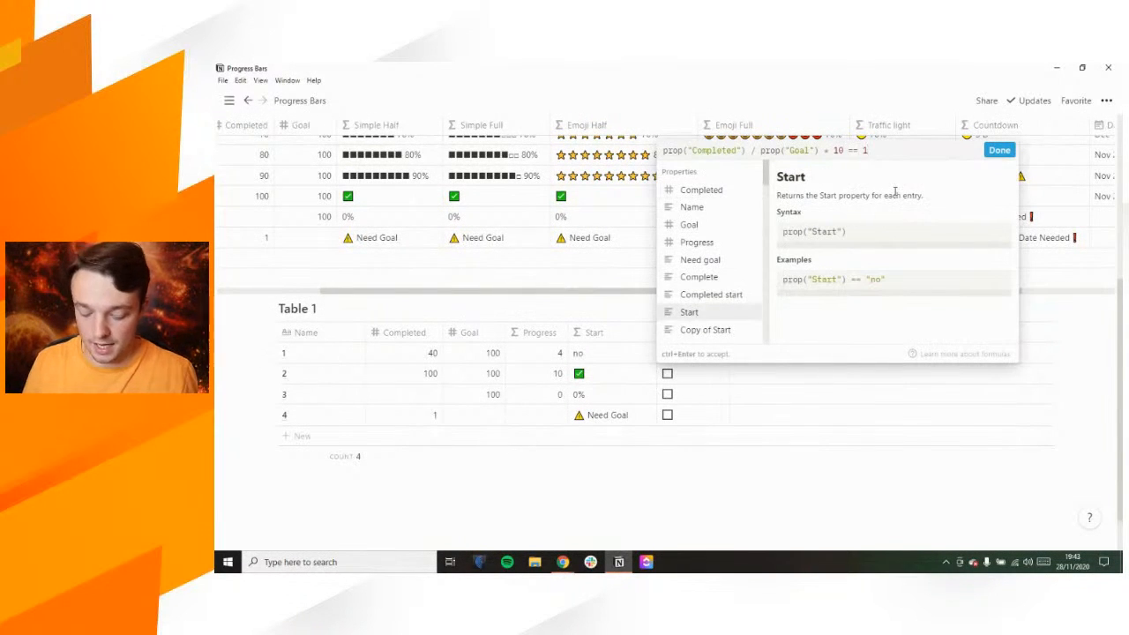
text("yes":"no")
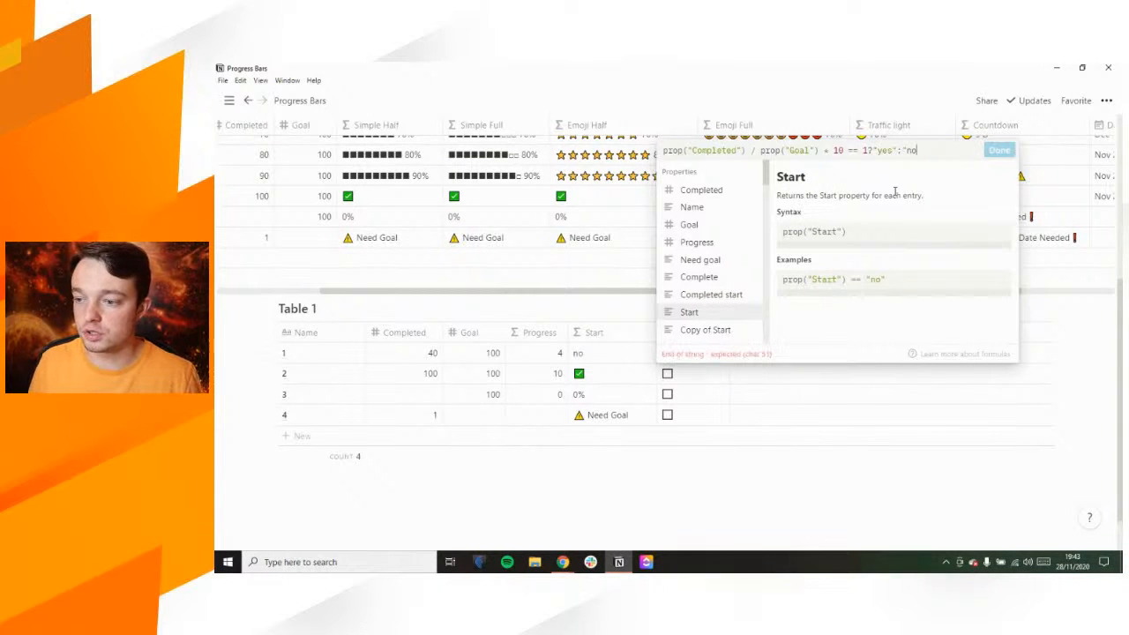
Replace the "yes" result in the Column formula with the red circle emoji and save the formula
click(893, 150)
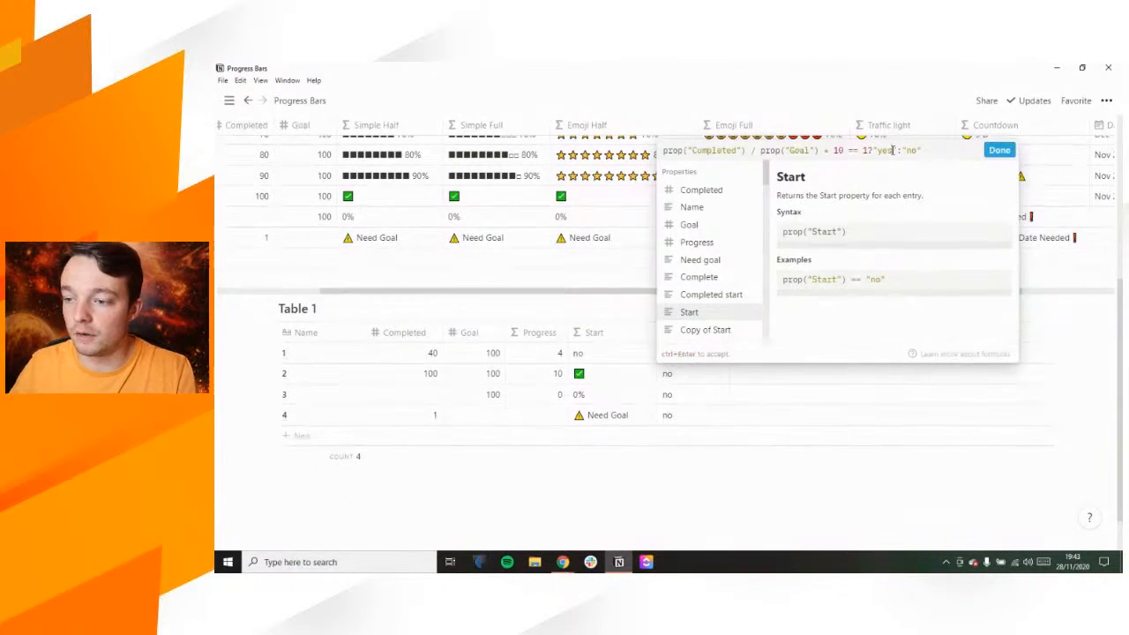
key(BackSpace)
key(BackSpace)
key(BackSpace)
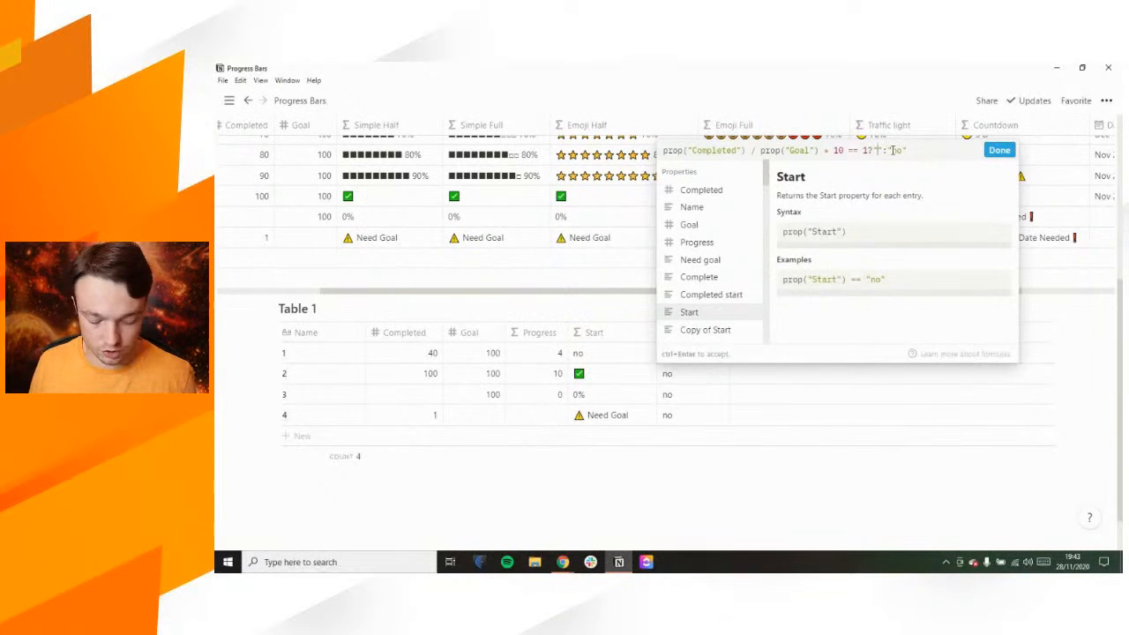
key(super+period)
text(red)
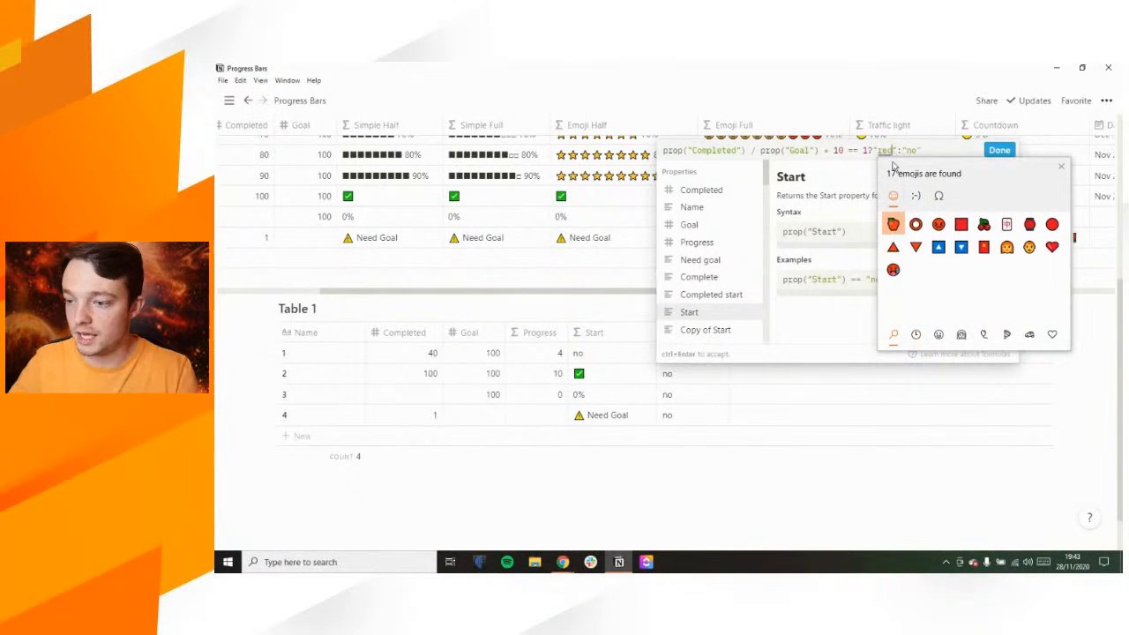
click(1051, 224)
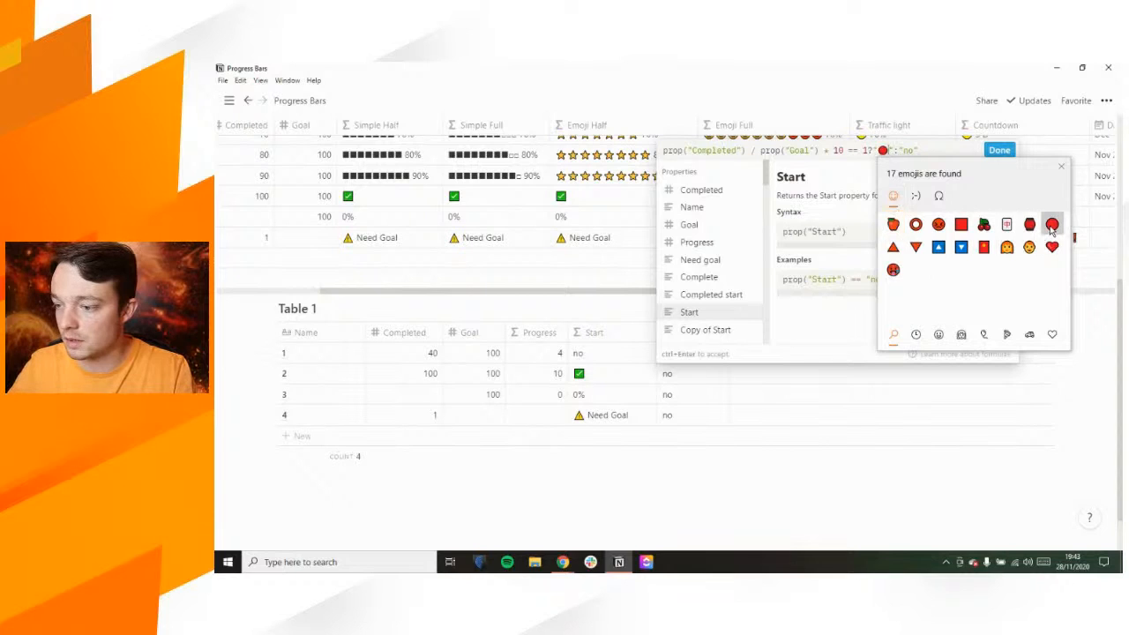
click(999, 150)
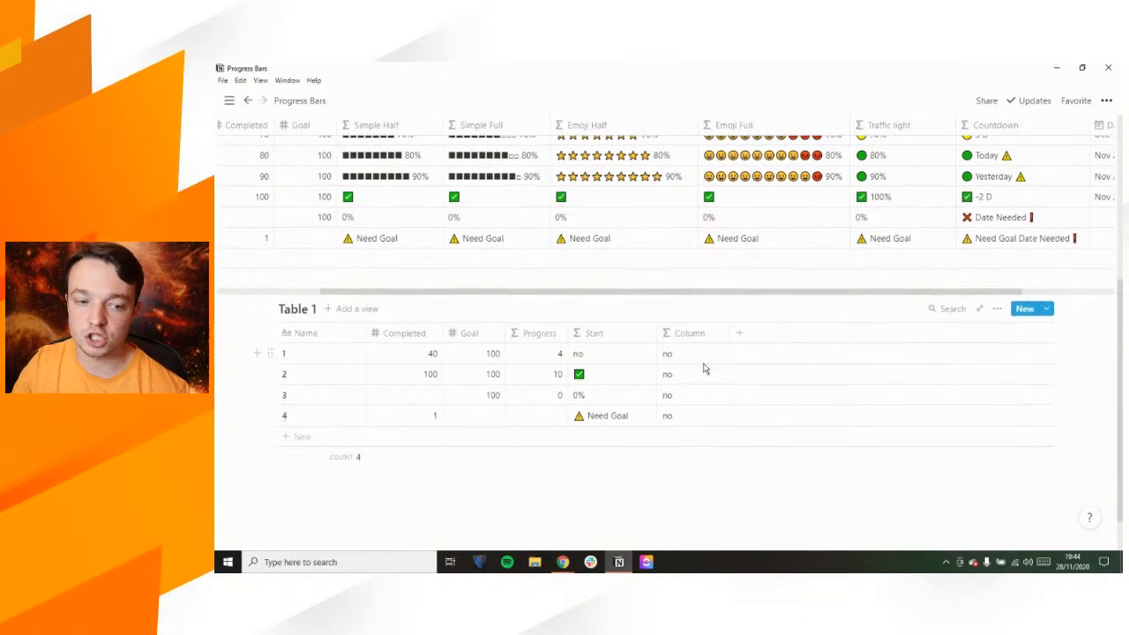
Try a Goal of 67 and then 64 in the Examples row whose Completed value is 20
scroll(704, 368, up, 1)
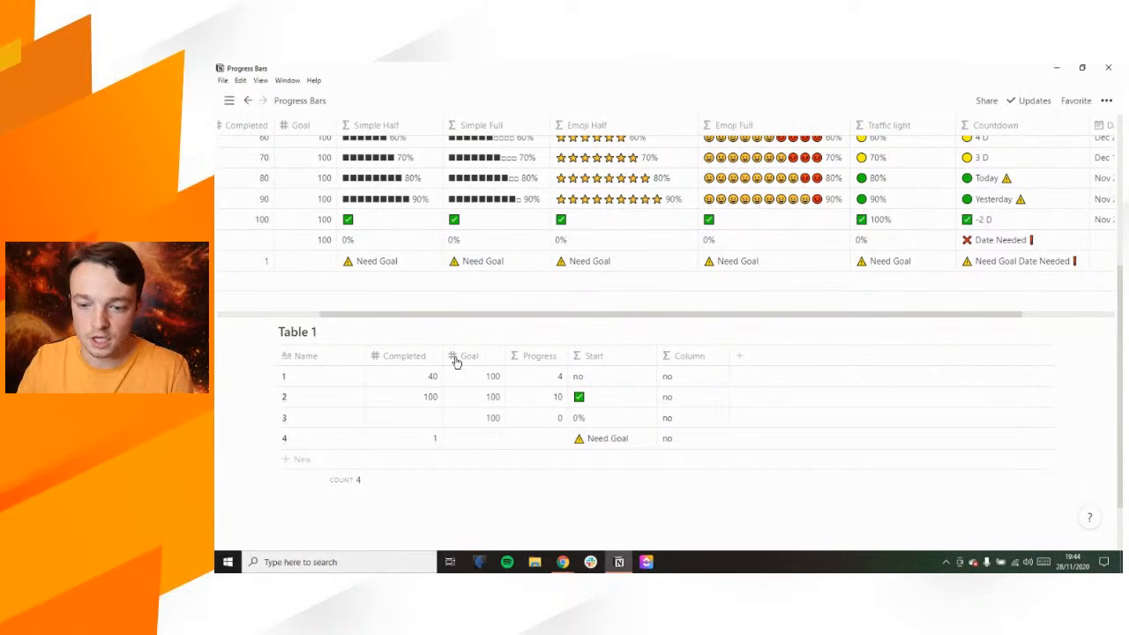
click(432, 397)
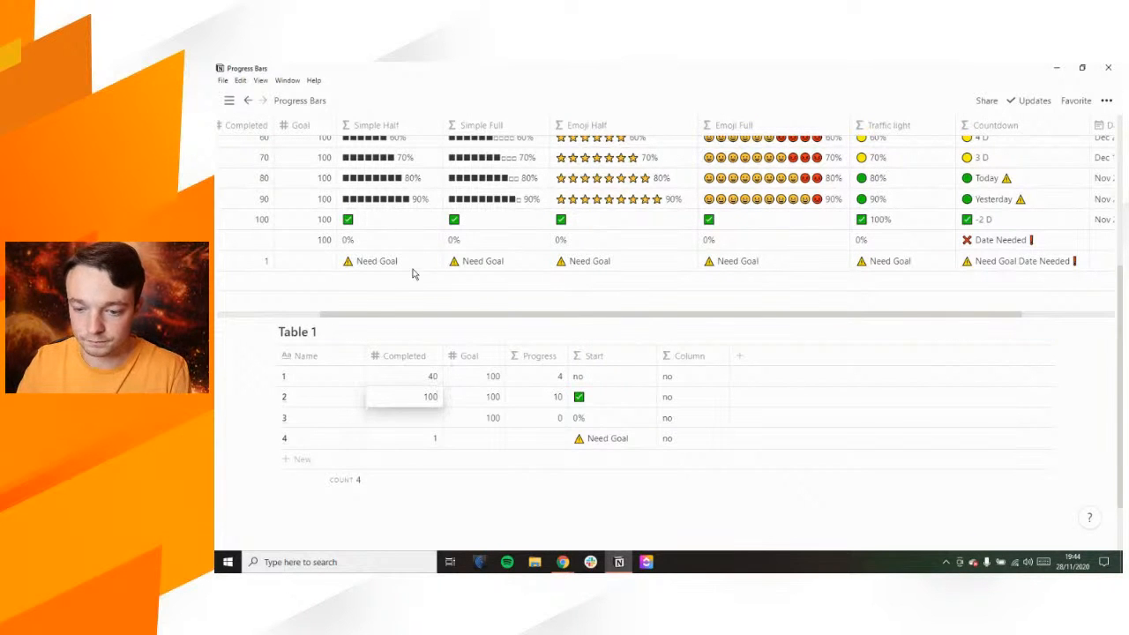
key(Escape)
scroll(413, 221, up, 5)
scroll(413, 221, left, 1)
click(380, 250)
key(BackSpace)
key(BackSpace)
key(BackSpace)
text(67)
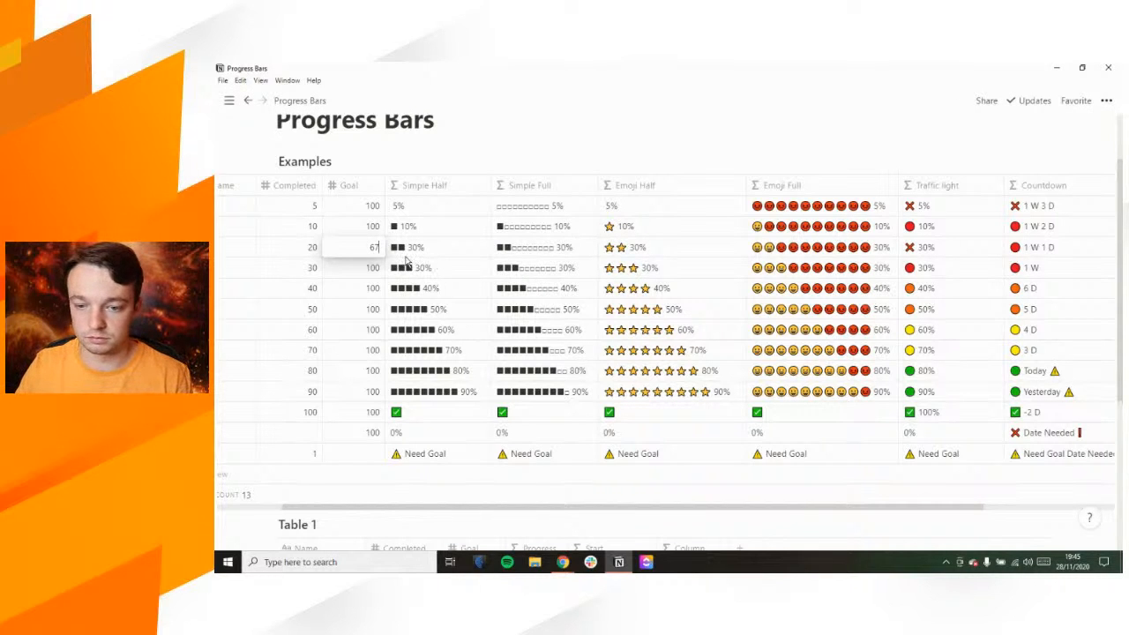
key(BackSpace)
text(4)
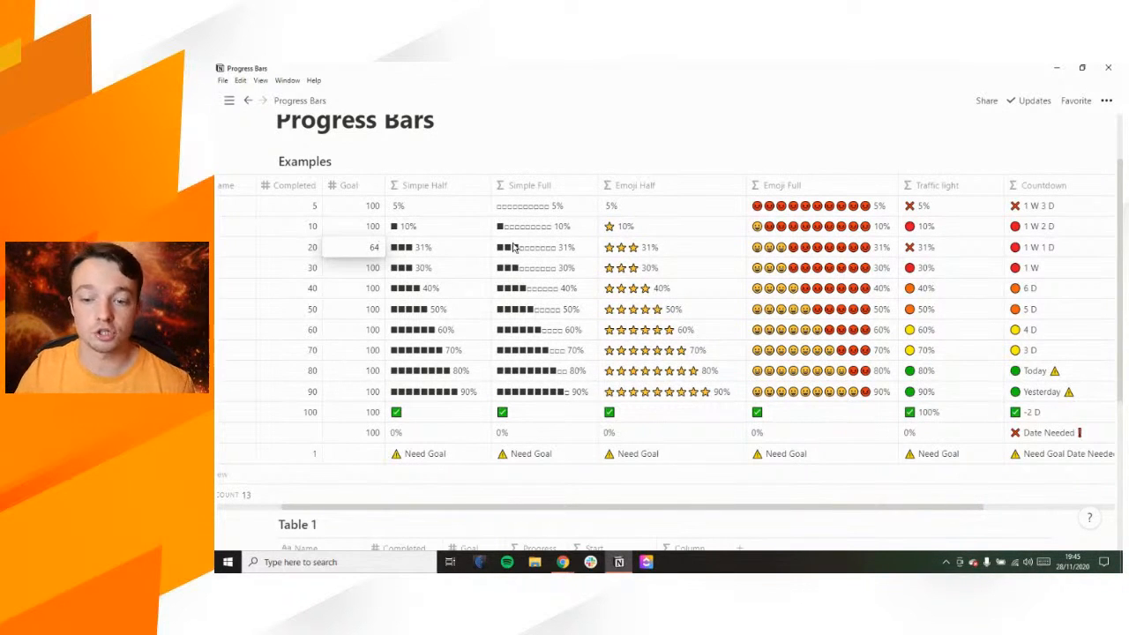
Restore the Goal of the Examples row with 20 completed to 100
key(BackSpace)
key(BackSpace)
text(100)
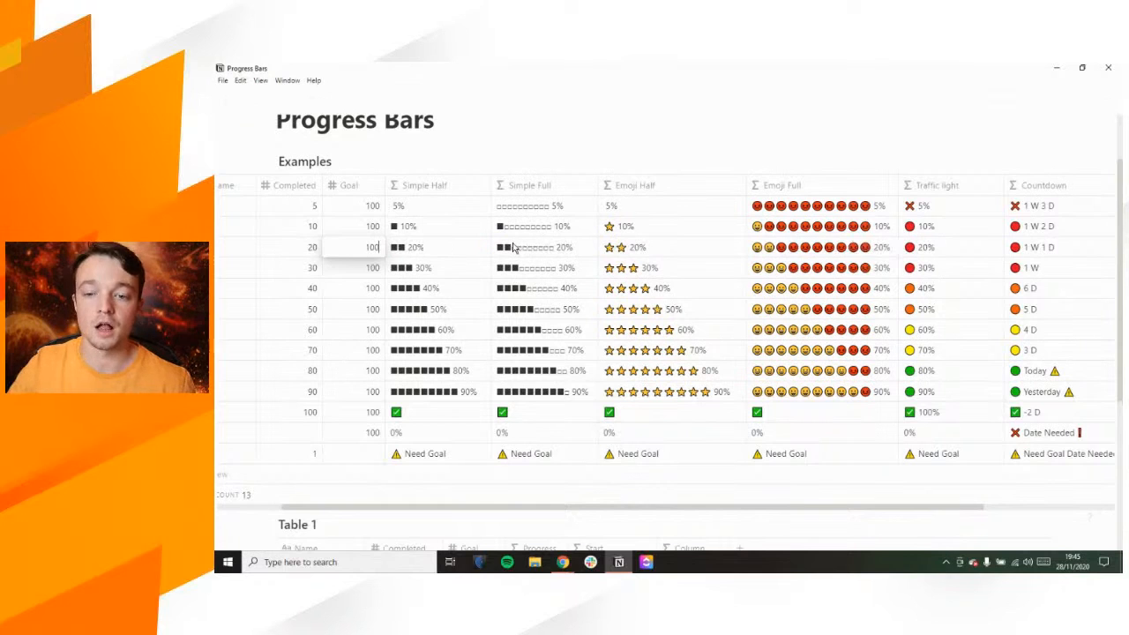
key(Escape)
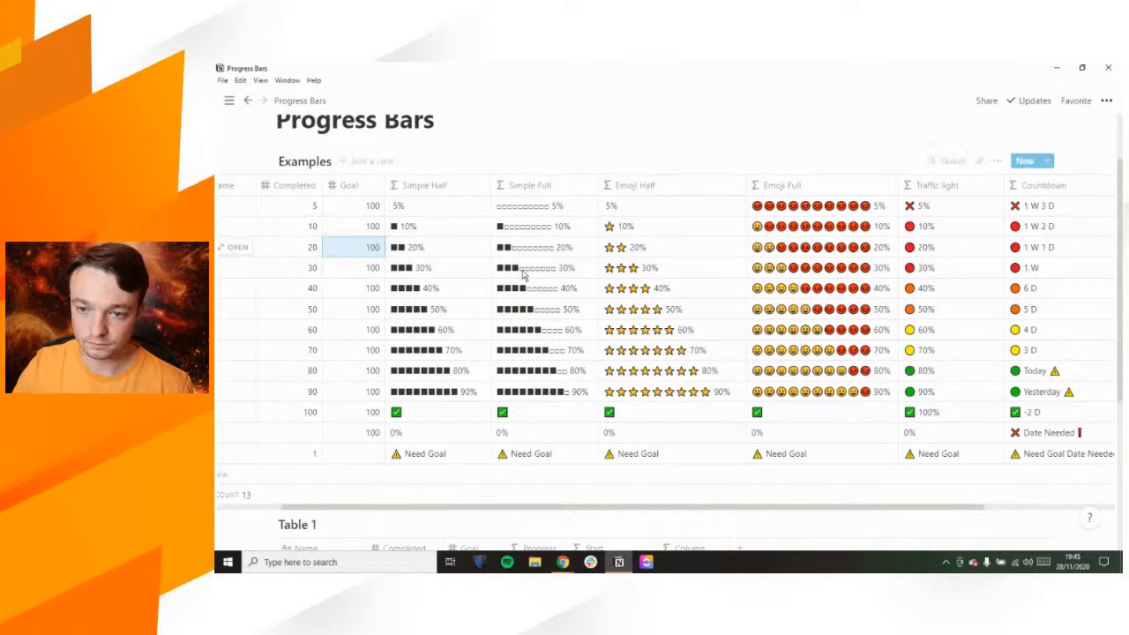
Review the red circle condition in Table 1's Column formula
scroll(522, 275, down, 3)
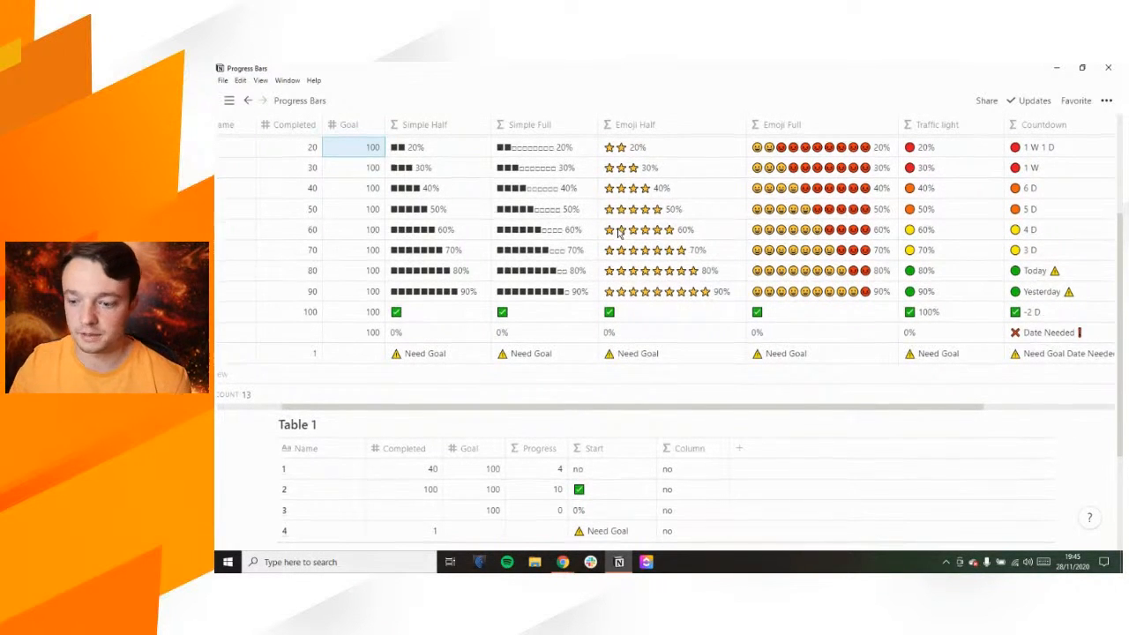
scroll(663, 325, down, 4)
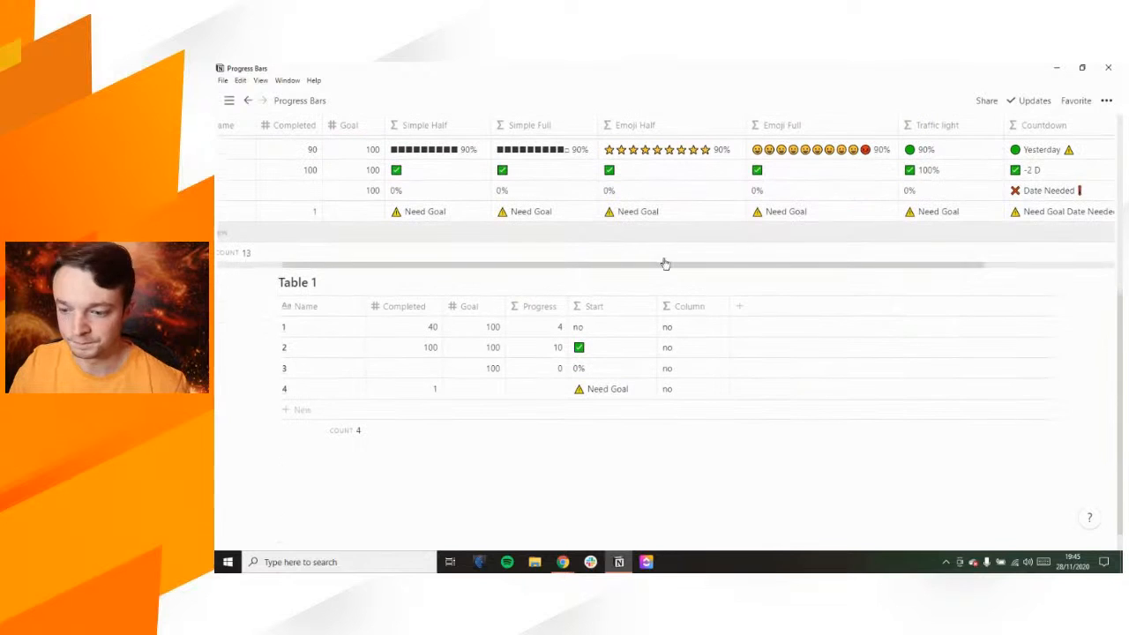
click(691, 332)
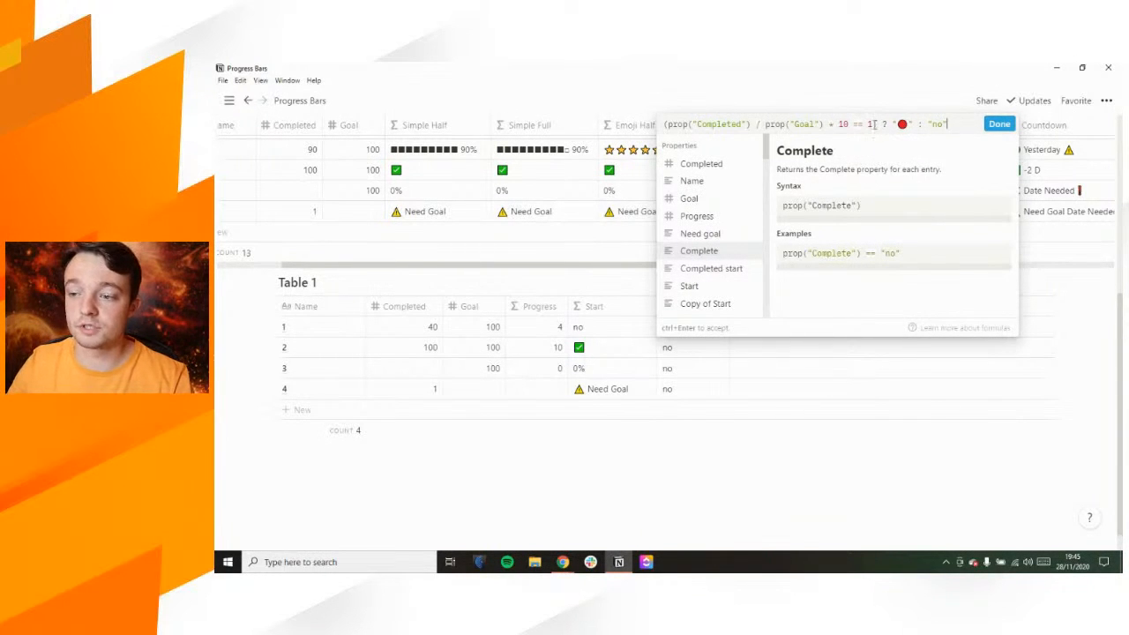
click(579, 333)
Set the Completed value of row 1 in Table 1 to 10
click(432, 327)
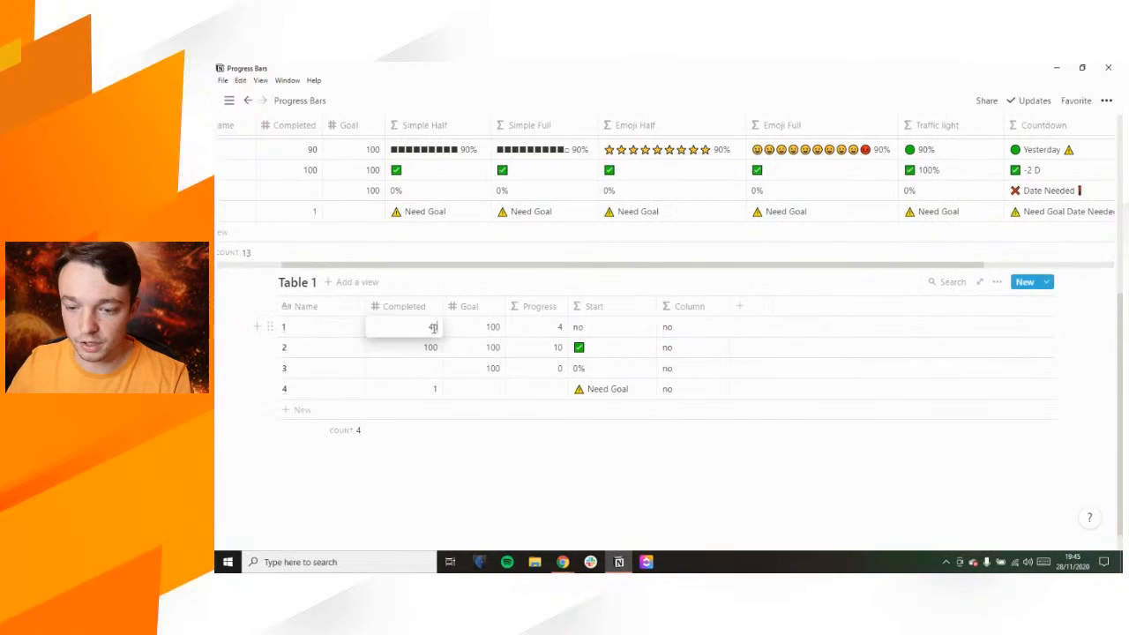
key(BackSpace)
key(BackSpace)
text(10)
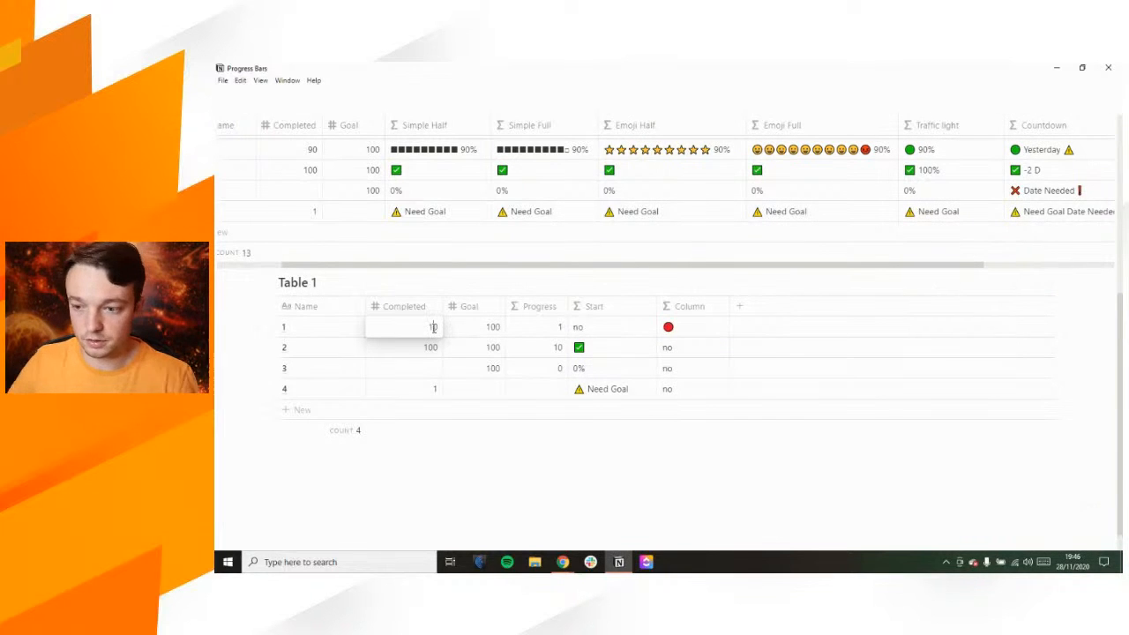
key(Return)
Duplicate the red circle condition in Table 1's Column formula so nine copies chain before the "no" fallback
click(687, 328)
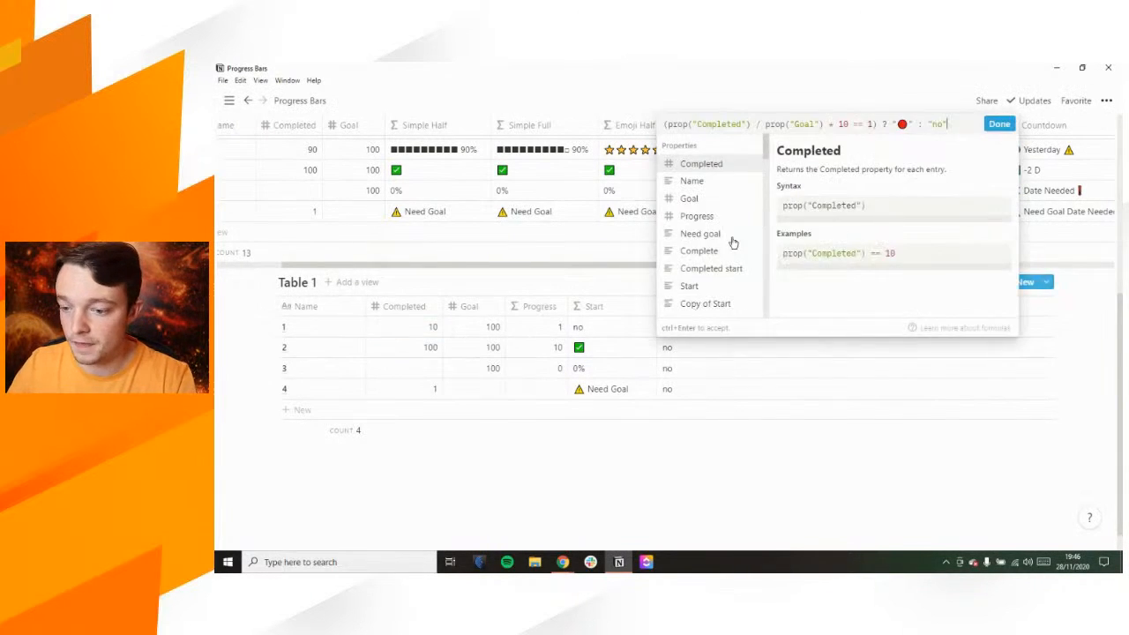
drag(664, 124, 920, 123)
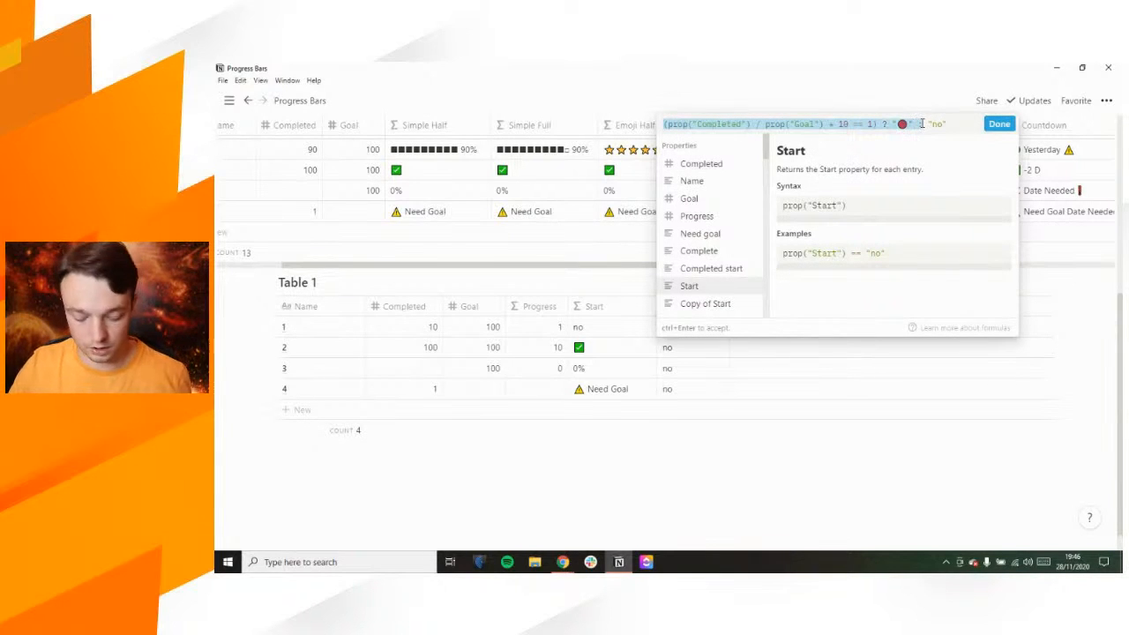
click(923, 124)
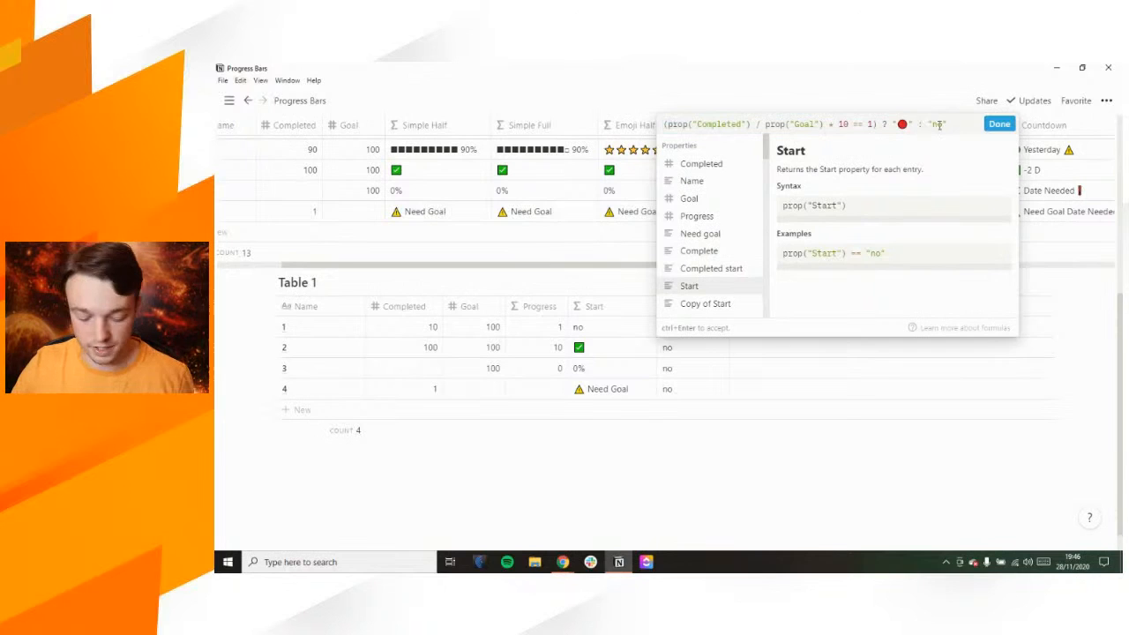
text((prop("Completed") / prop("Goal") * 10 == 1) ? "🔴" :)
text((prop("Completed") / prop("Goal") * 10 == 1) ? "🔴" :)
text((prop("Completed") / prop("Goal") * 10 == 1) ? "🔴" :)
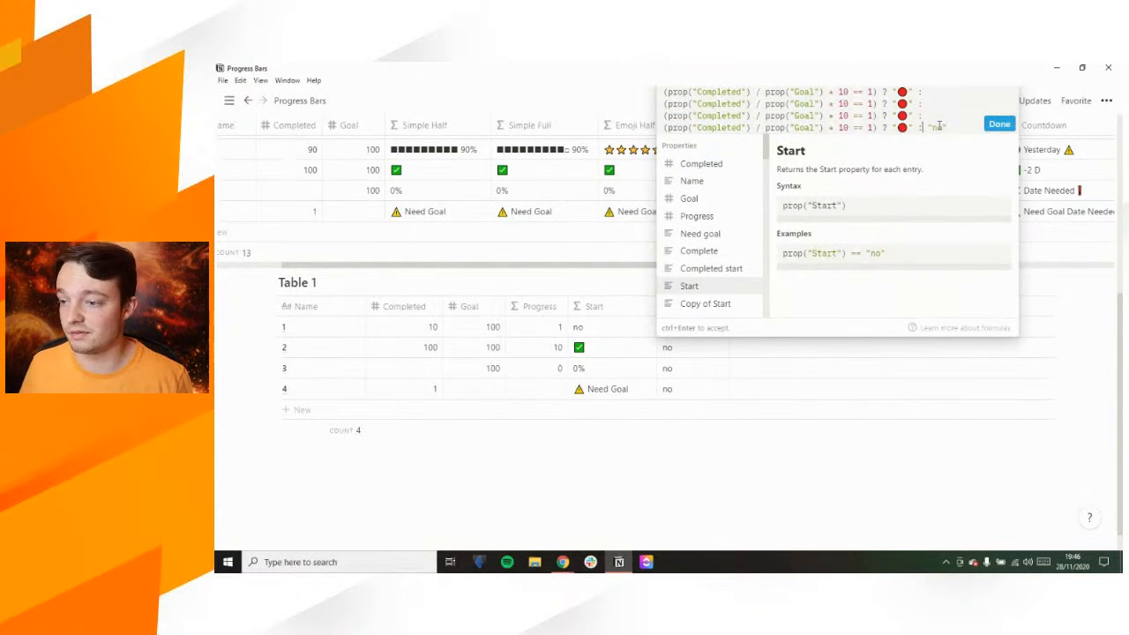
click(999, 124)
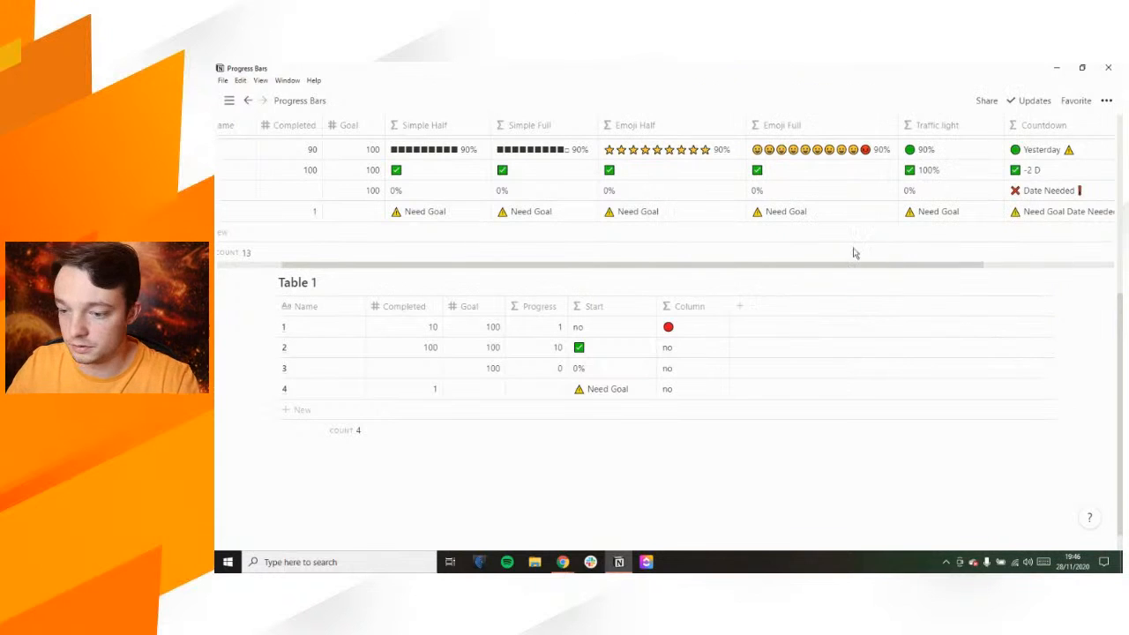
In the Column formula, change the comparison values of the second, third and fourth conditions to 2, 3 and 4
scroll(788, 360, down, 1)
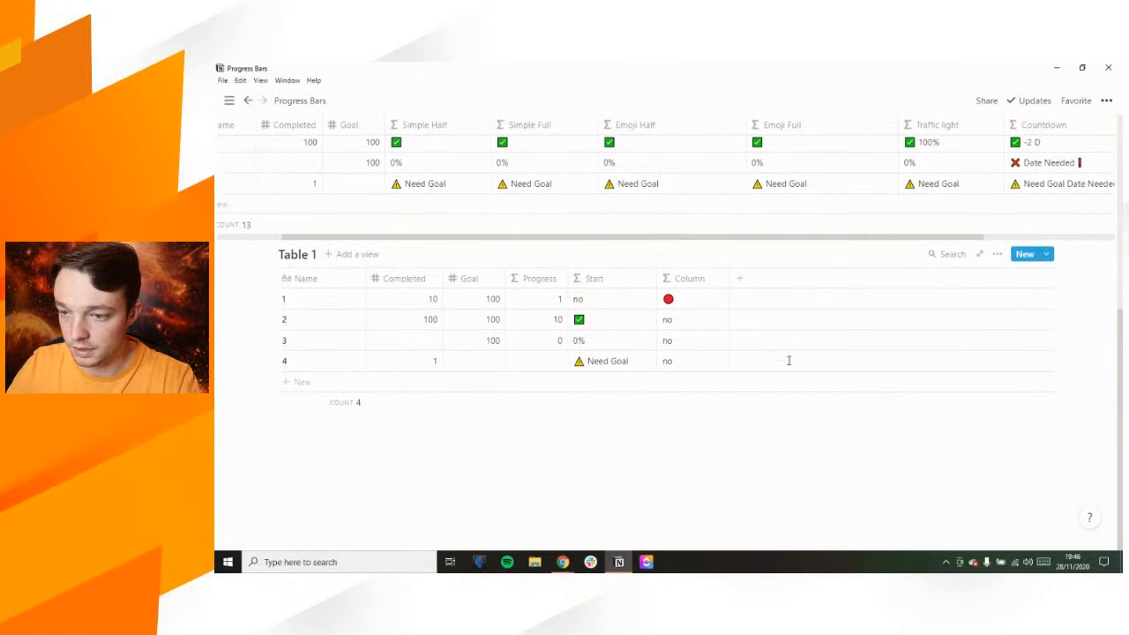
click(694, 302)
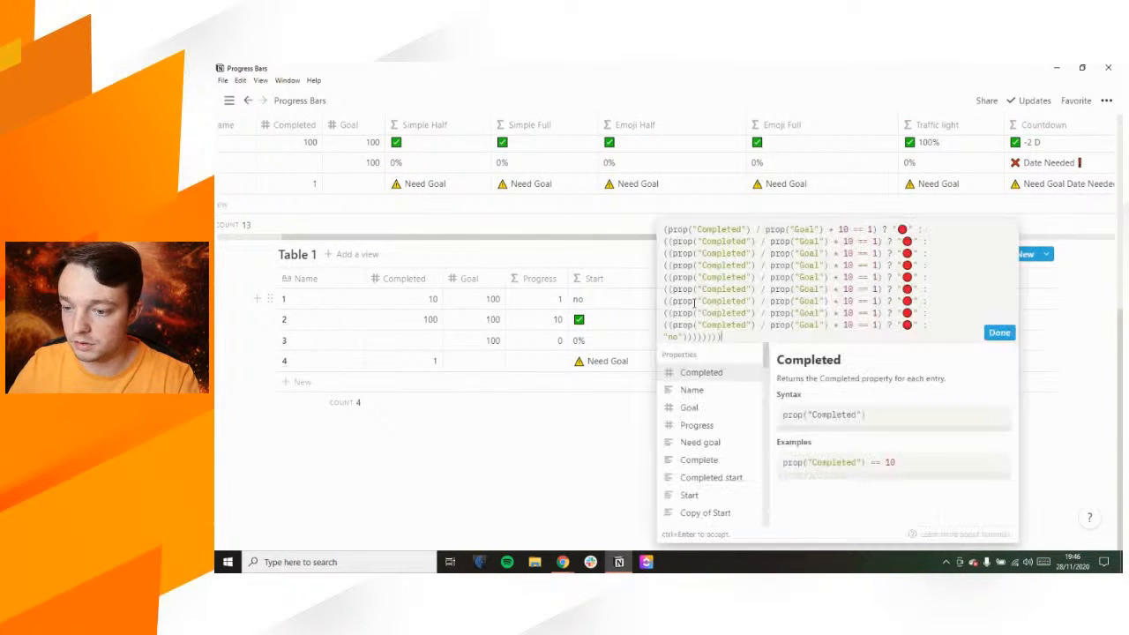
double_click(876, 241)
text(2)
double_click(875, 253)
text(3)
click(879, 264)
key(BackSpace)
text(34)
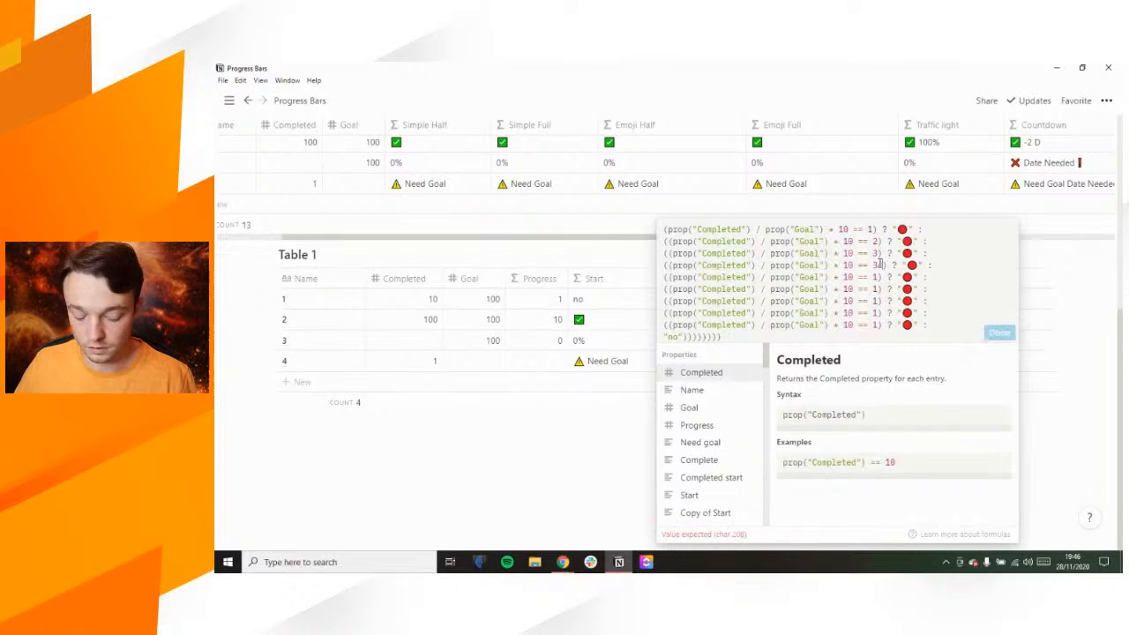
key(BackSpace)
key(BackSpace)
text(4)
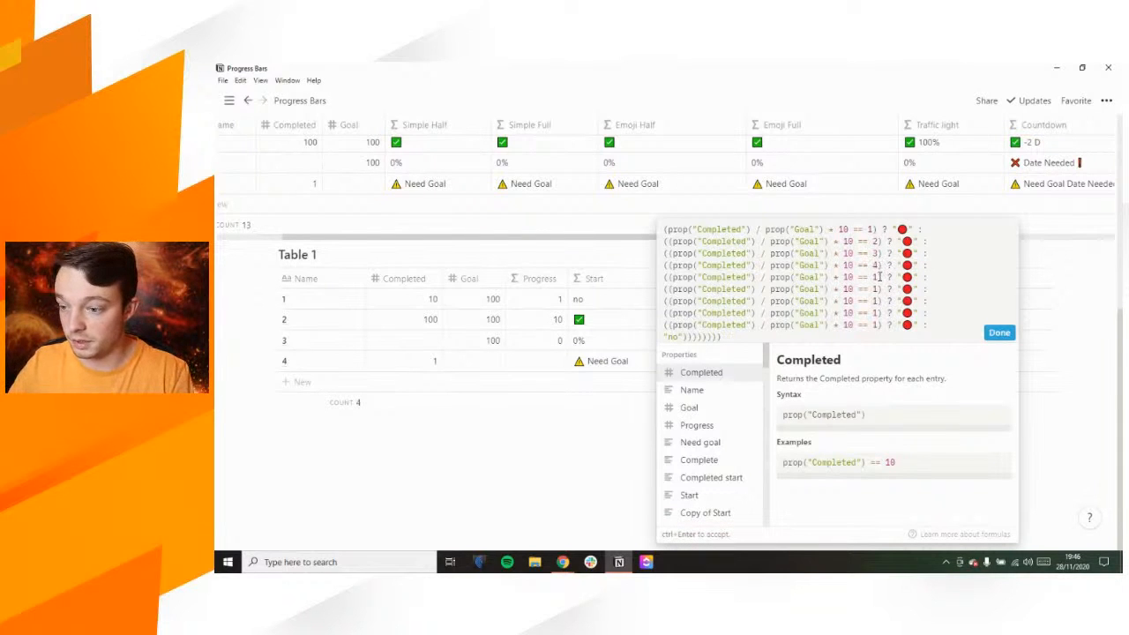
Set the comparison values of the fifth, sixth and seventh conditions to 5, 6 and 7
click(879, 276)
key(BackSpace)
text(5)
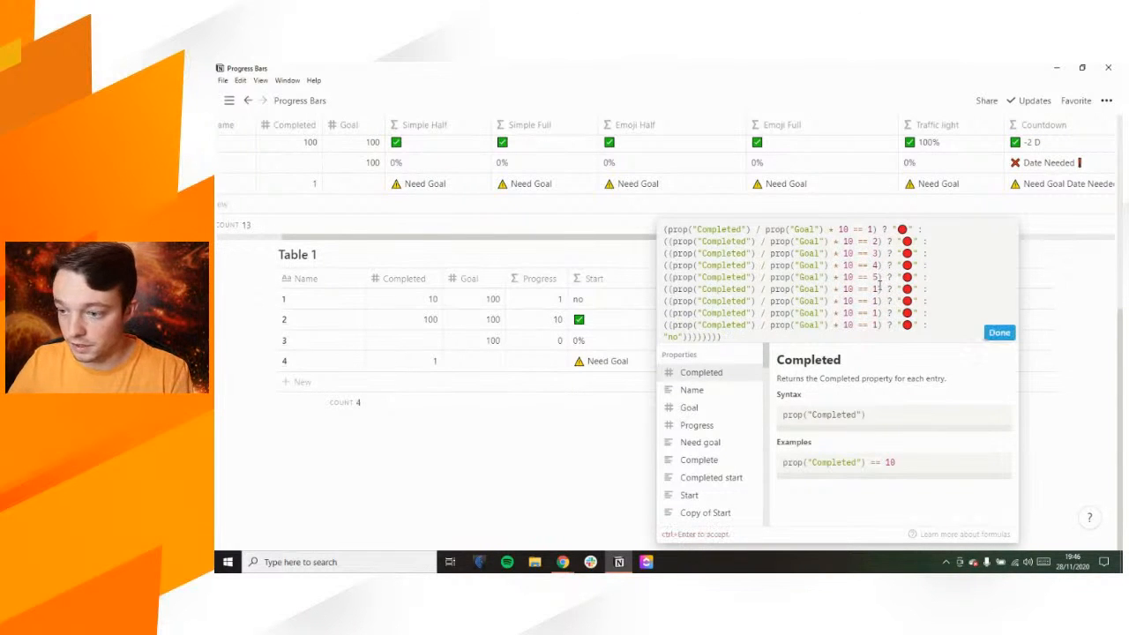
click(879, 288)
key(BackSpace)
text(6)
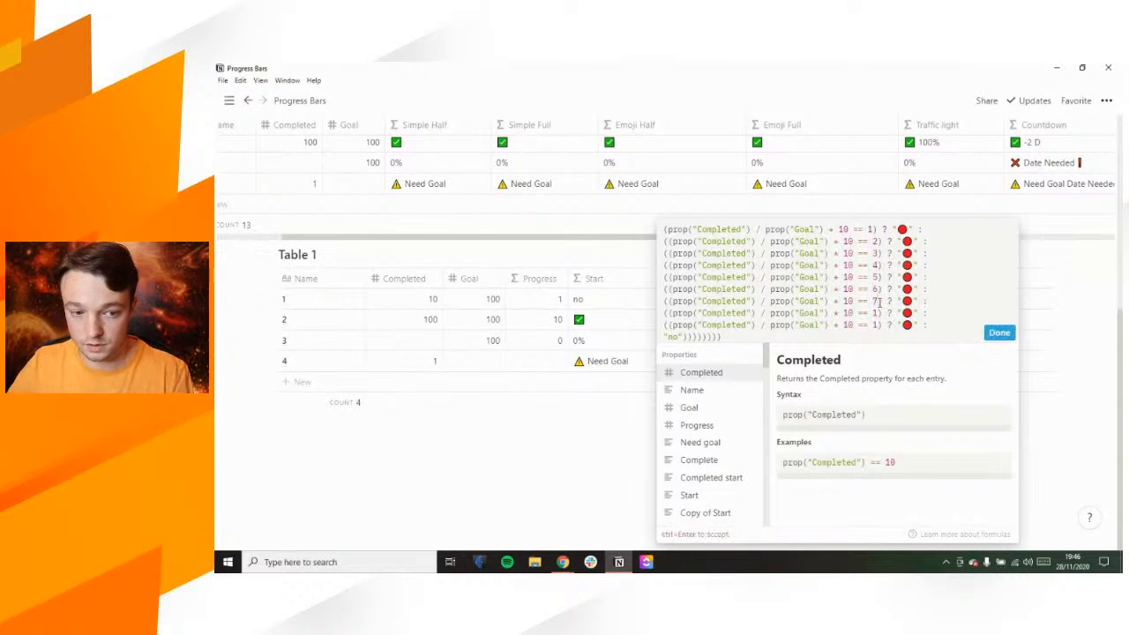
click(879, 301)
key(BackSpace)
text(7)
Set the comparison values of the eighth and ninth conditions to 8 and 9
click(877, 313)
key(BackSpace)
text(8)
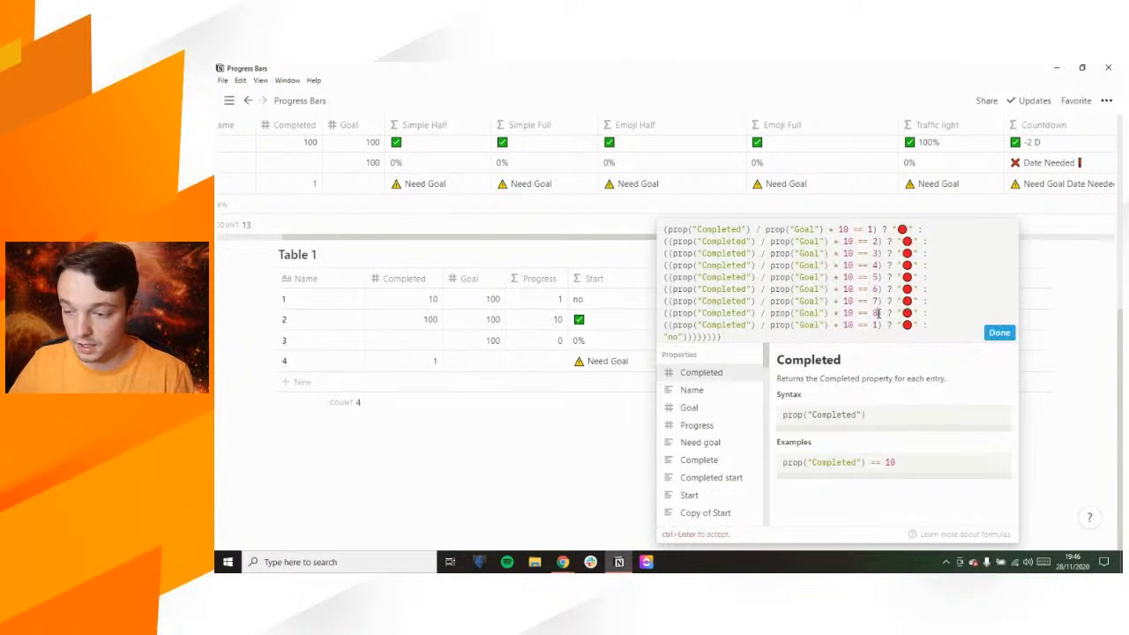
click(877, 324)
key(BackSpace)
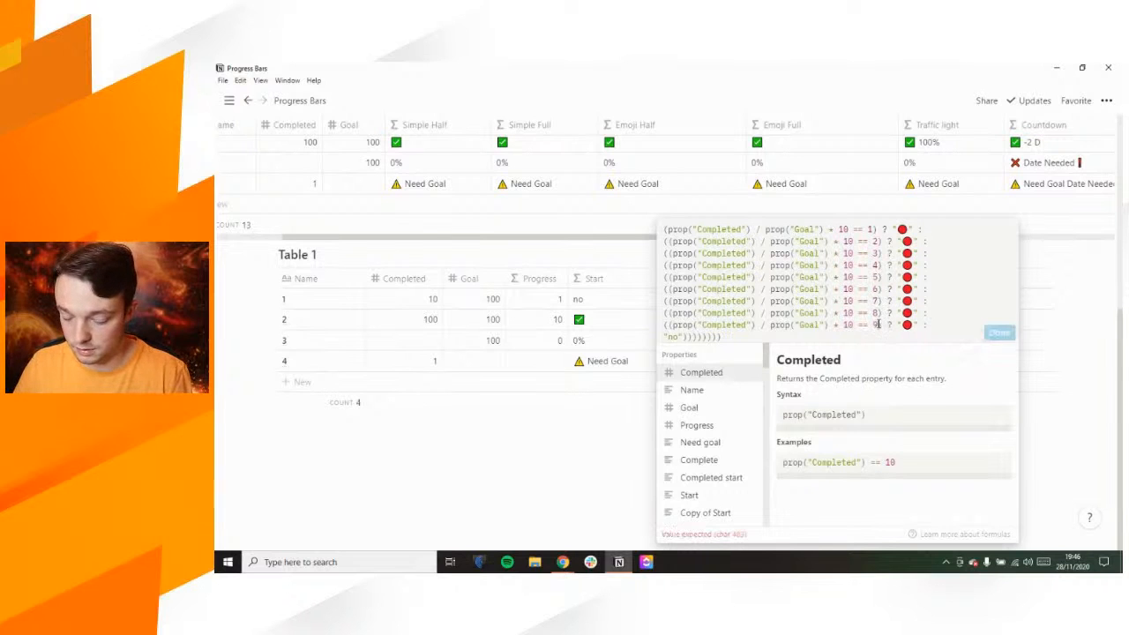
text(9)
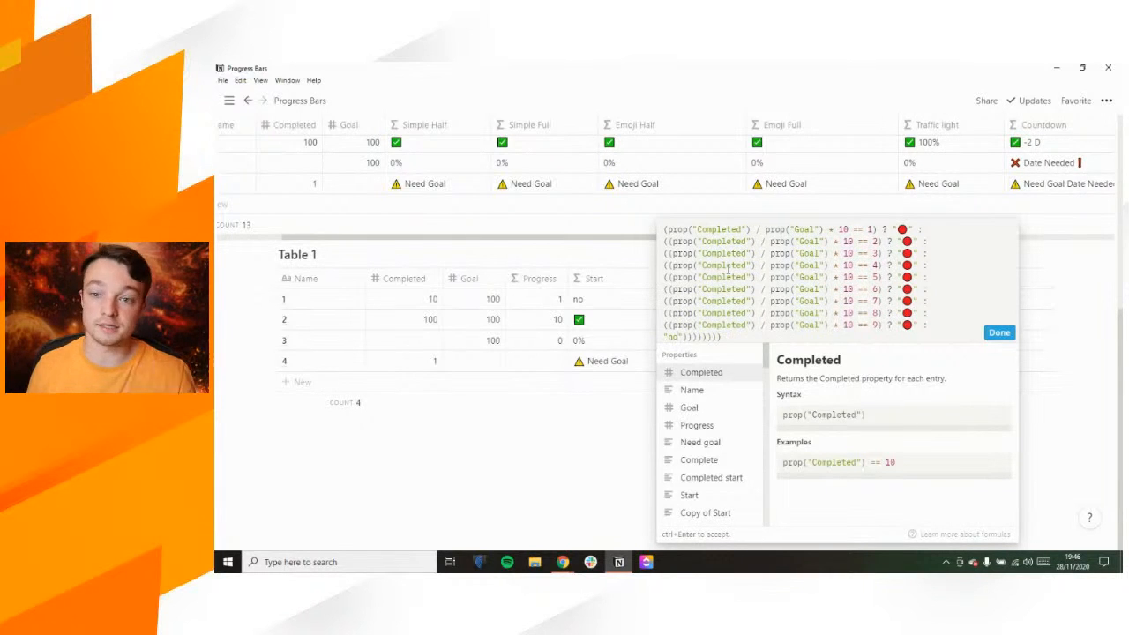
Replace the formula's "no" fallback text with the cross mark emoji
key(BackSpace)
key(BackSpace)
key(super+period)
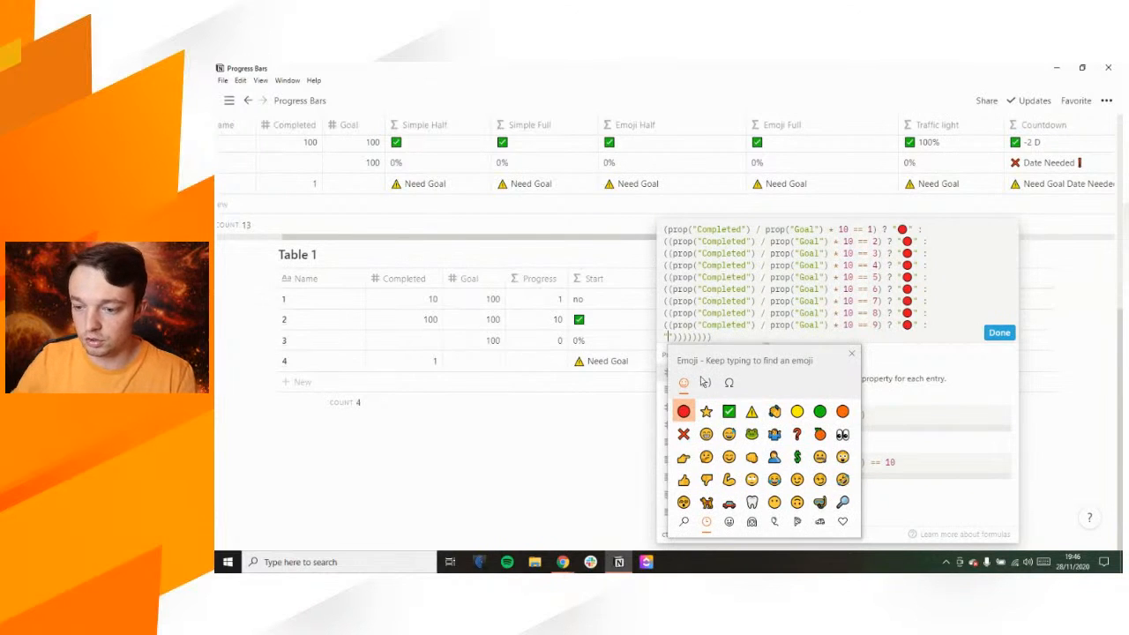
click(684, 434)
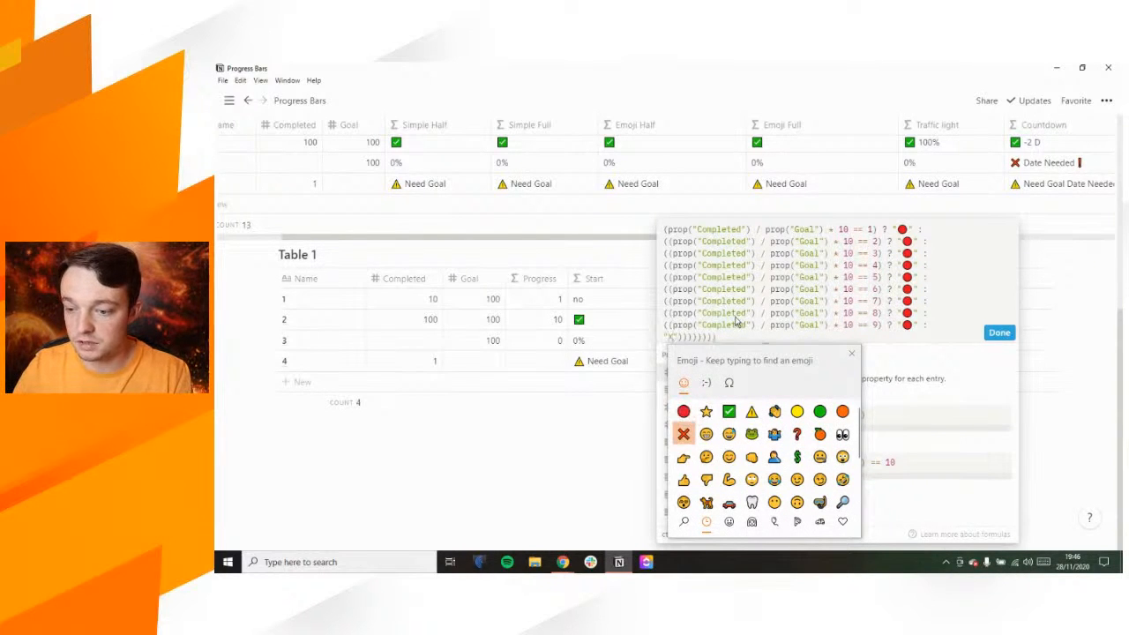
Replace the red circles with a sweating grin emoji for value 2 and a tangerine emoji for value 3
click(913, 240)
key(BackSpace)
key(super+period)
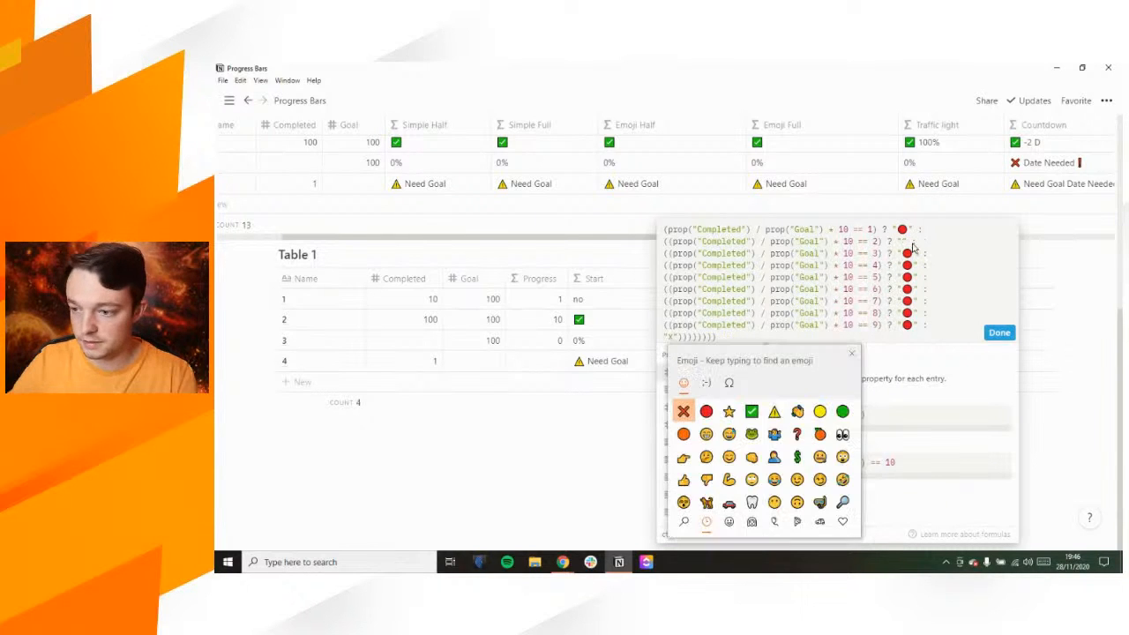
click(728, 434)
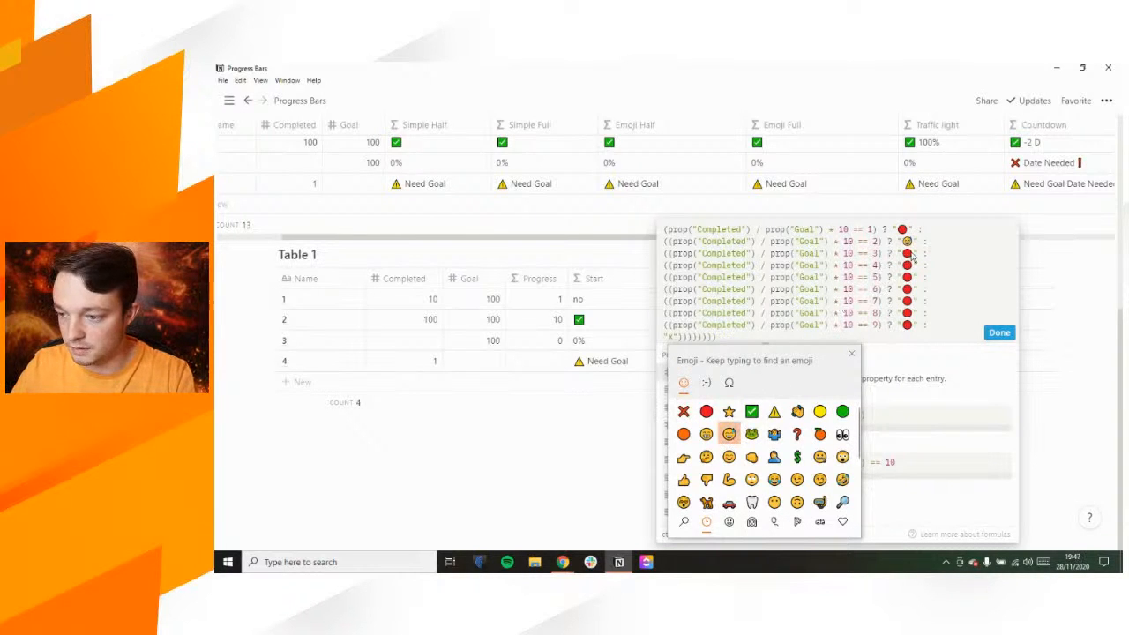
click(909, 253)
key(BackSpace)
key(super+period)
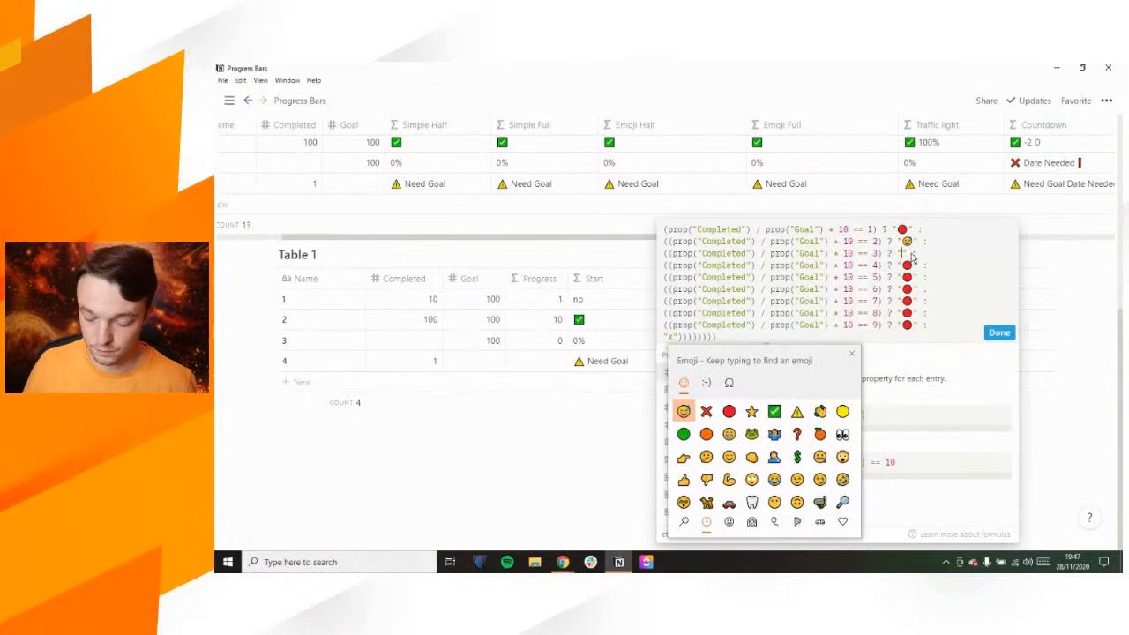
click(819, 434)
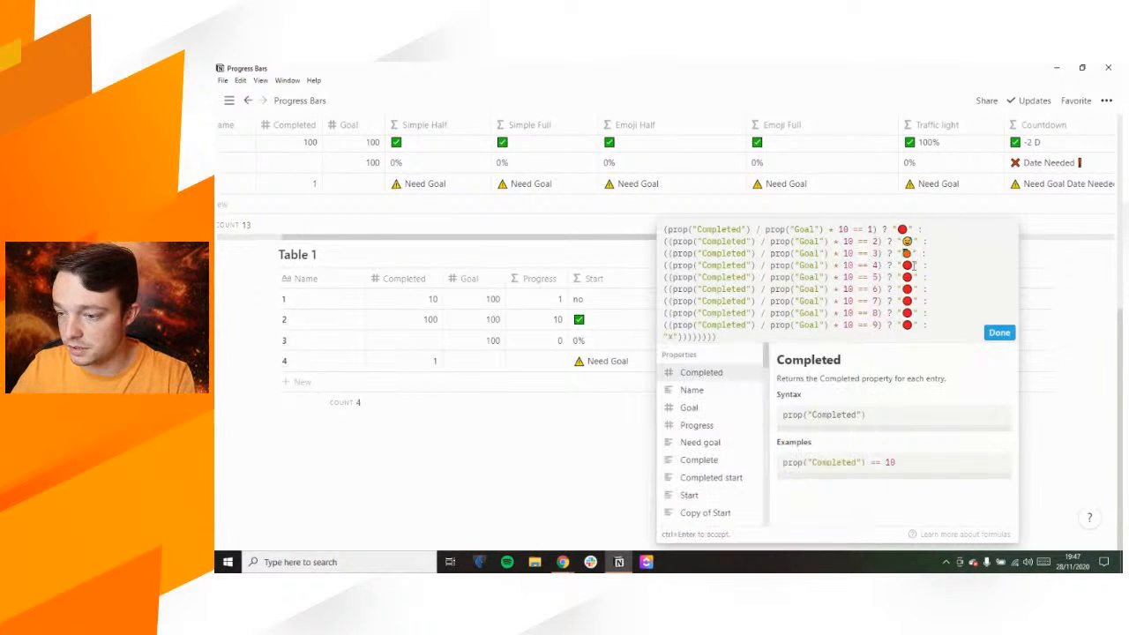
Replace the red circle for value 4 with a smiling face emoji
click(914, 264)
key(BackSpace)
key(super+period)
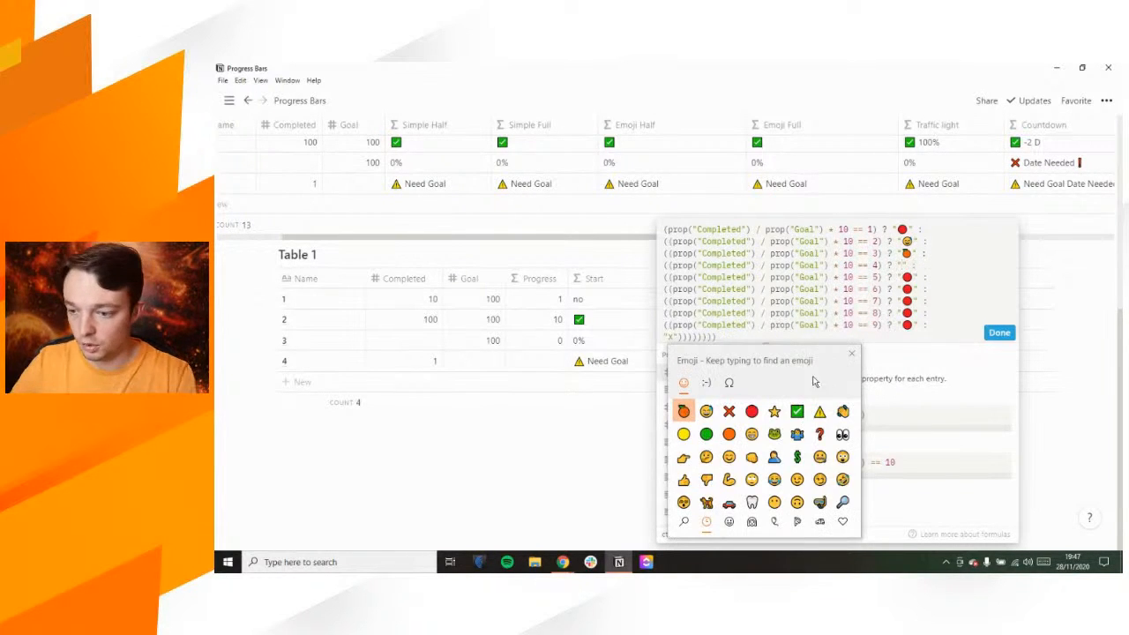
click(752, 433)
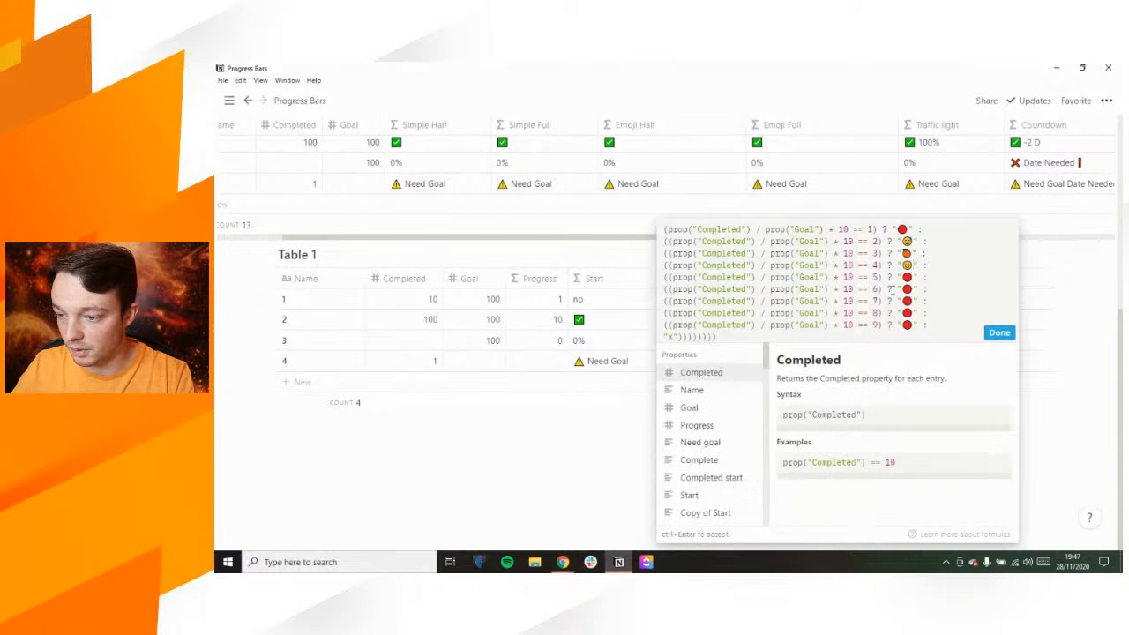
Replace the red circle for value 5 with the frog emoji
click(913, 277)
key(BackSpace)
key(super+period)
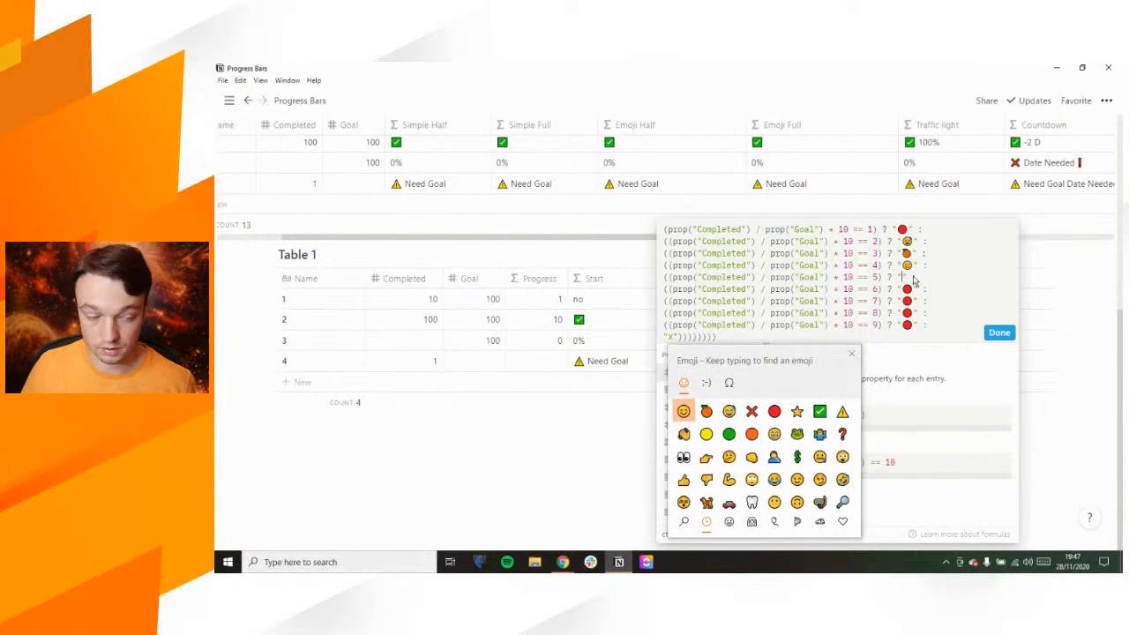
key(Down)
key(Right)
key(Right)
key(Right)
key(Right)
key(Right)
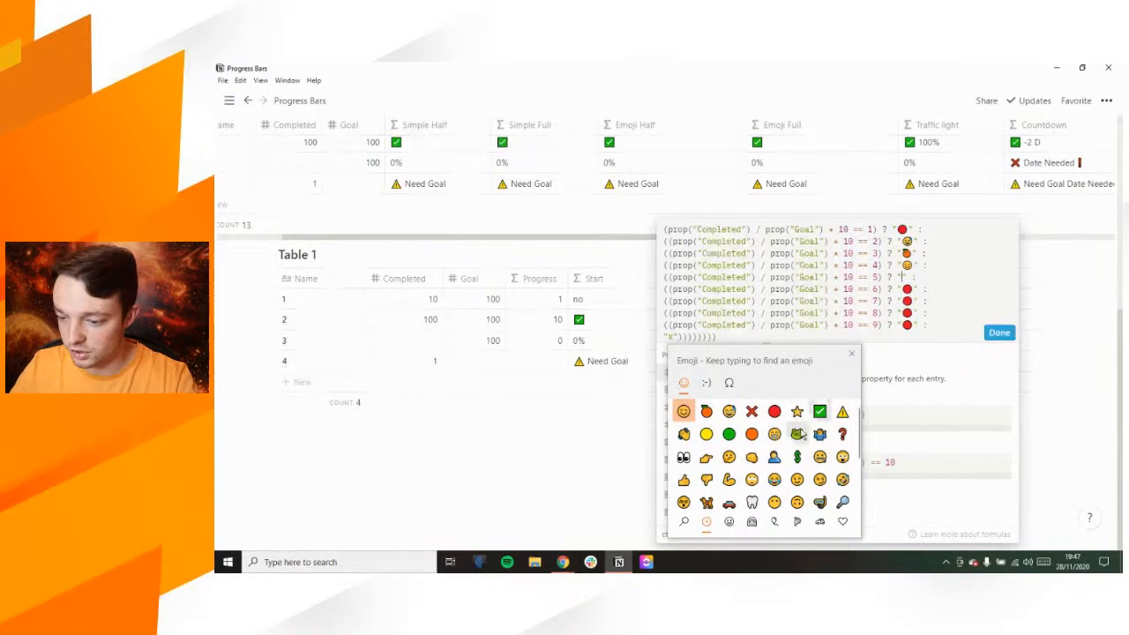
key(Return)
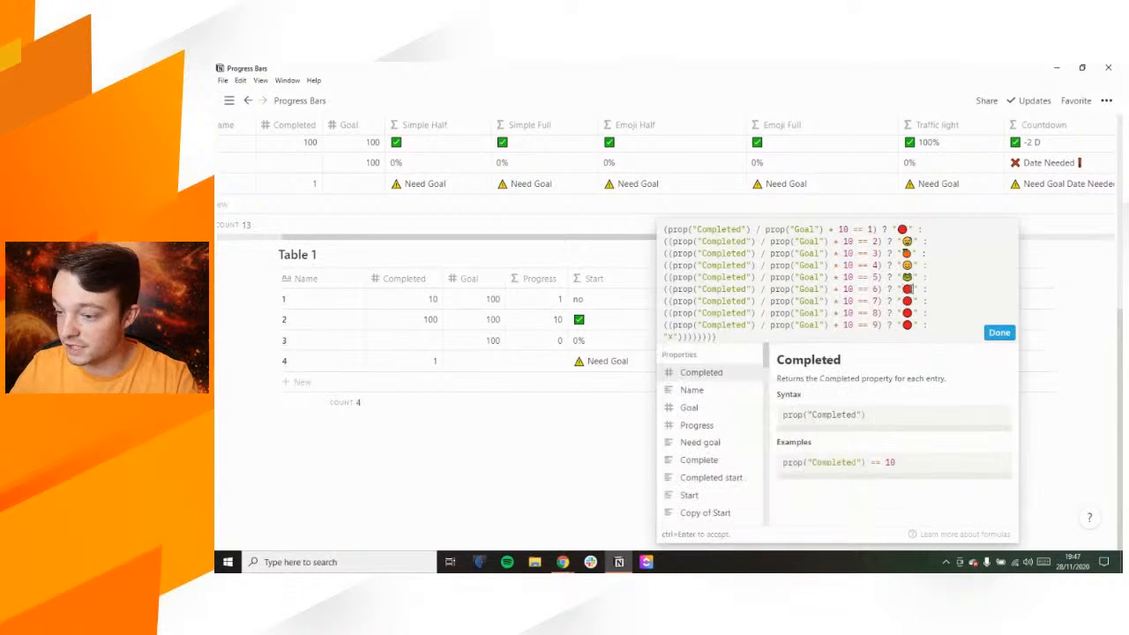
Replace the red circles with the eyes emoji for value 6 and the tooth emoji for value 7
click(914, 289)
key(BackSpace)
key(super+period)
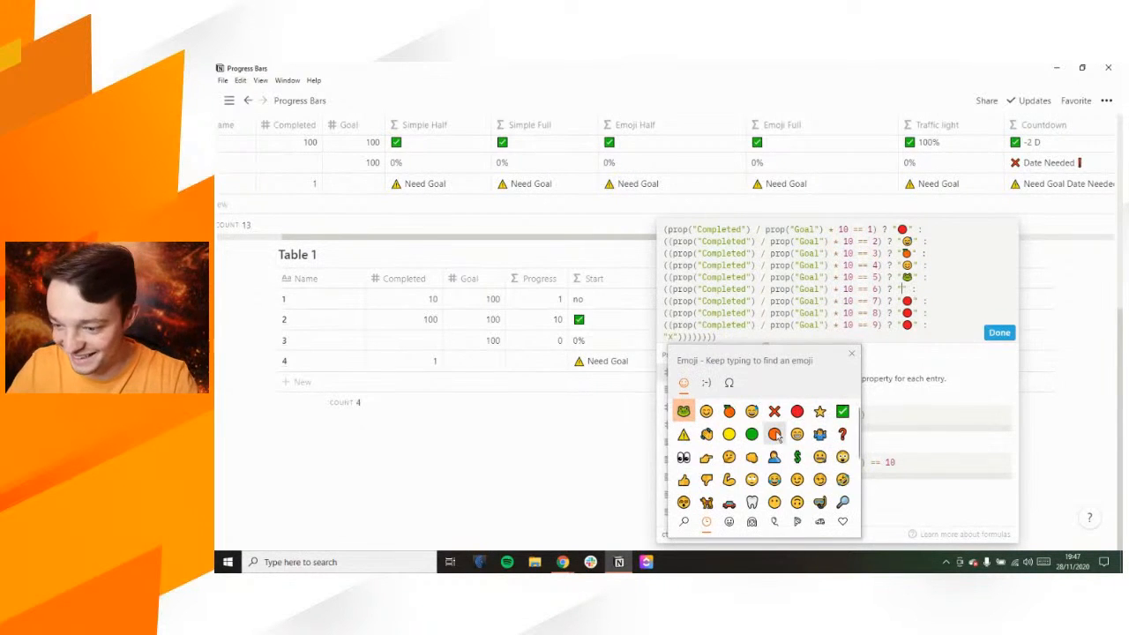
click(683, 456)
click(913, 300)
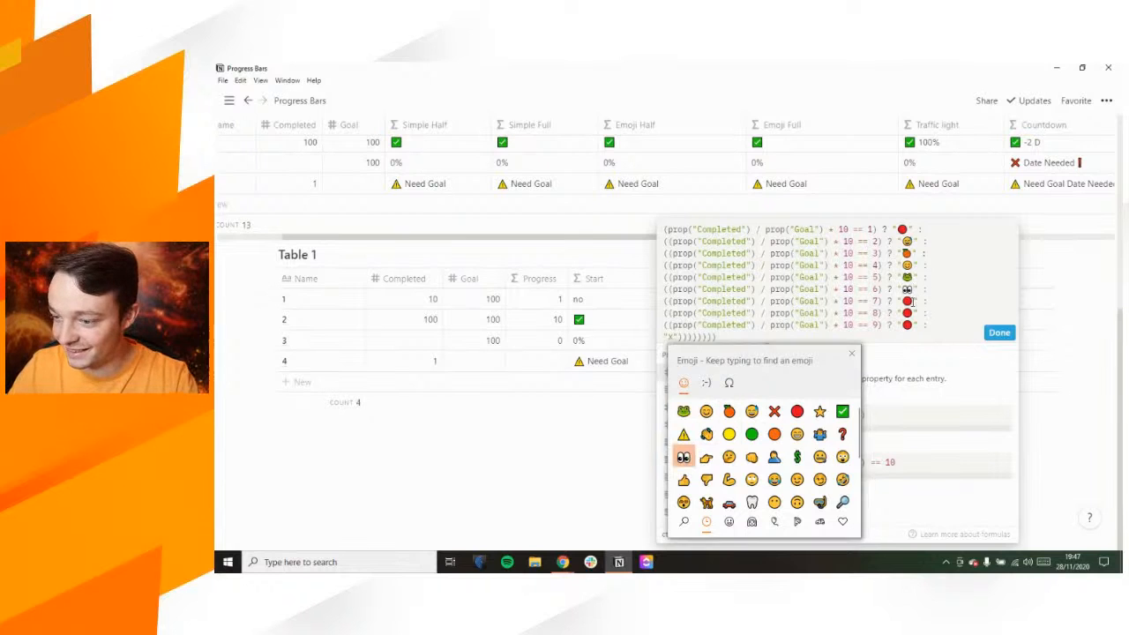
key(BackSpace)
key(super+period)
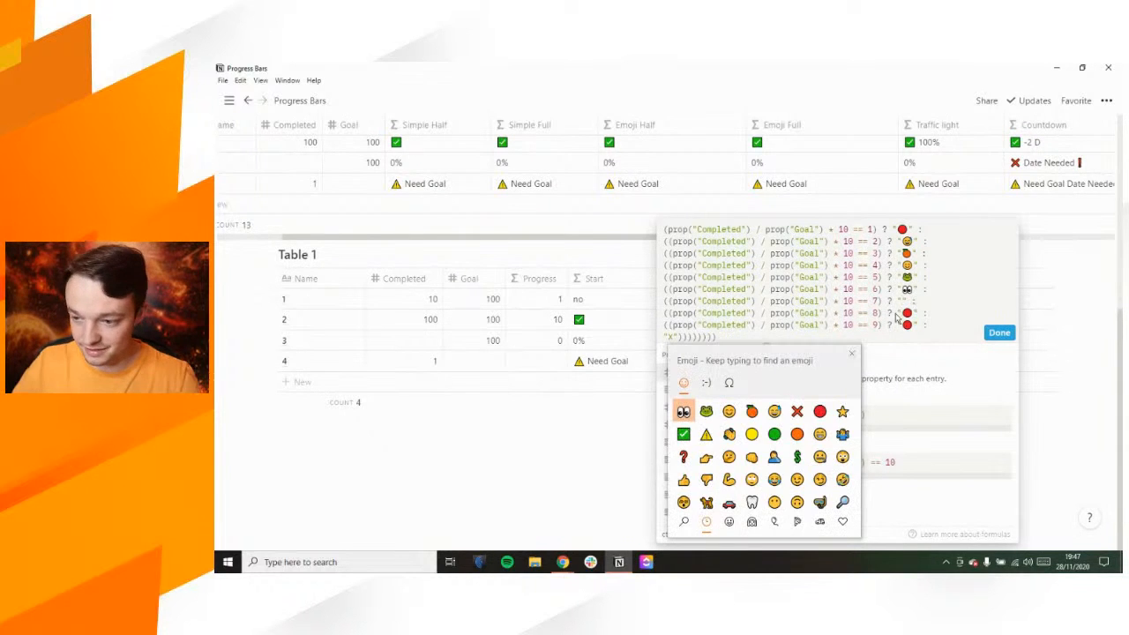
click(754, 501)
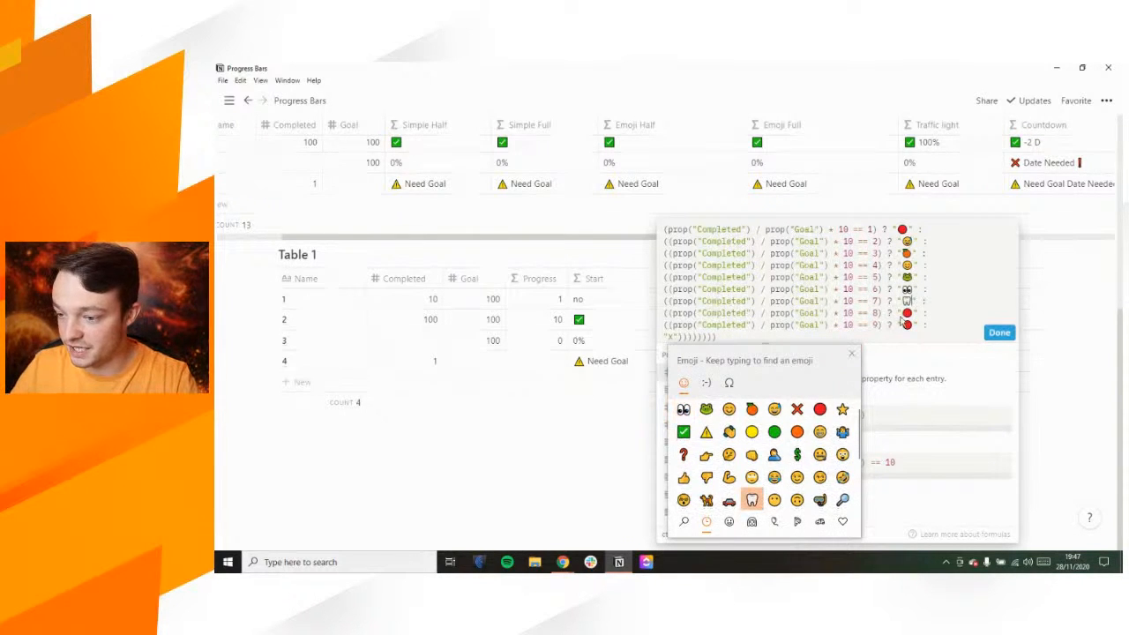
Use the diving mask emoji for value 8 and the magnifying glass emoji for value 9, and save the Column formula
click(913, 313)
key(BackSpace)
key(super+period)
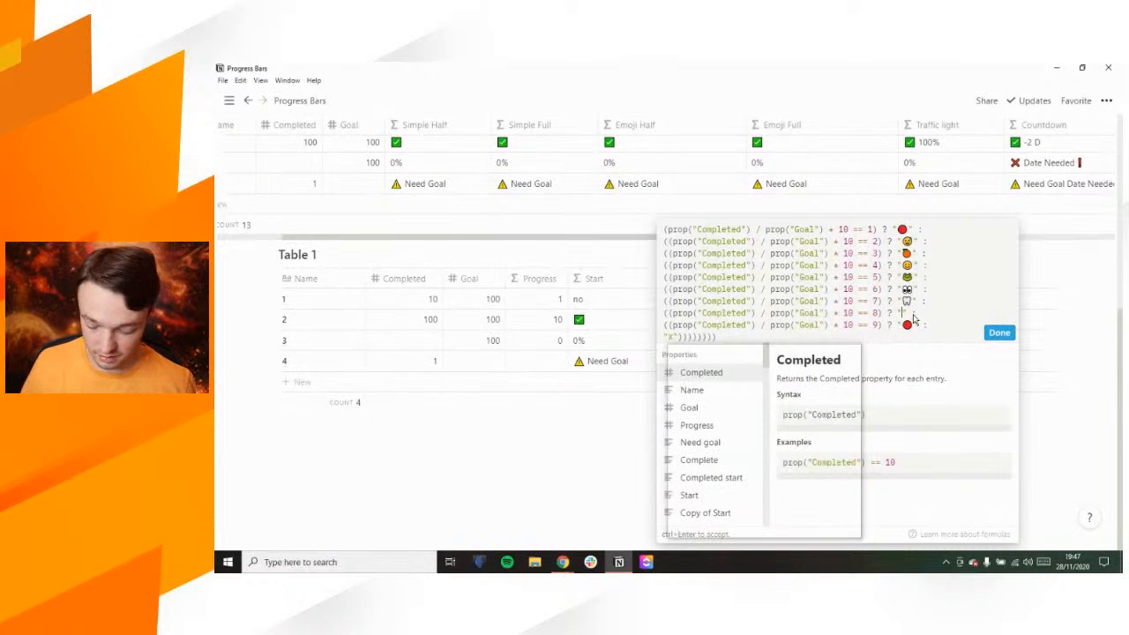
click(820, 502)
click(914, 325)
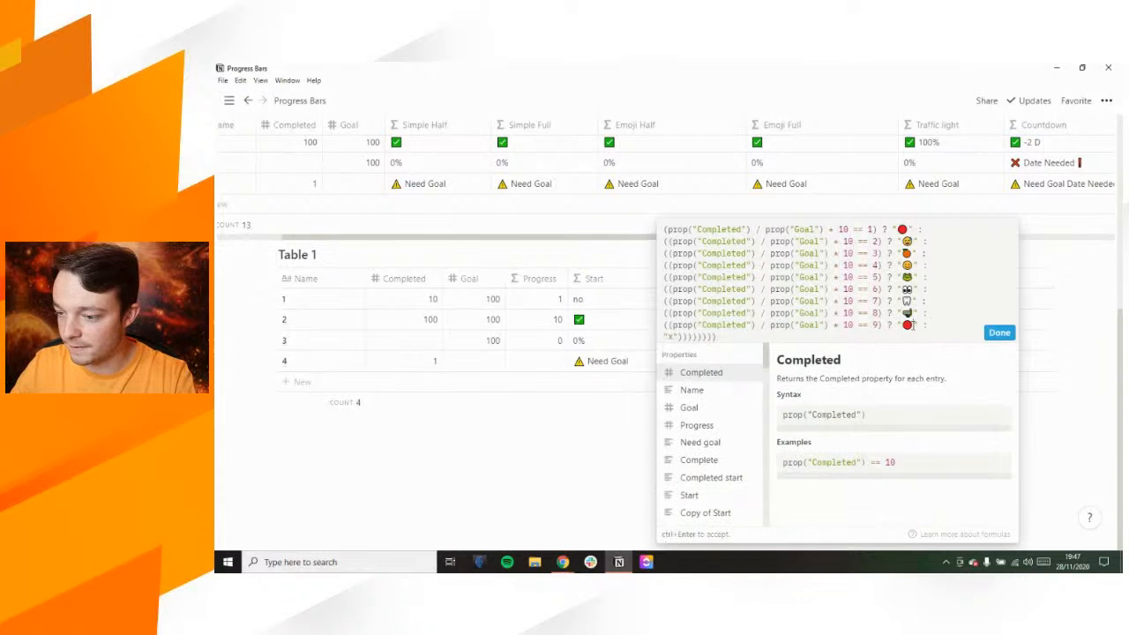
key(BackSpace)
key(super+period)
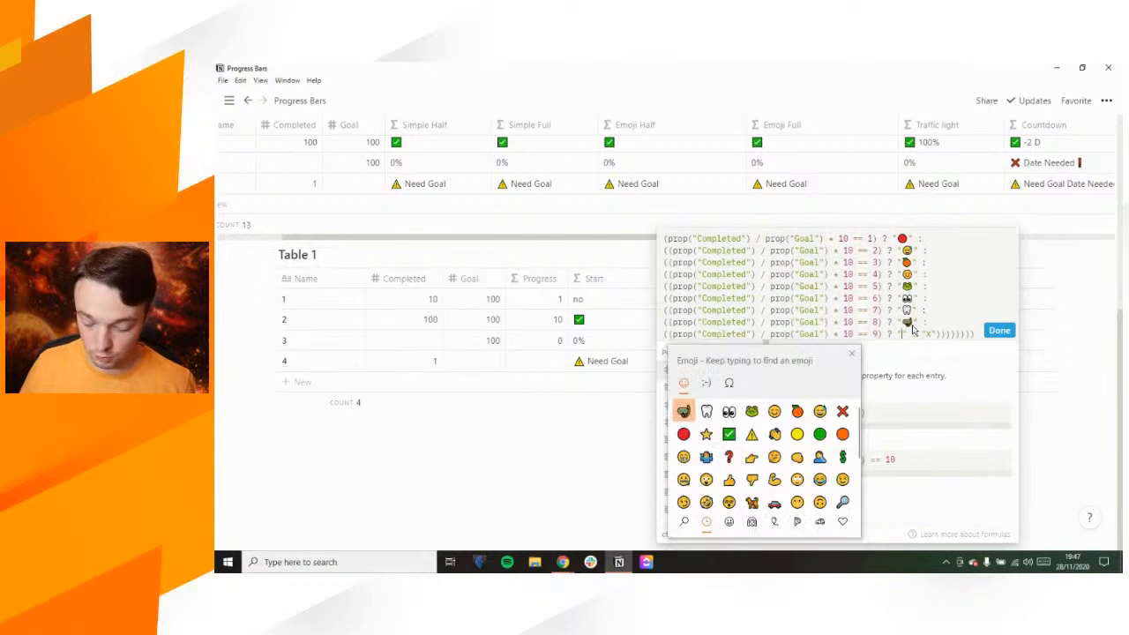
click(842, 500)
click(880, 301)
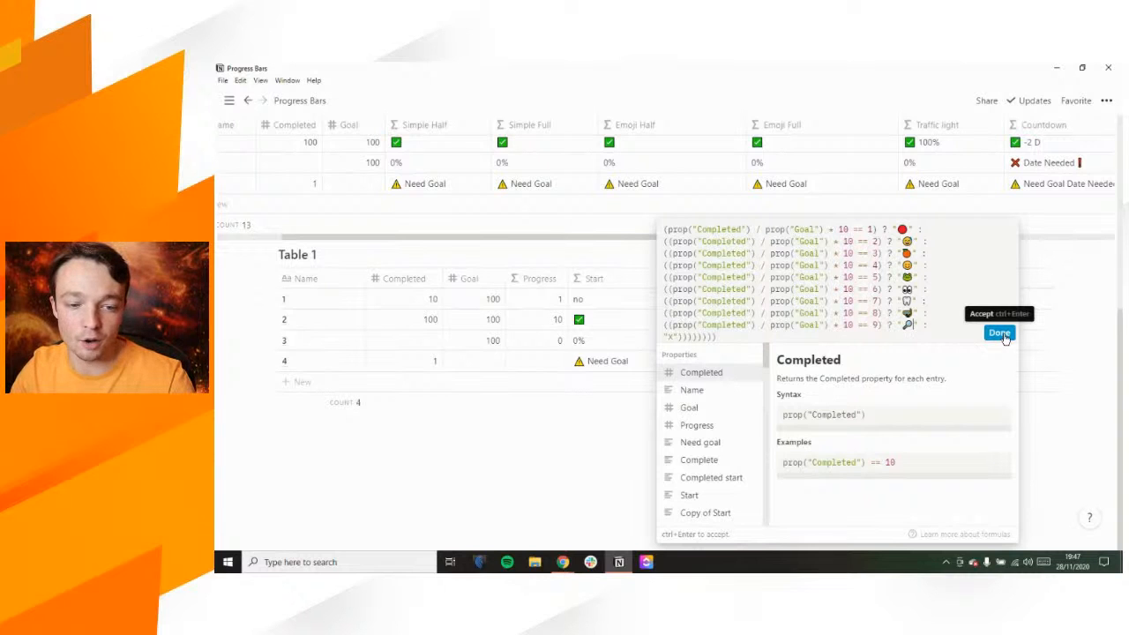
click(999, 333)
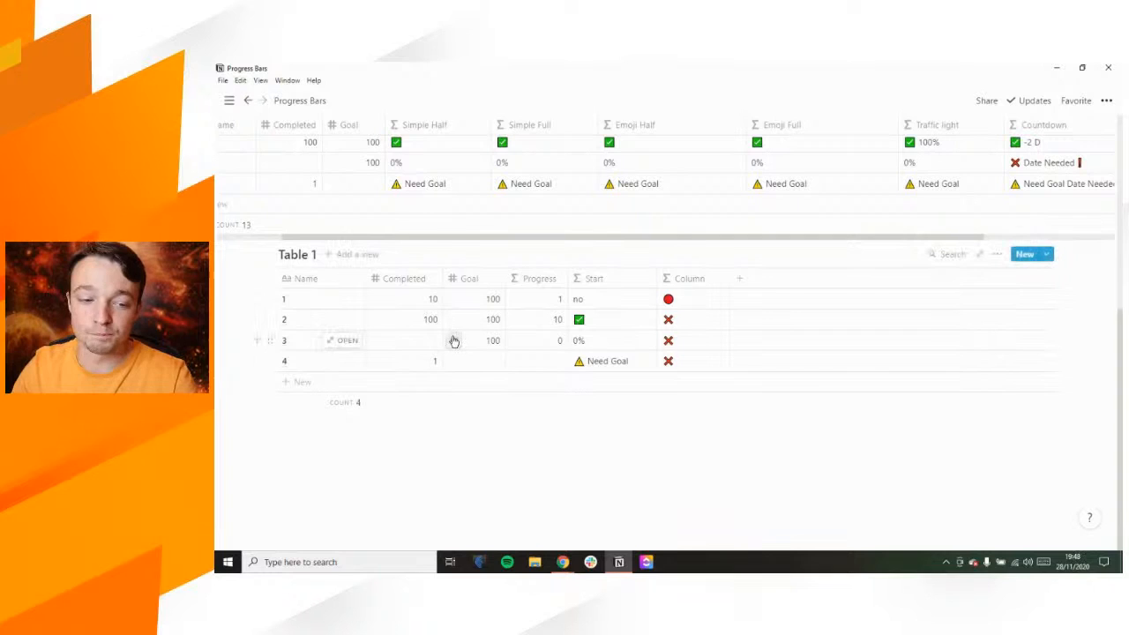
Test the Column formula by changing row 1's Completed value in Table 1 through 20, 30, 40, 50 and 60
click(433, 300)
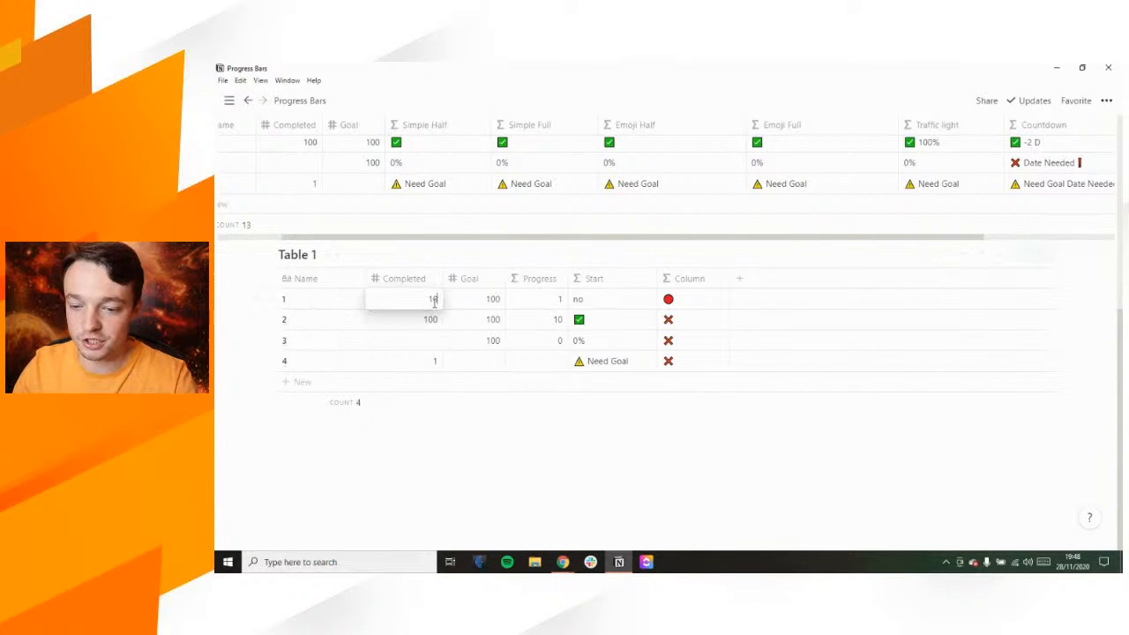
key(BackSpace)
key(BackSpace)
text(2)
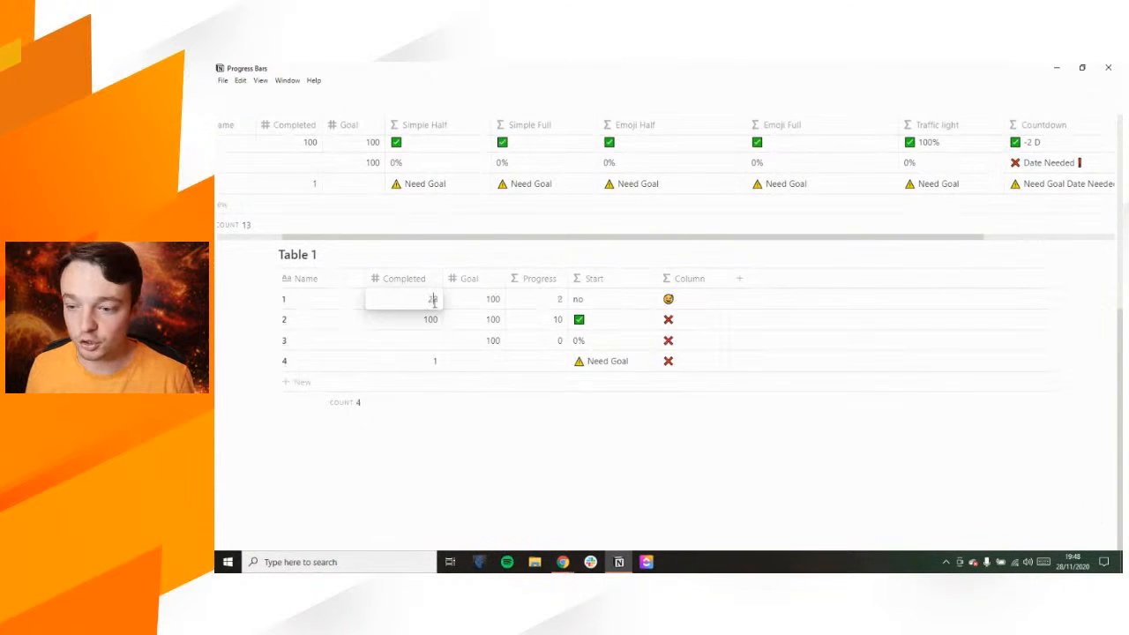
key(BackSpace)
text(3)
key(BackSpace)
text(4)
key(BackSpace)
text(5)
key(BackSpace)
text(6)
key(BackSpace)
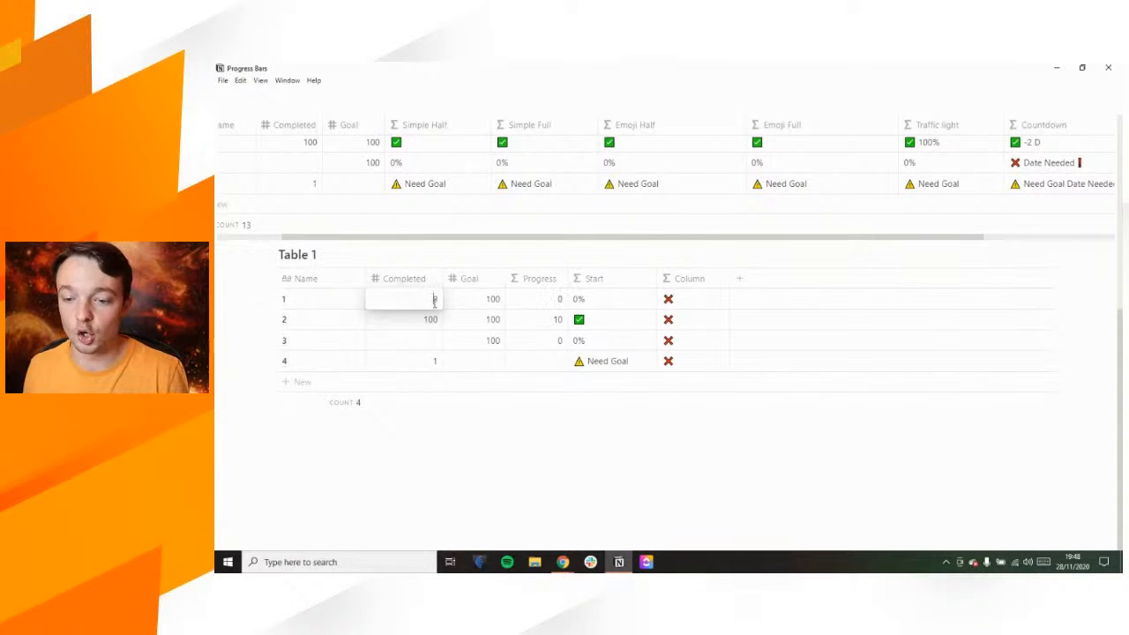
Set row 1's Completed value in Table 1 to 90
text(9)
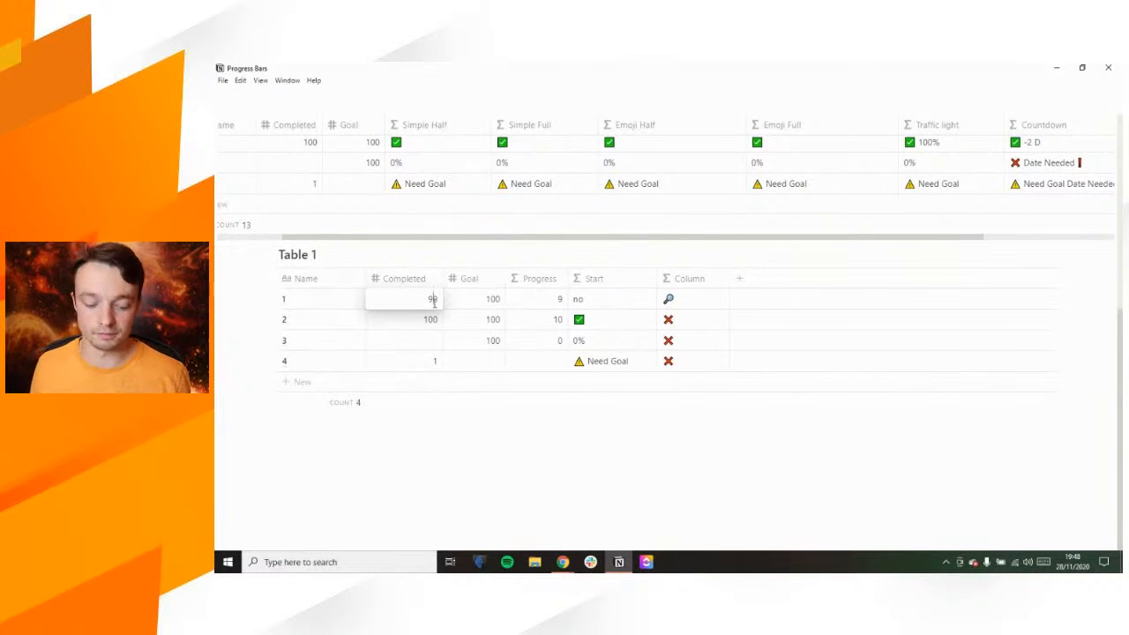
text(00)
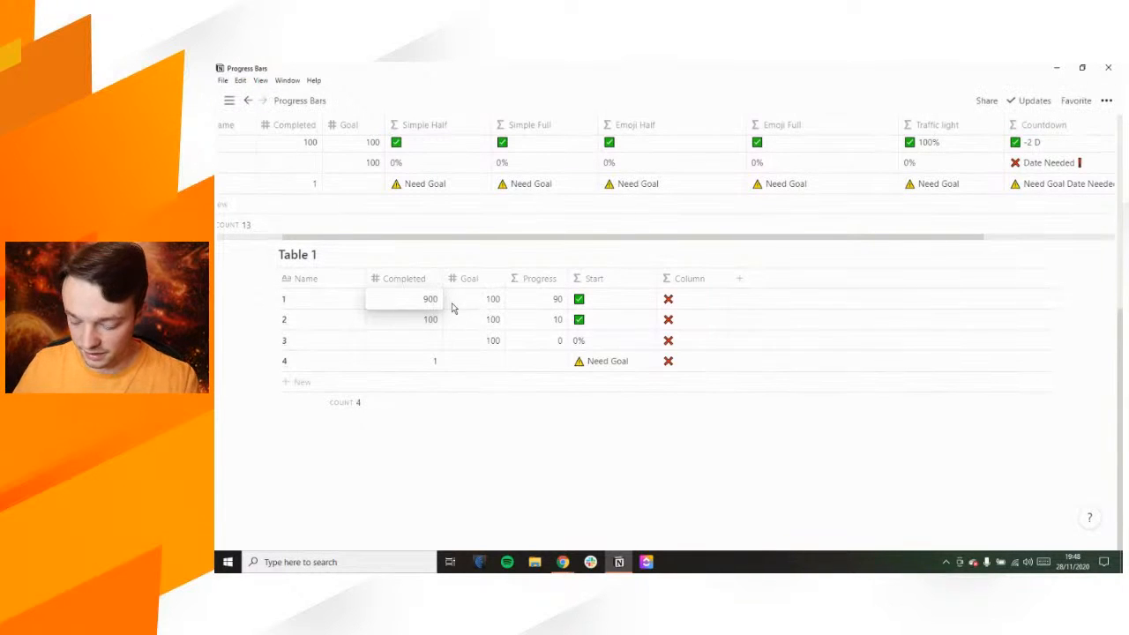
key(BackSpace)
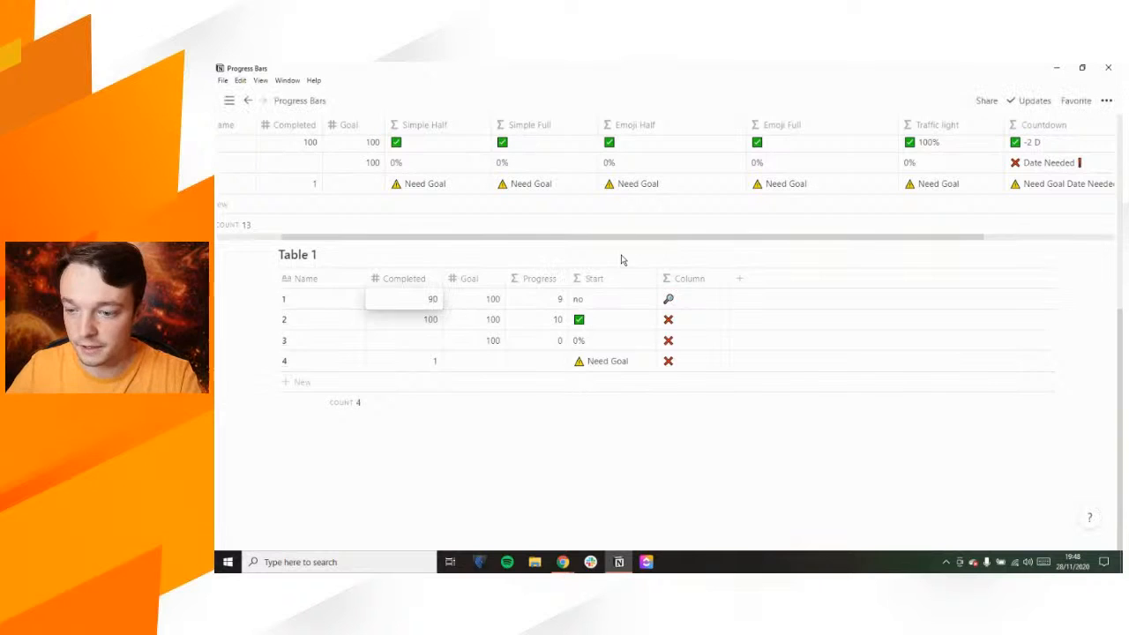
key(Escape)
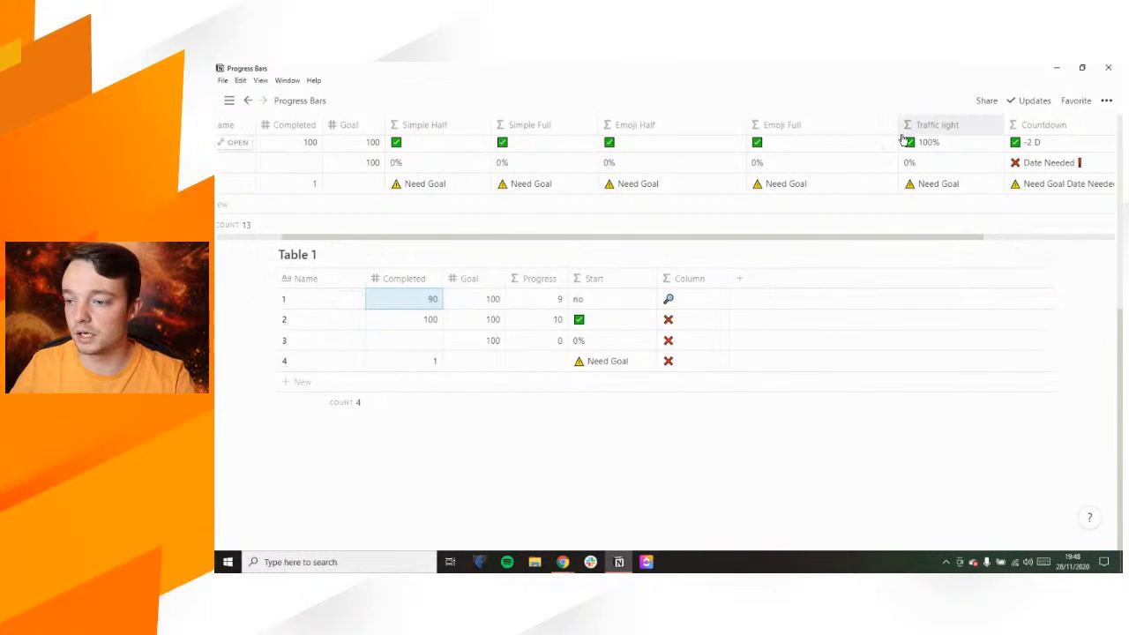
Review the Traffic light formula in the Examples table and close it without changes
scroll(902, 138, up, 2)
scroll(902, 139, up, 3)
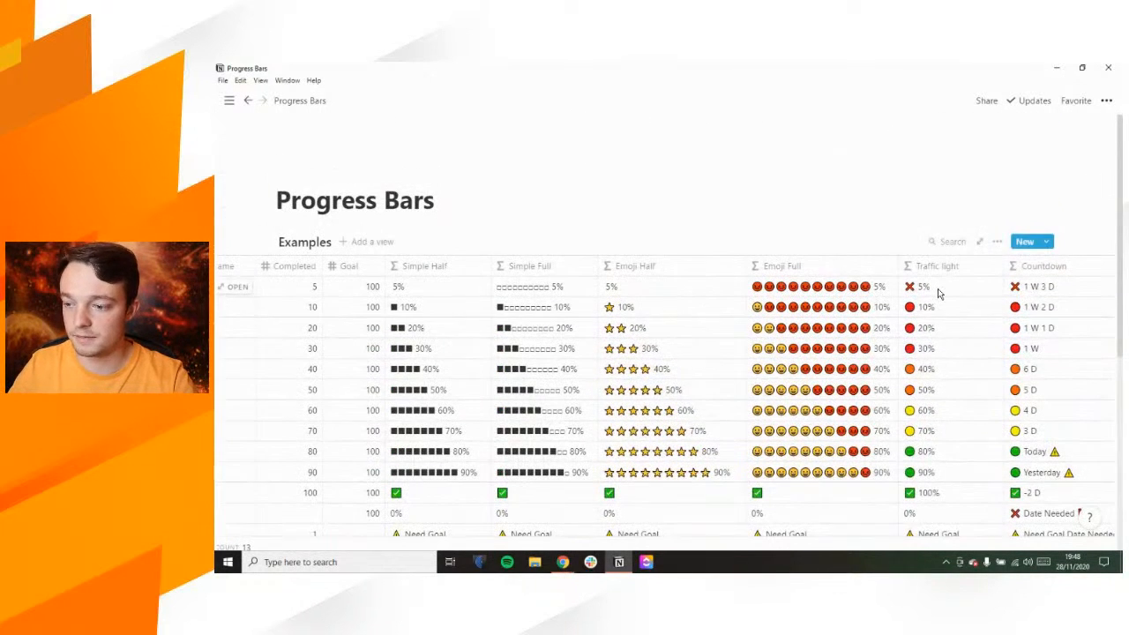
click(938, 291)
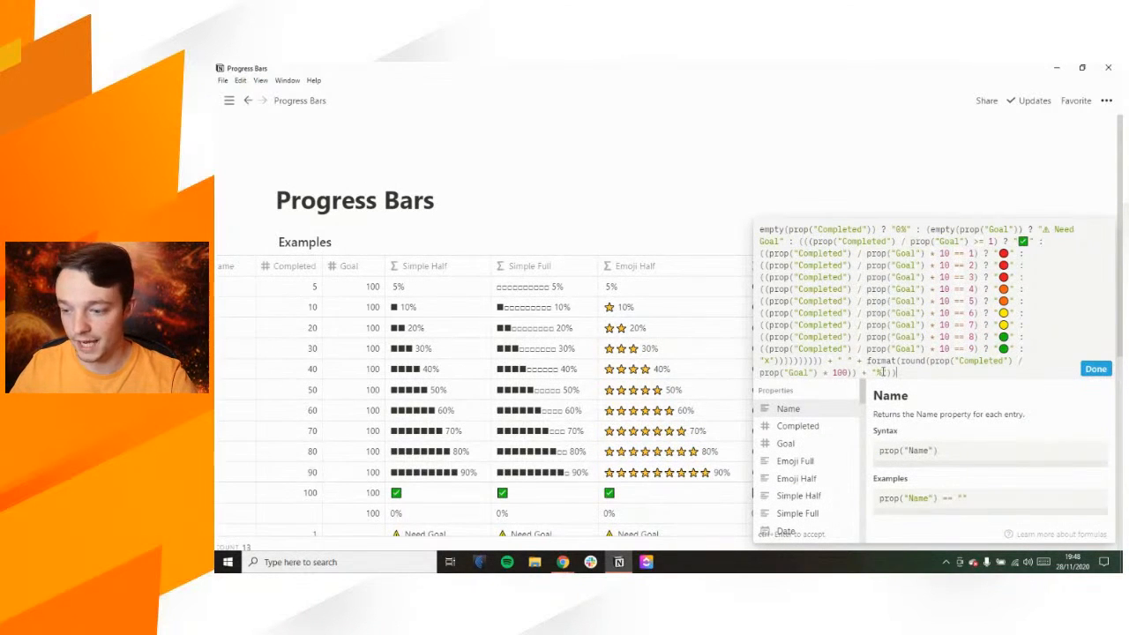
click(1096, 370)
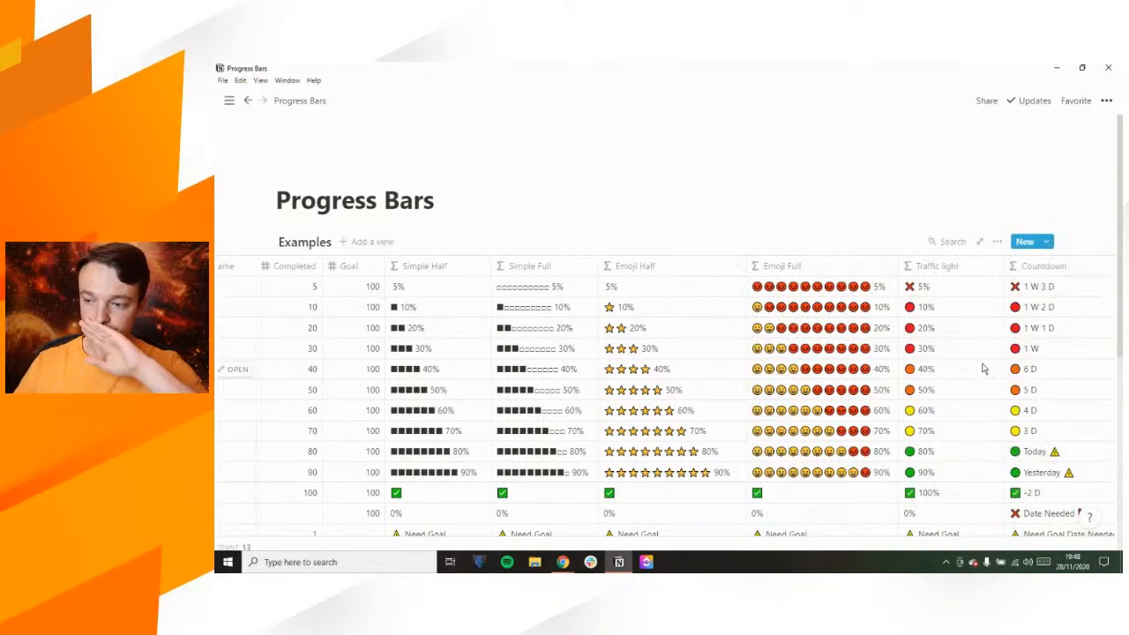